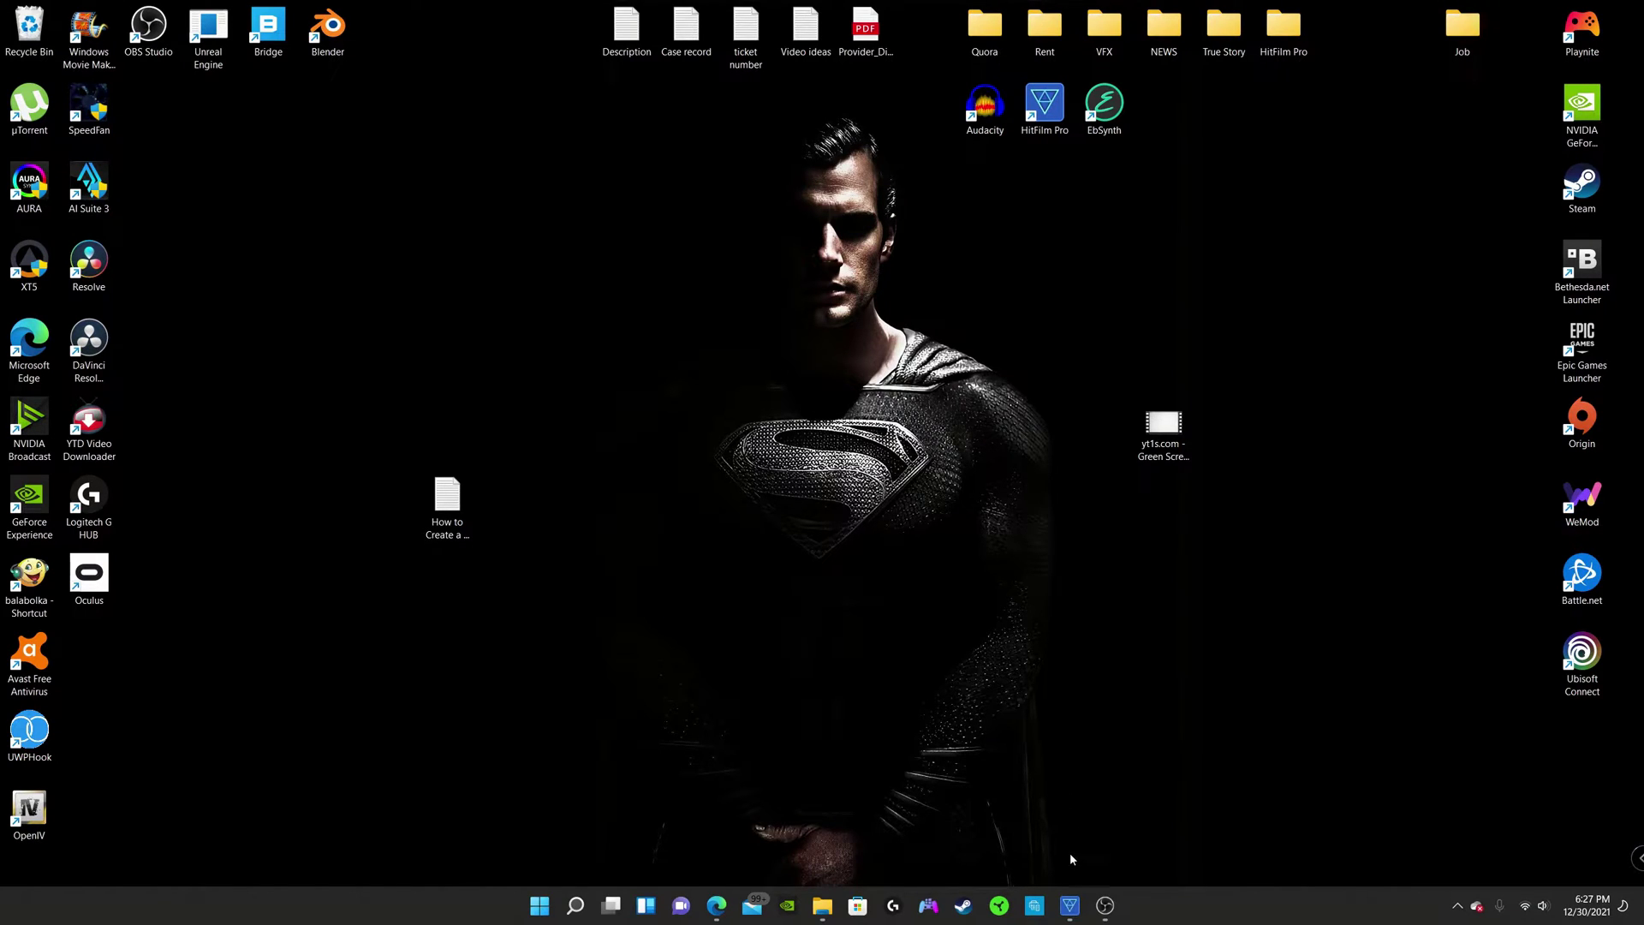
Step: Switch to HitFilm Pro and show the tsukuyomi project's media list
left_click(1071, 909)
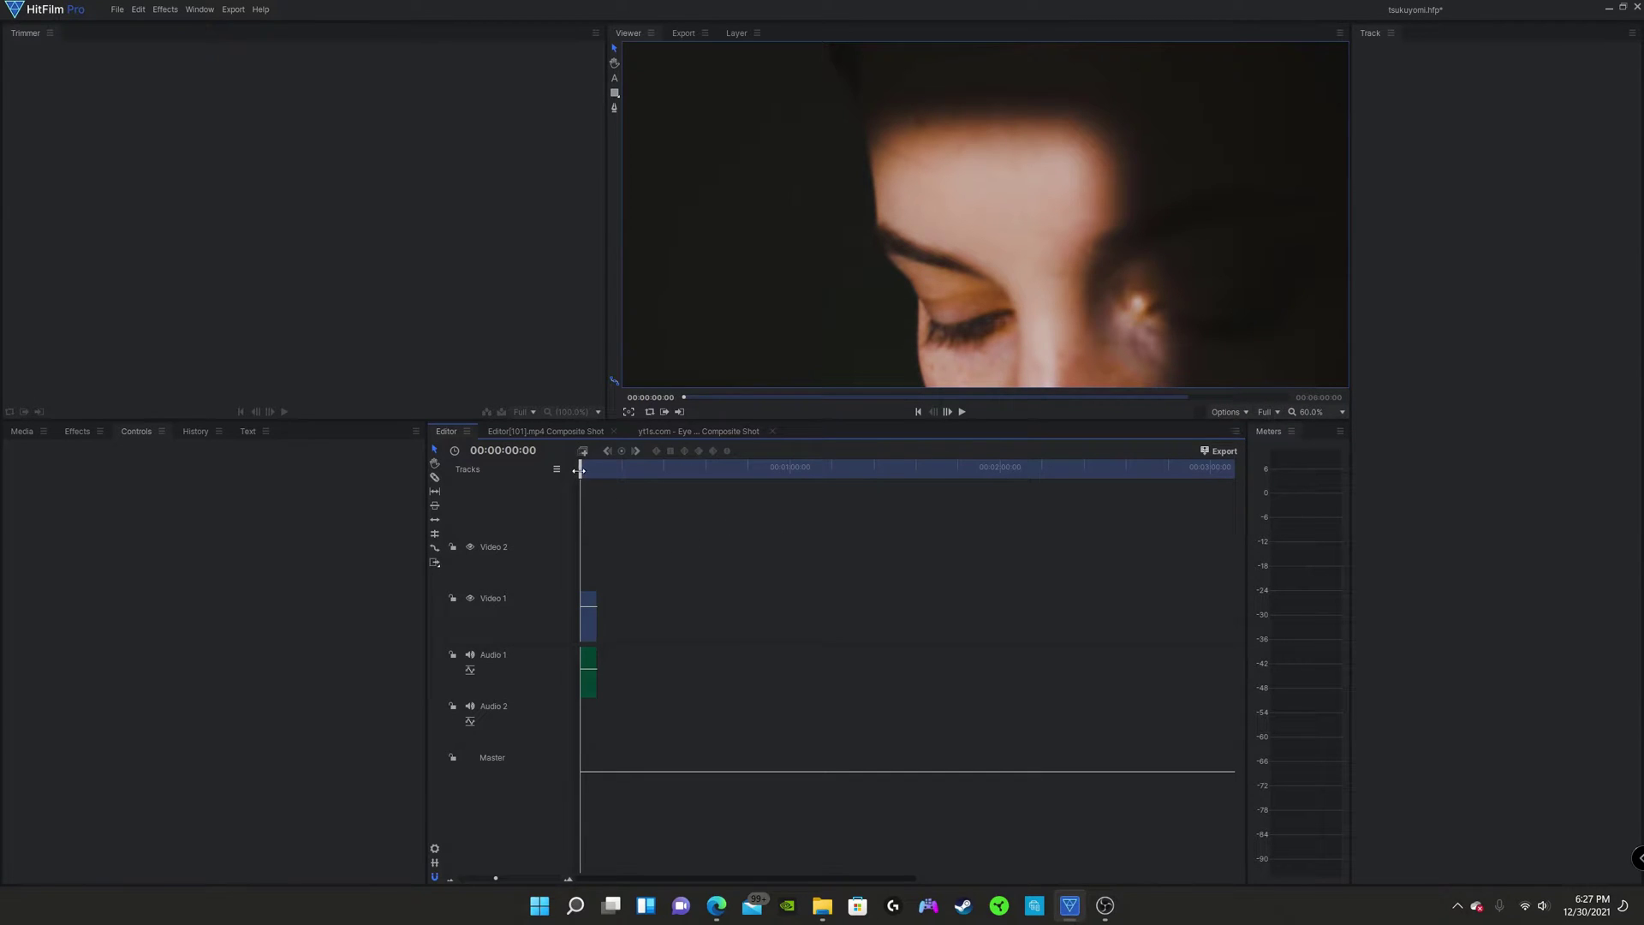
left_click_drag(578, 470, 581, 479)
left_click(115, 10)
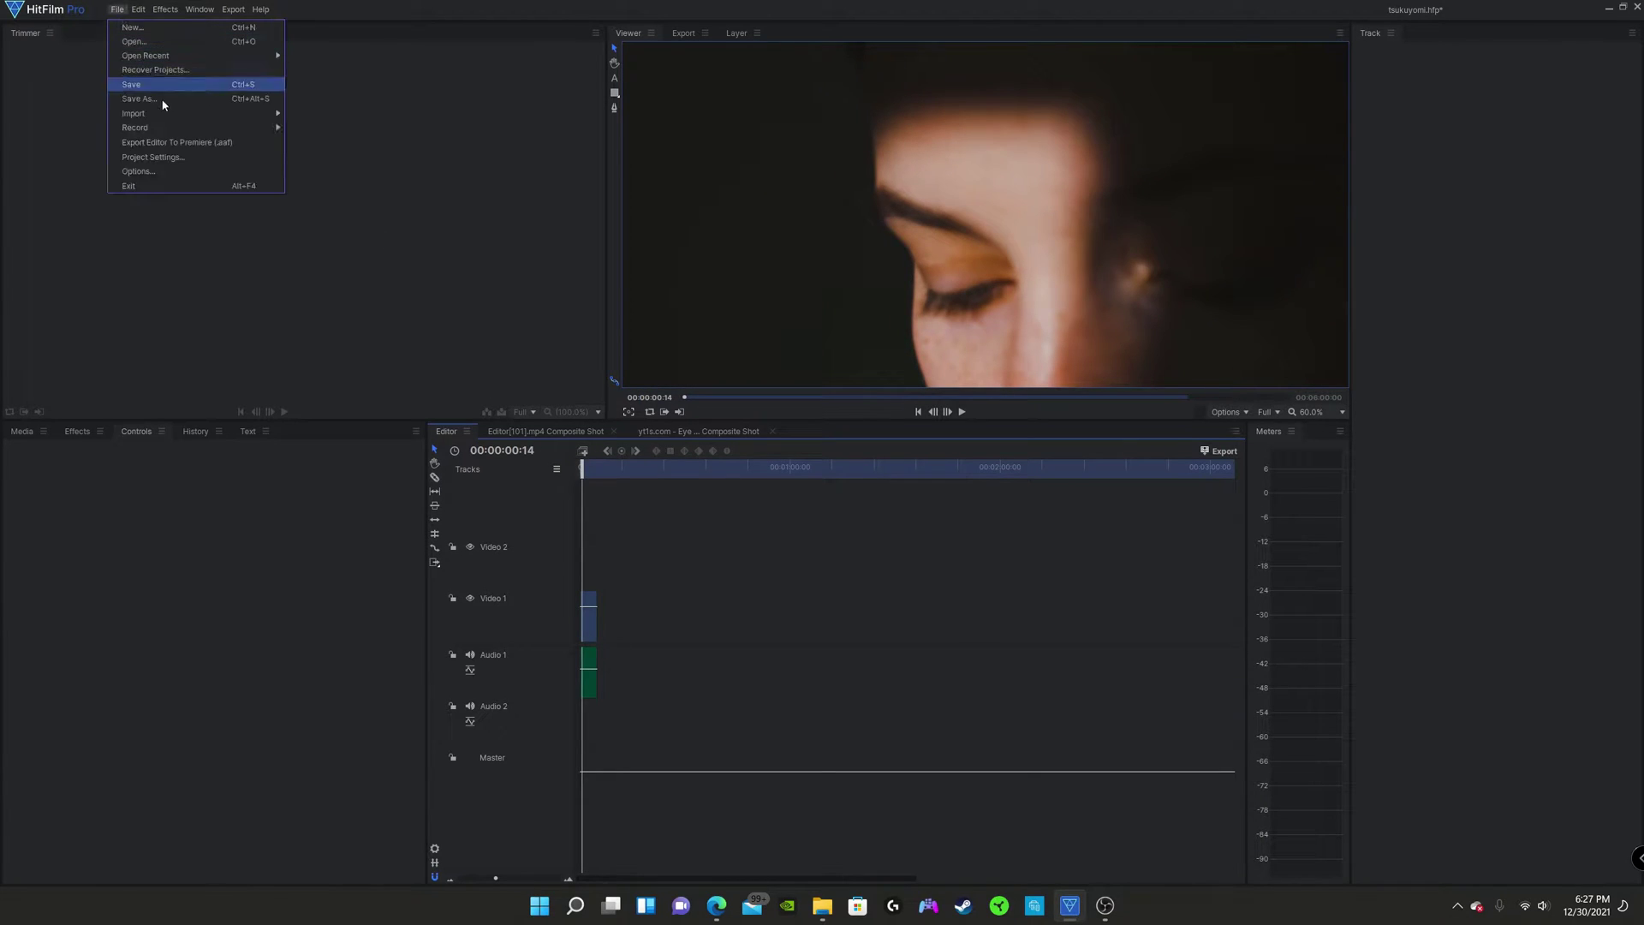
left_click(16, 433)
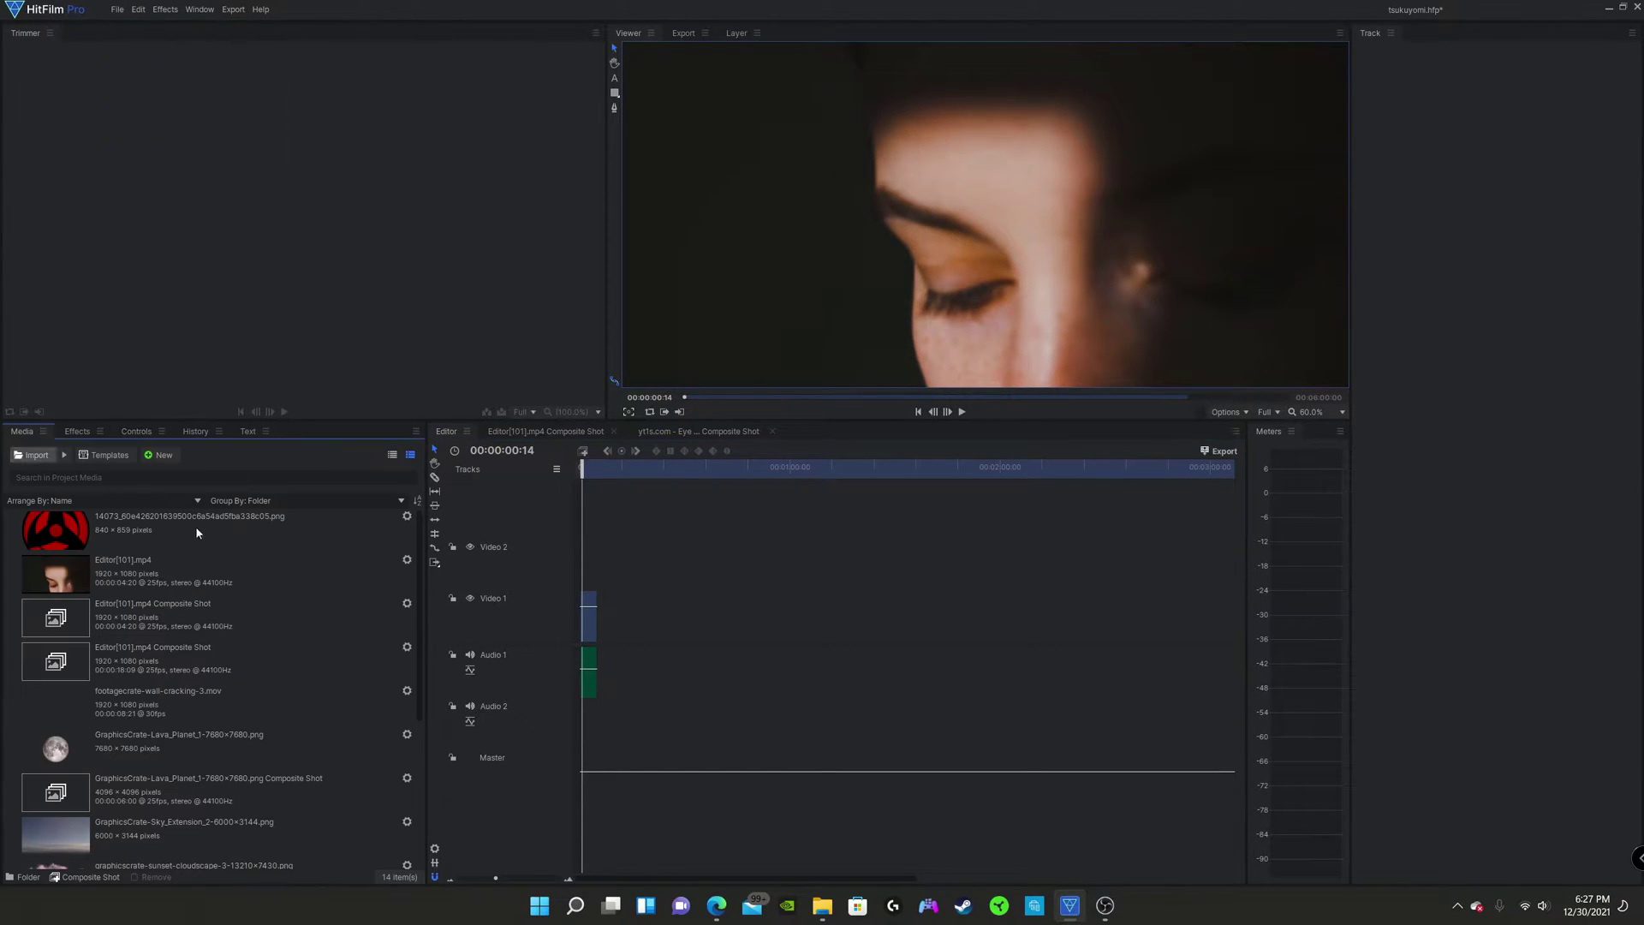
Step: Add the Editor[101].mp4 clip to the Video 1 track and convert it into a composite shot
left_click_drag(153, 567, 639, 622)
right_click(639, 622)
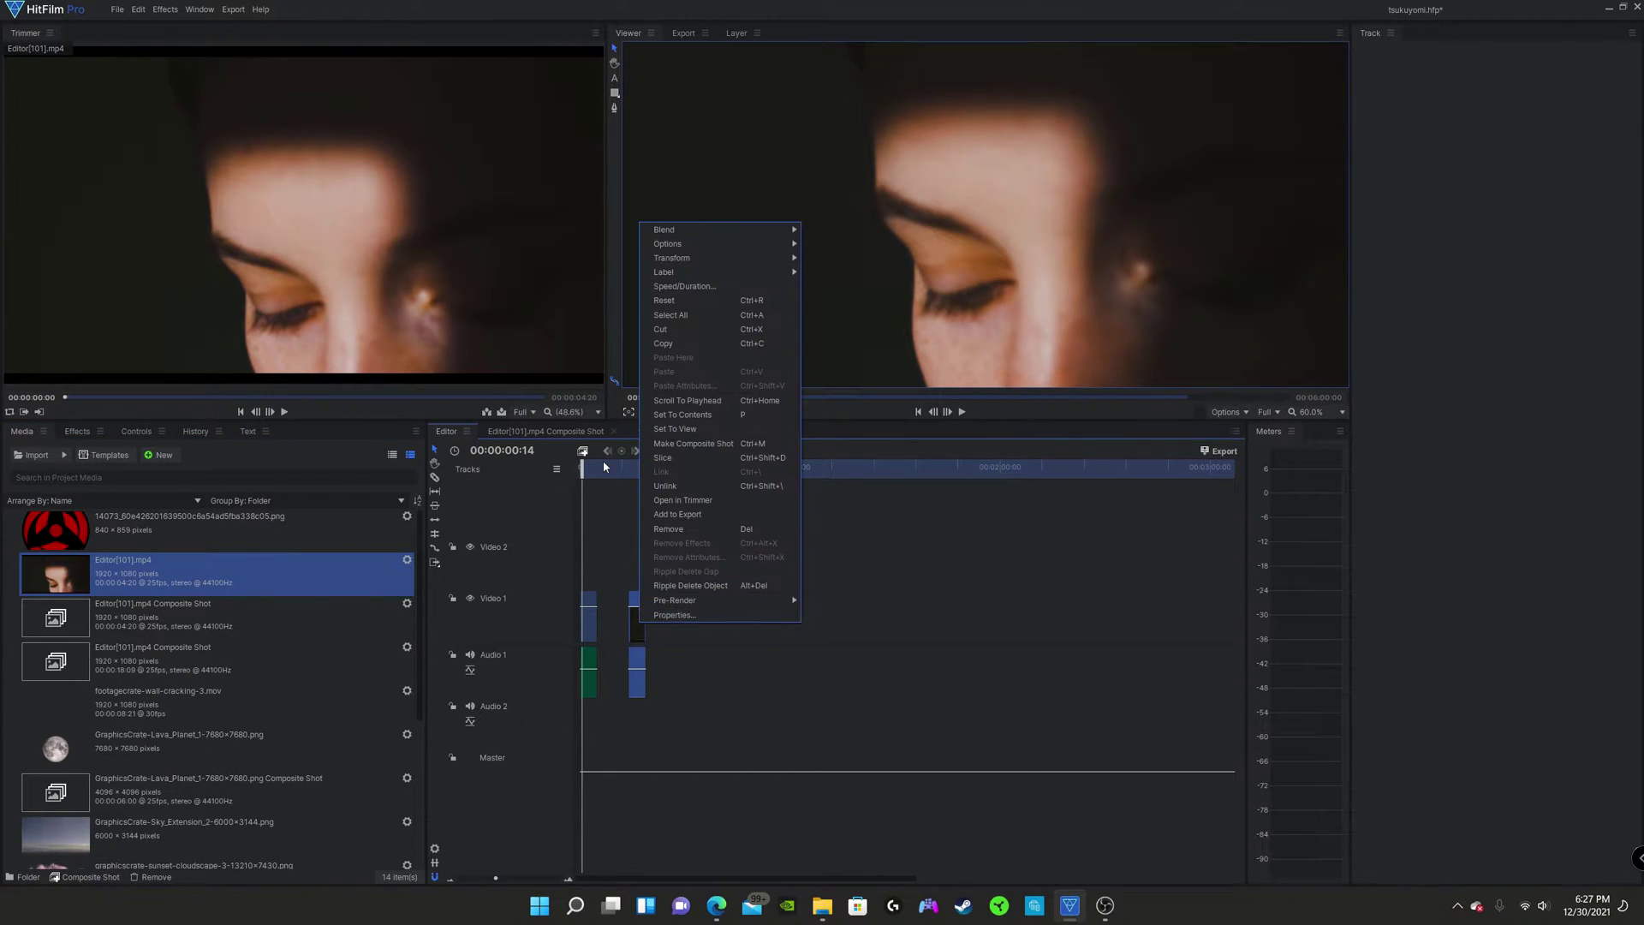
left_click(695, 446)
left_click(911, 502)
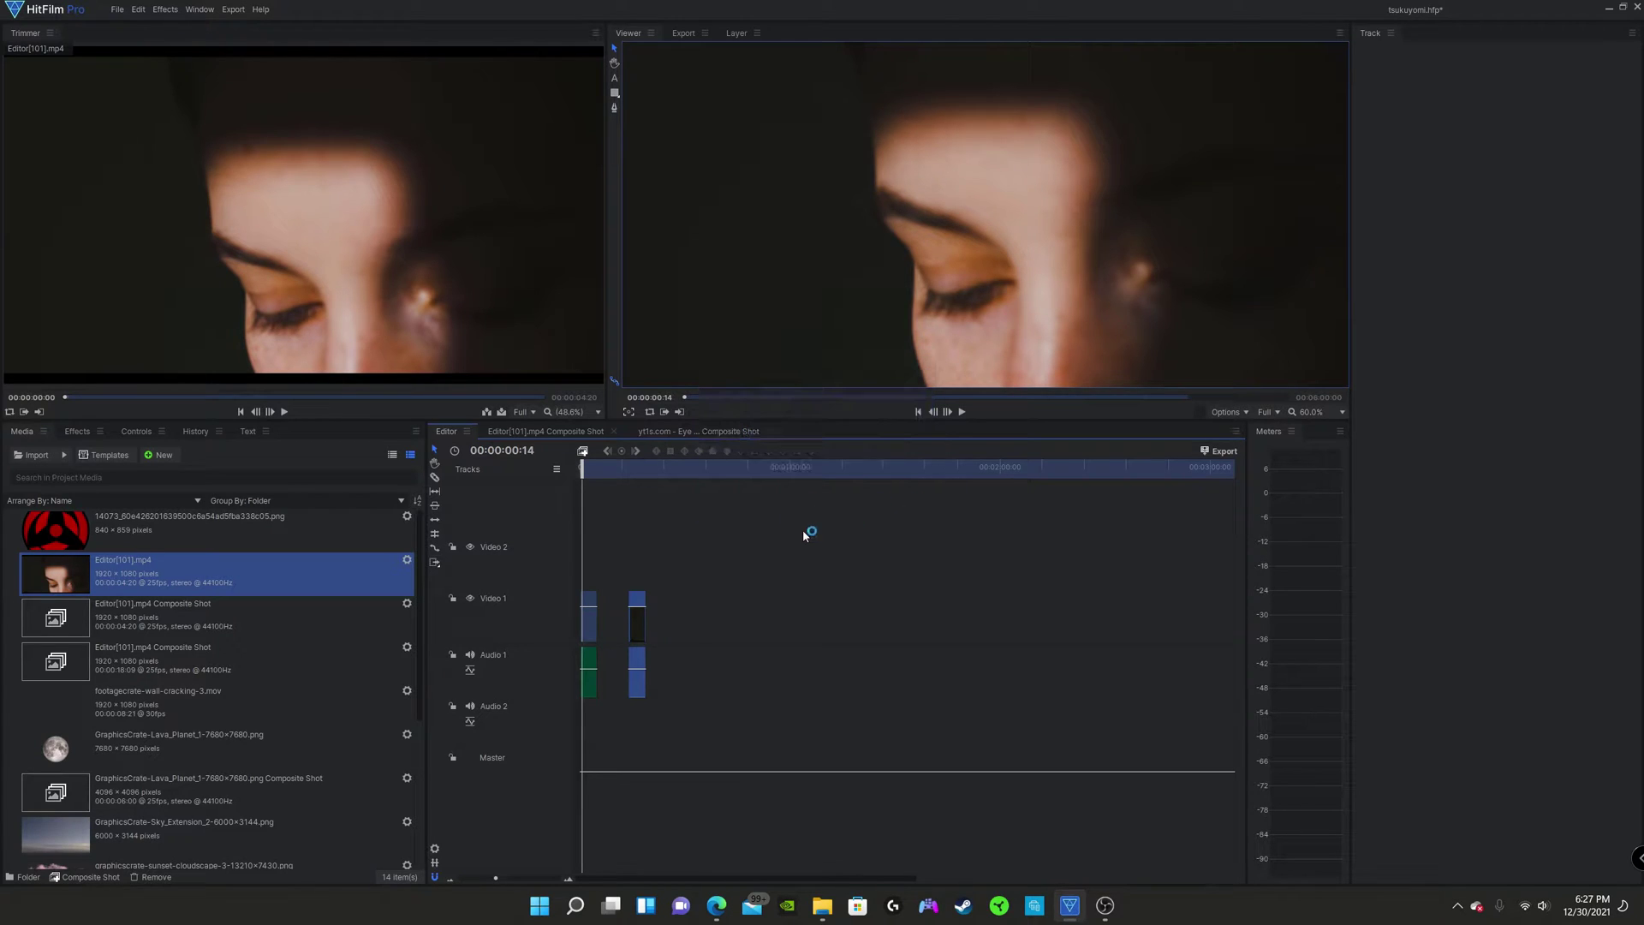
Step: Rename the Editor[101].mp4 layer in the composite shot as face
left_click(555, 487)
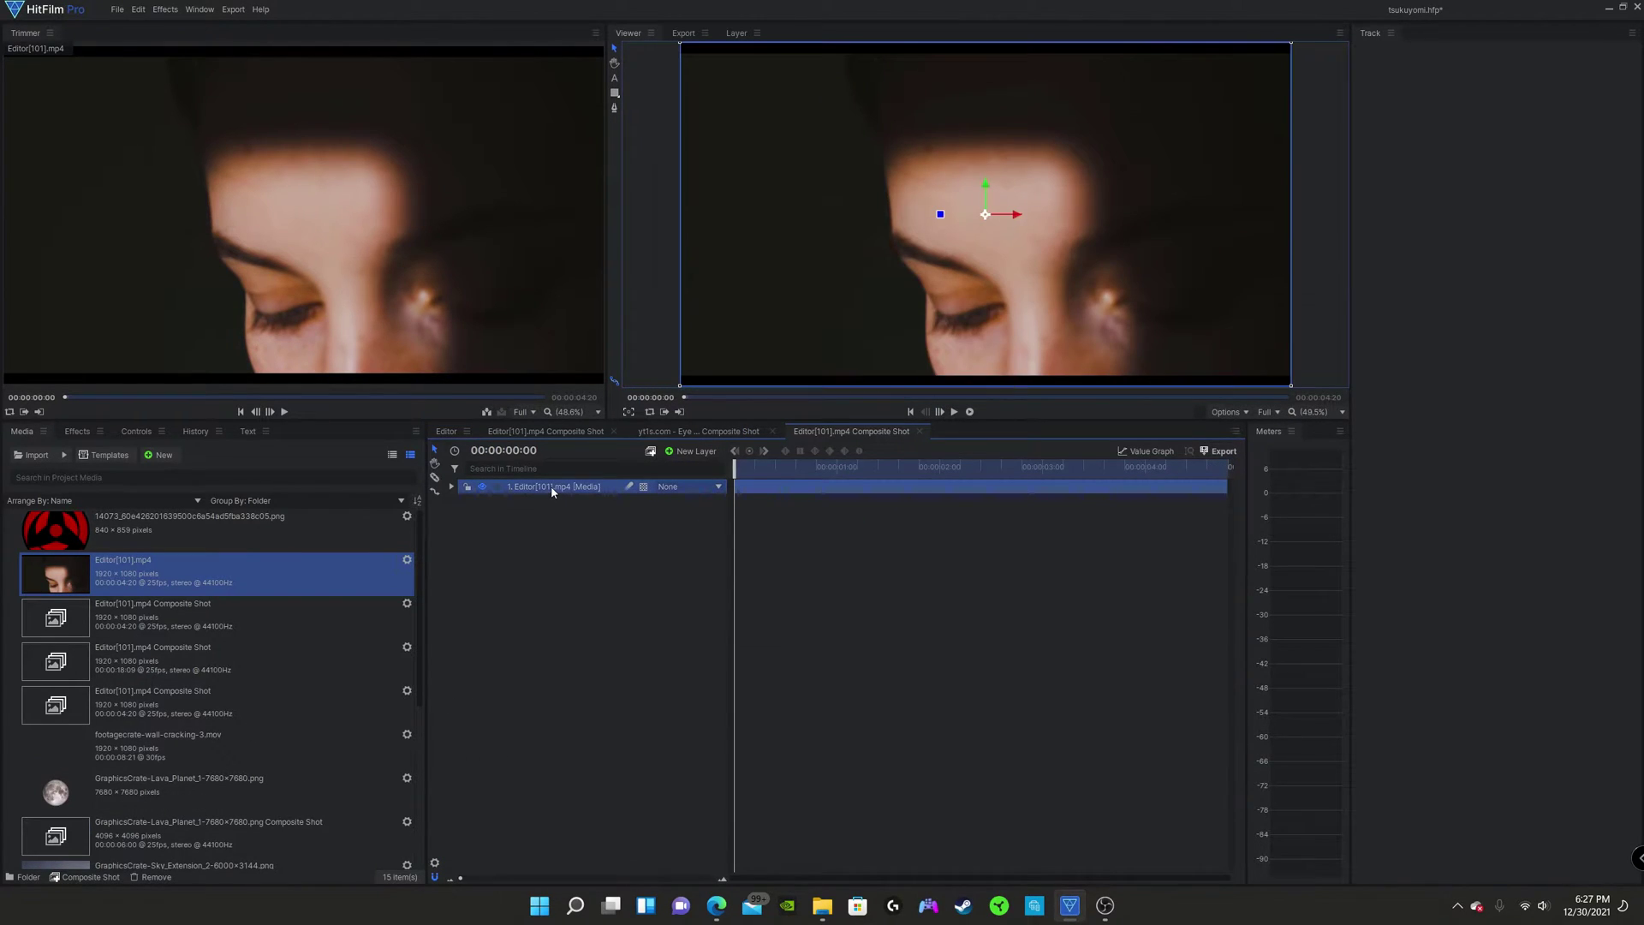
right_click(552, 486)
left_click(649, 792)
type("face")
key("Return")
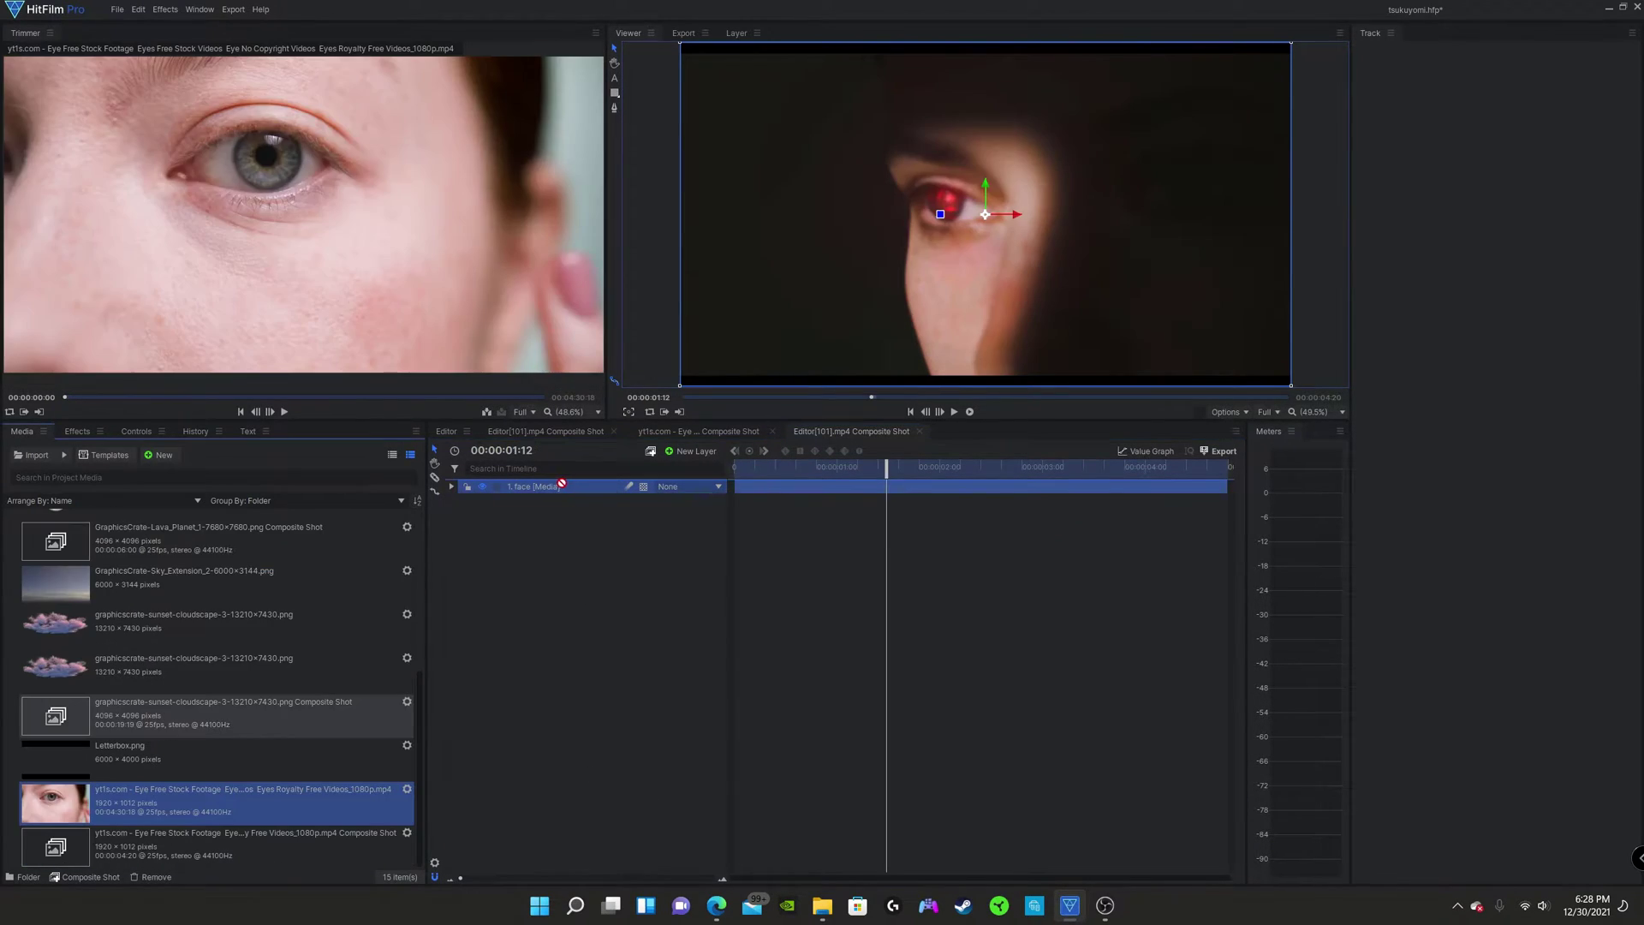
Step: Replace the composite shot's layer with the yt1s.com eye stock footage, using its close-up of the open eye
left_click_drag(554, 488, 541, 502)
left_click(545, 506)
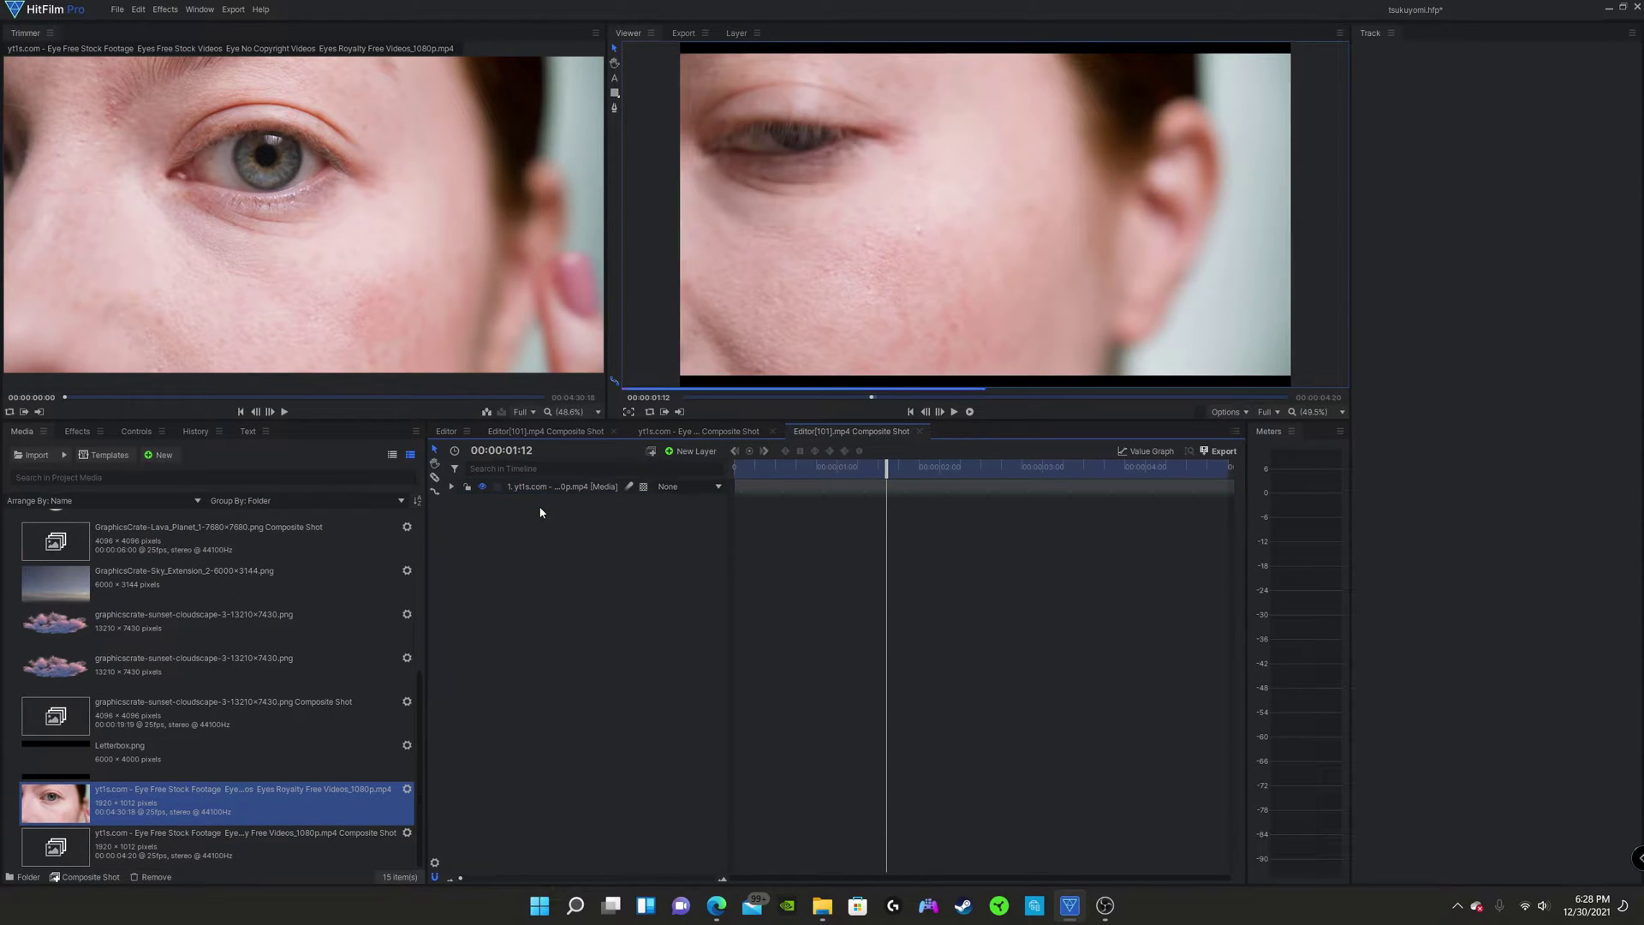
right_click(546, 483)
left_click(539, 518)
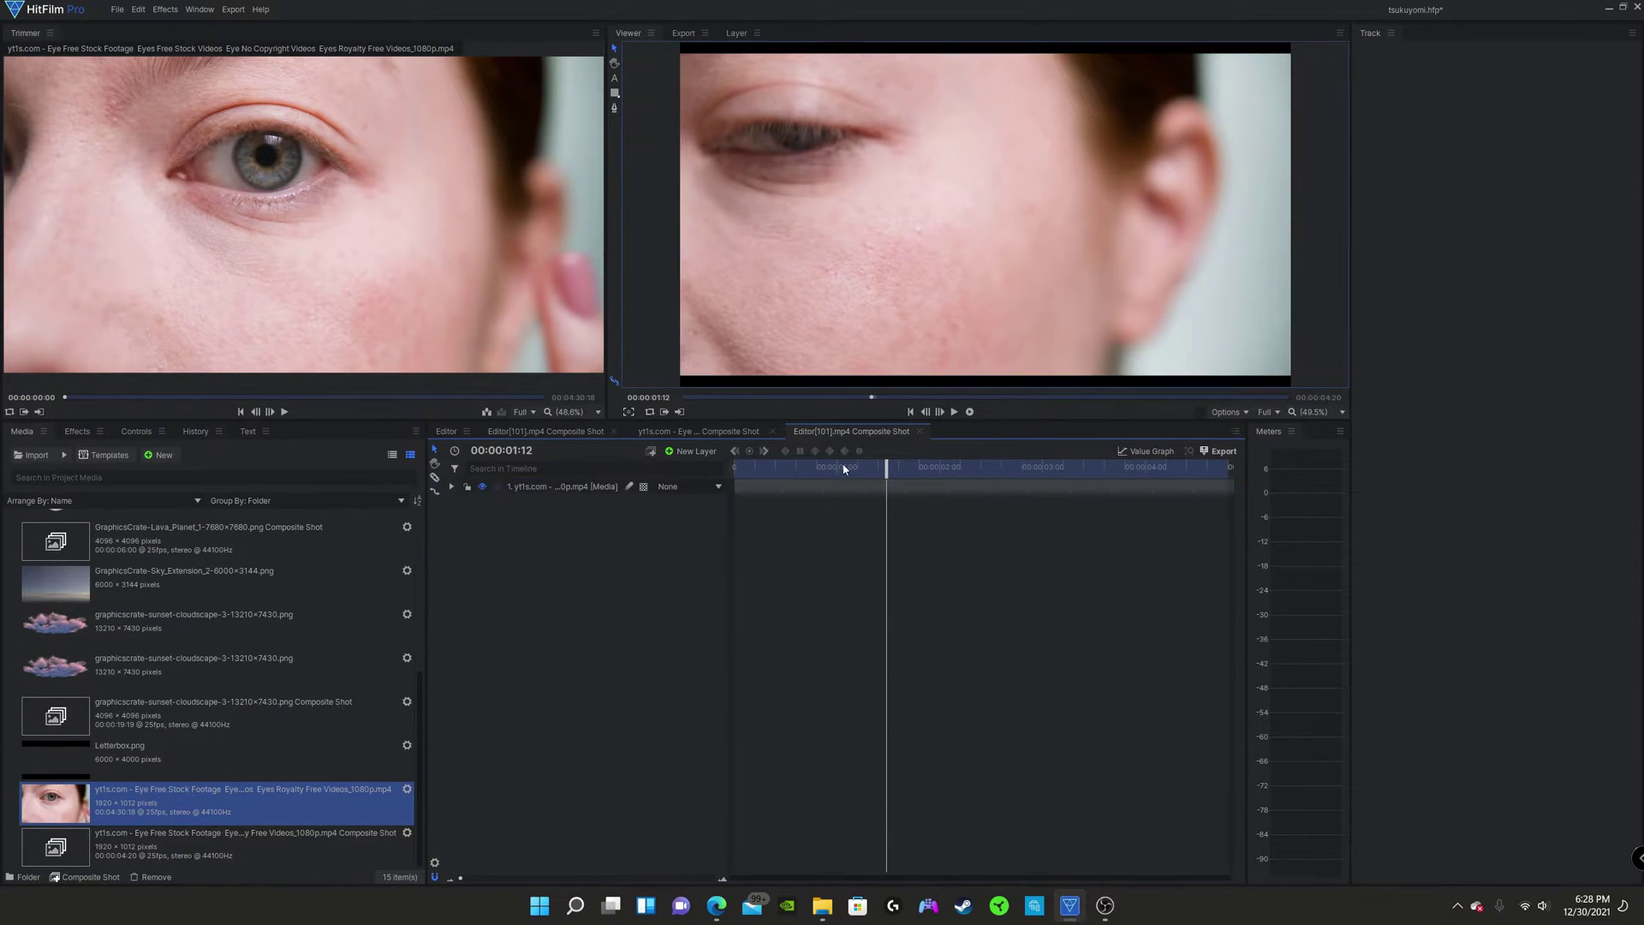
left_click_drag(886, 472, 713, 479)
left_click(597, 487)
left_click(816, 468)
left_click(741, 466)
Step: Rename the eye stock footage layer as face
right_click(558, 487)
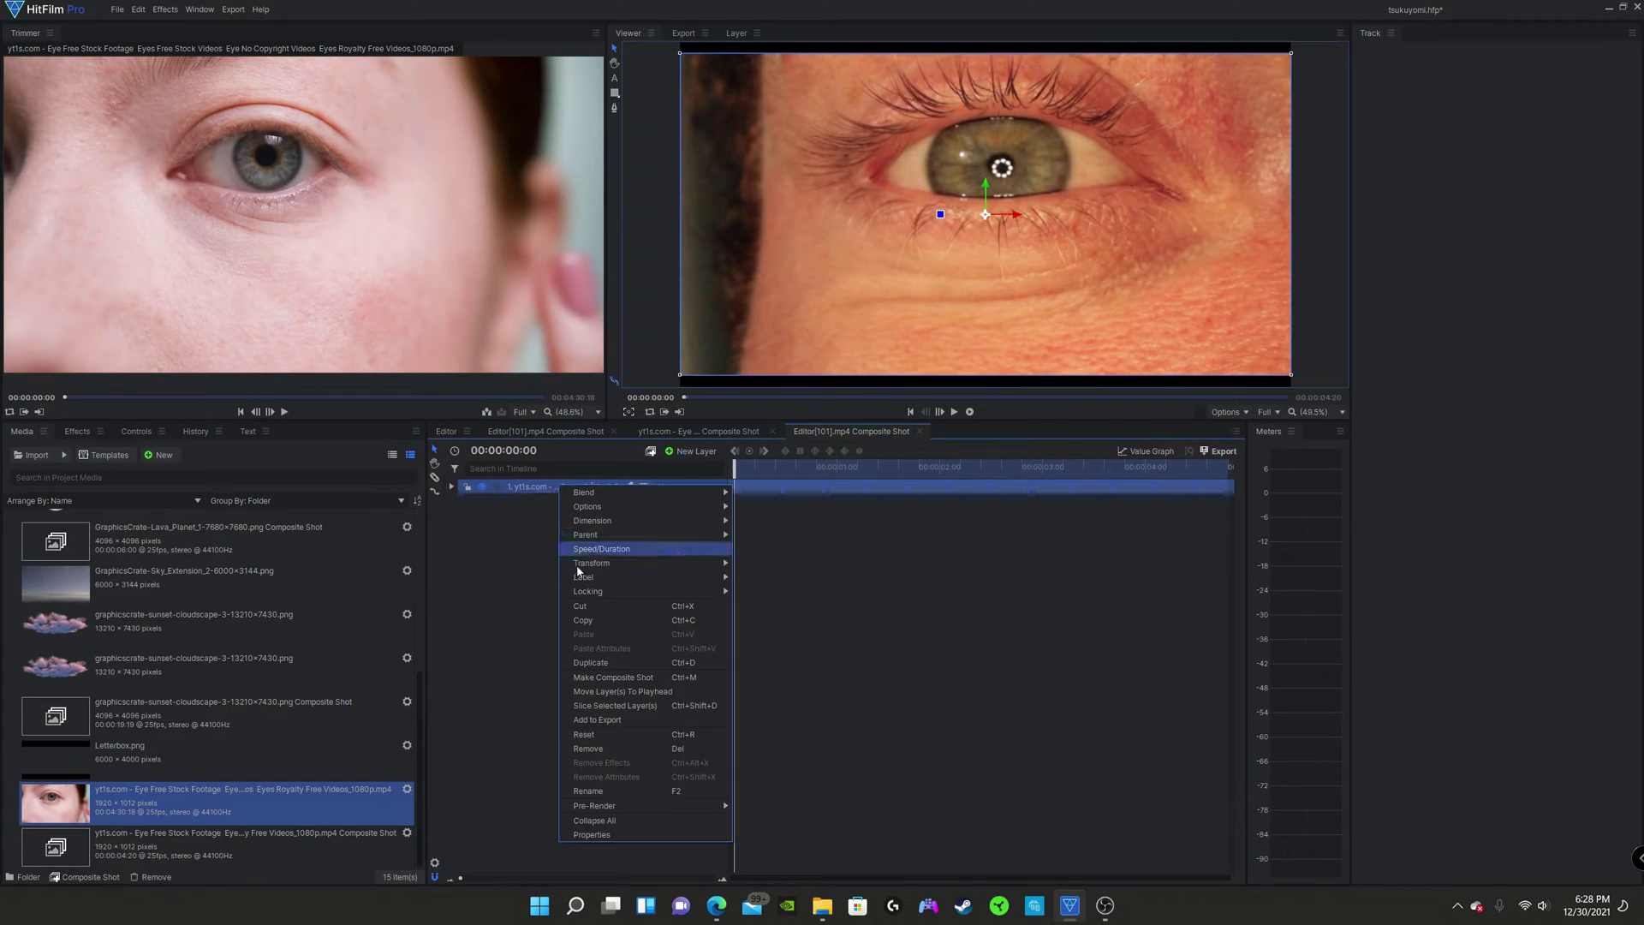
left_click(615, 788)
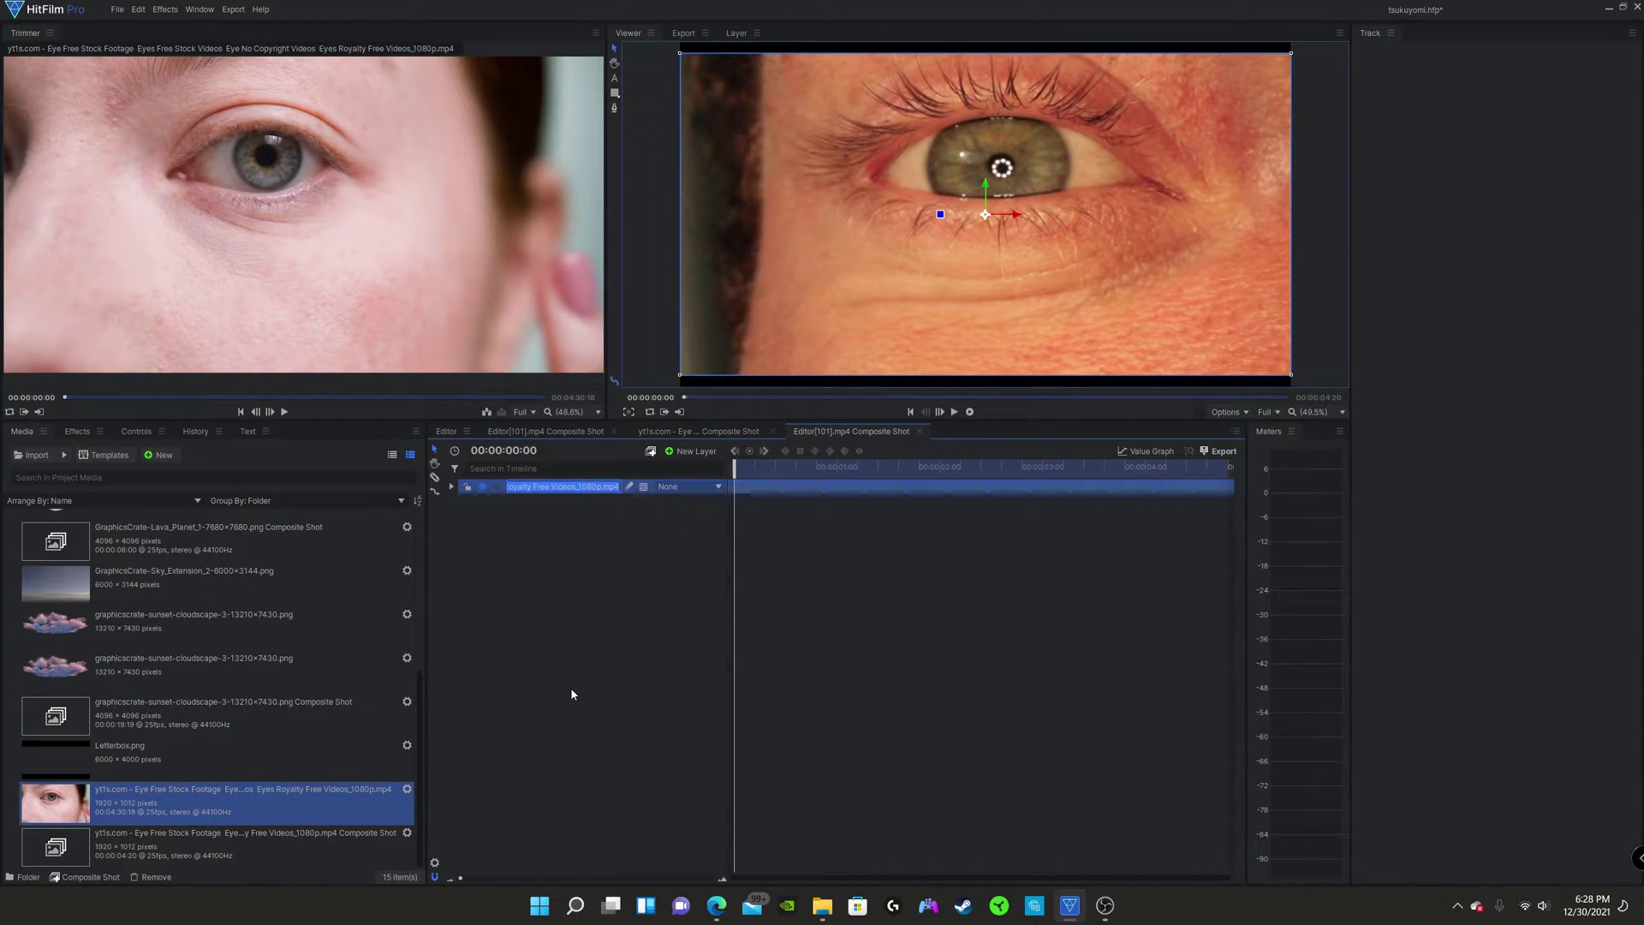
type("face")
key("Return")
left_click(557, 565)
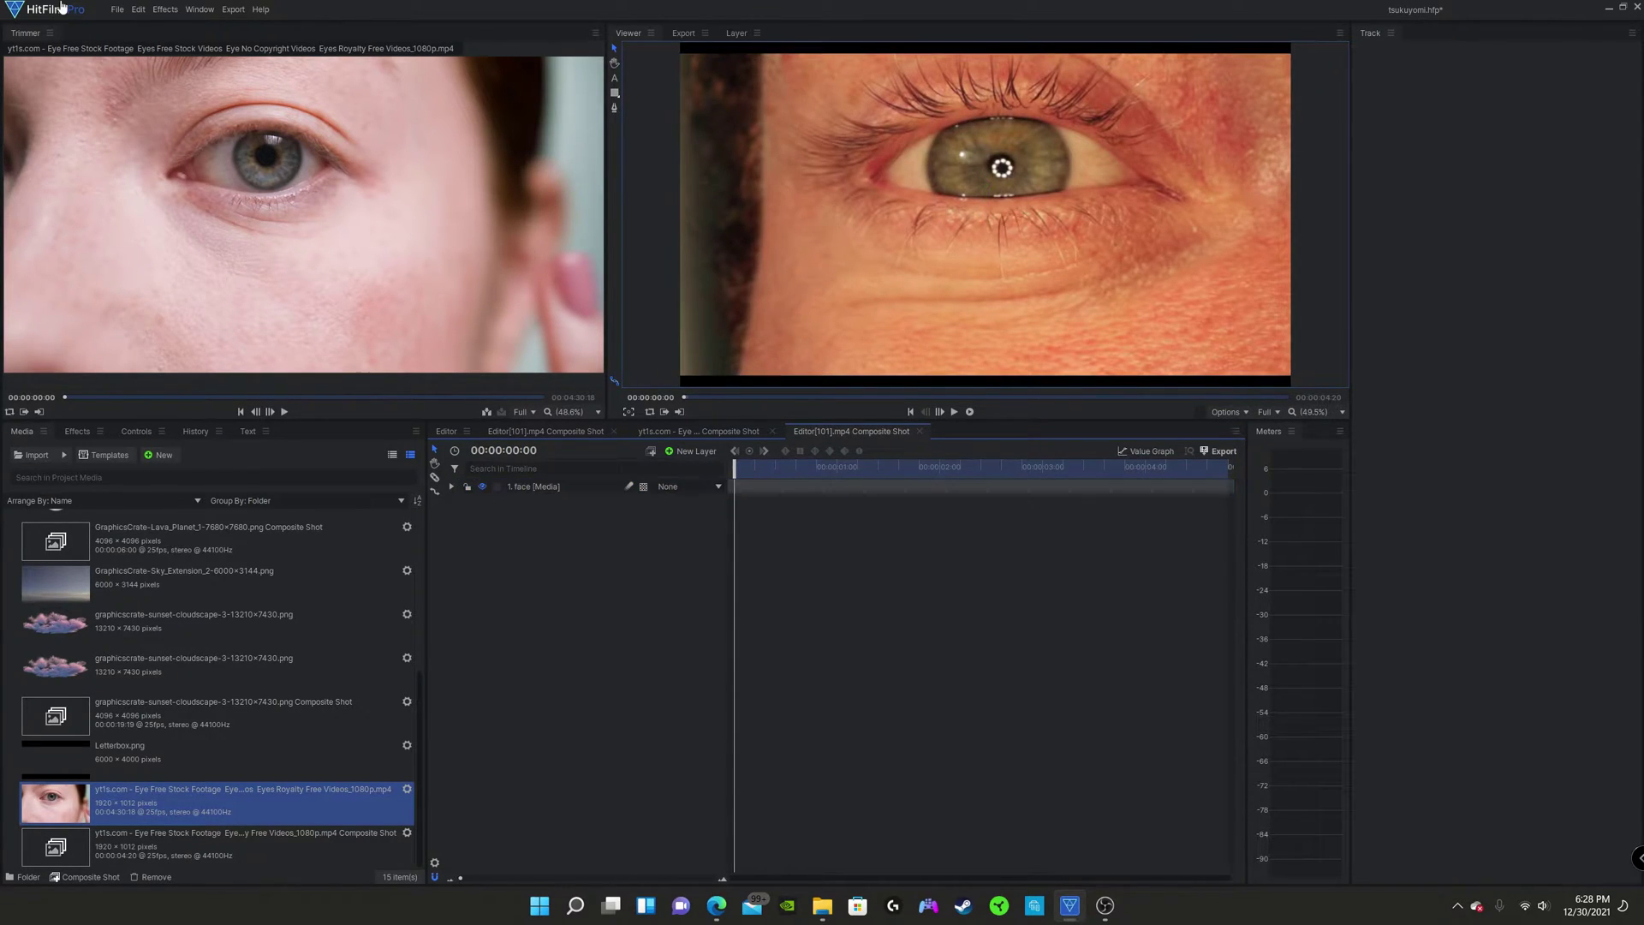
Step: Import the red sharingan image from the Desktop's VFX > Tsukuyomi folder into the project media
left_click(117, 10)
mouse_move(182, 120)
left_click(308, 111)
left_click(66, 103)
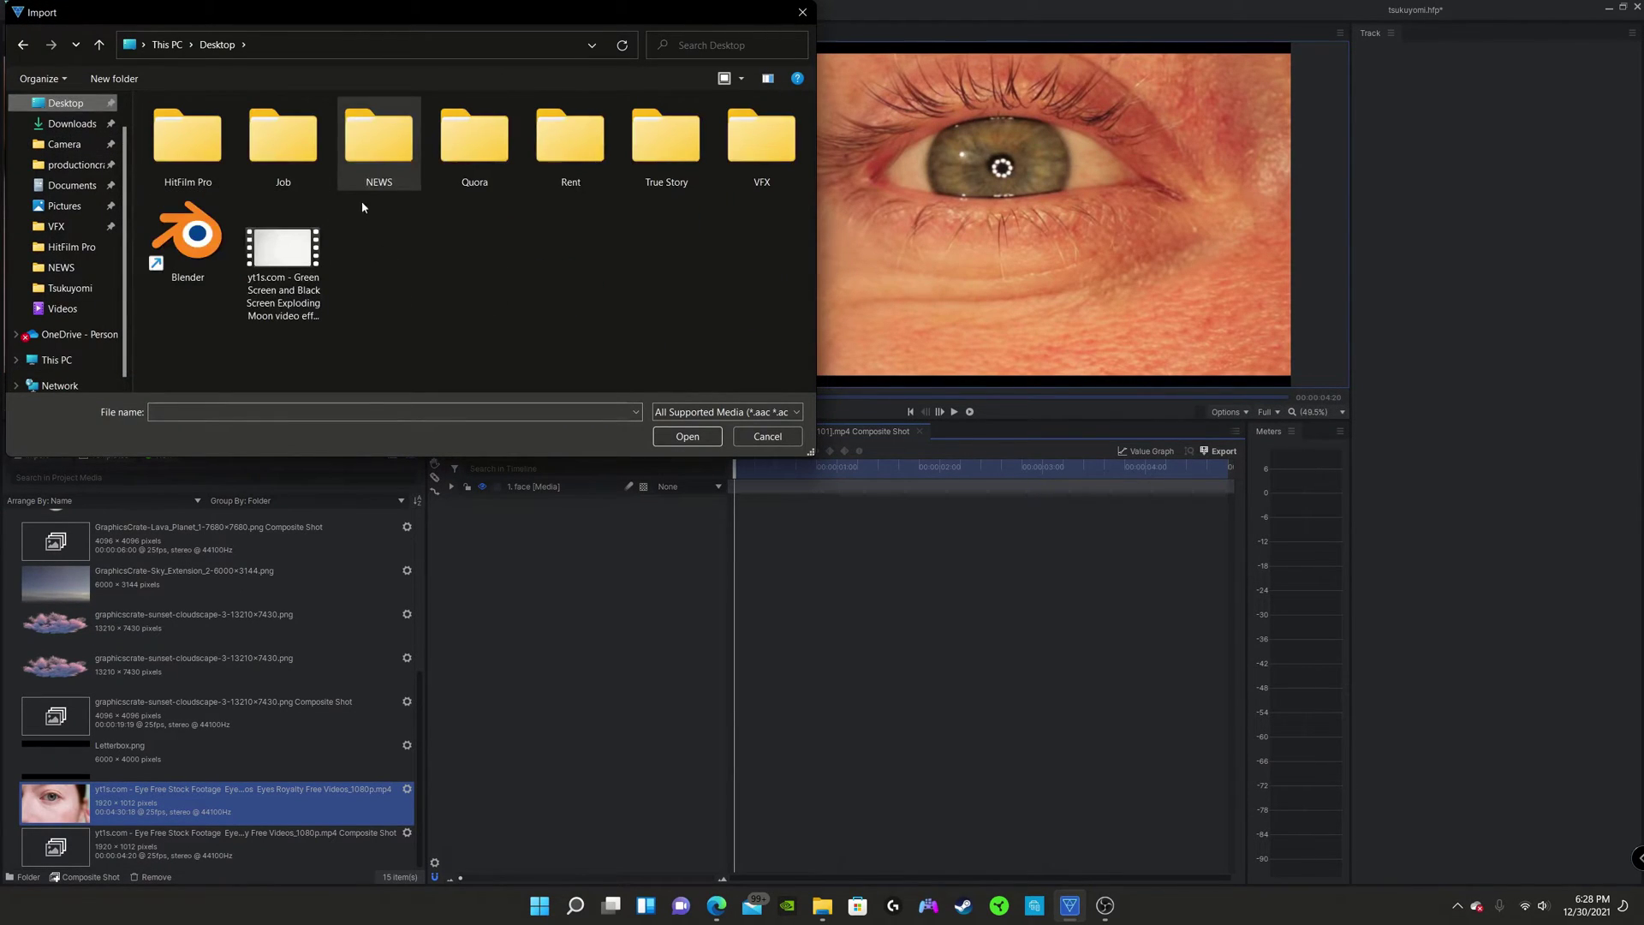
double_click(762, 146)
left_click(661, 253)
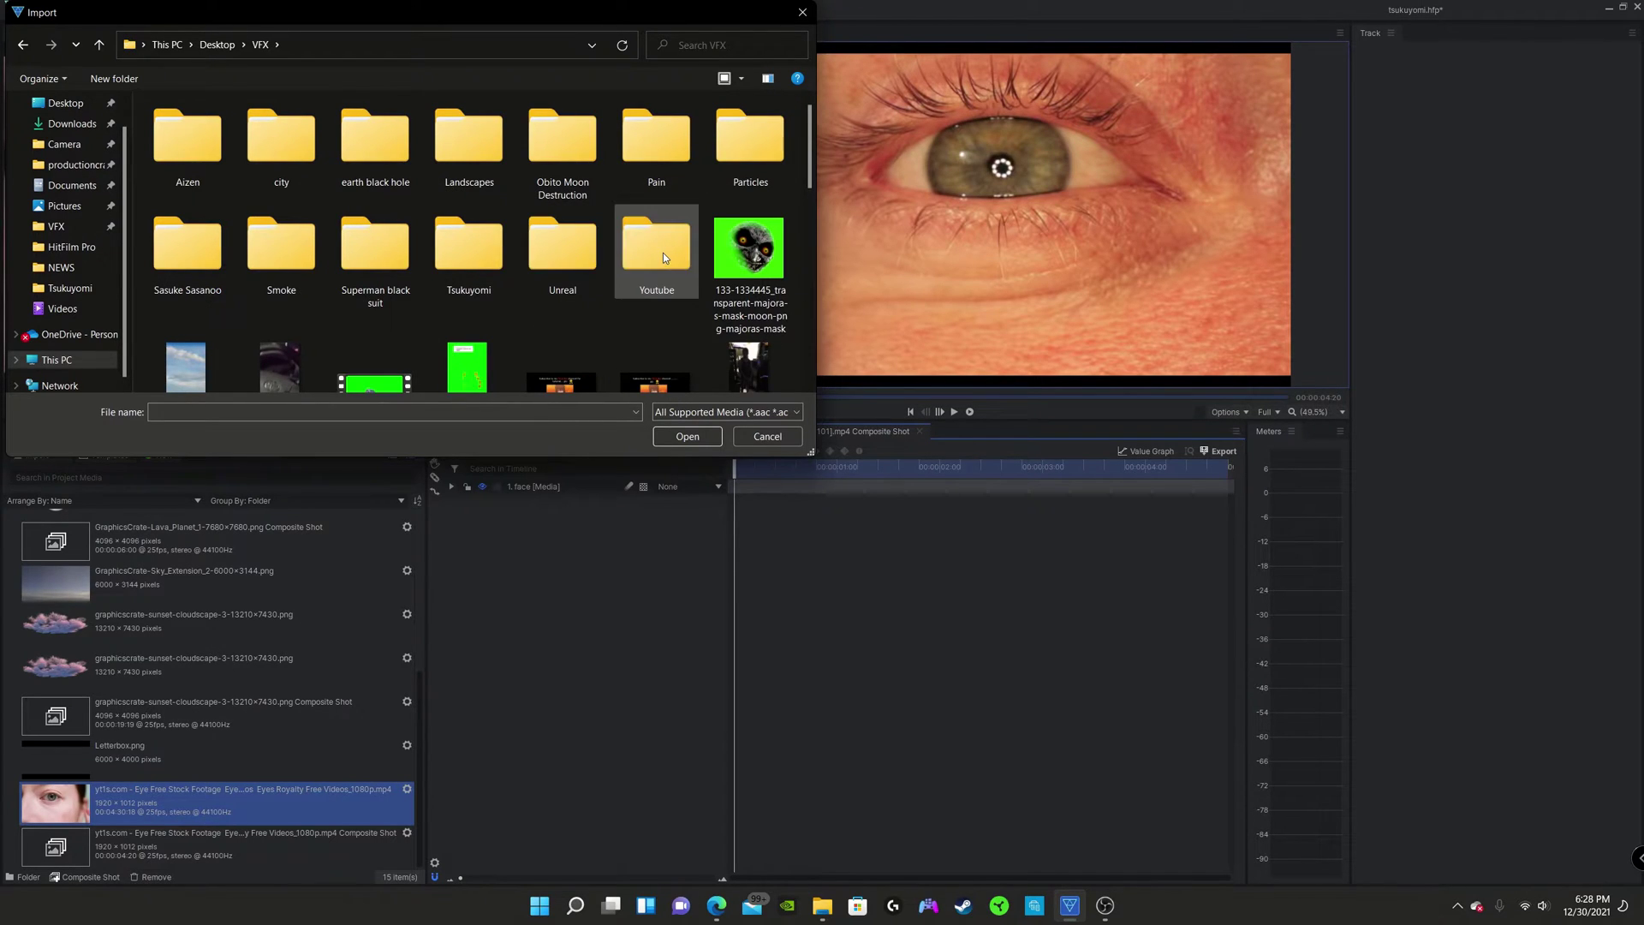
double_click(481, 253)
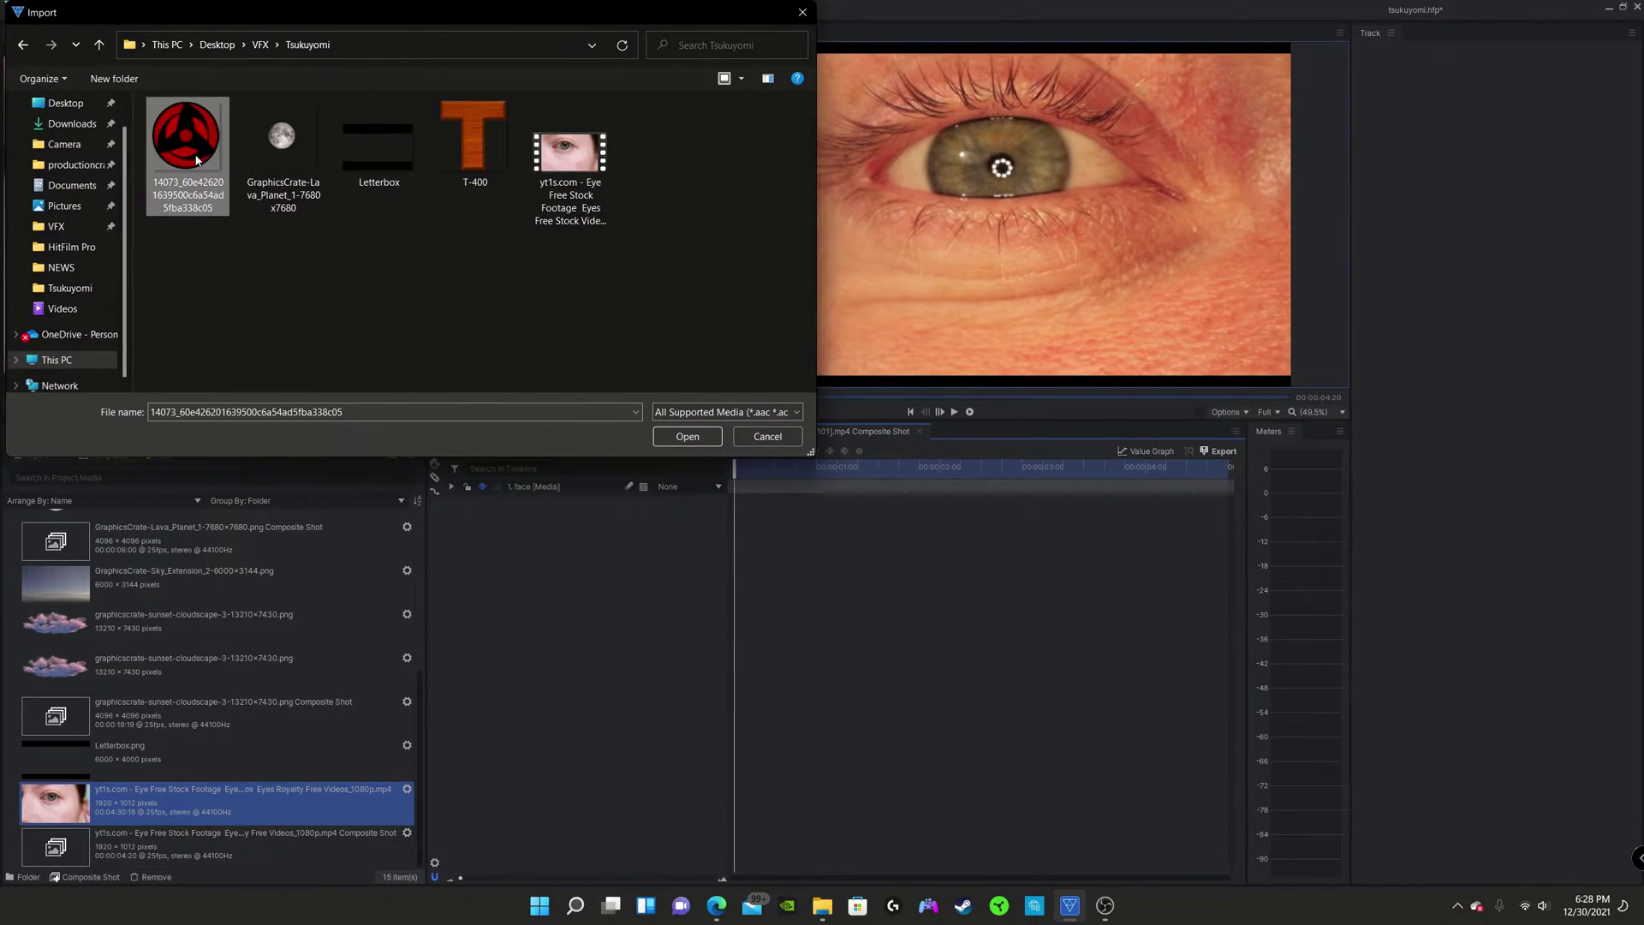
left_click(685, 436)
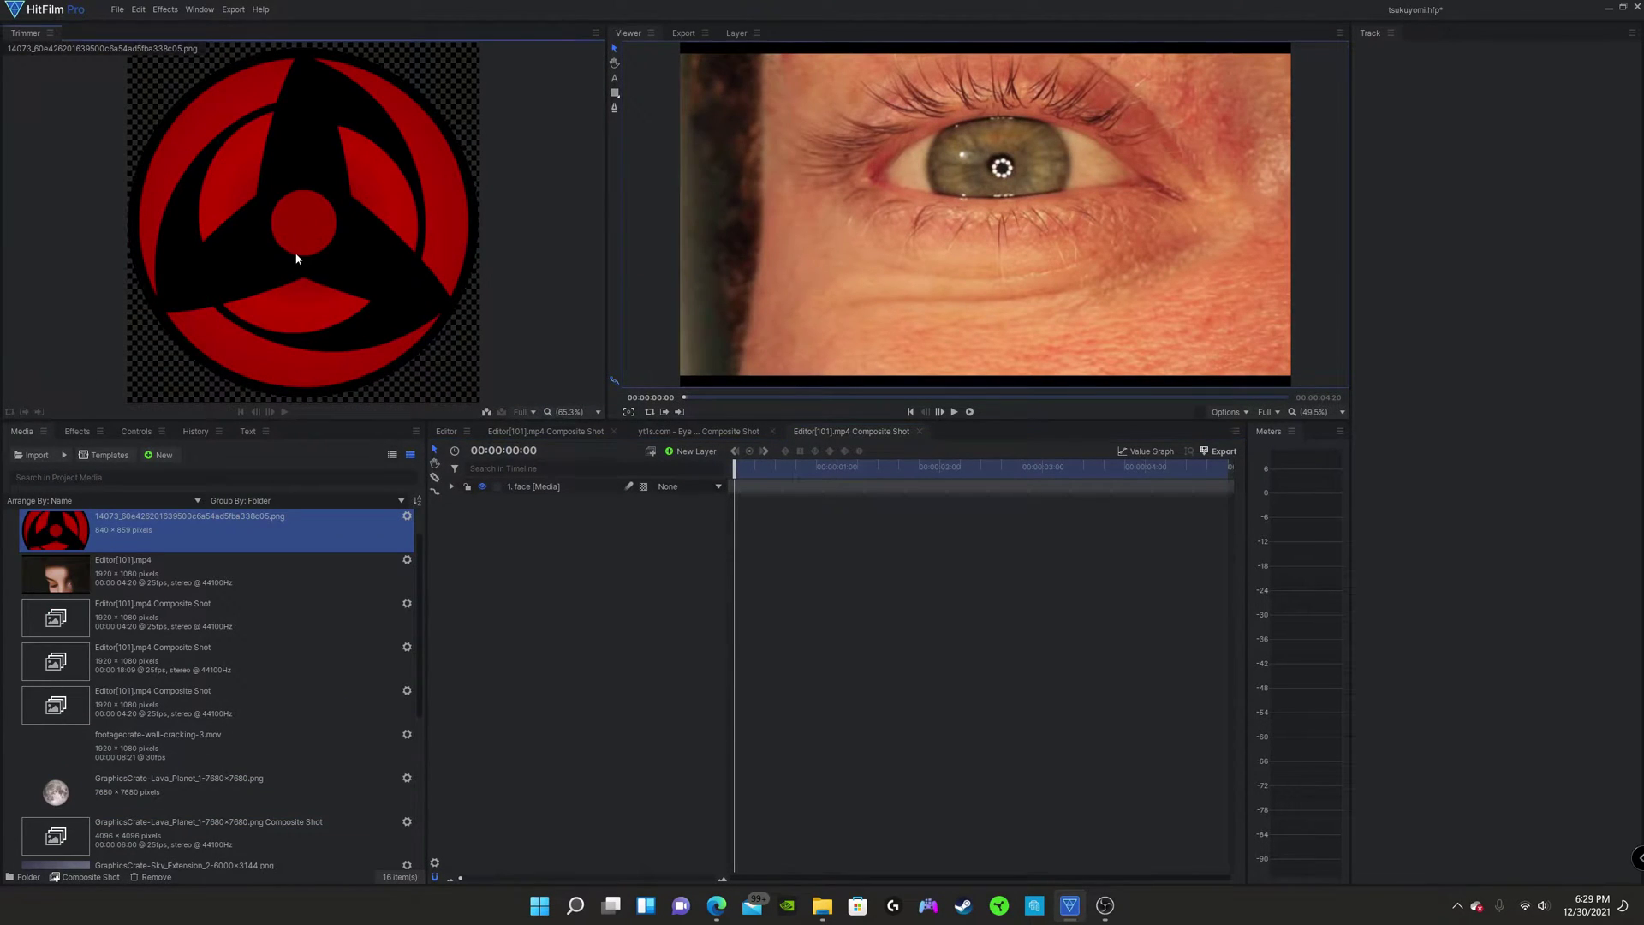
Step: Add the red eye image above the face layer and rename its layer as sharingan
left_click_drag(296, 259, 522, 481)
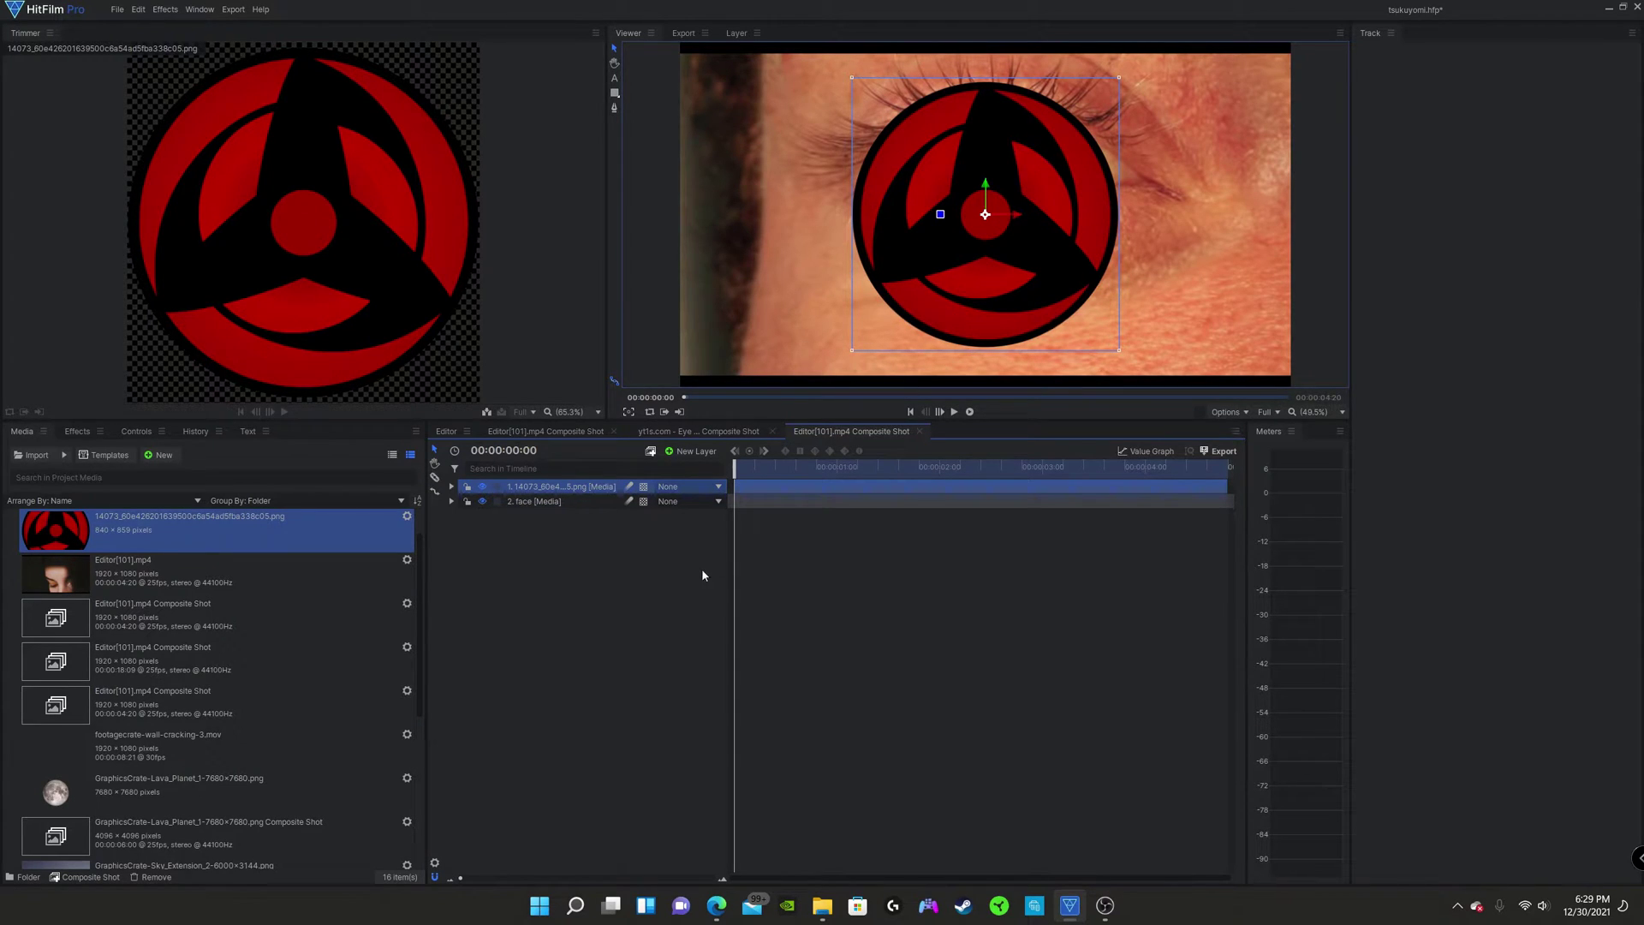
right_click(535, 487)
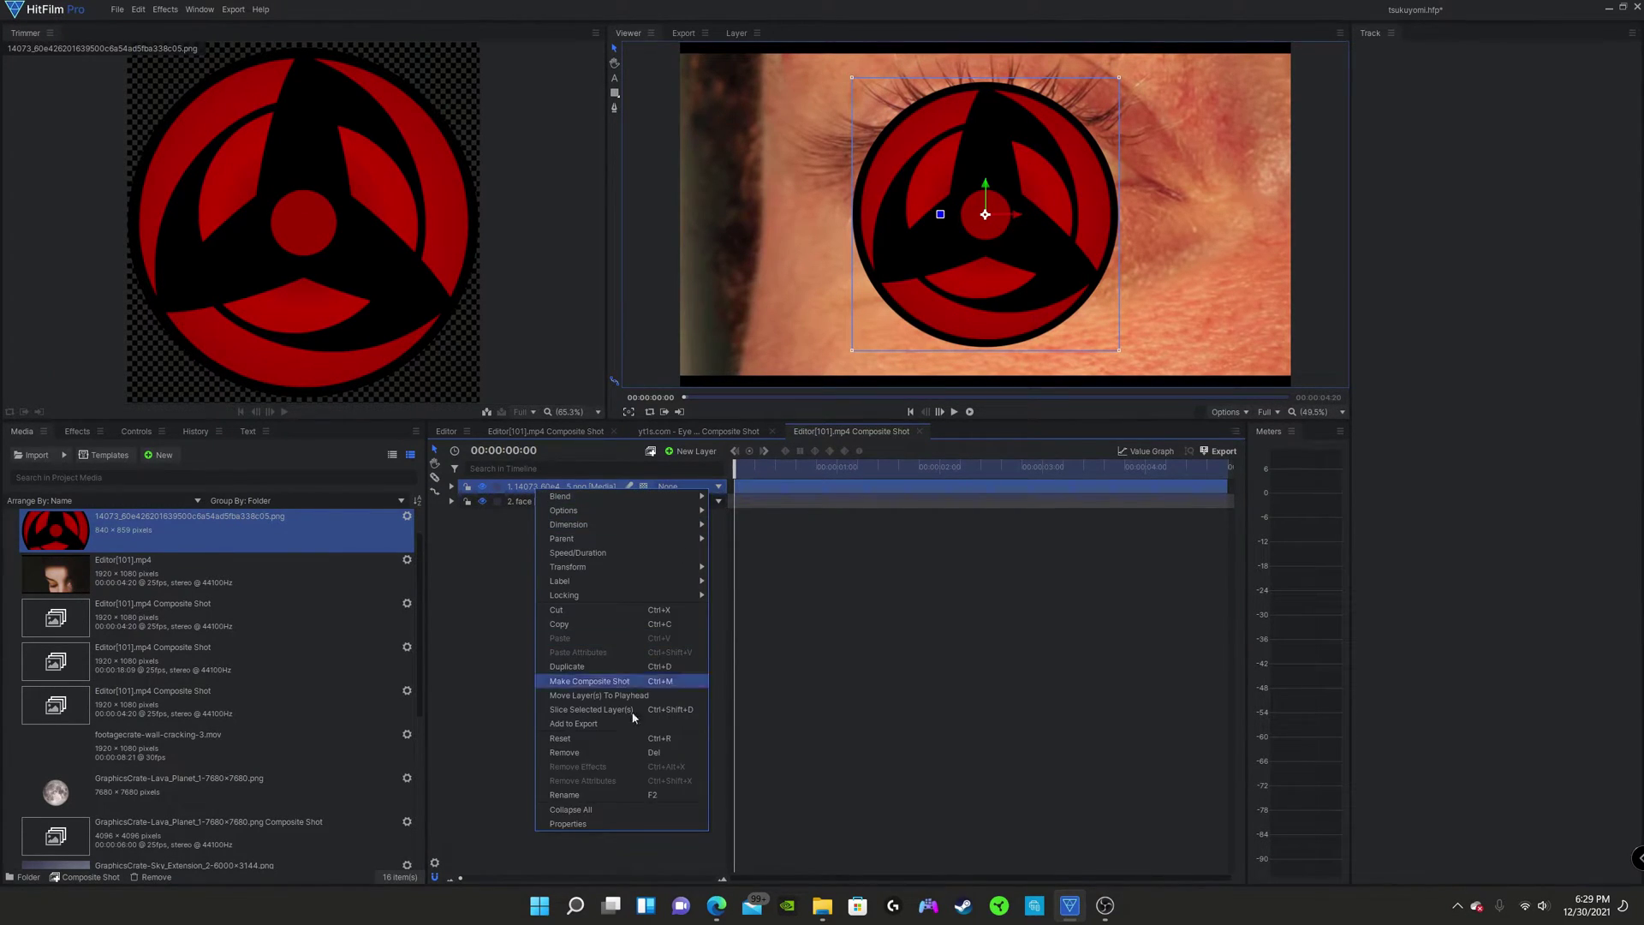
left_click(597, 798)
type("sharingan")
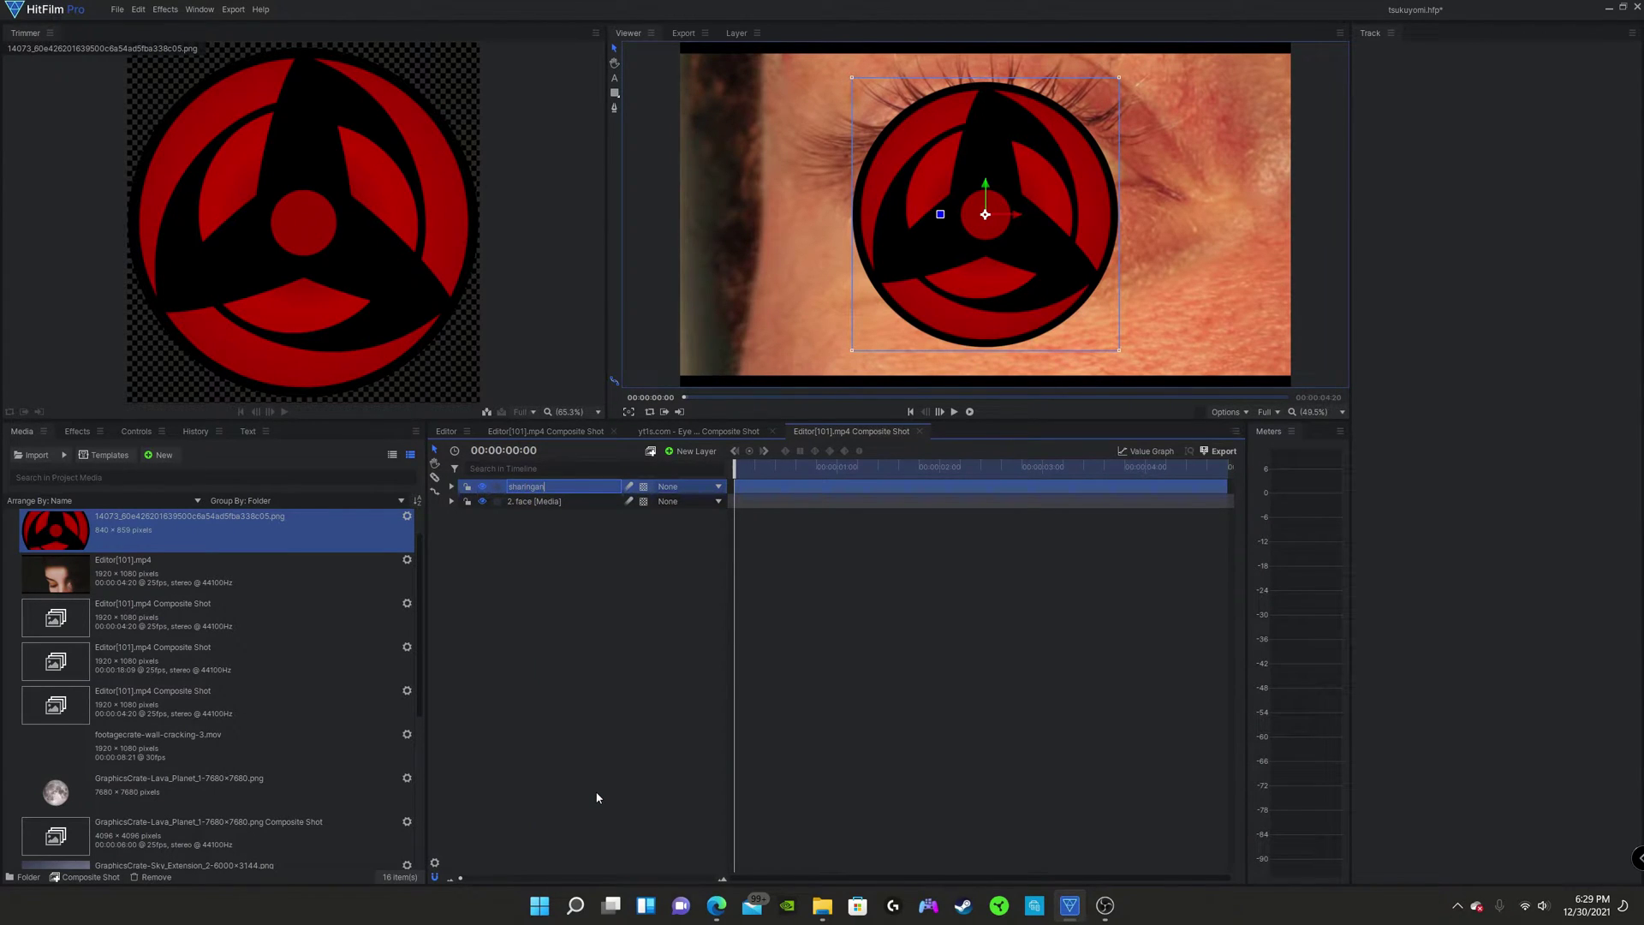
key("Return")
left_click(641, 569)
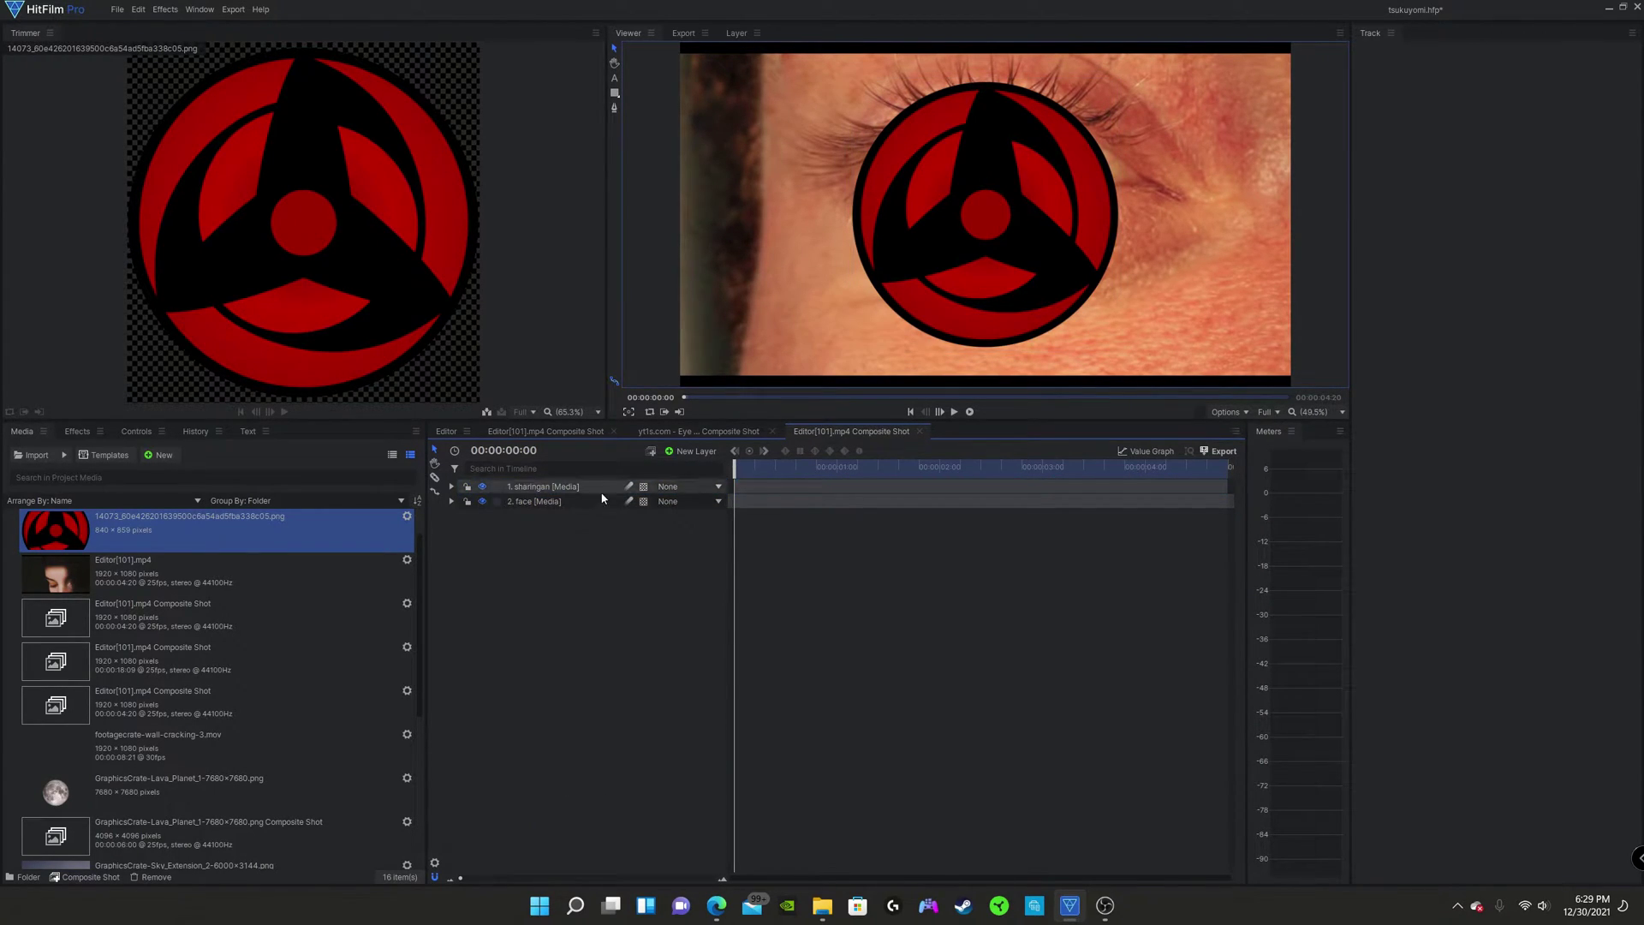
Step: Hide the sharingan layer and select the face layer beneath it
left_click(483, 487)
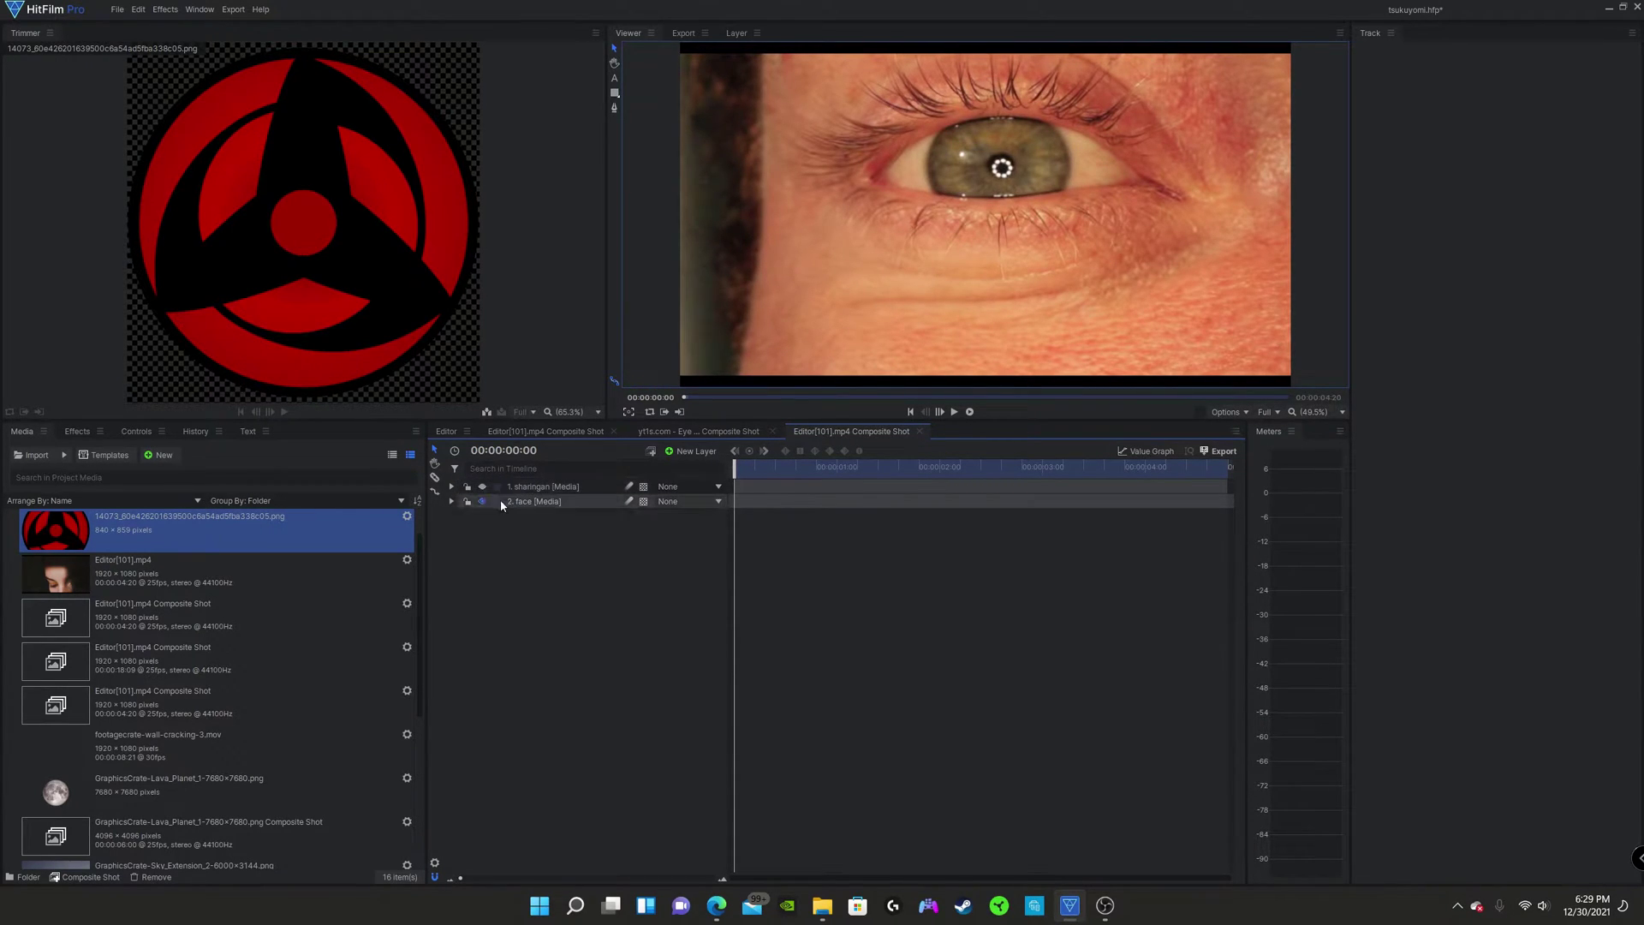
left_click(523, 486)
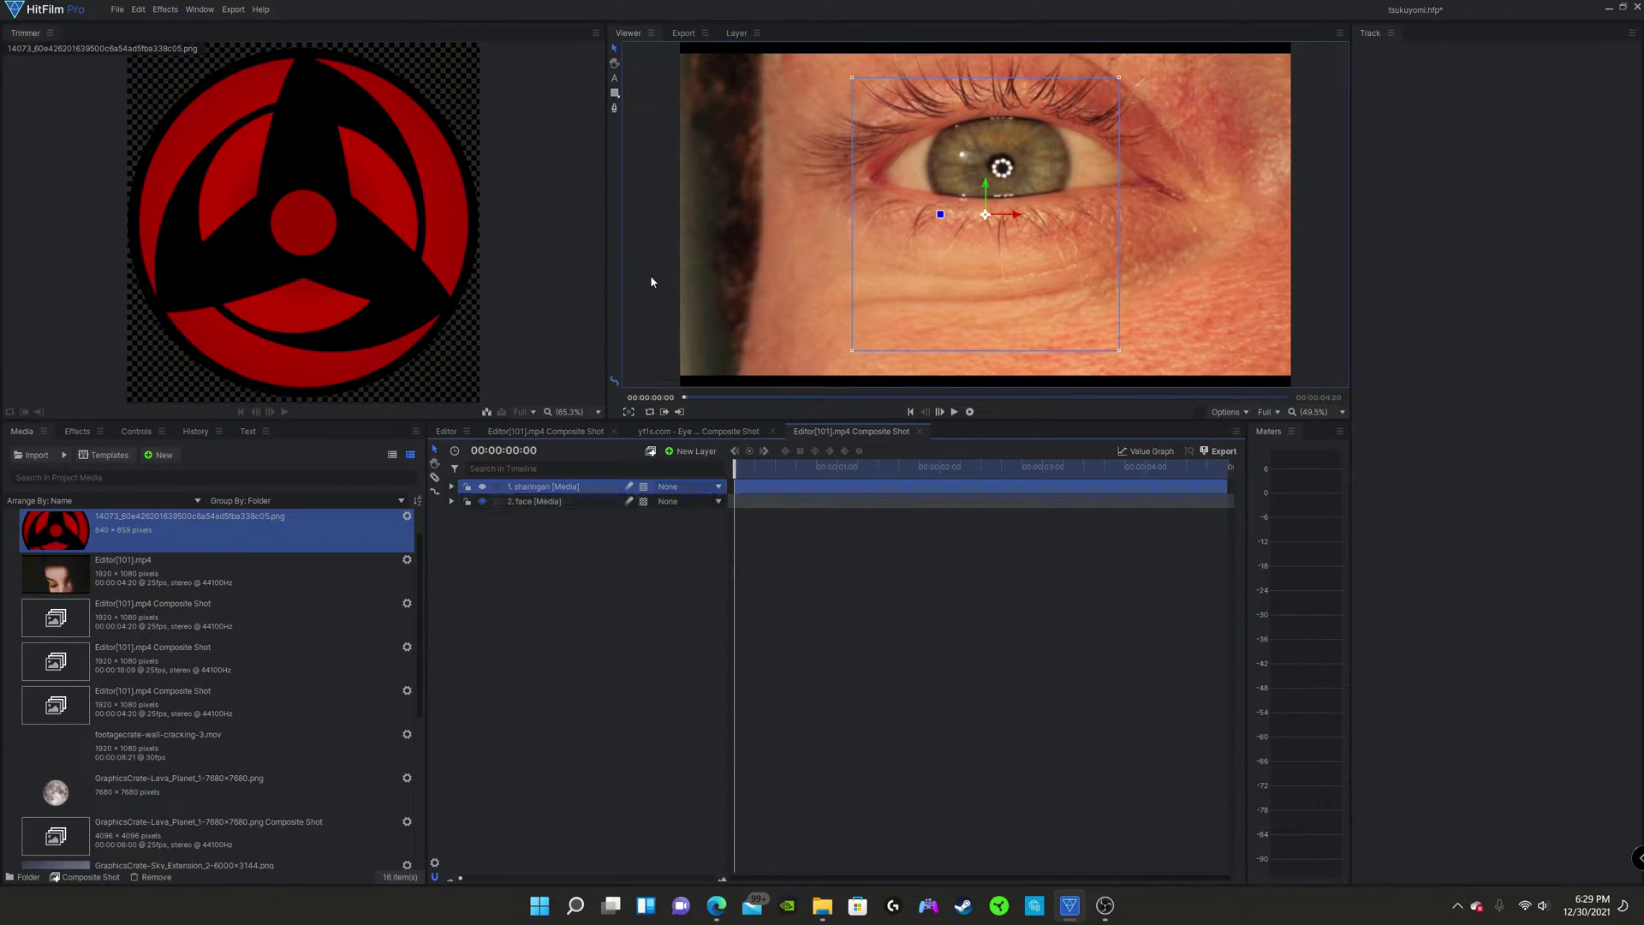
left_click(519, 501)
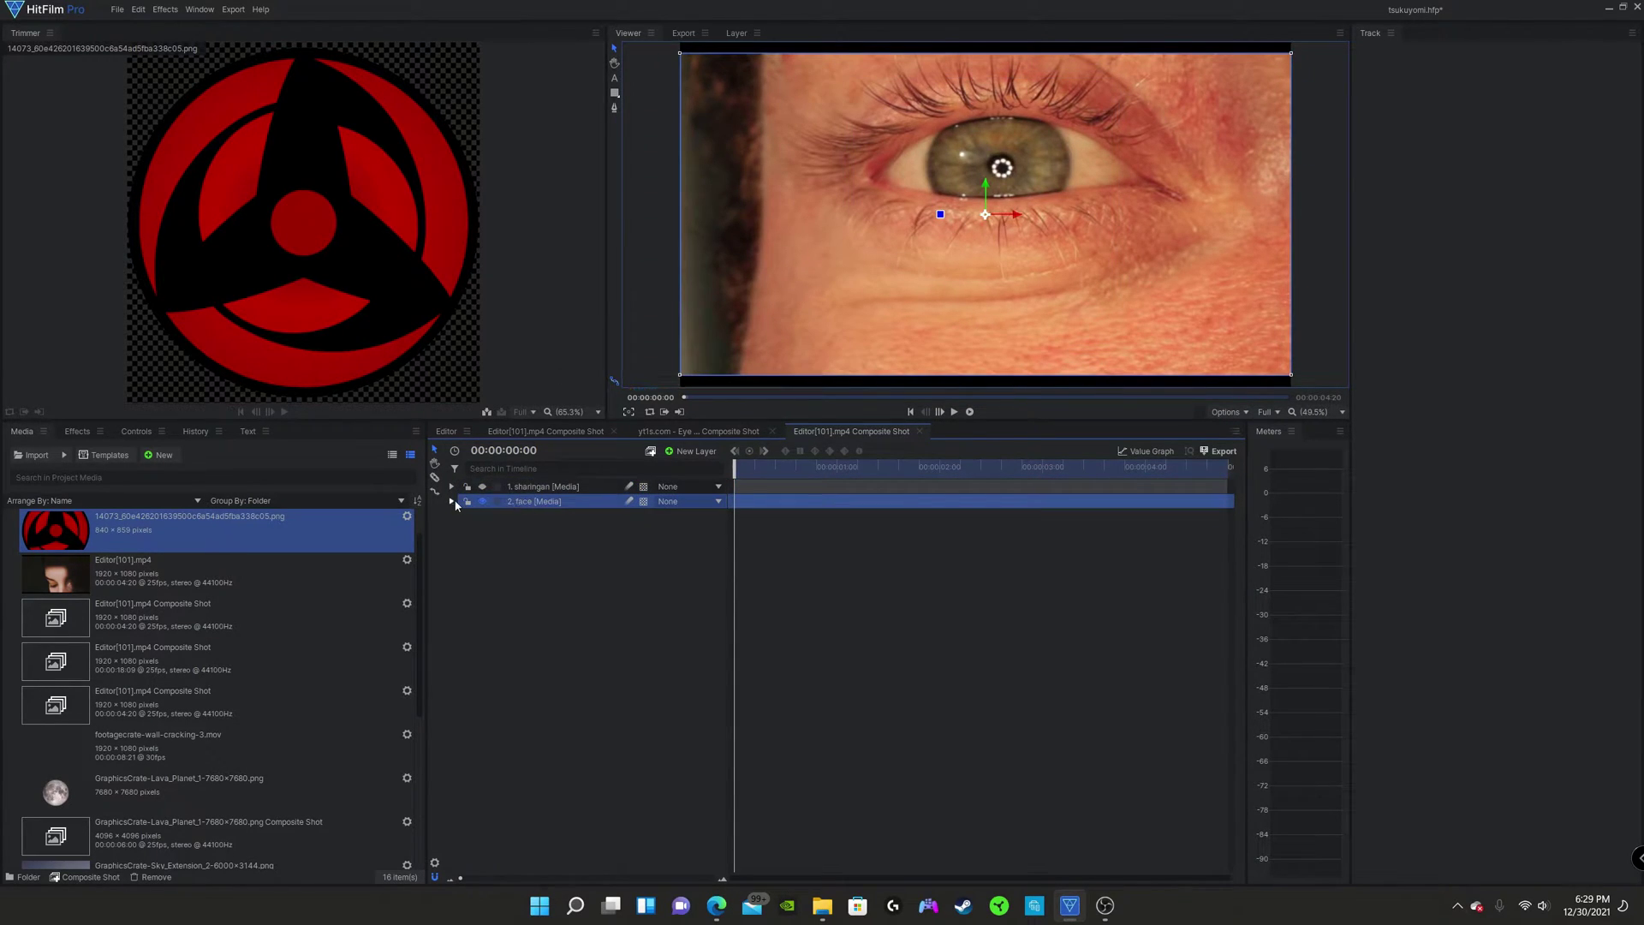
Step: Add a tracker to the face layer at 00:00:00:00 and select its Tracking Point 1
left_click(451, 501)
left_click_drag(736, 469, 646, 511)
left_click(506, 545)
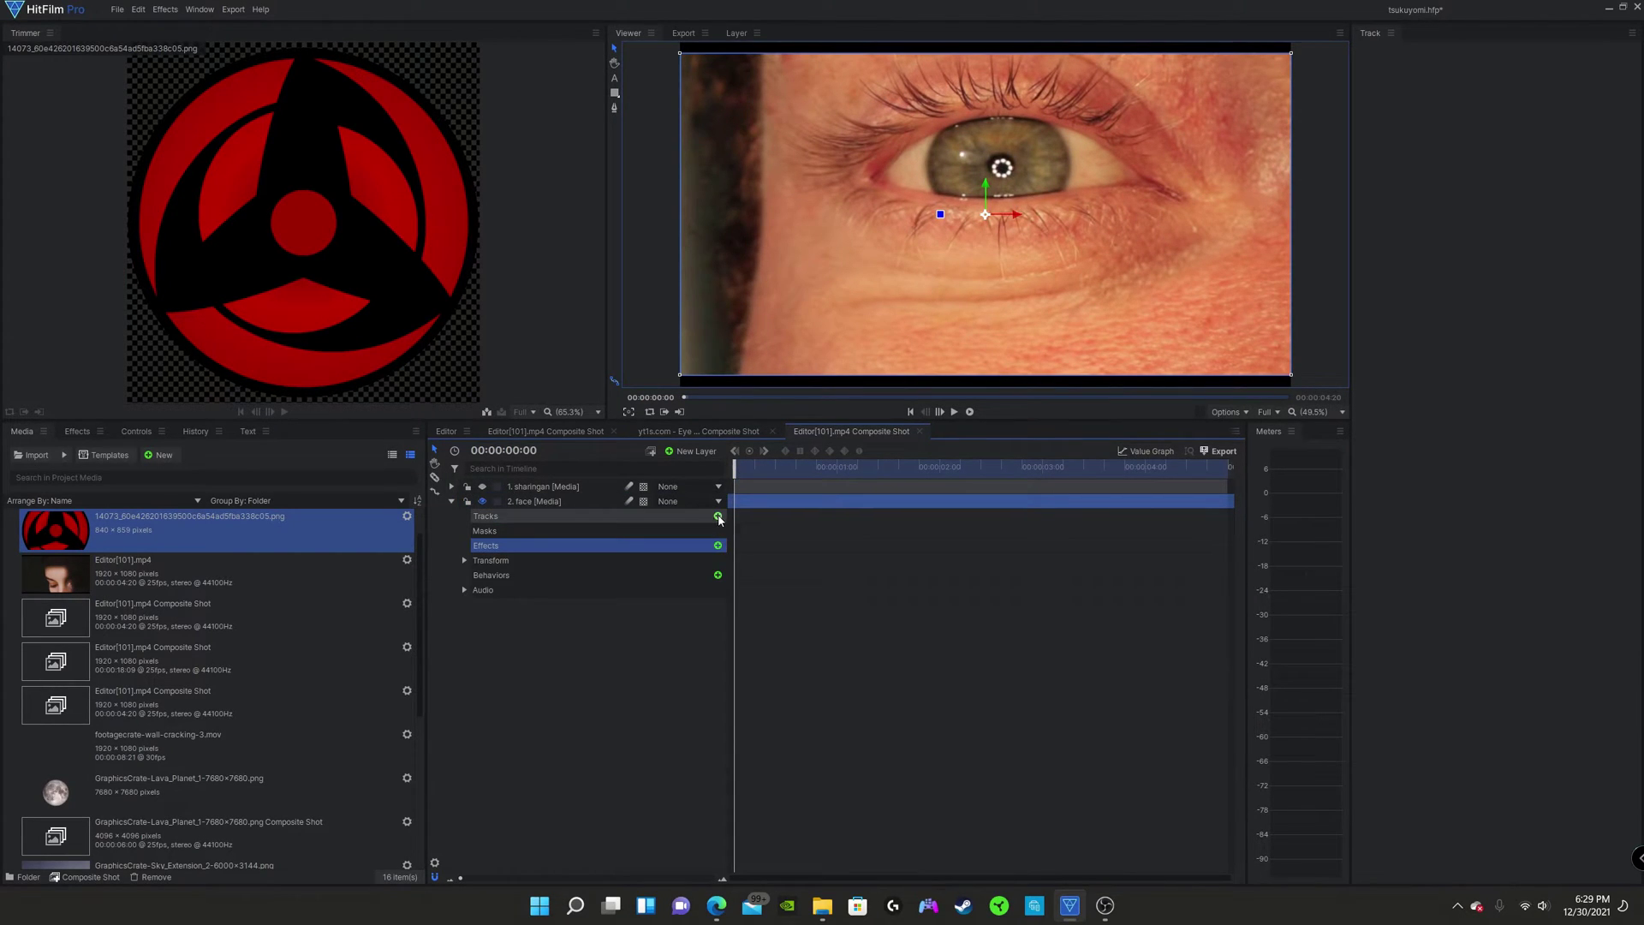
left_click(718, 518)
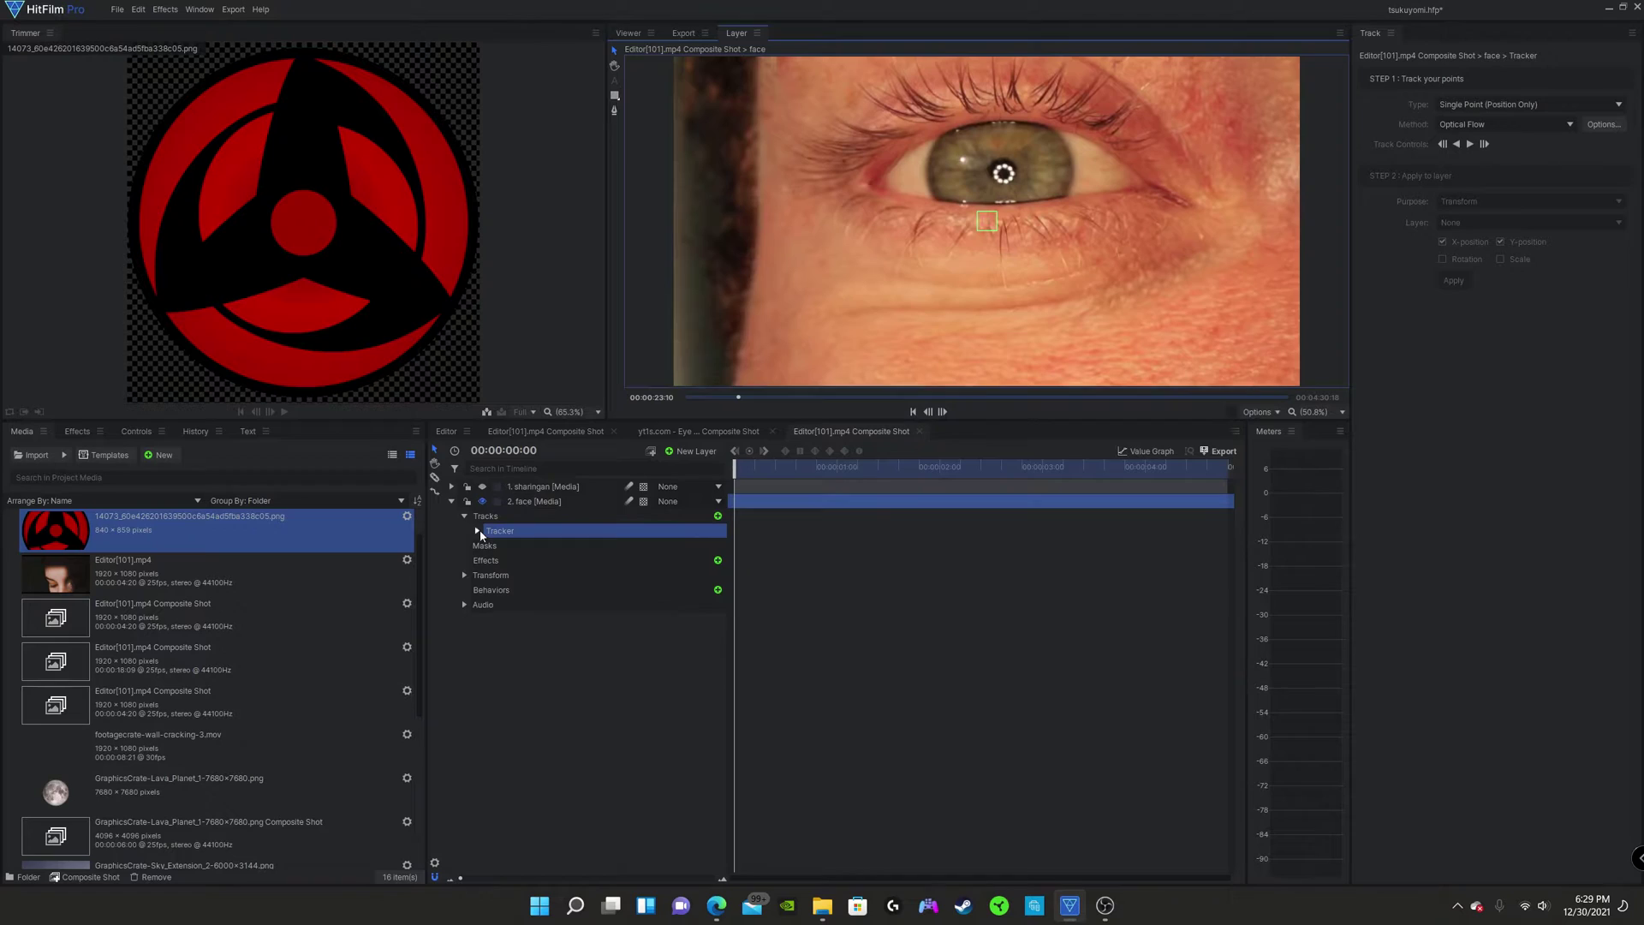
left_click(477, 531)
left_click(495, 545)
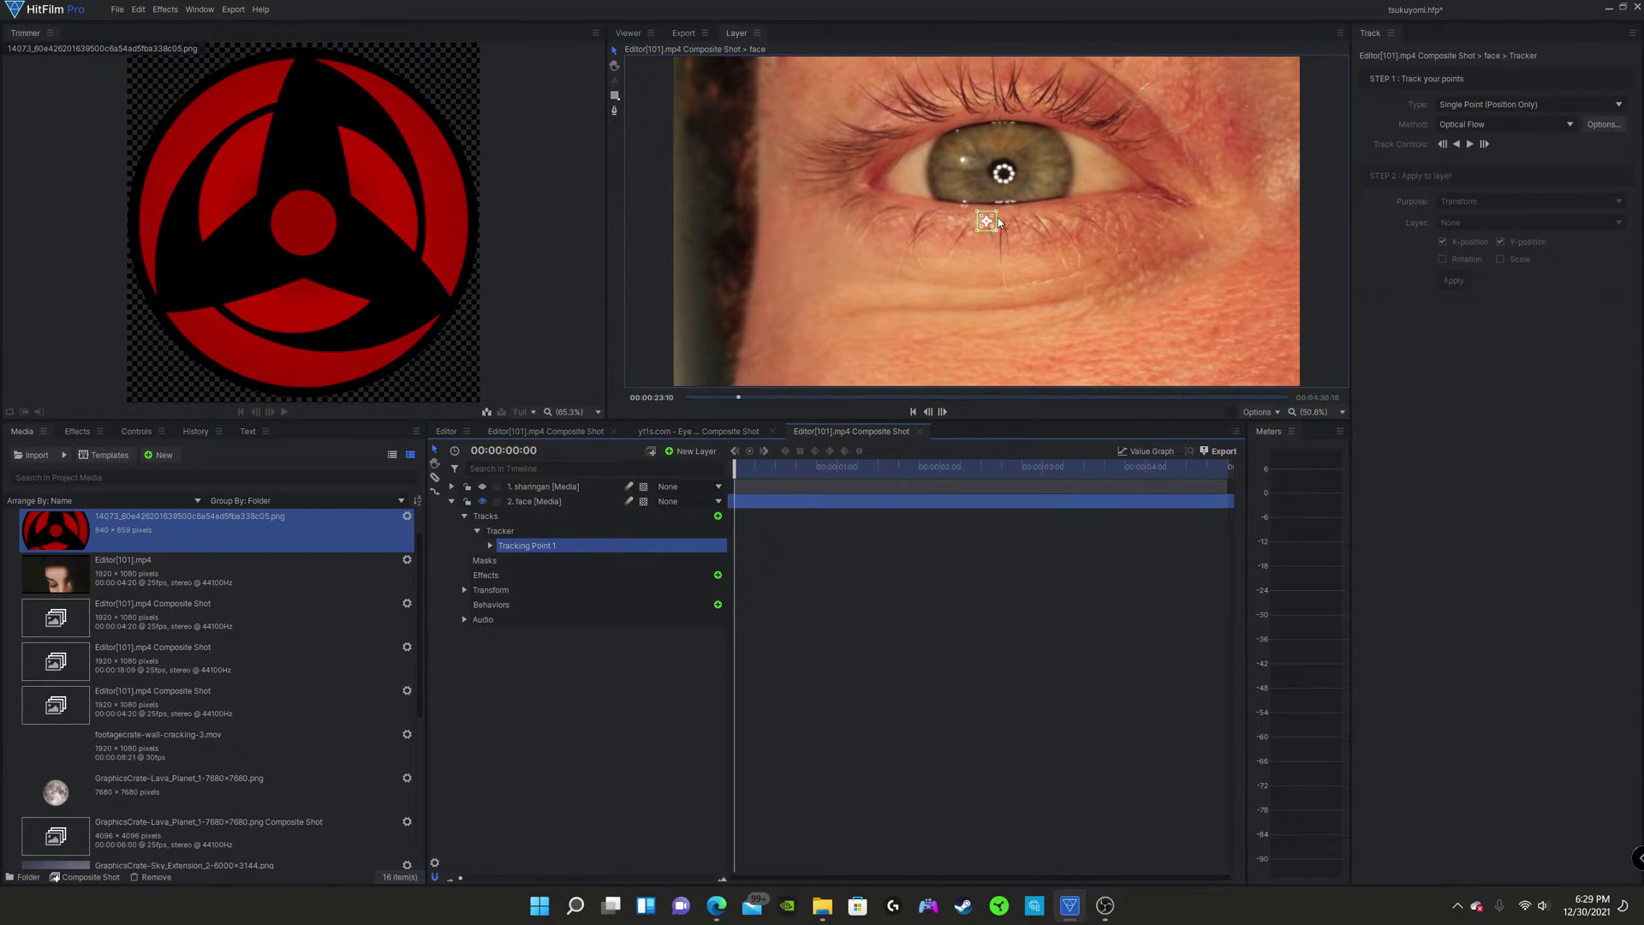
Step: Centre the tracking point on the pupil and enlarge its feature and search boxes to surround the iris
scroll(999, 217, "up", 3)
left_click_drag(997, 243, 1079, 299)
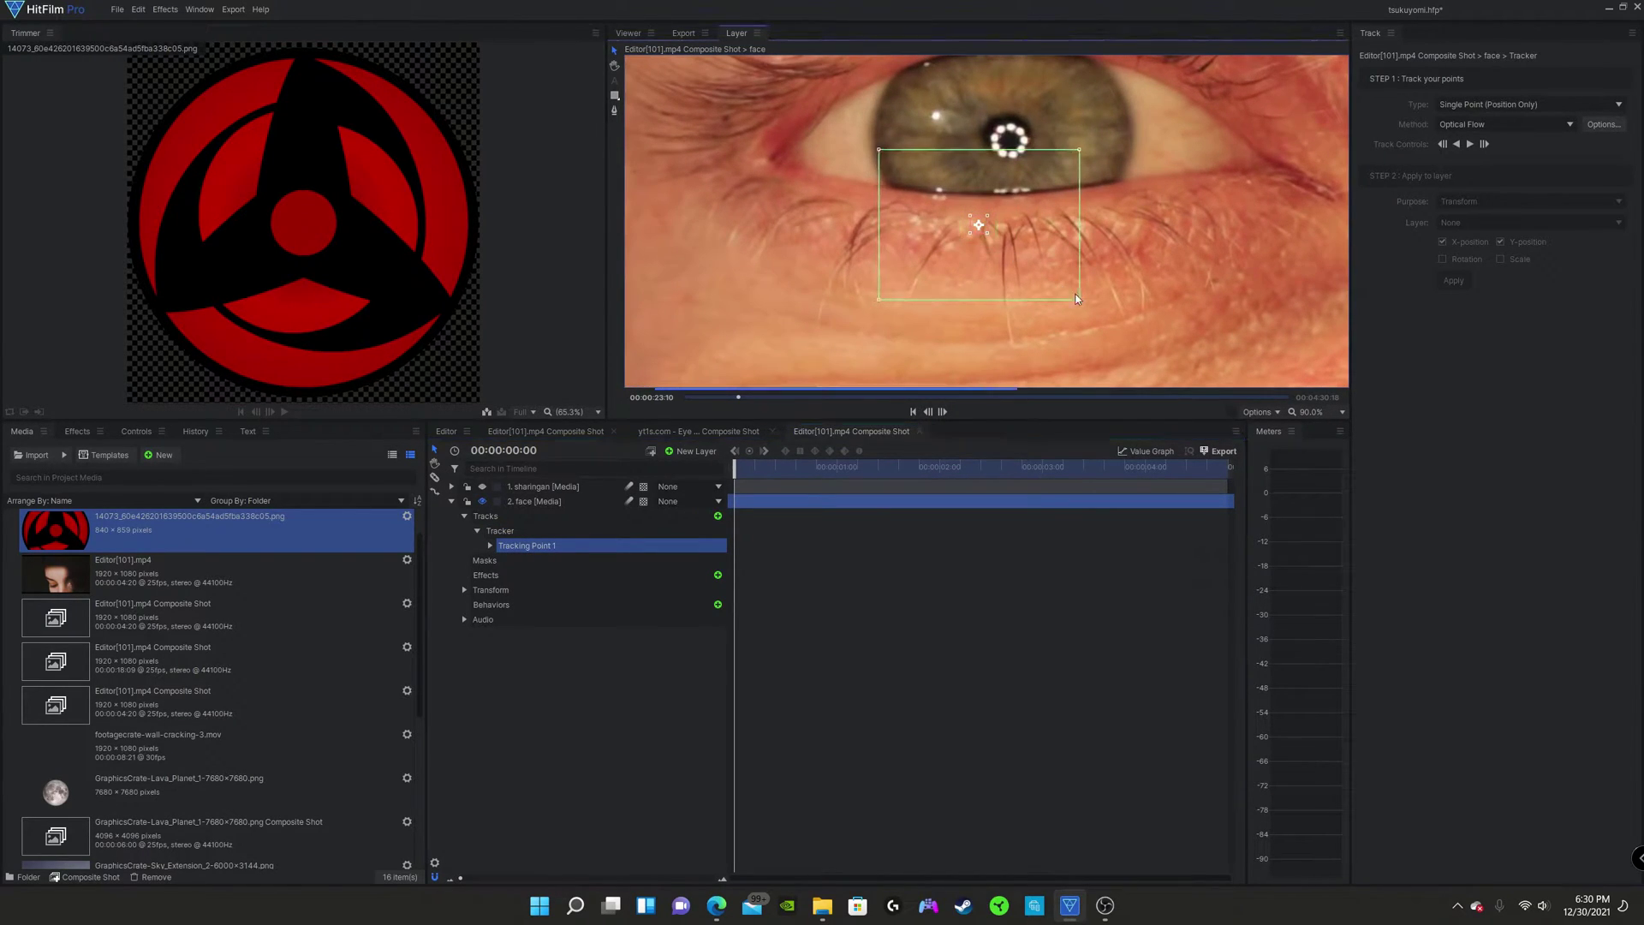
scroll(1004, 334, "down", 1)
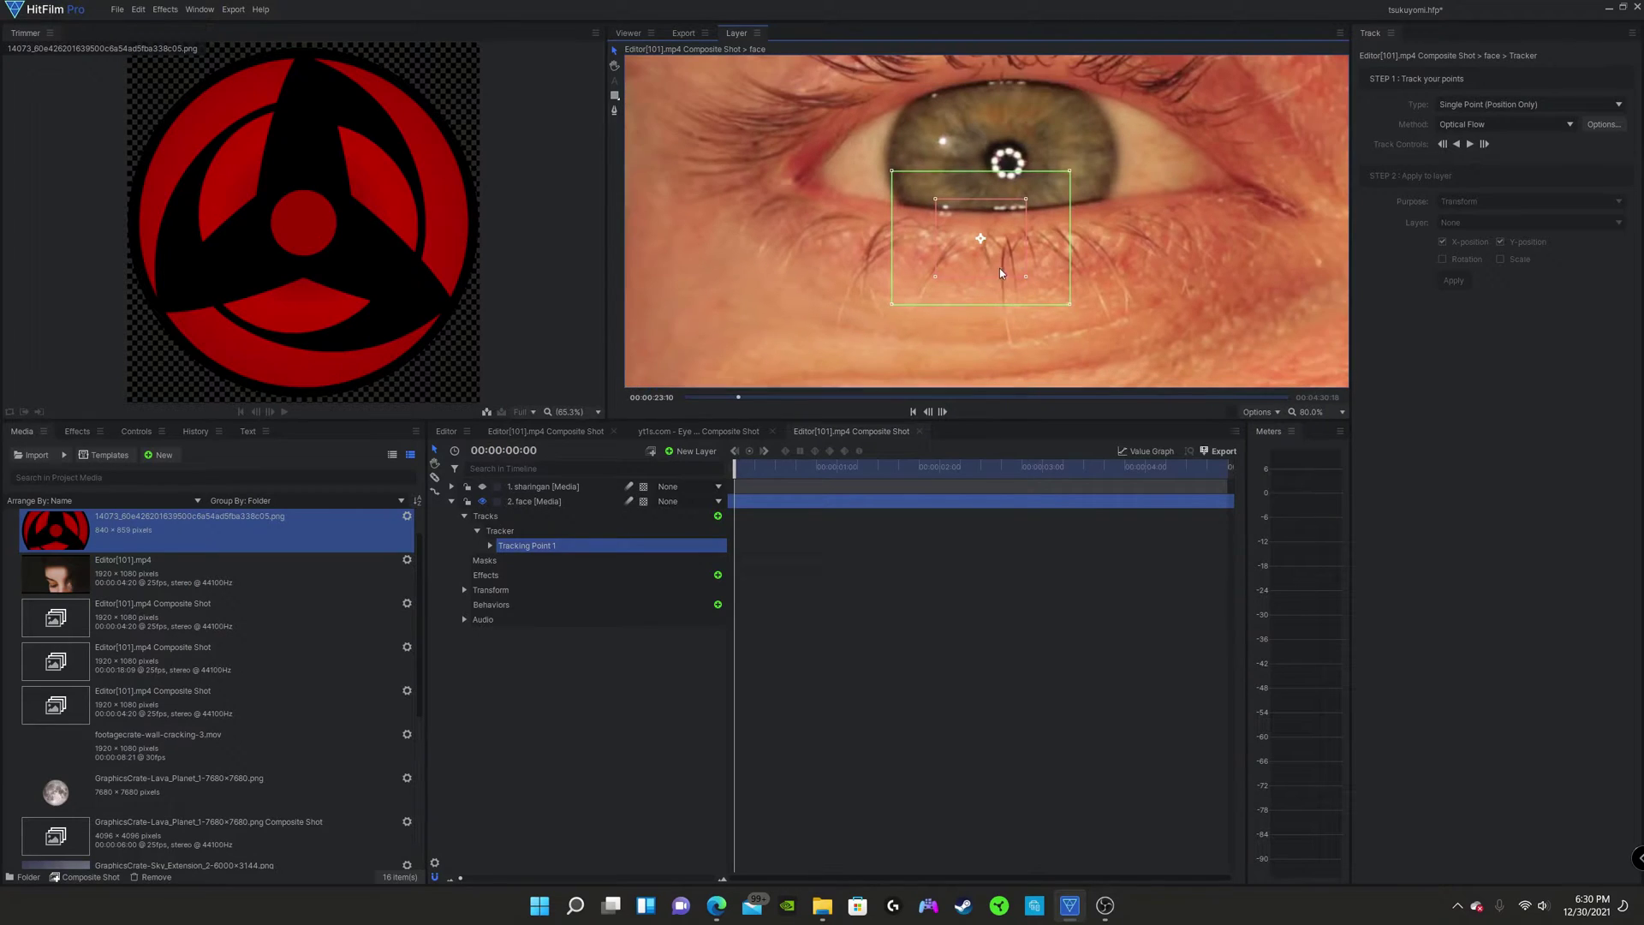
left_click_drag(1051, 289, 1041, 164)
scroll(1009, 289, "down", 2)
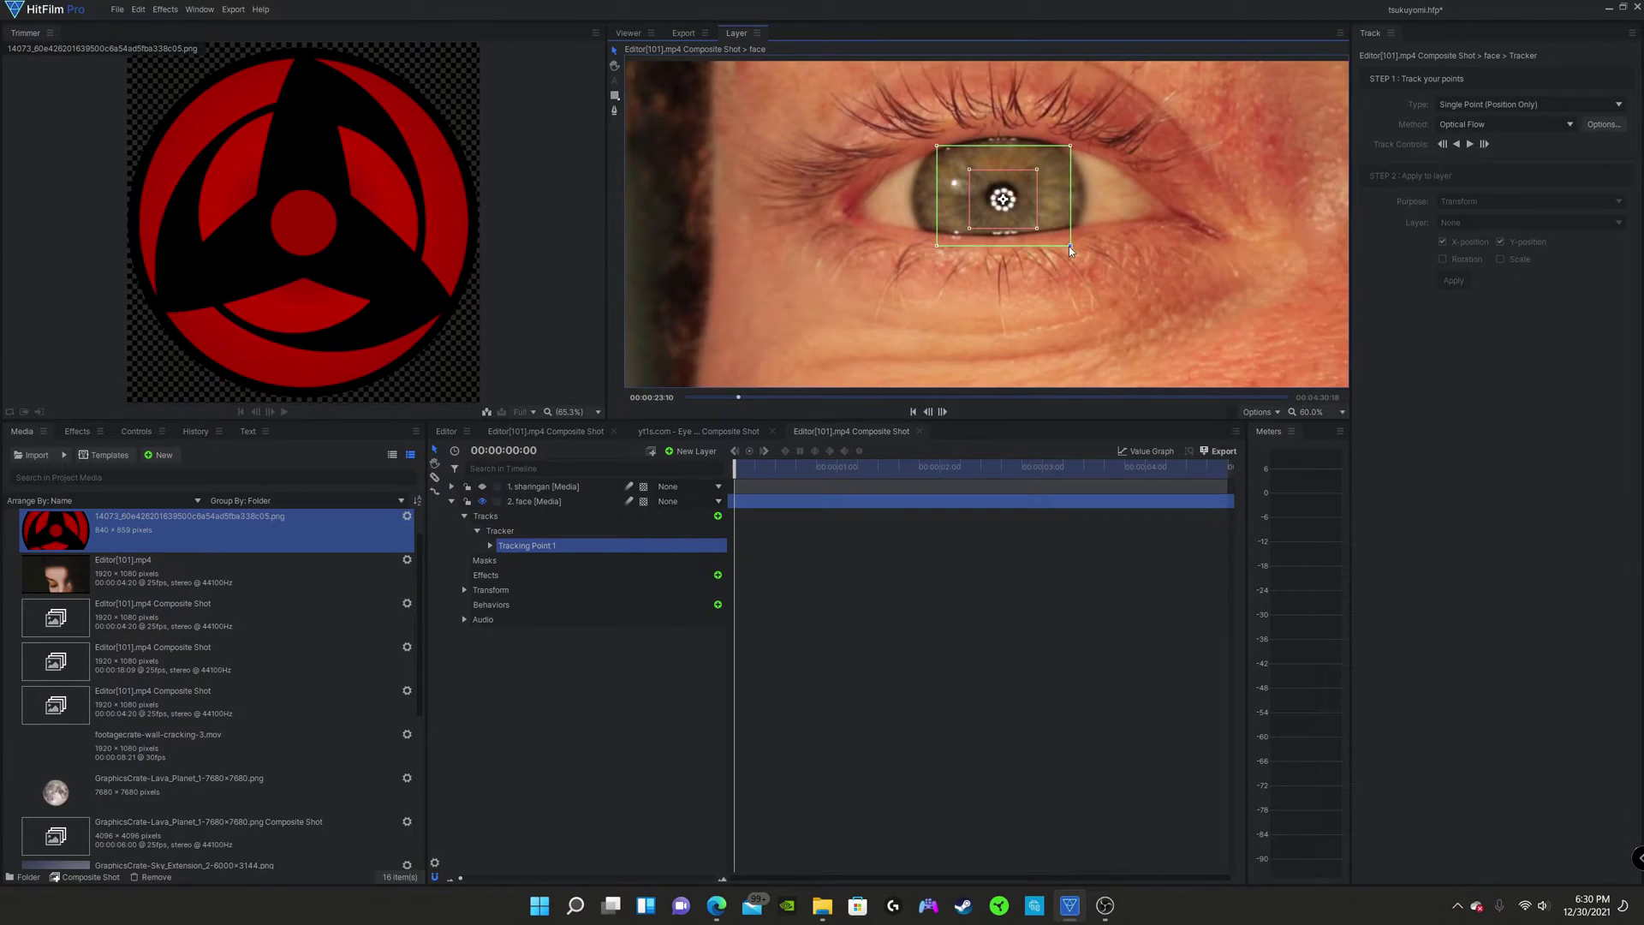
mouse_move(1069, 244)
left_mouse_down()
mouse_move(1102, 257)
mouse_move(1066, 244)
left_mouse_up()
scroll(1050, 310, "down", 1)
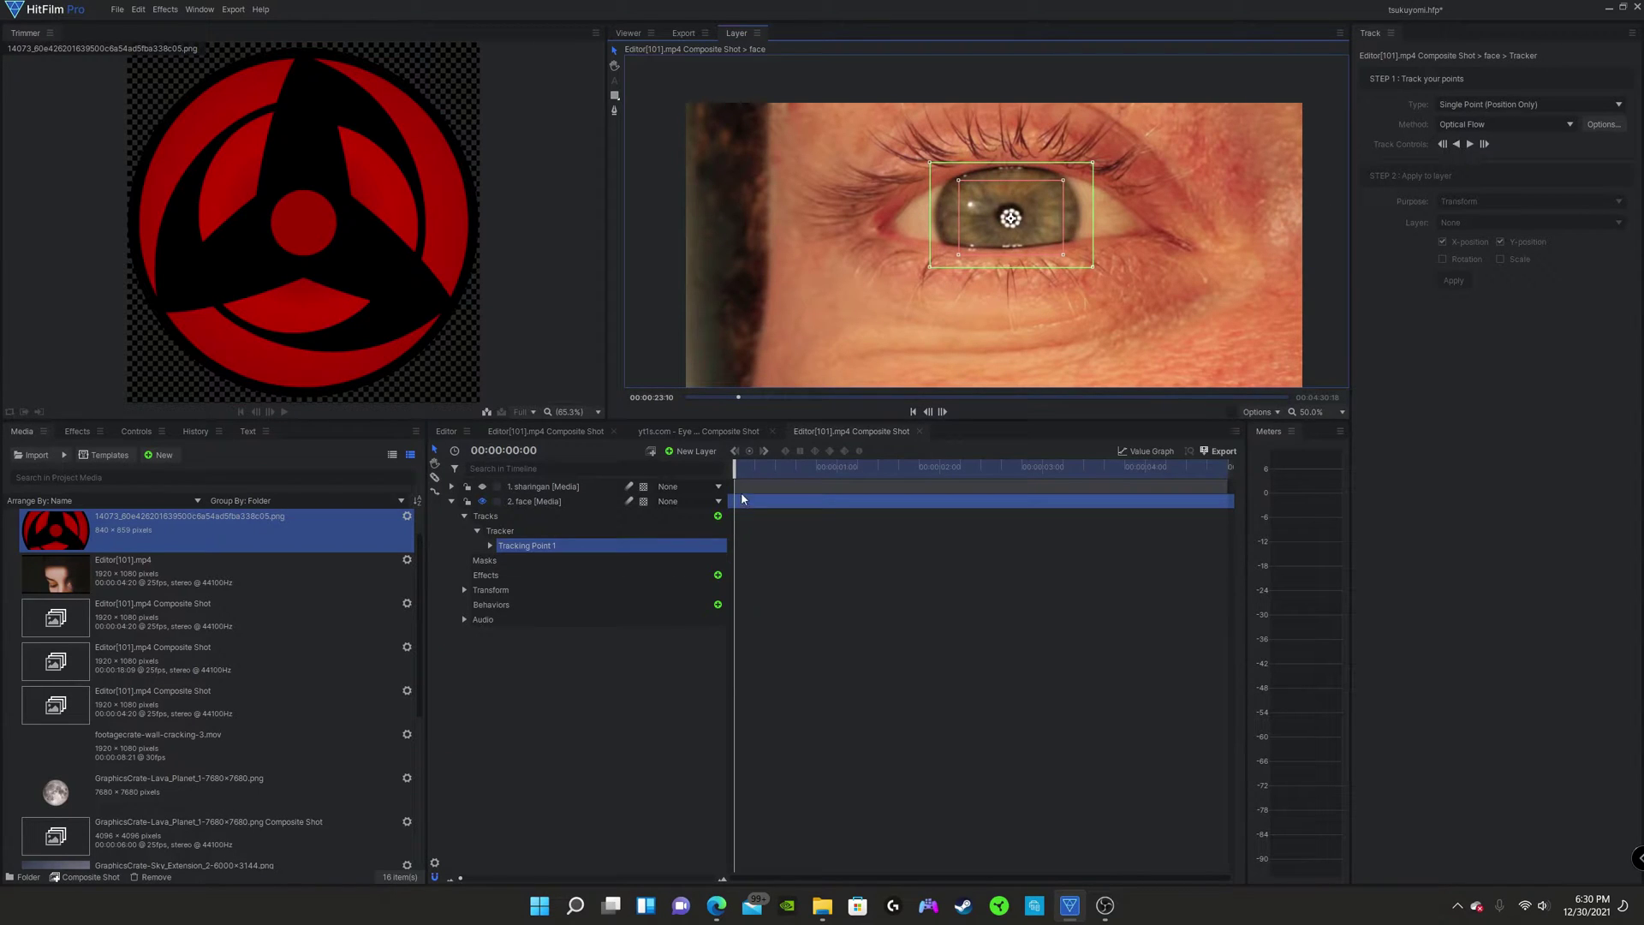
Step: Track the pupil forward through the whole clip with Optical Flow and review the tracked motion near the end
left_click(1470, 145)
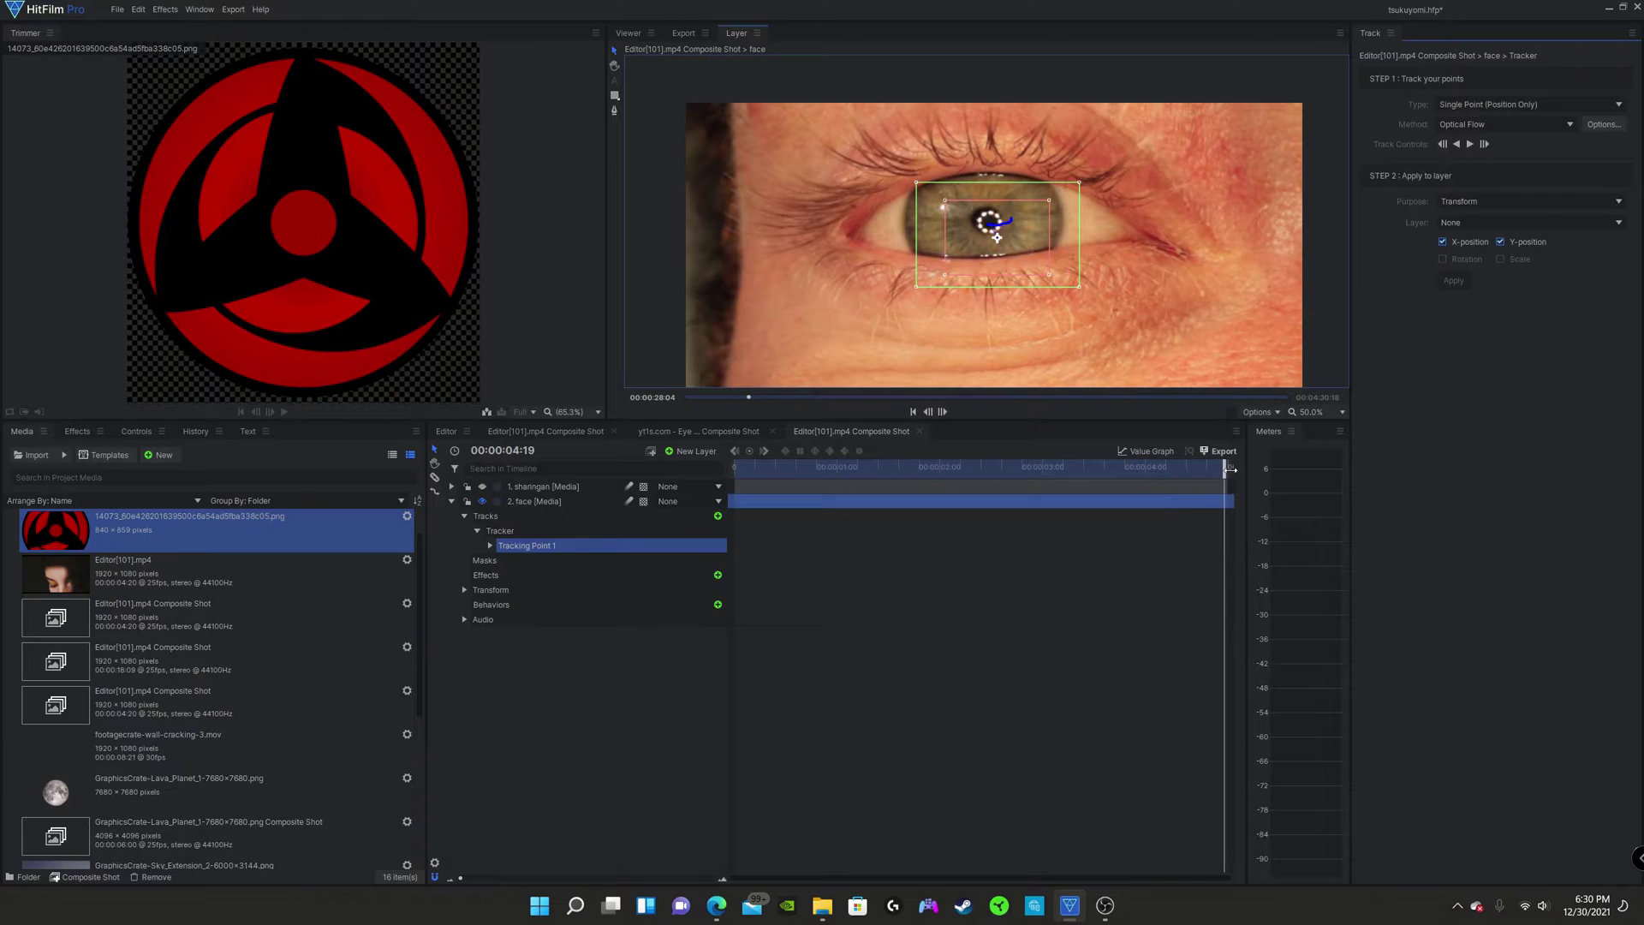
left_click_drag(1227, 469, 1134, 476)
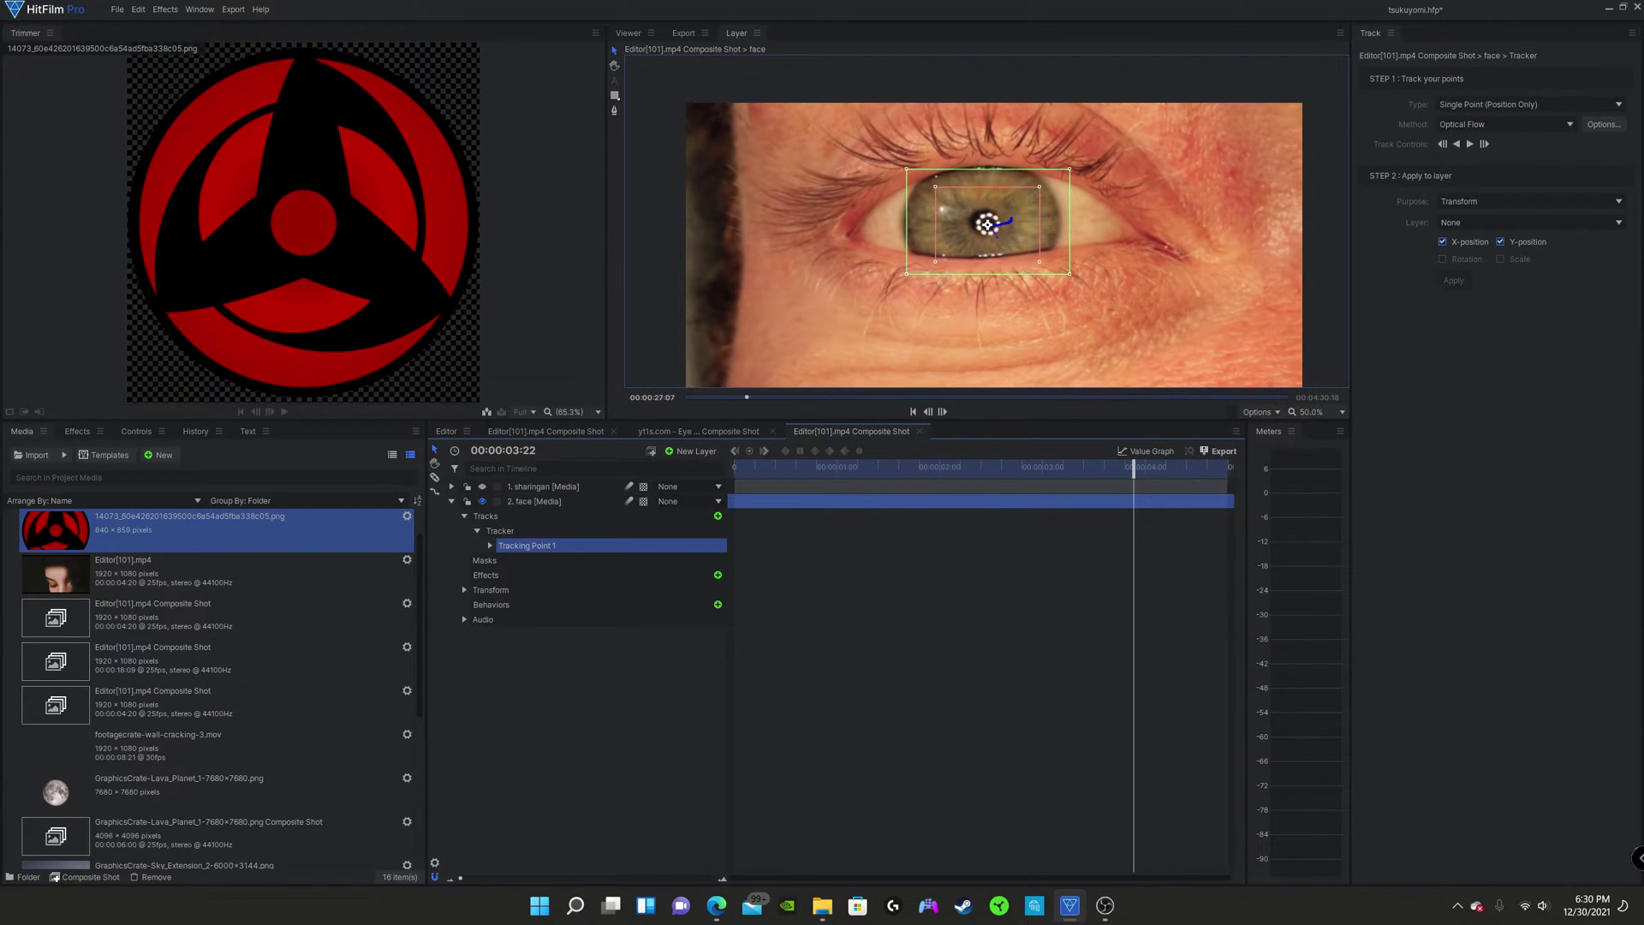
Step: Create a new point layer in the composite shot
left_click(690, 452)
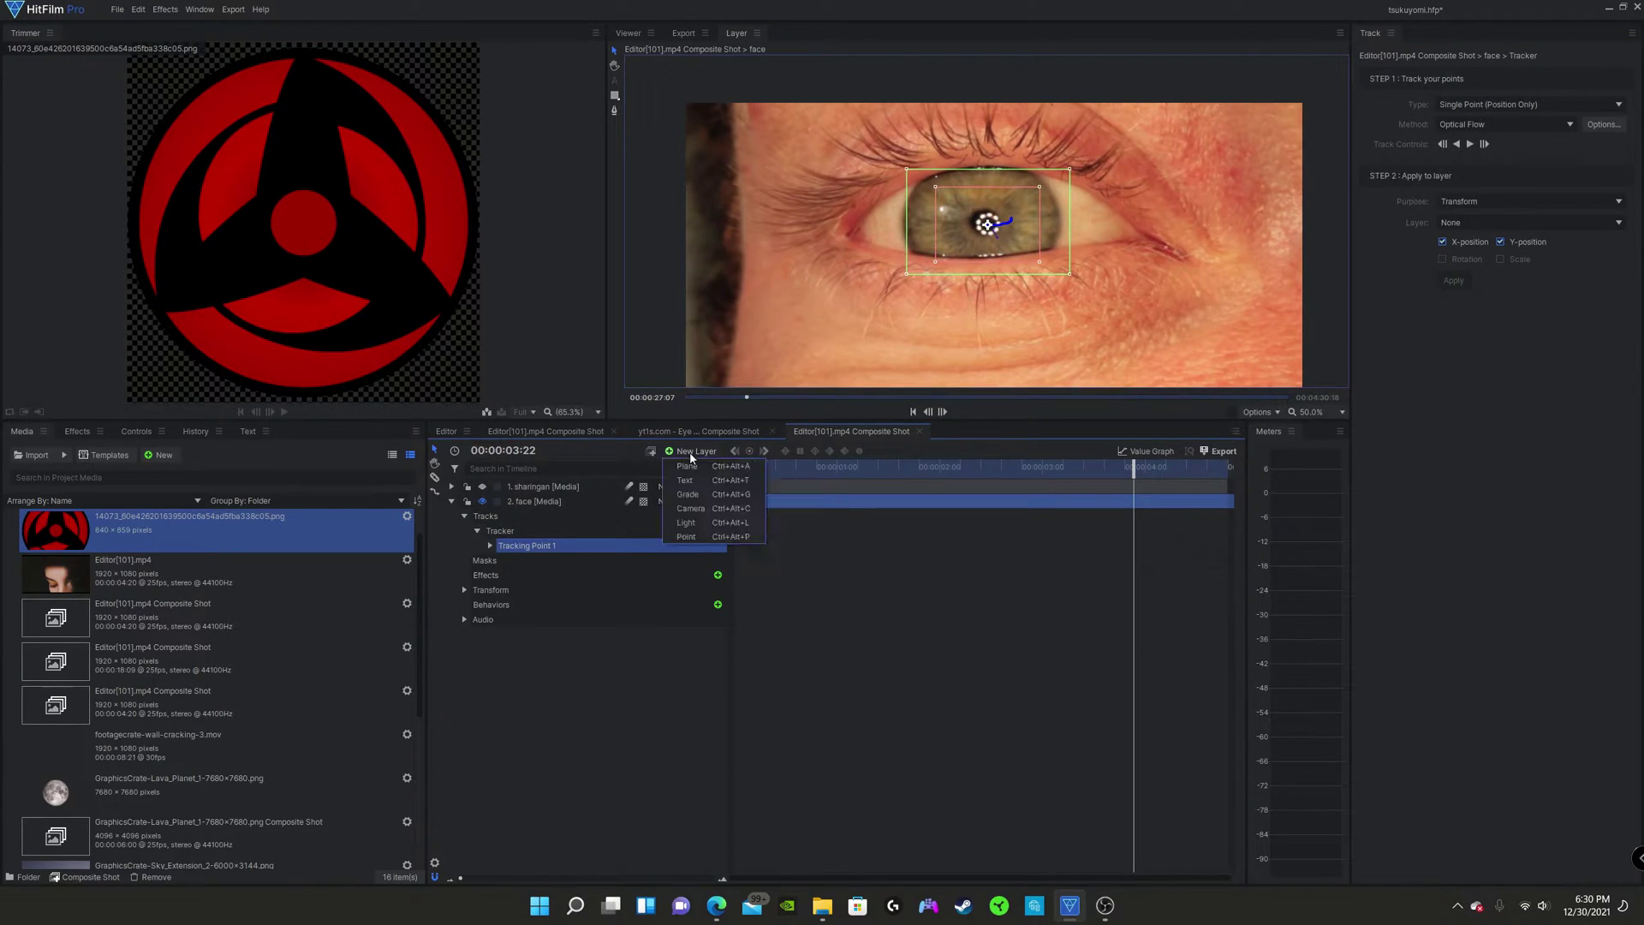
left_click(695, 537)
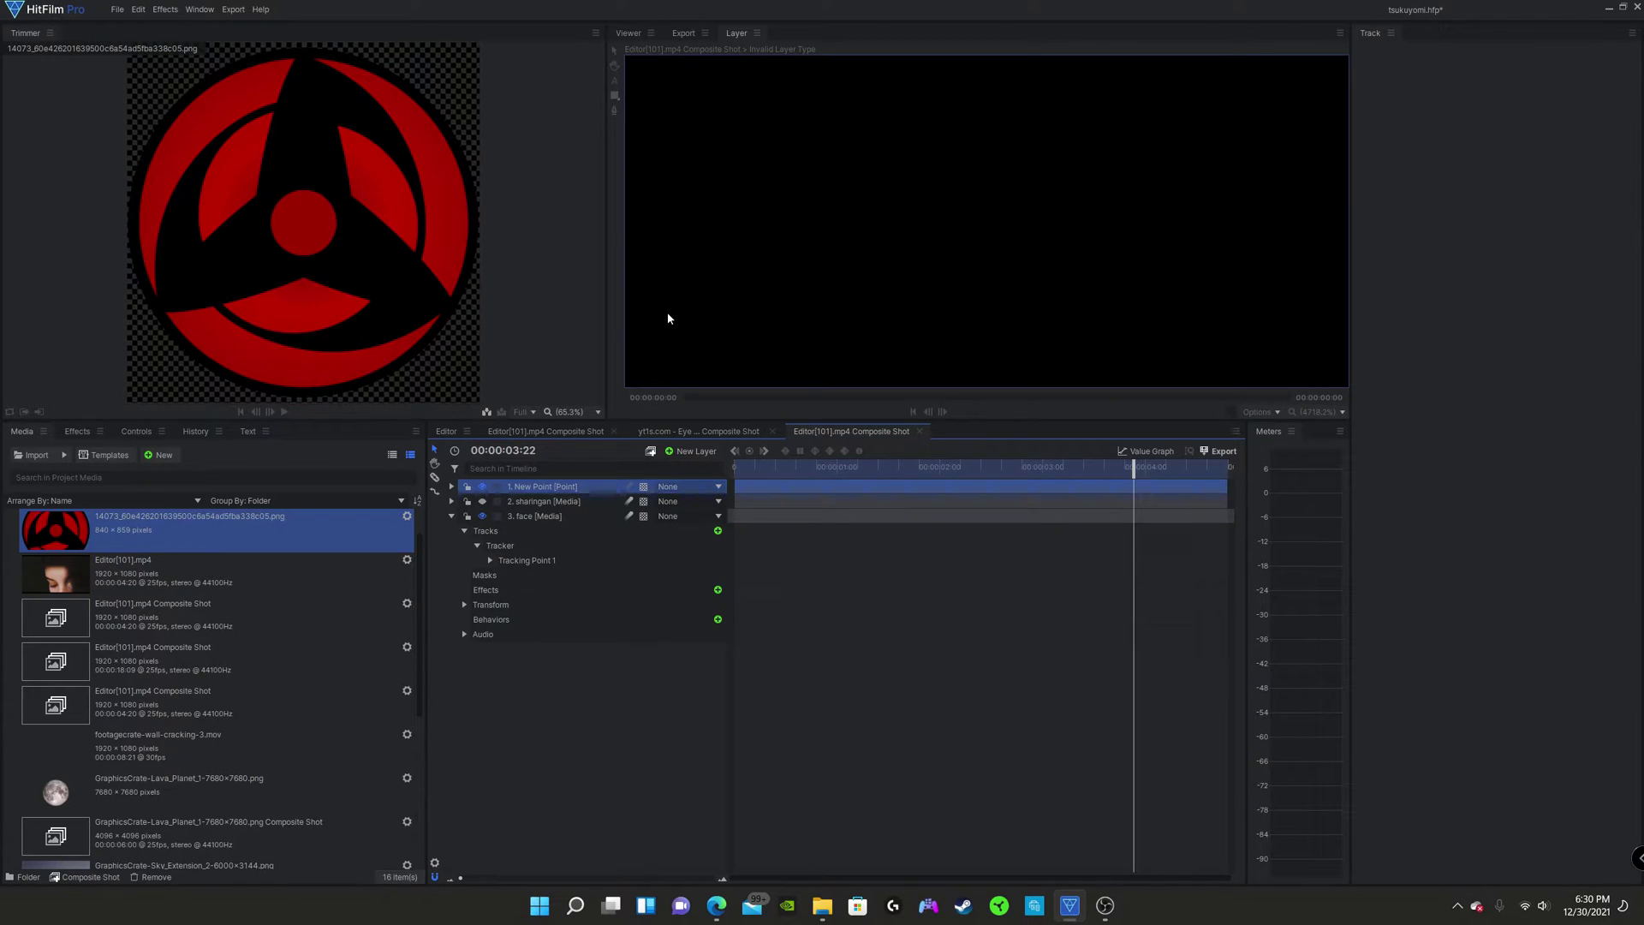
left_click(758, 171)
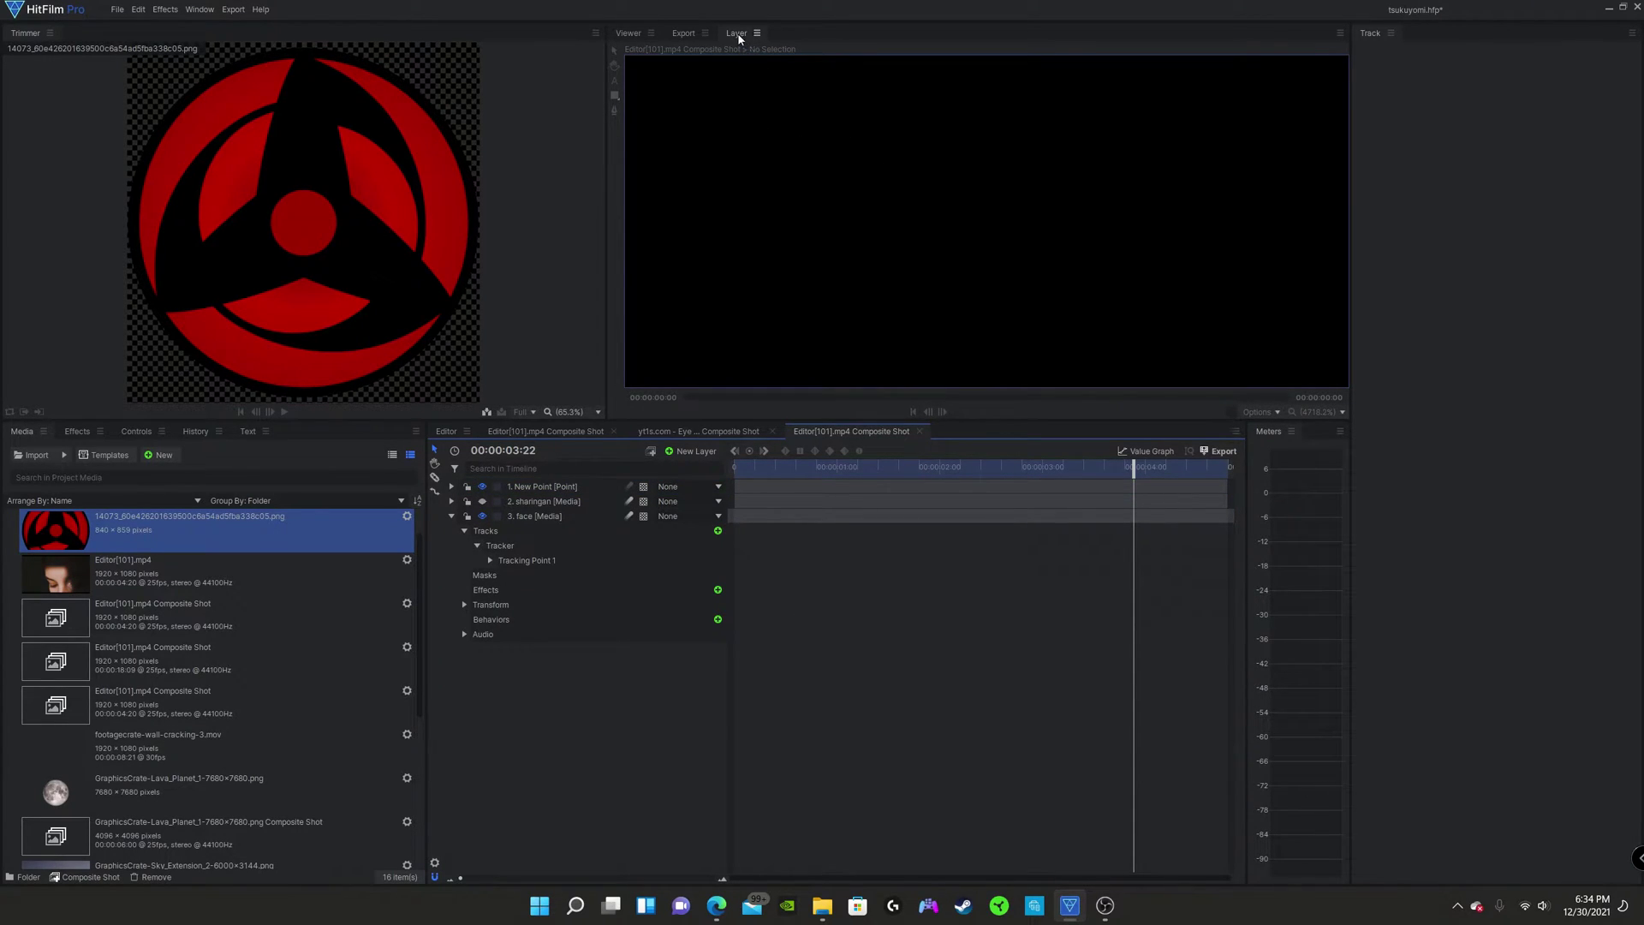
Step: Apply the face layer's tracked X and Y position to the New Point layer as Transform and scrub the timeline to check it
left_click(629, 35)
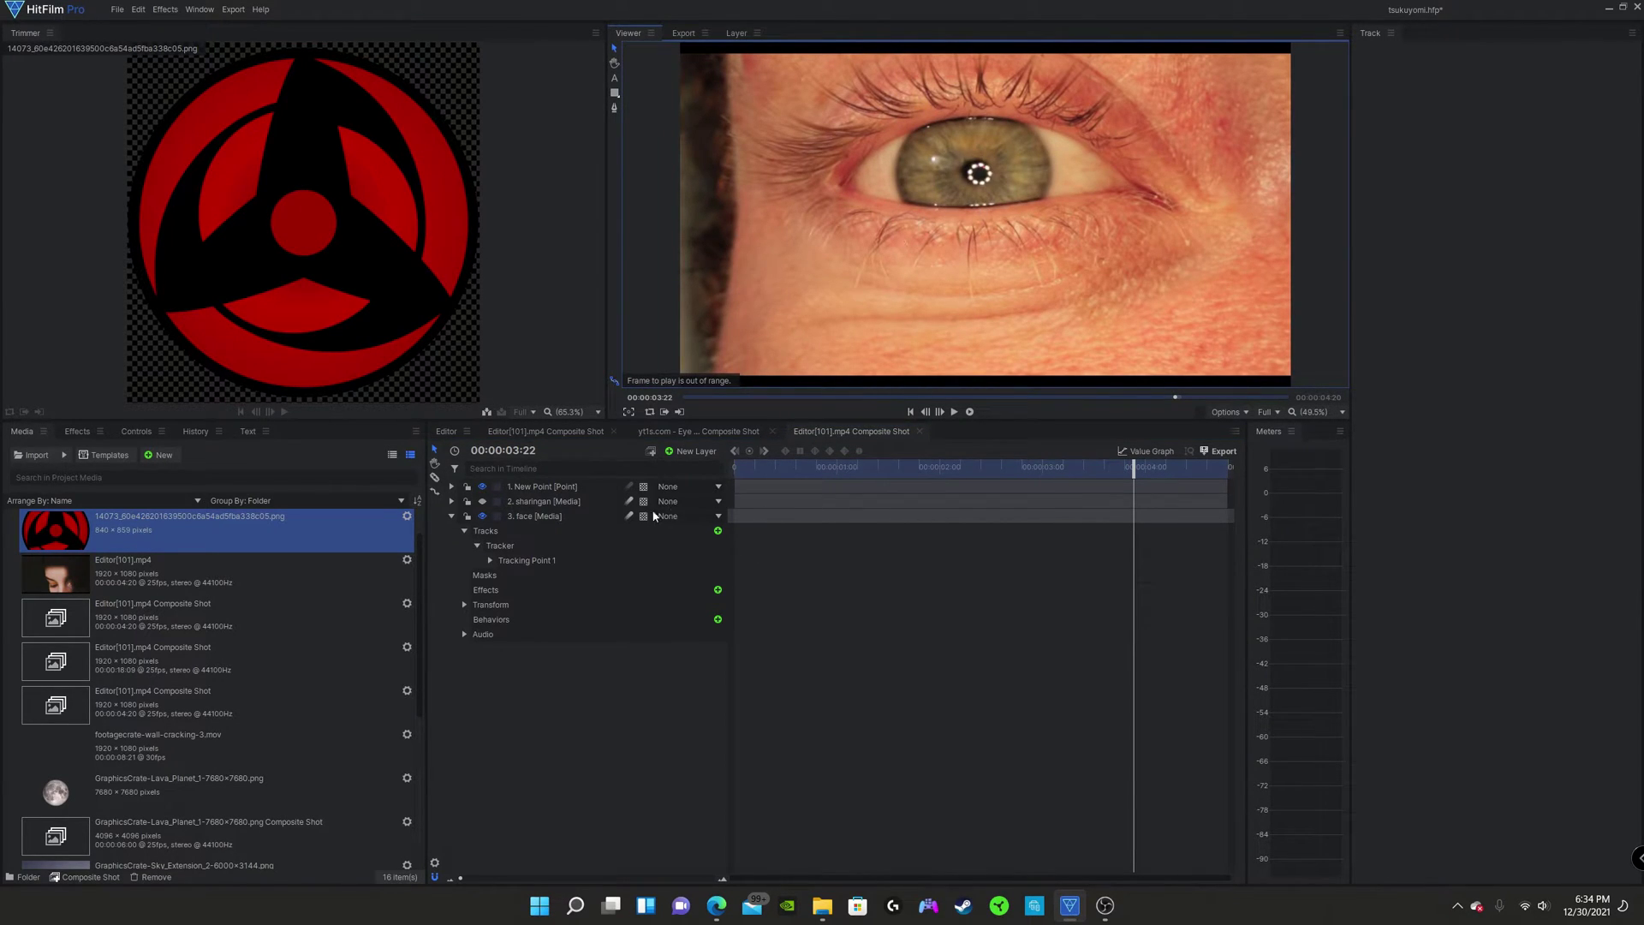
left_click(553, 561)
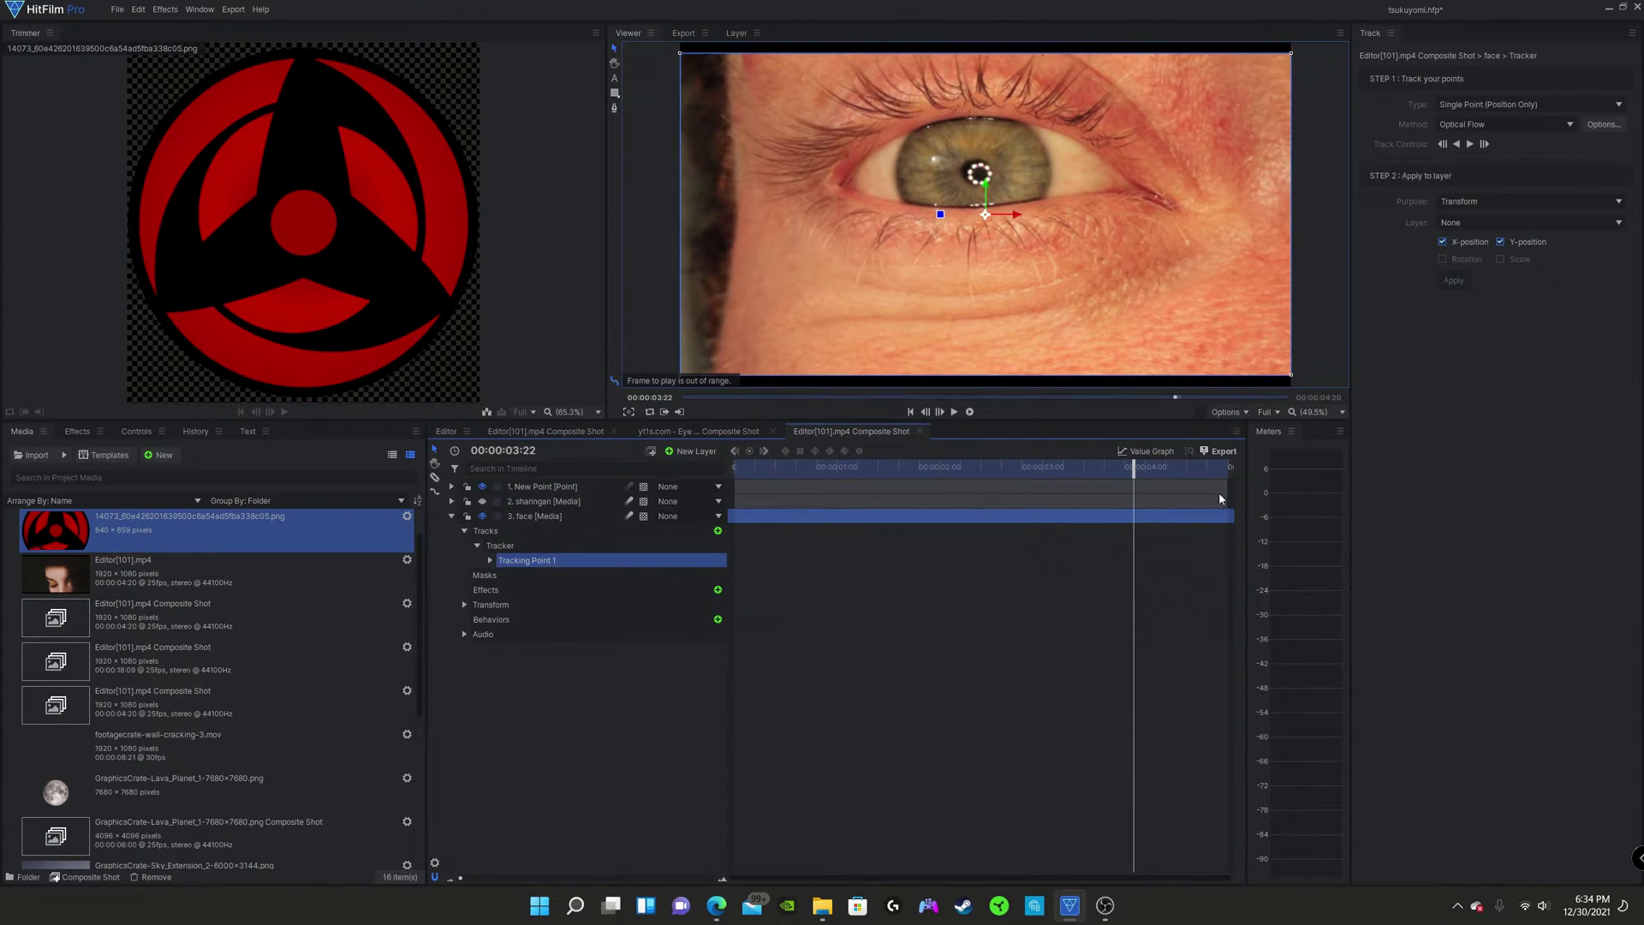
left_click(1456, 223)
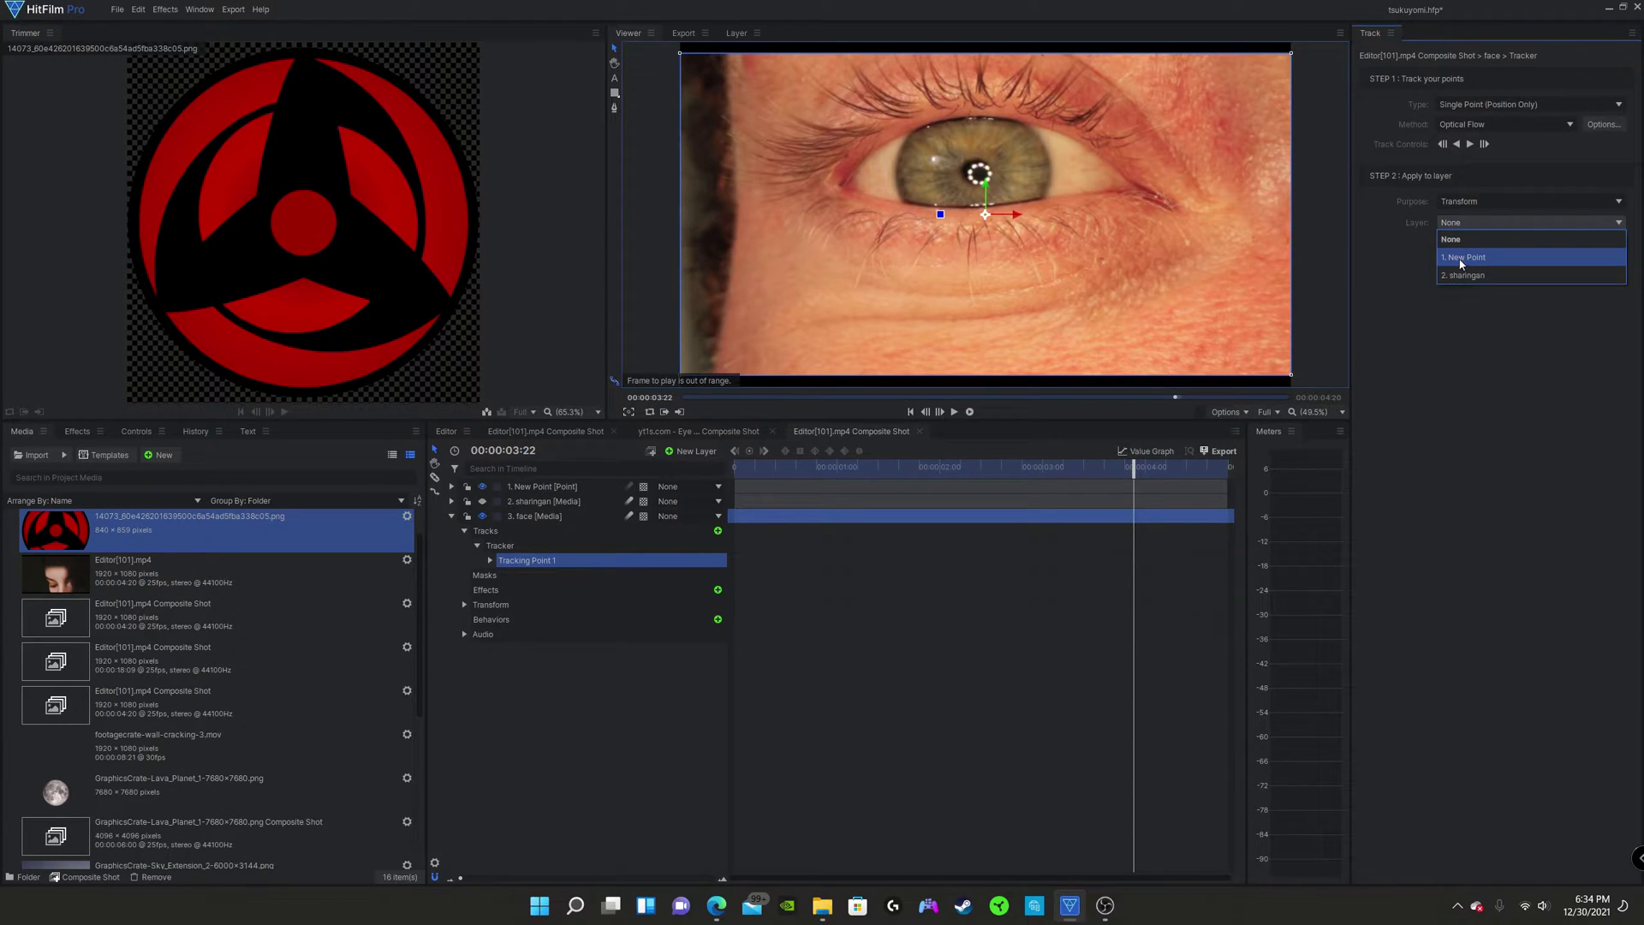
left_click(1461, 258)
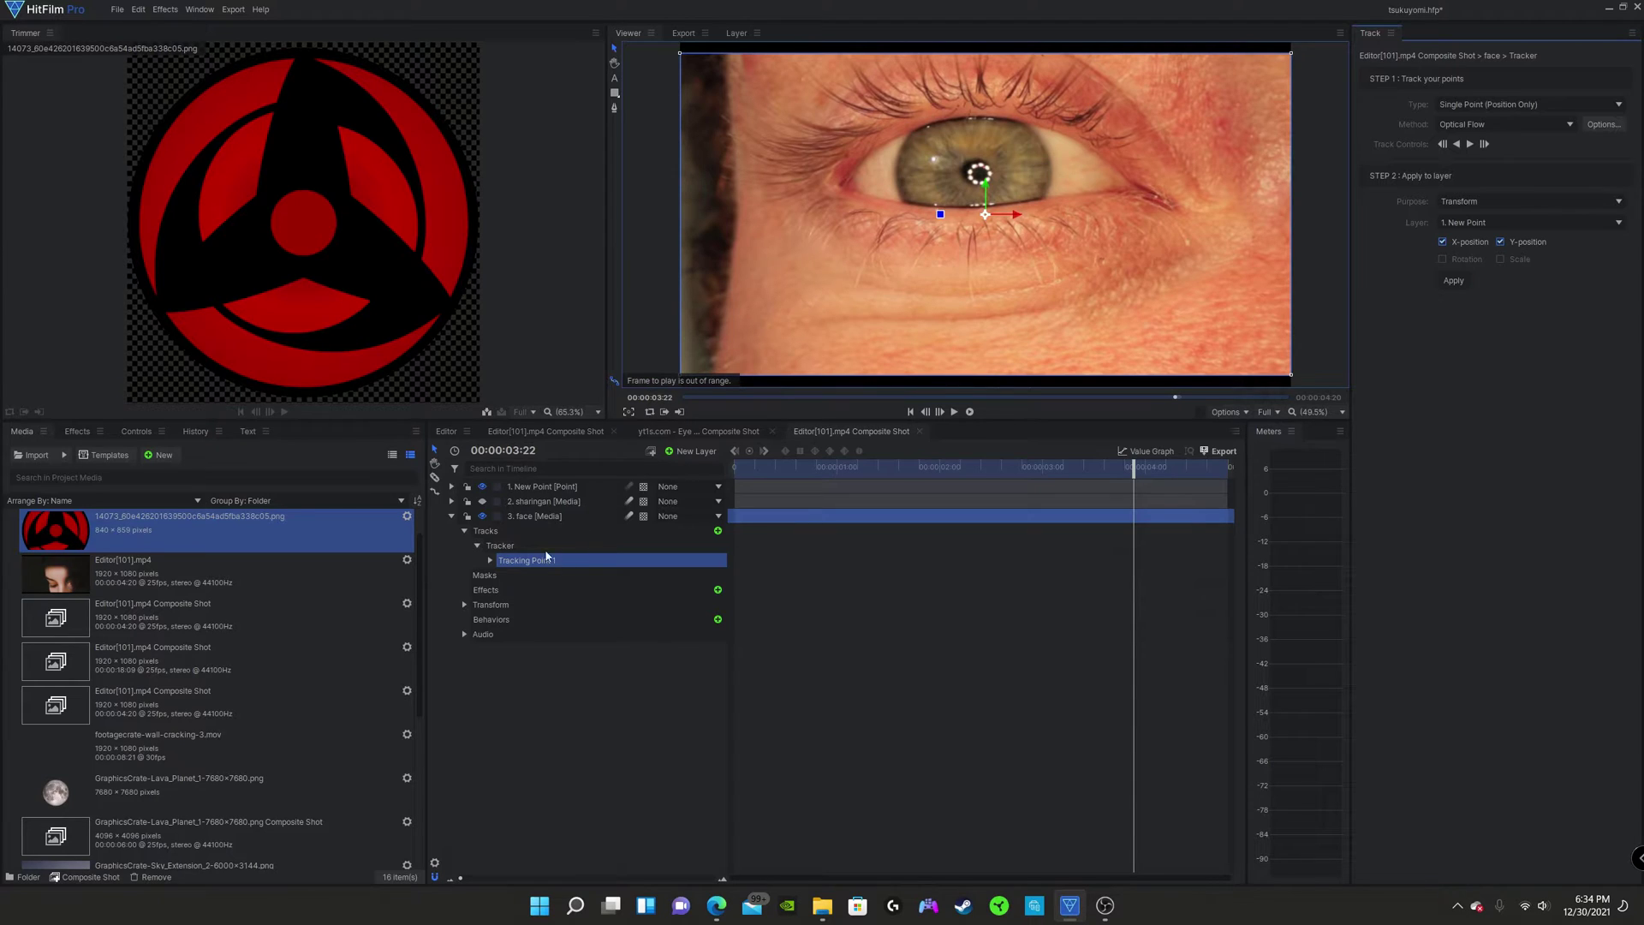
left_click(451, 516)
left_click(505, 517)
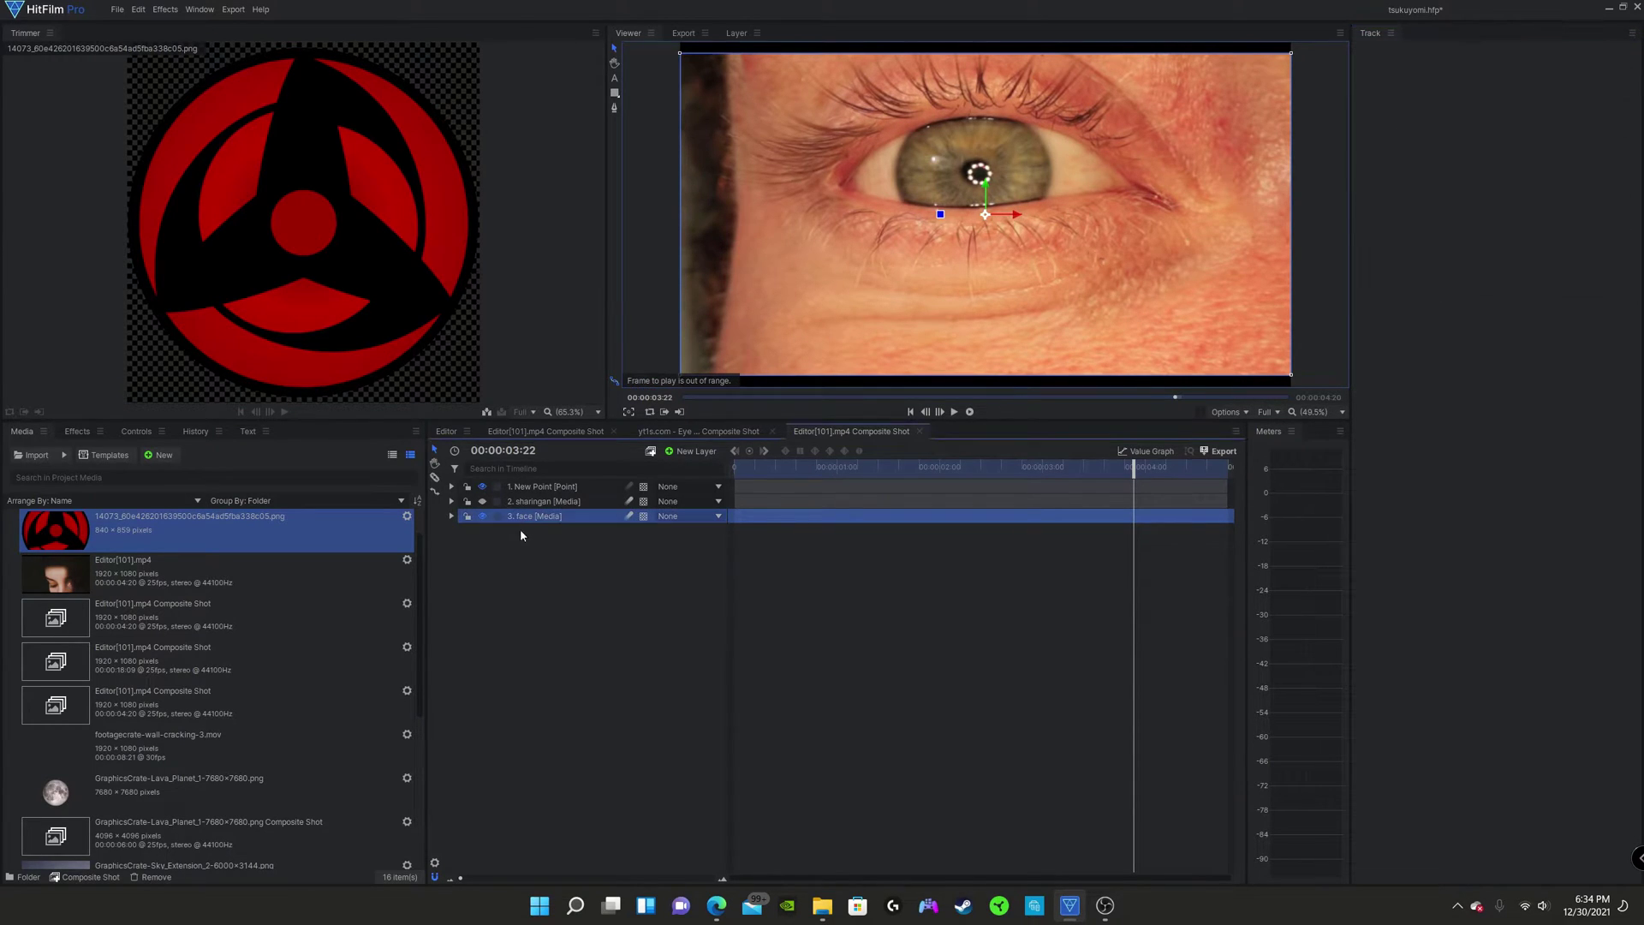
left_click(546, 490)
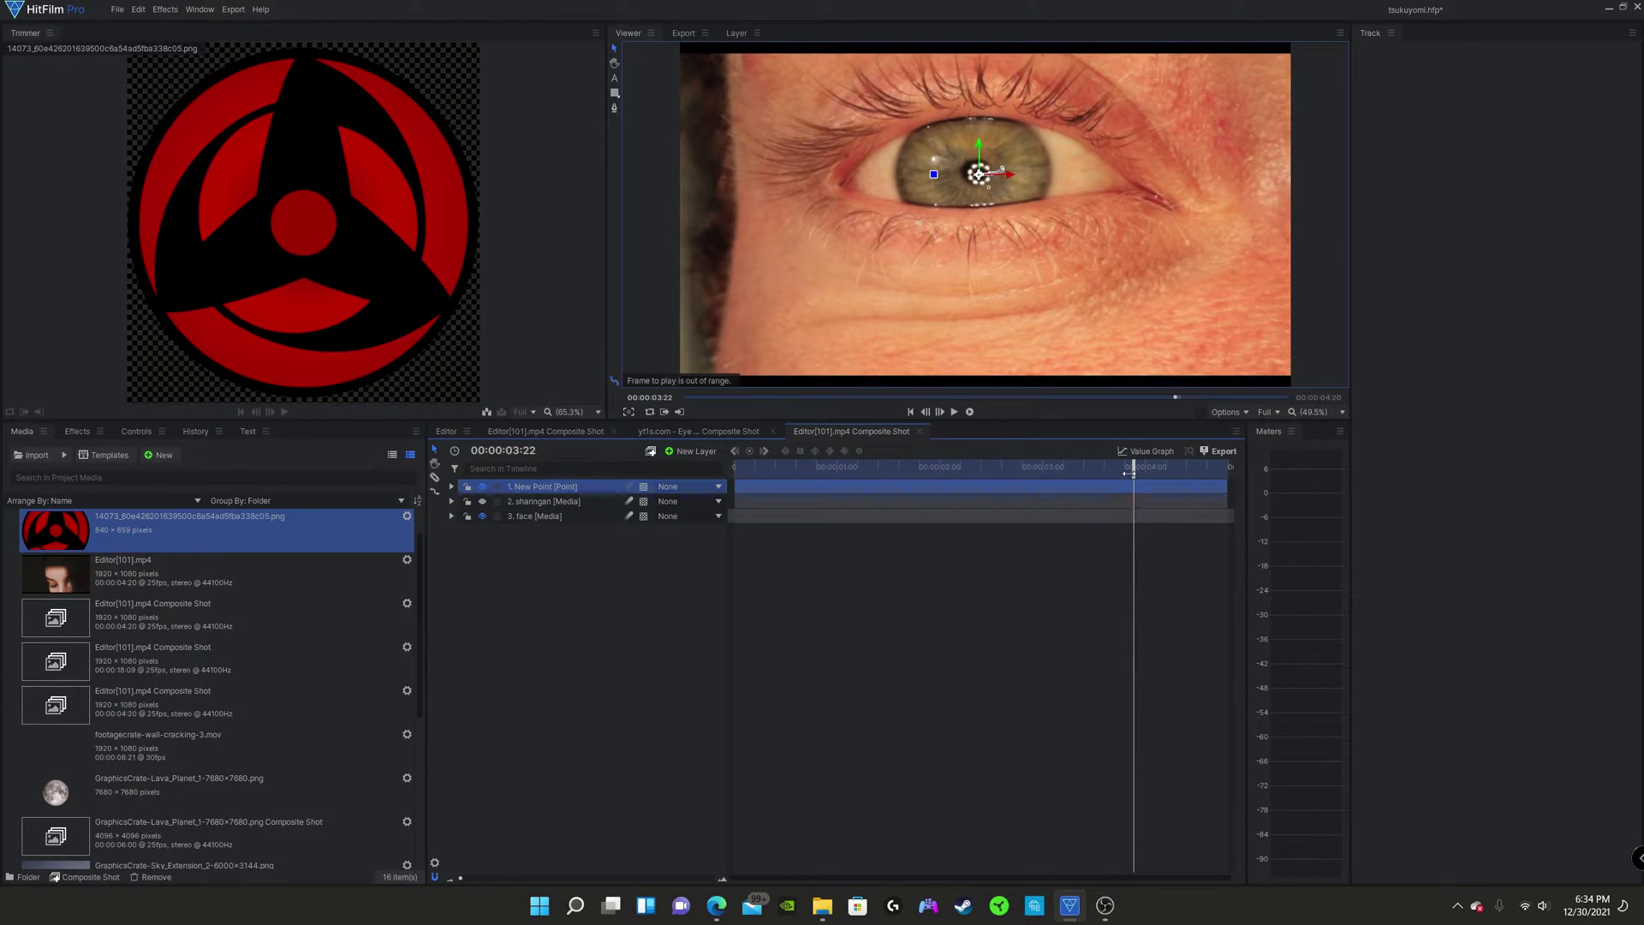
left_click_drag(1130, 472, 944, 490)
Step: Make the sharingan layer visible and parent it to the New Point layer
left_click(497, 503)
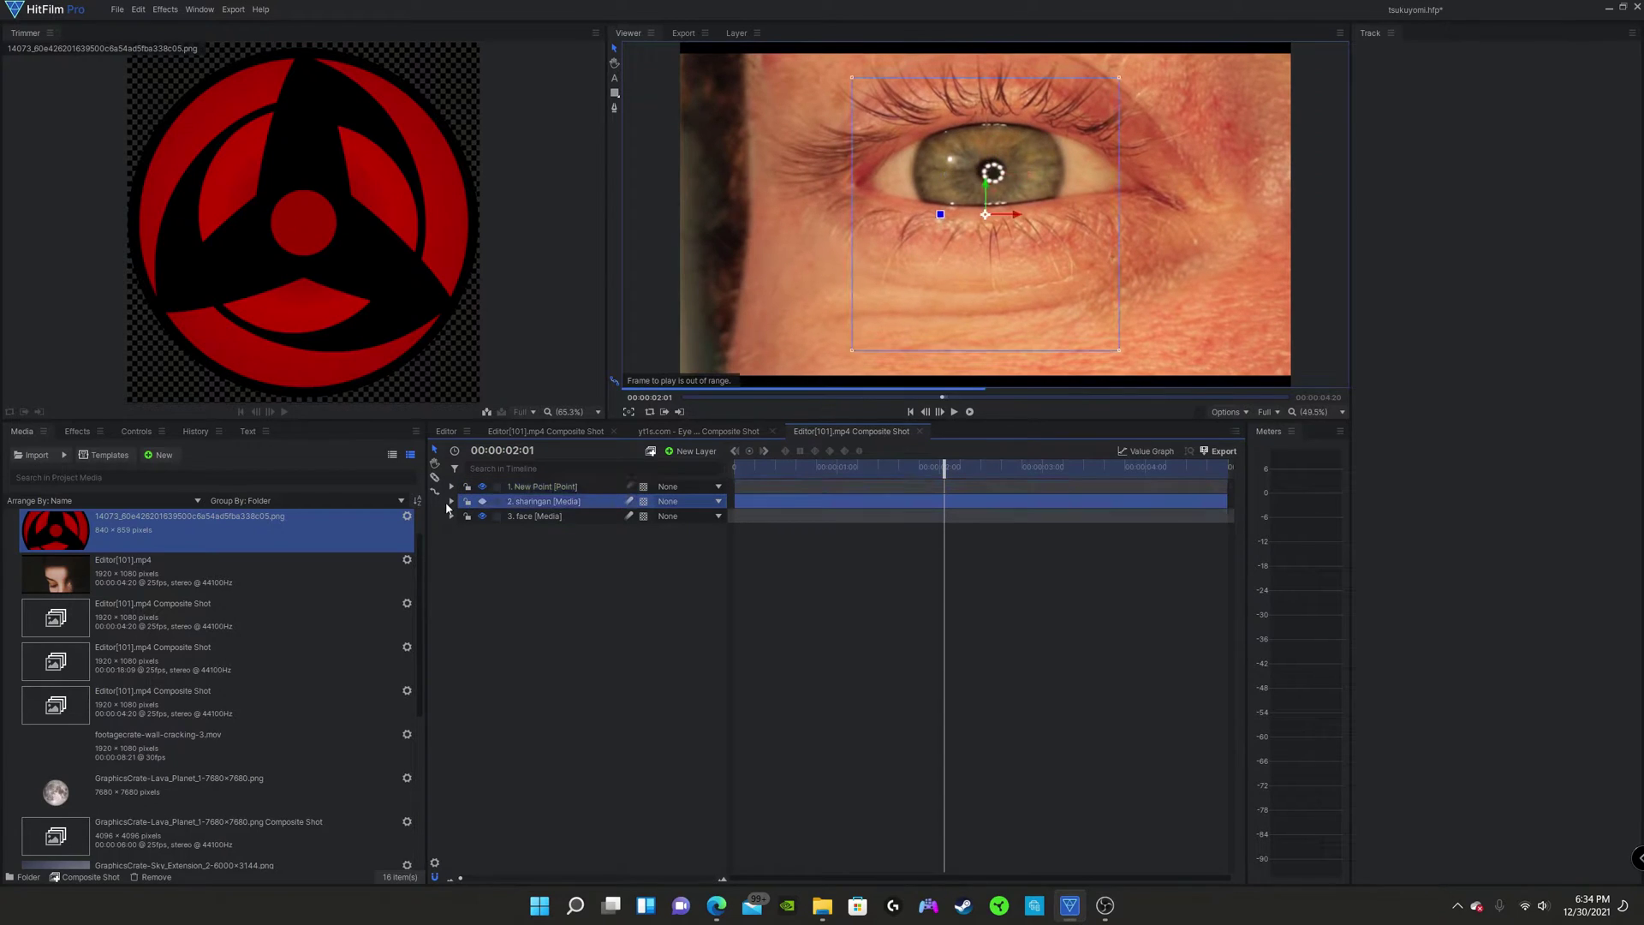
left_click(483, 502)
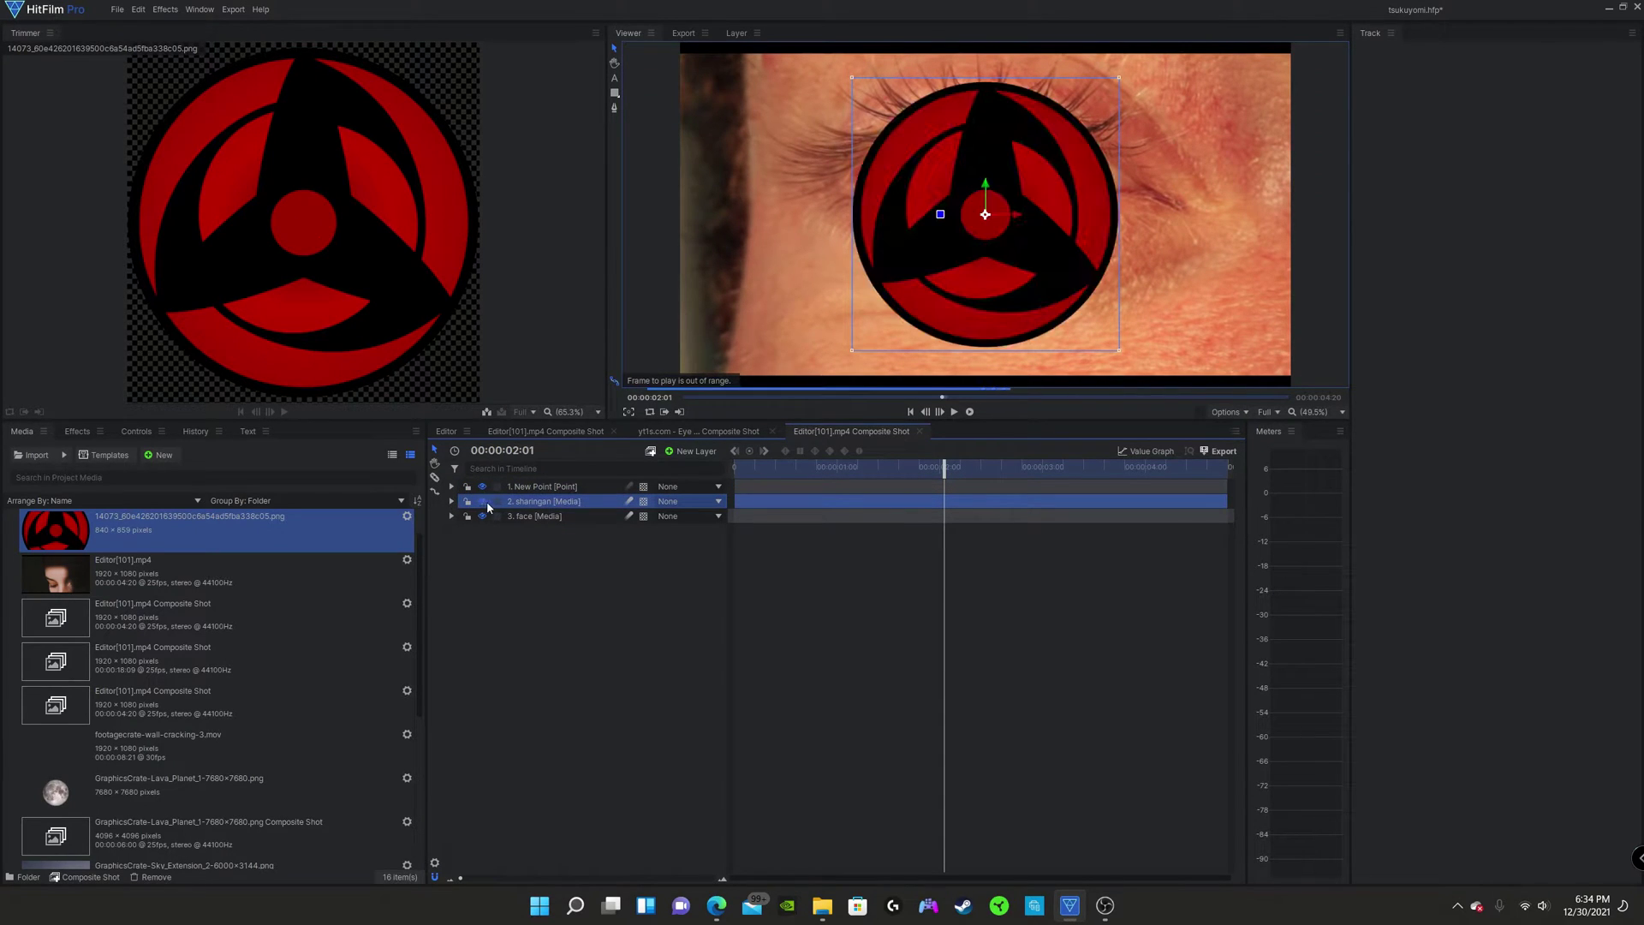
left_click(670, 507)
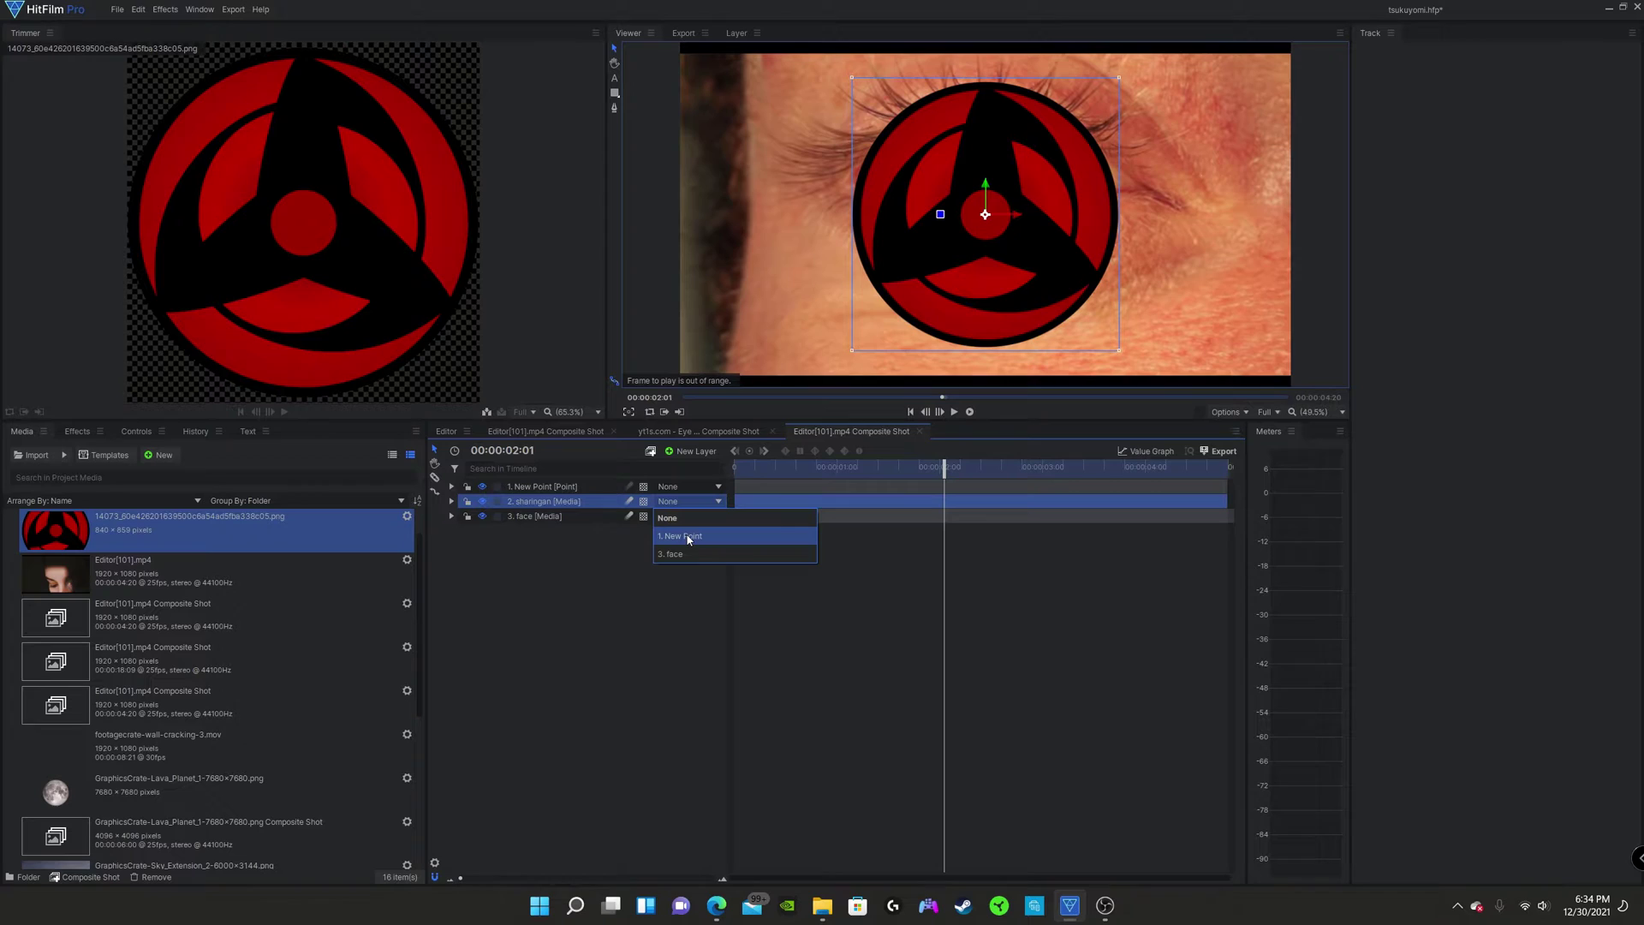
left_click(699, 537)
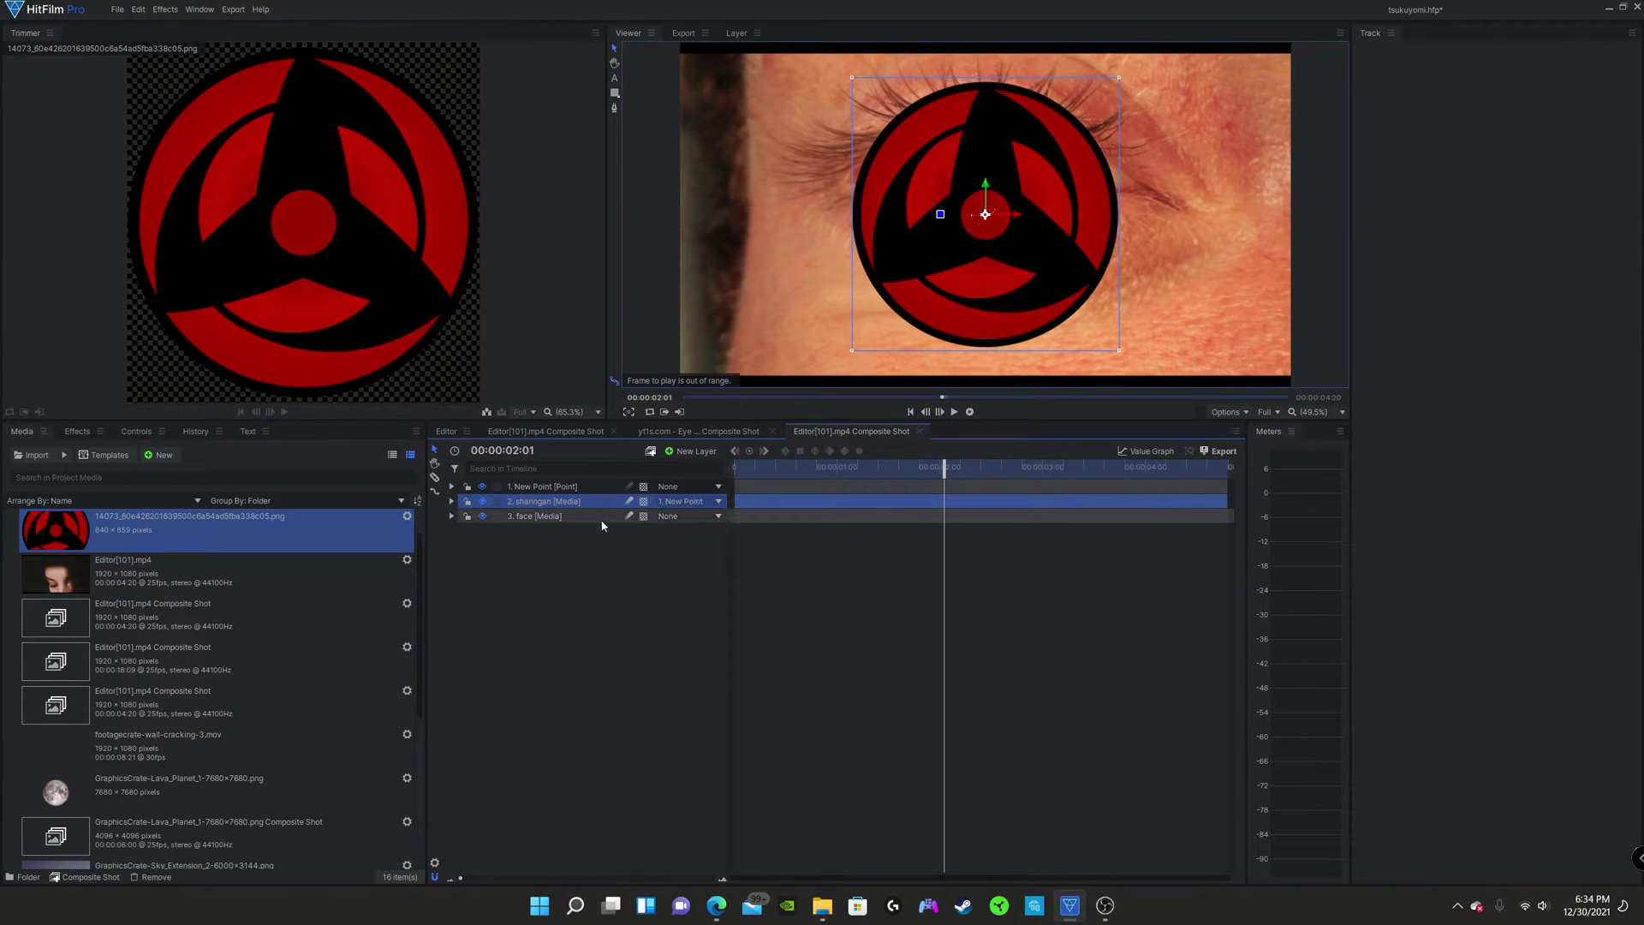
Step: At 00:00:00:24, scale the sharingan layer to 46% and move it over the iris, to about -18.1, 7.8
left_click_drag(951, 476, 727, 497)
left_click(451, 500)
left_click(542, 605)
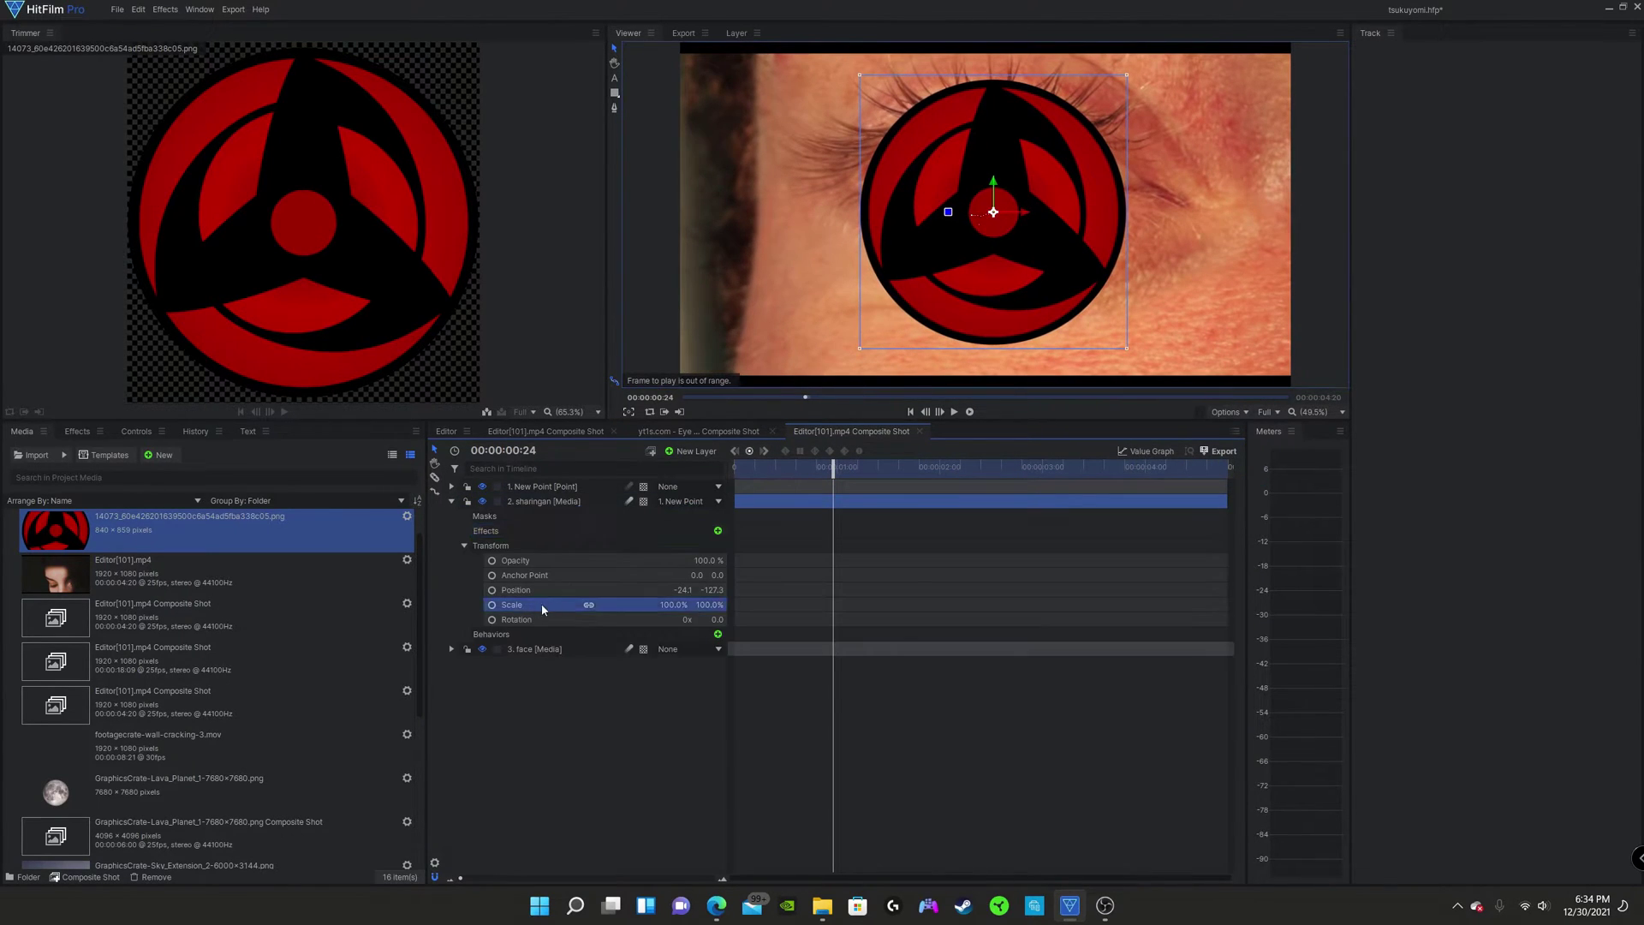
left_click_drag(679, 604, 626, 605)
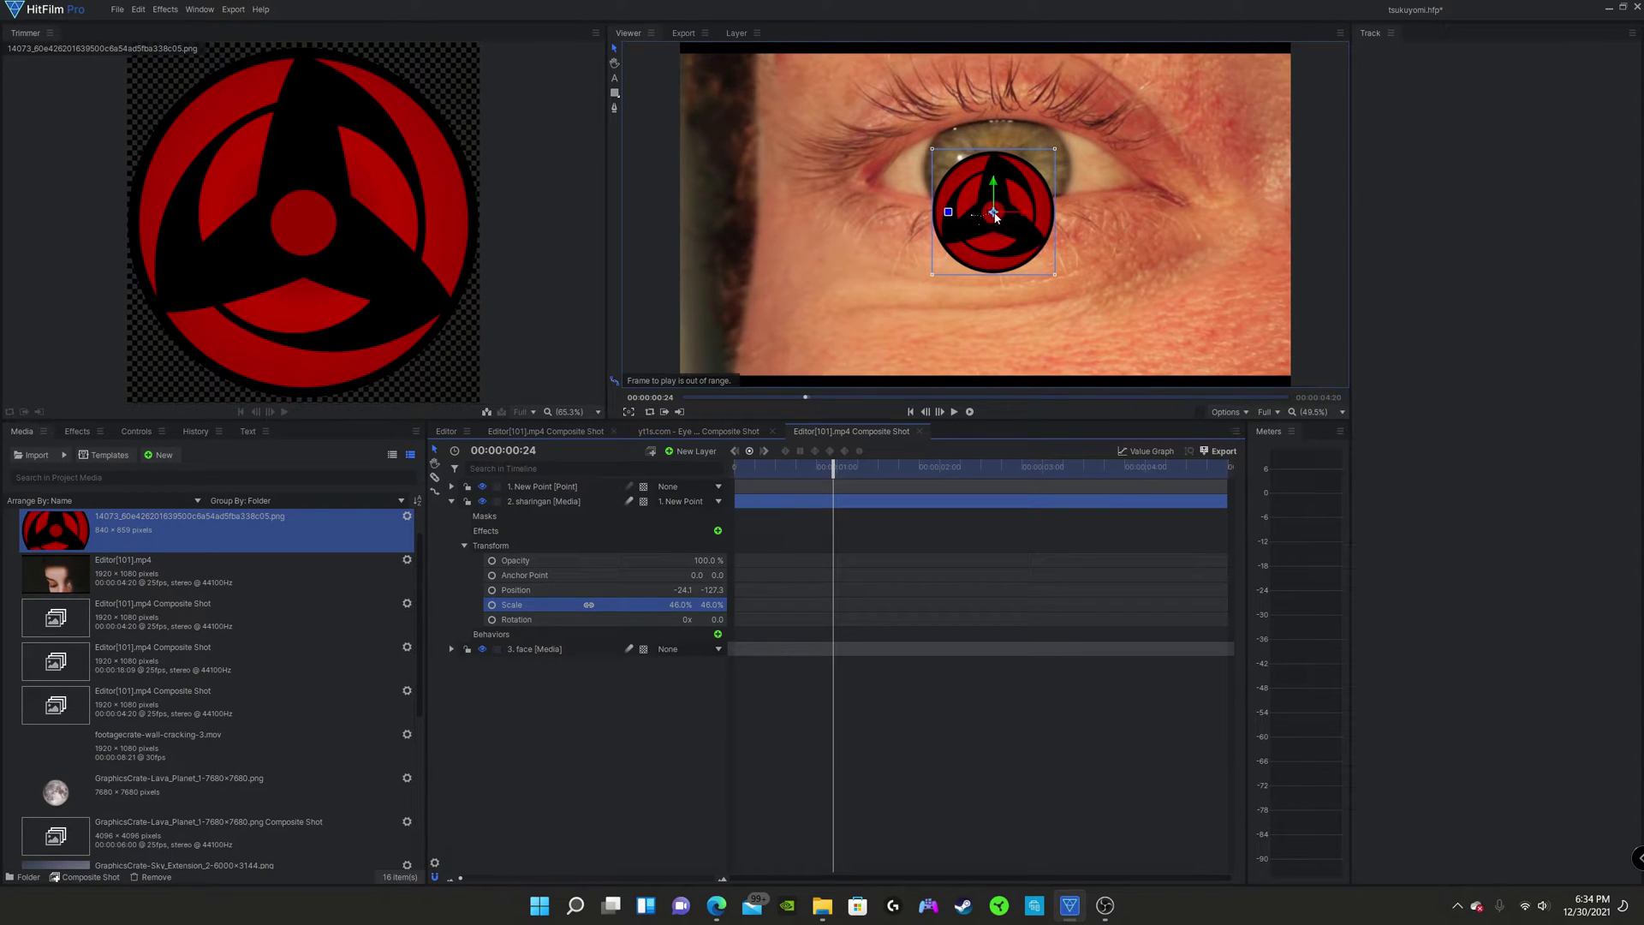
left_click_drag(995, 217, 997, 174)
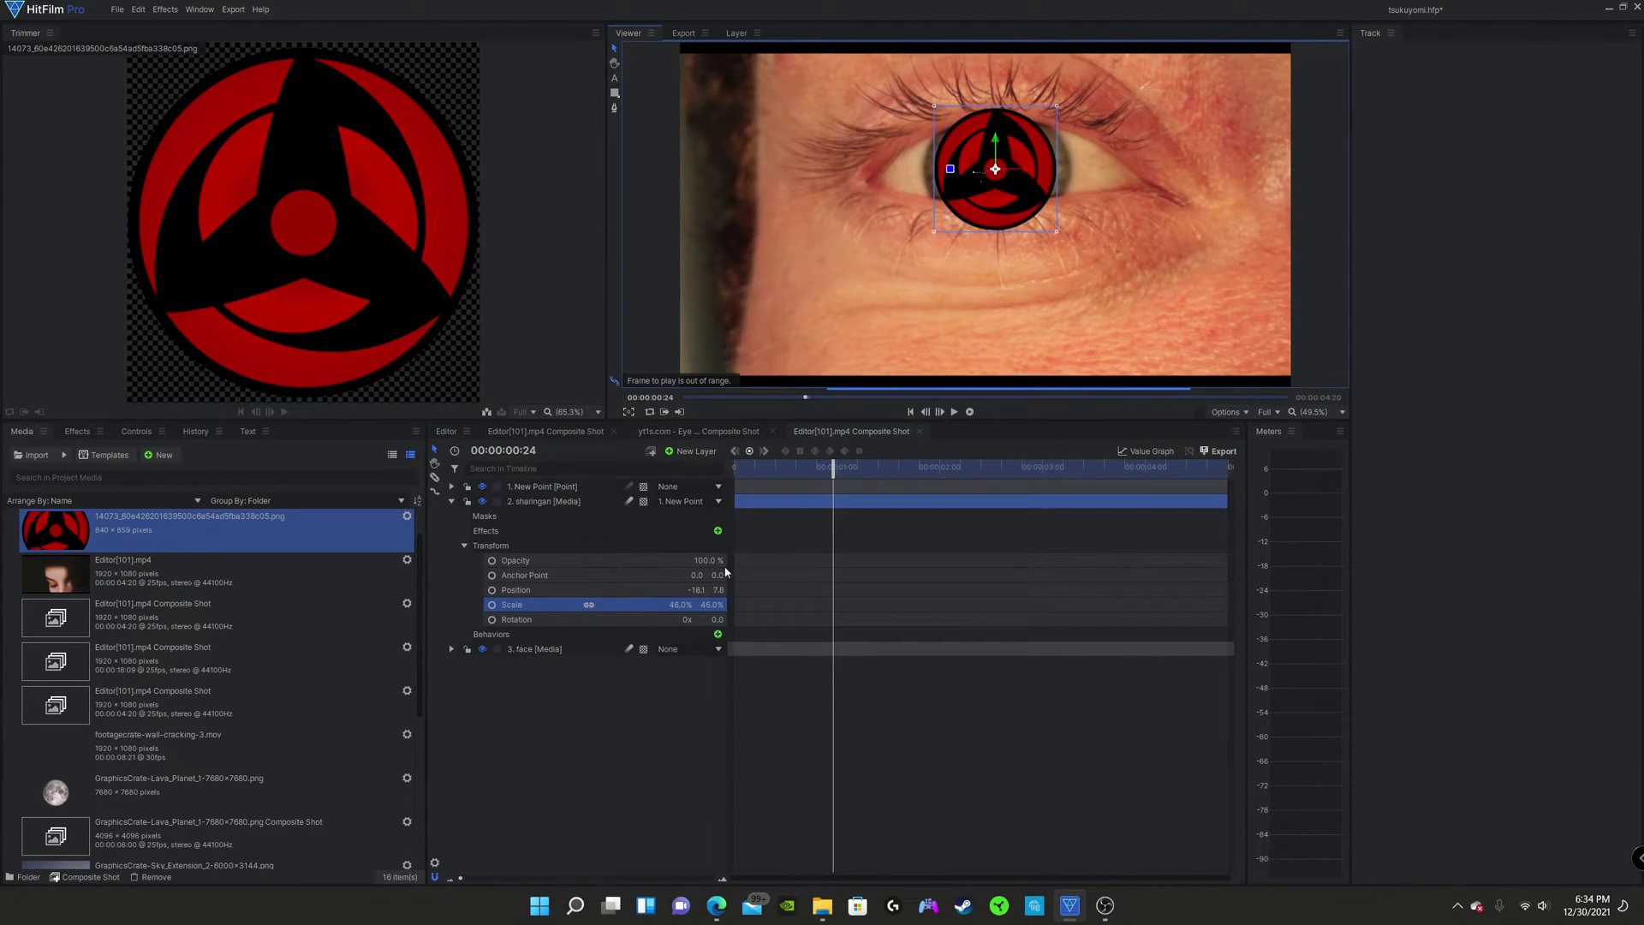
Step: Refine the sharingan layer's fit over the iris with a scale of 53% and a position of about -12.5, 12.3
scroll(980, 215, "up", 3)
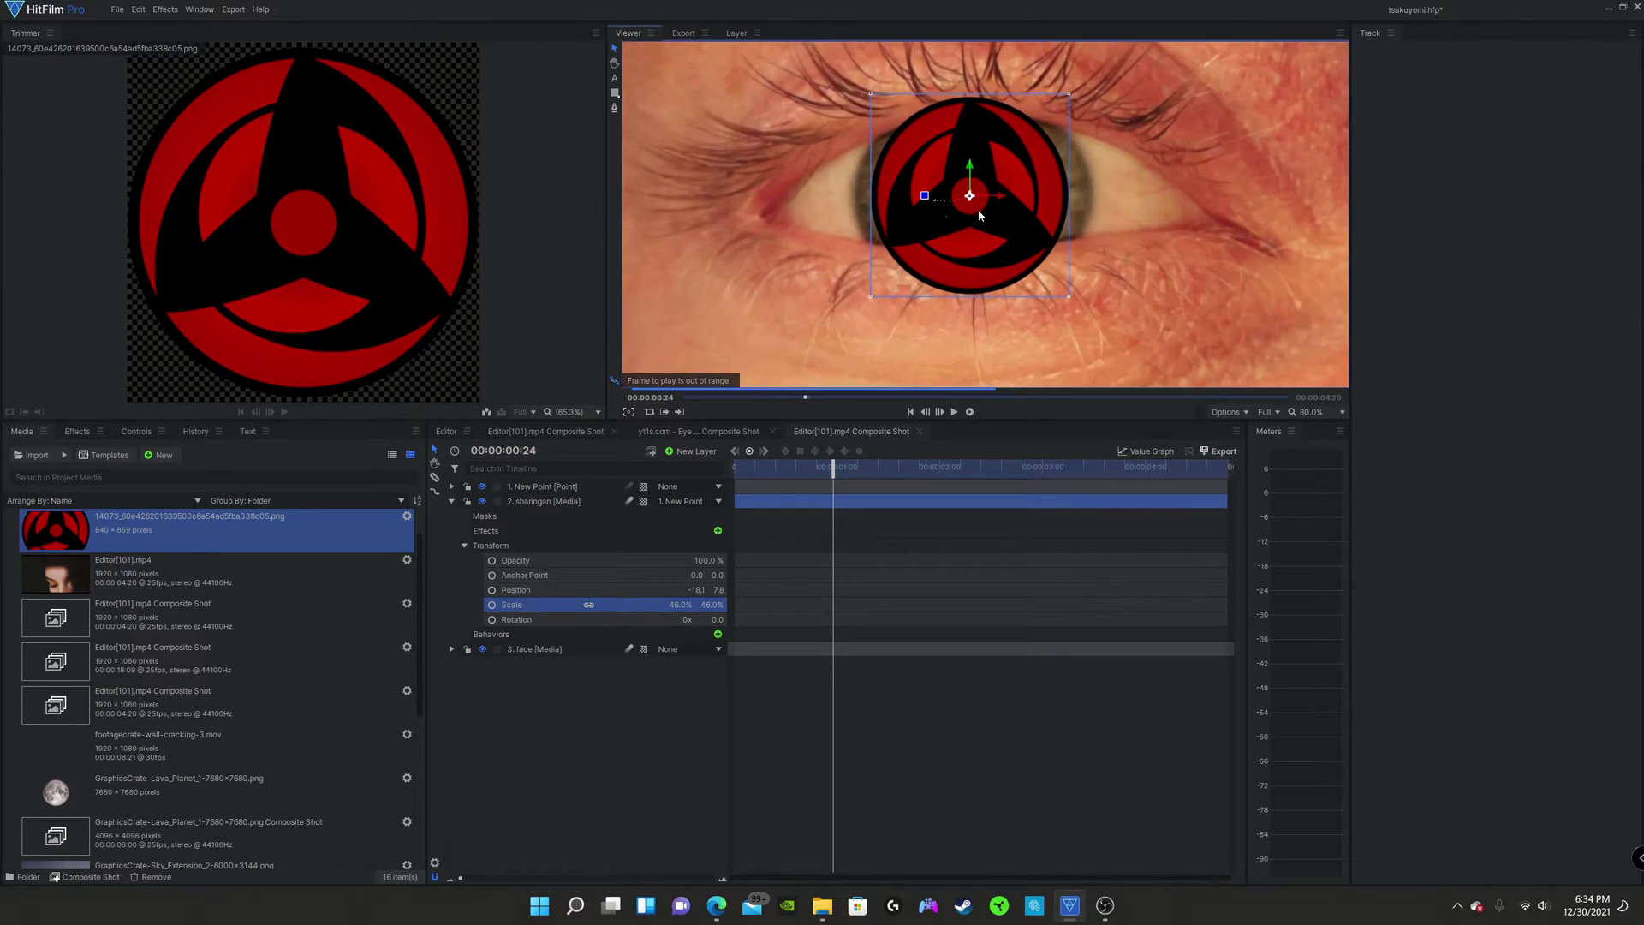
scroll(1019, 141, "up", 1)
left_click_drag(676, 602, 698, 602)
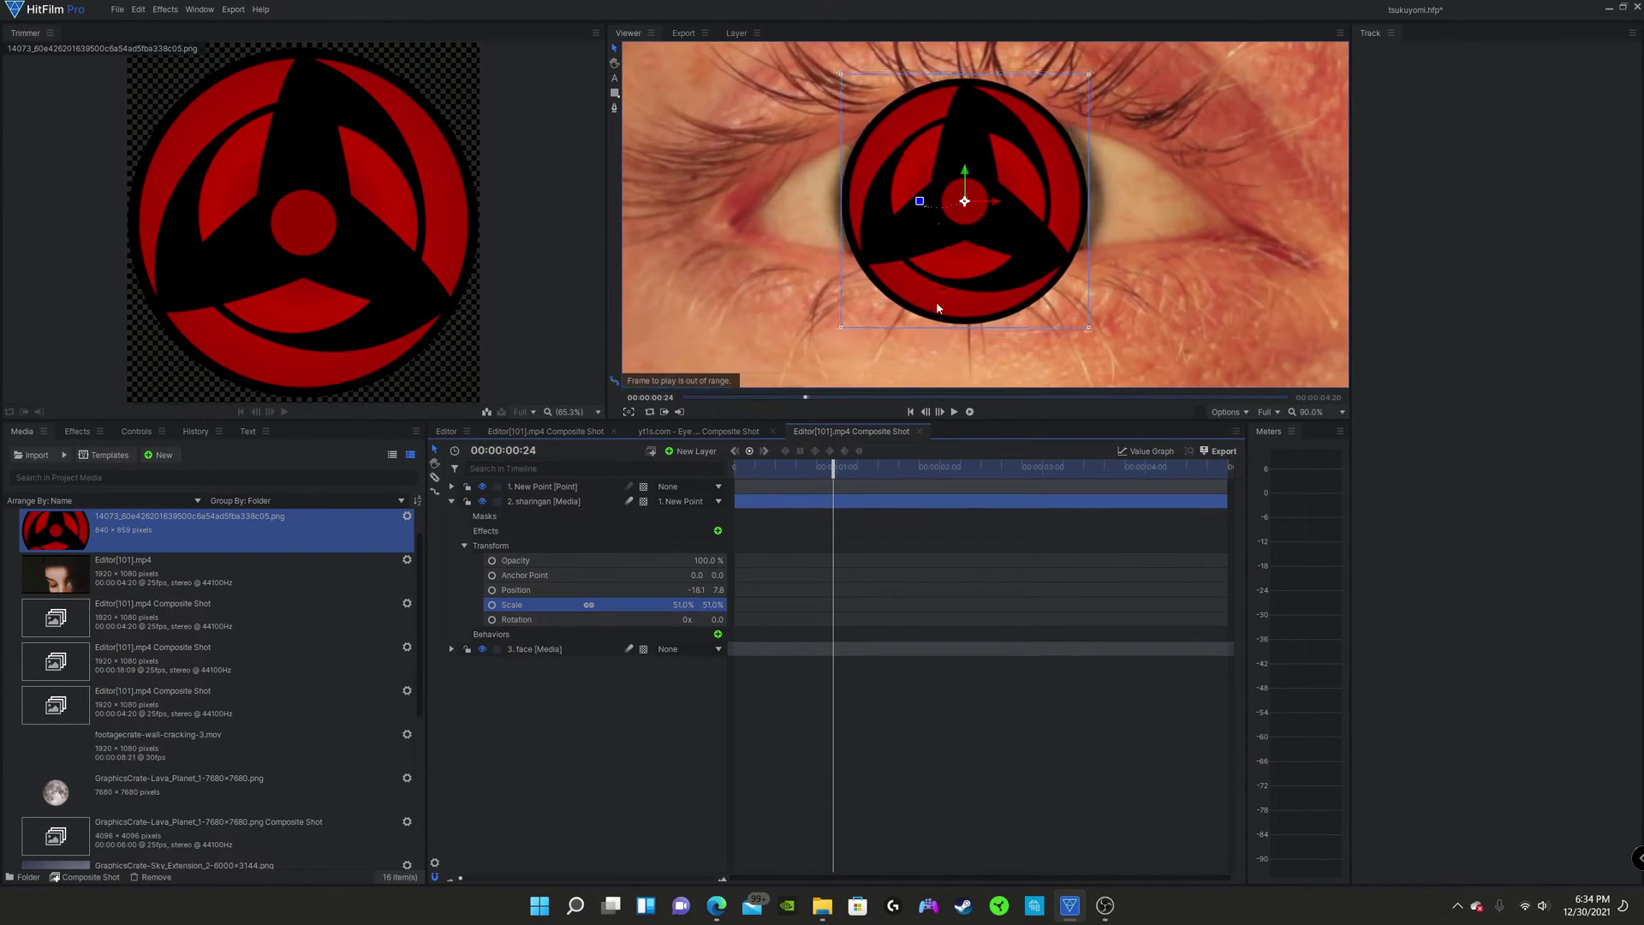
left_click_drag(965, 204, 973, 198)
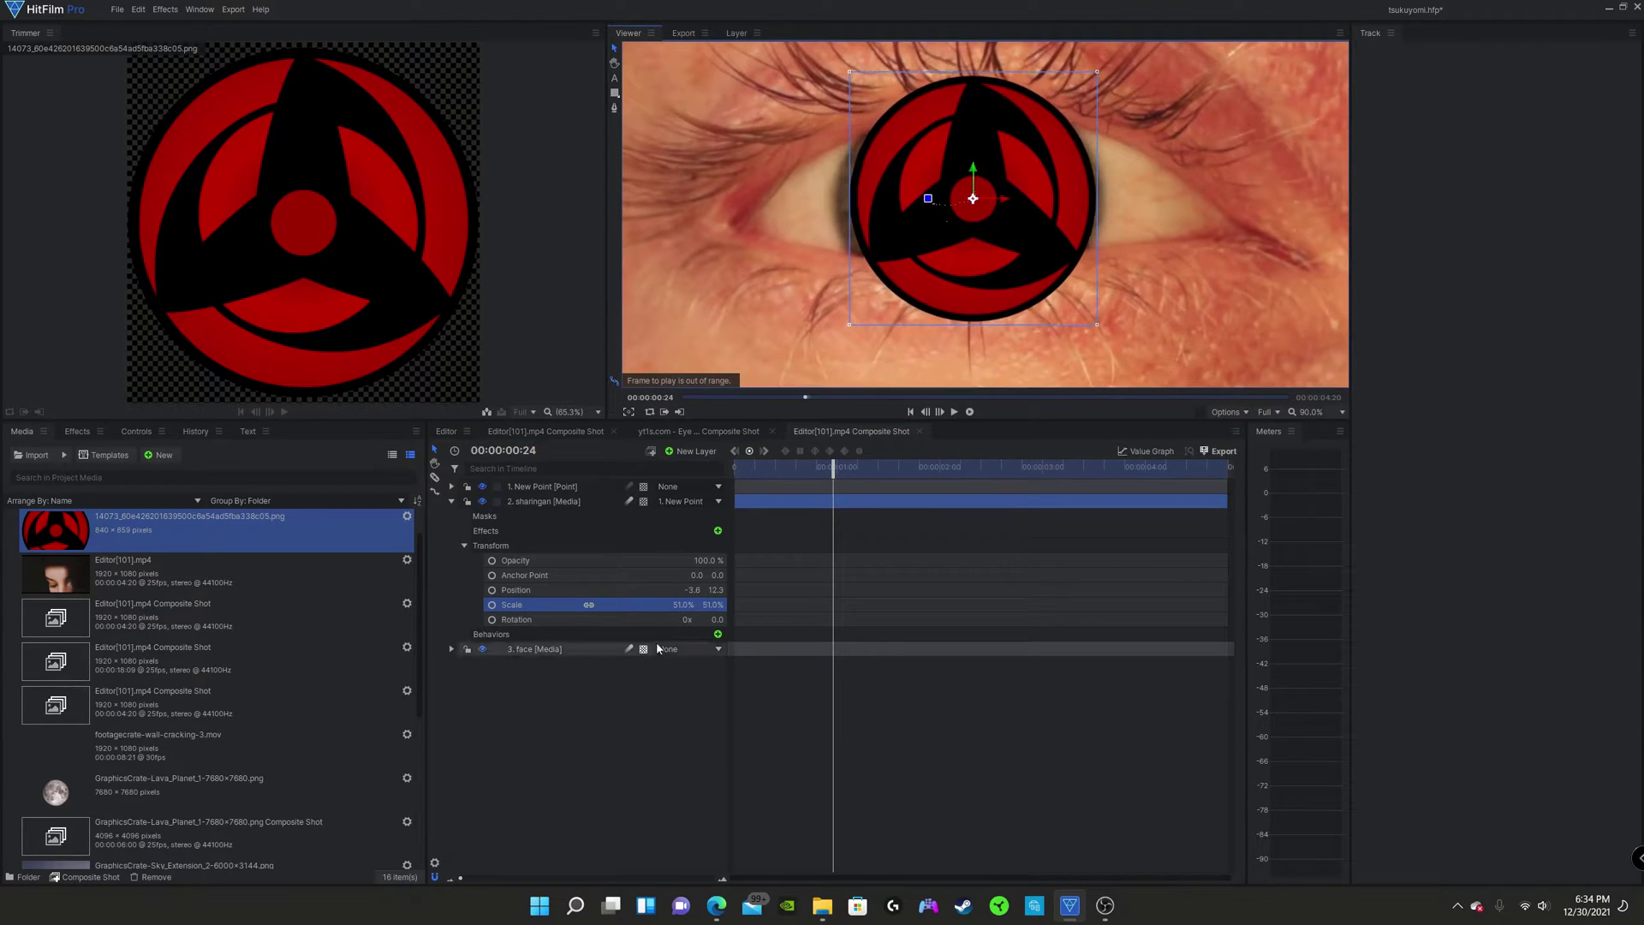
left_click_drag(676, 603, 681, 604)
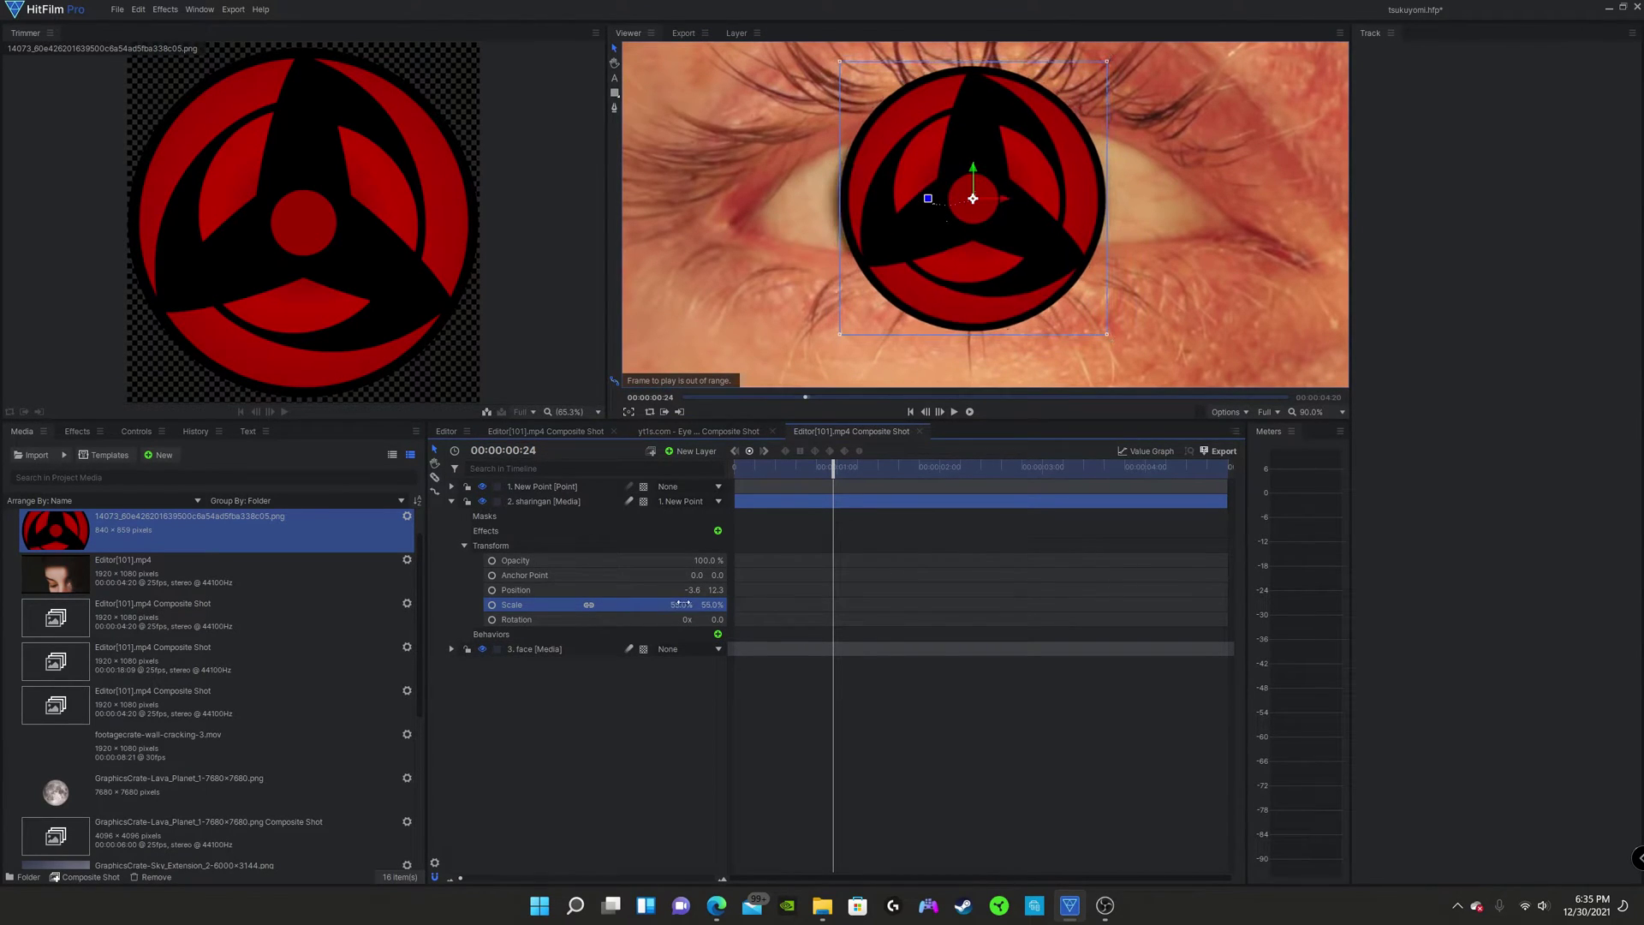
left_click_drag(972, 200, 967, 200)
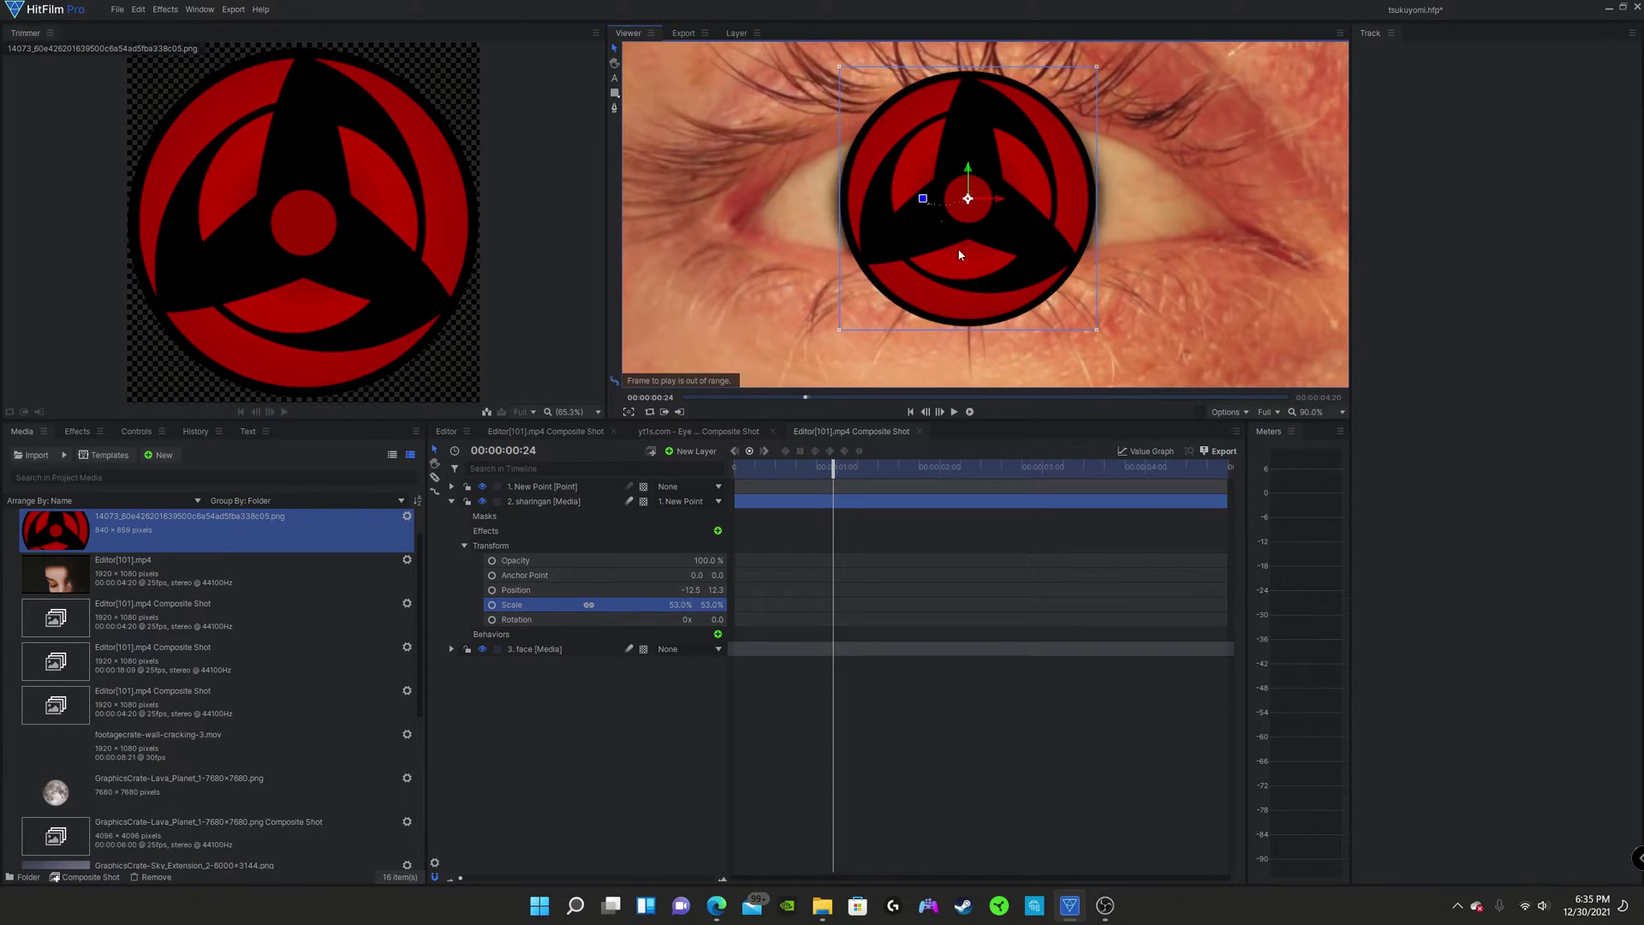
Step: Return to 00:00:00:00 and lower the sharingan layer's opacity to 7% so the real eye shows through
scroll(1023, 210, "down", 3)
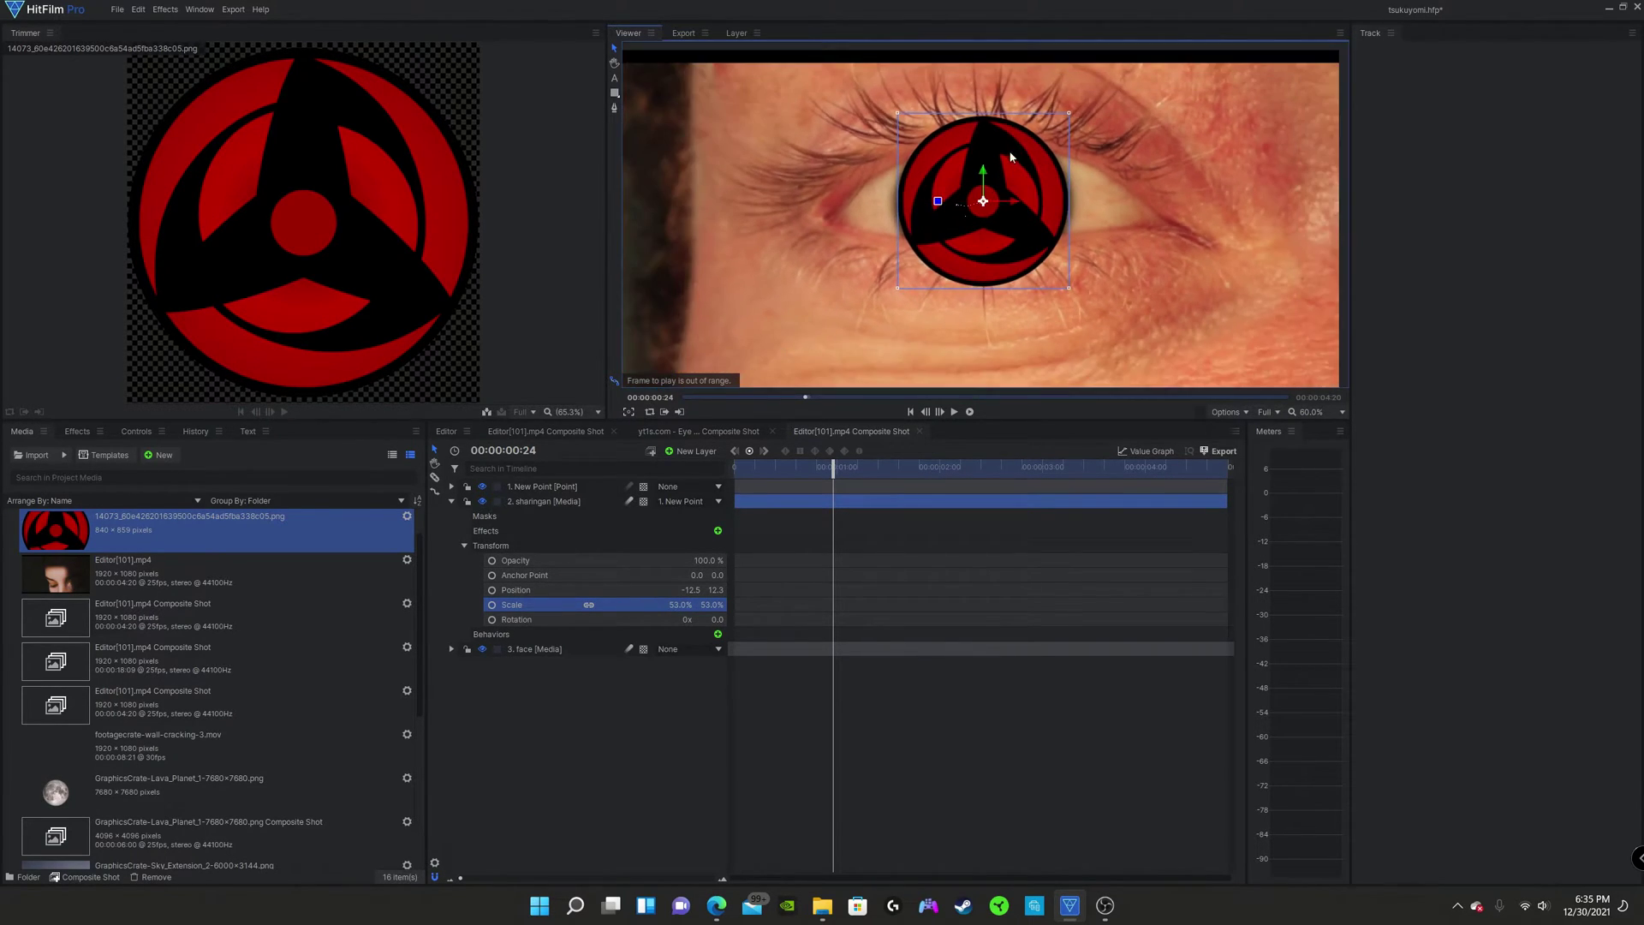
scroll(983, 102, "up", 2)
scroll(976, 154, "up", 2)
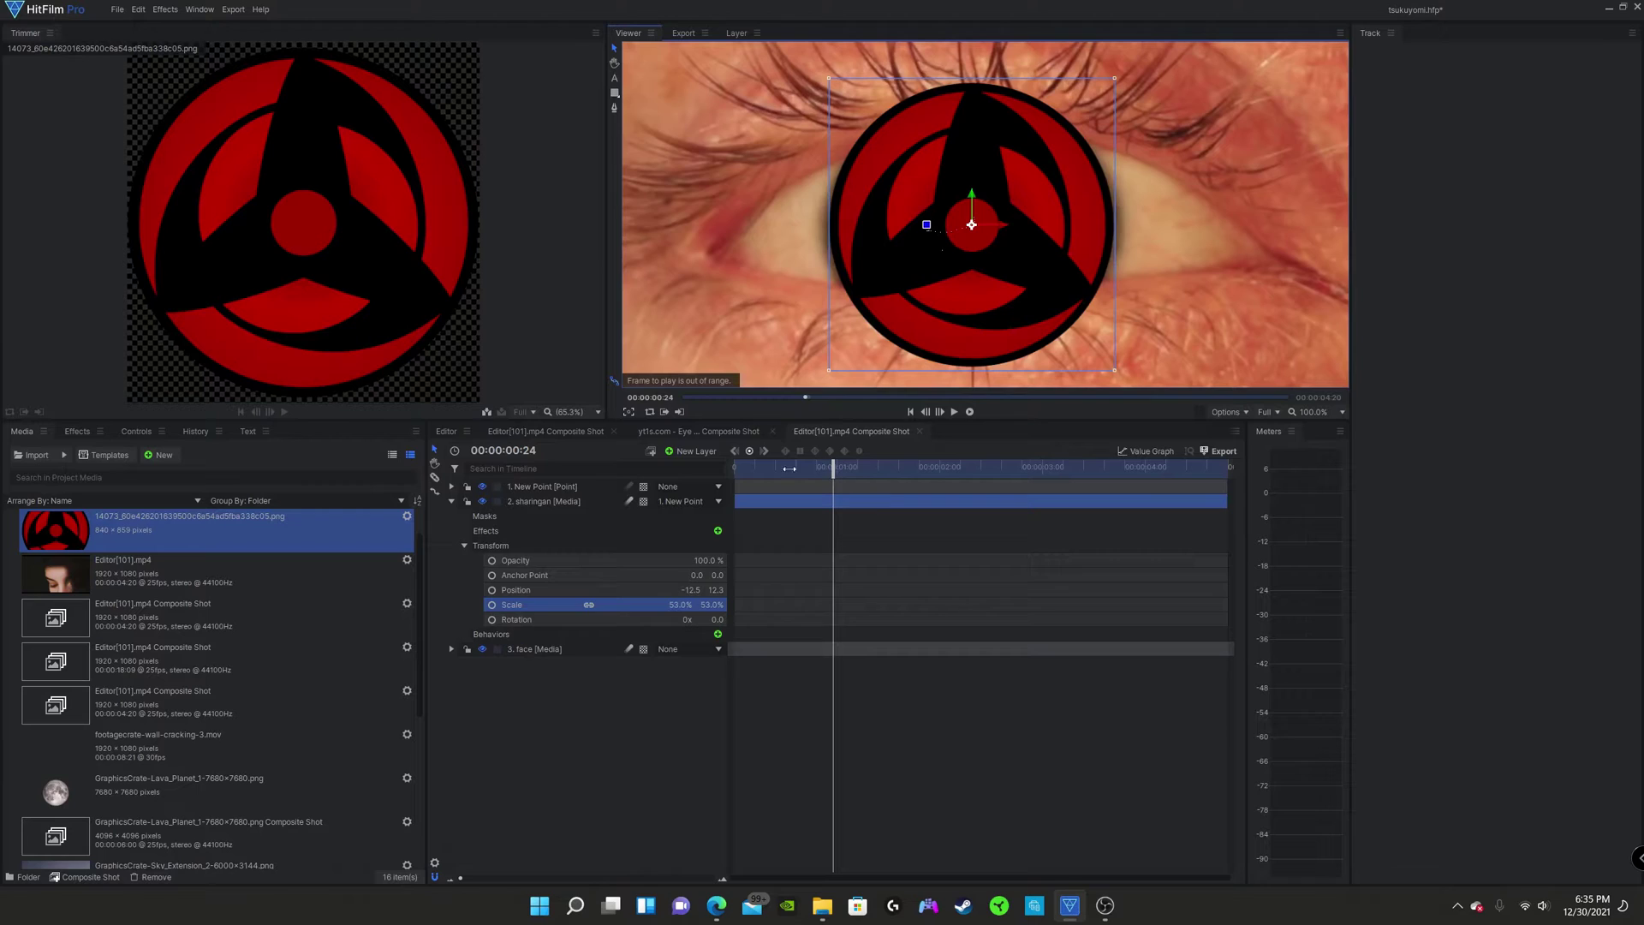
left_click_drag(789, 468, 735, 468)
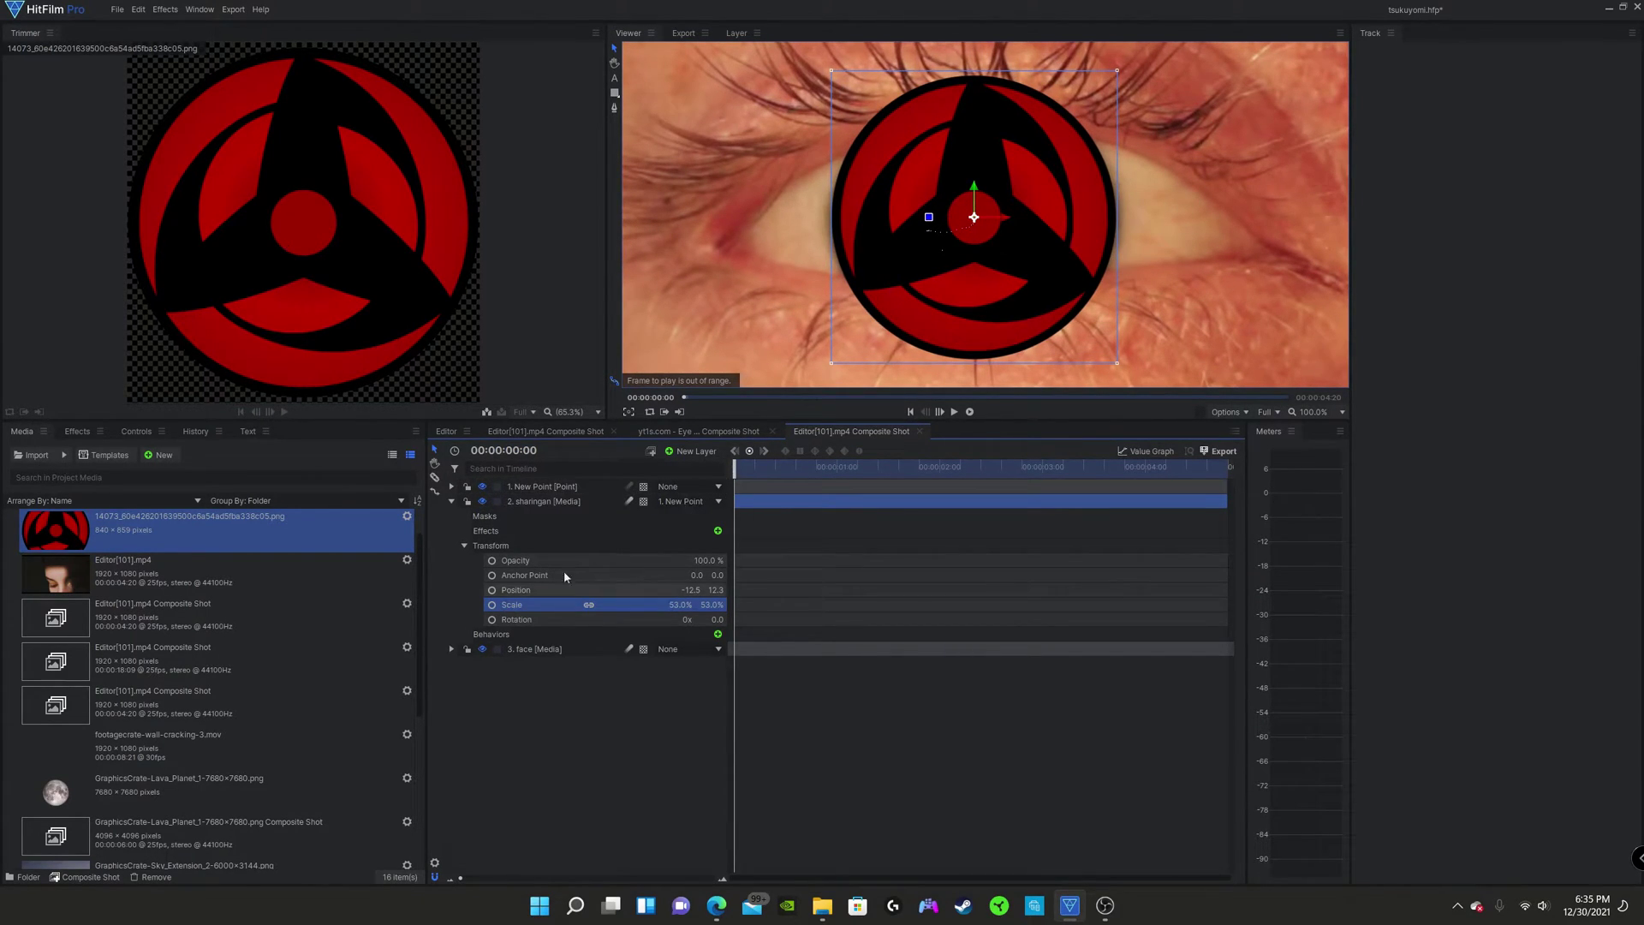
left_click(615, 109)
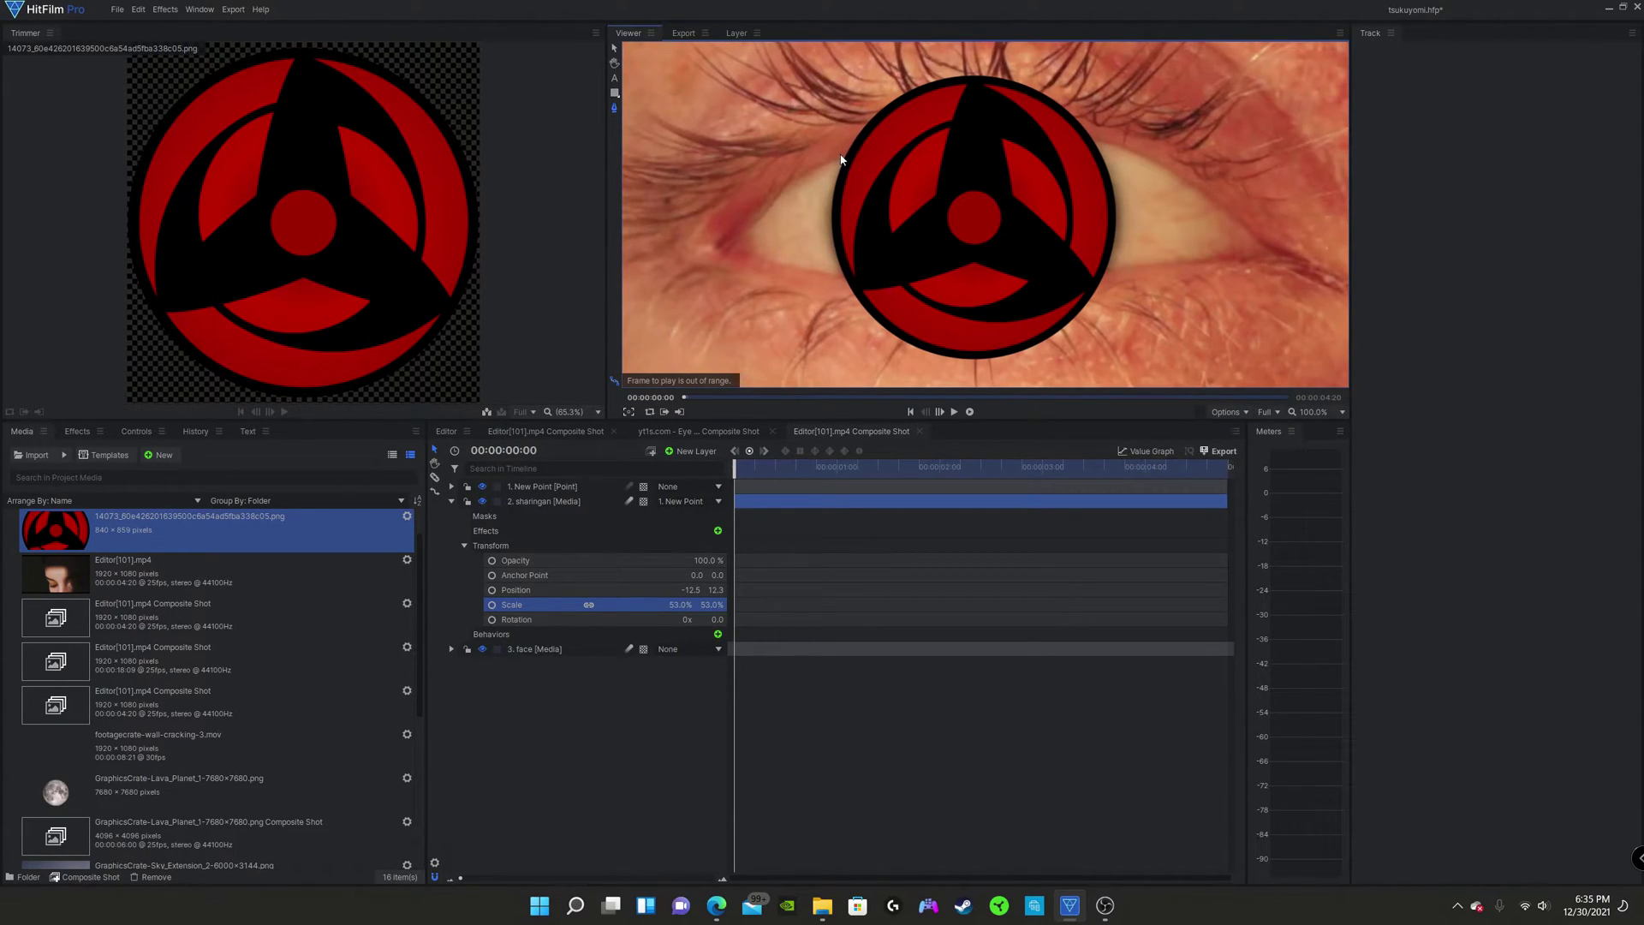
scroll(852, 144, "up", 2)
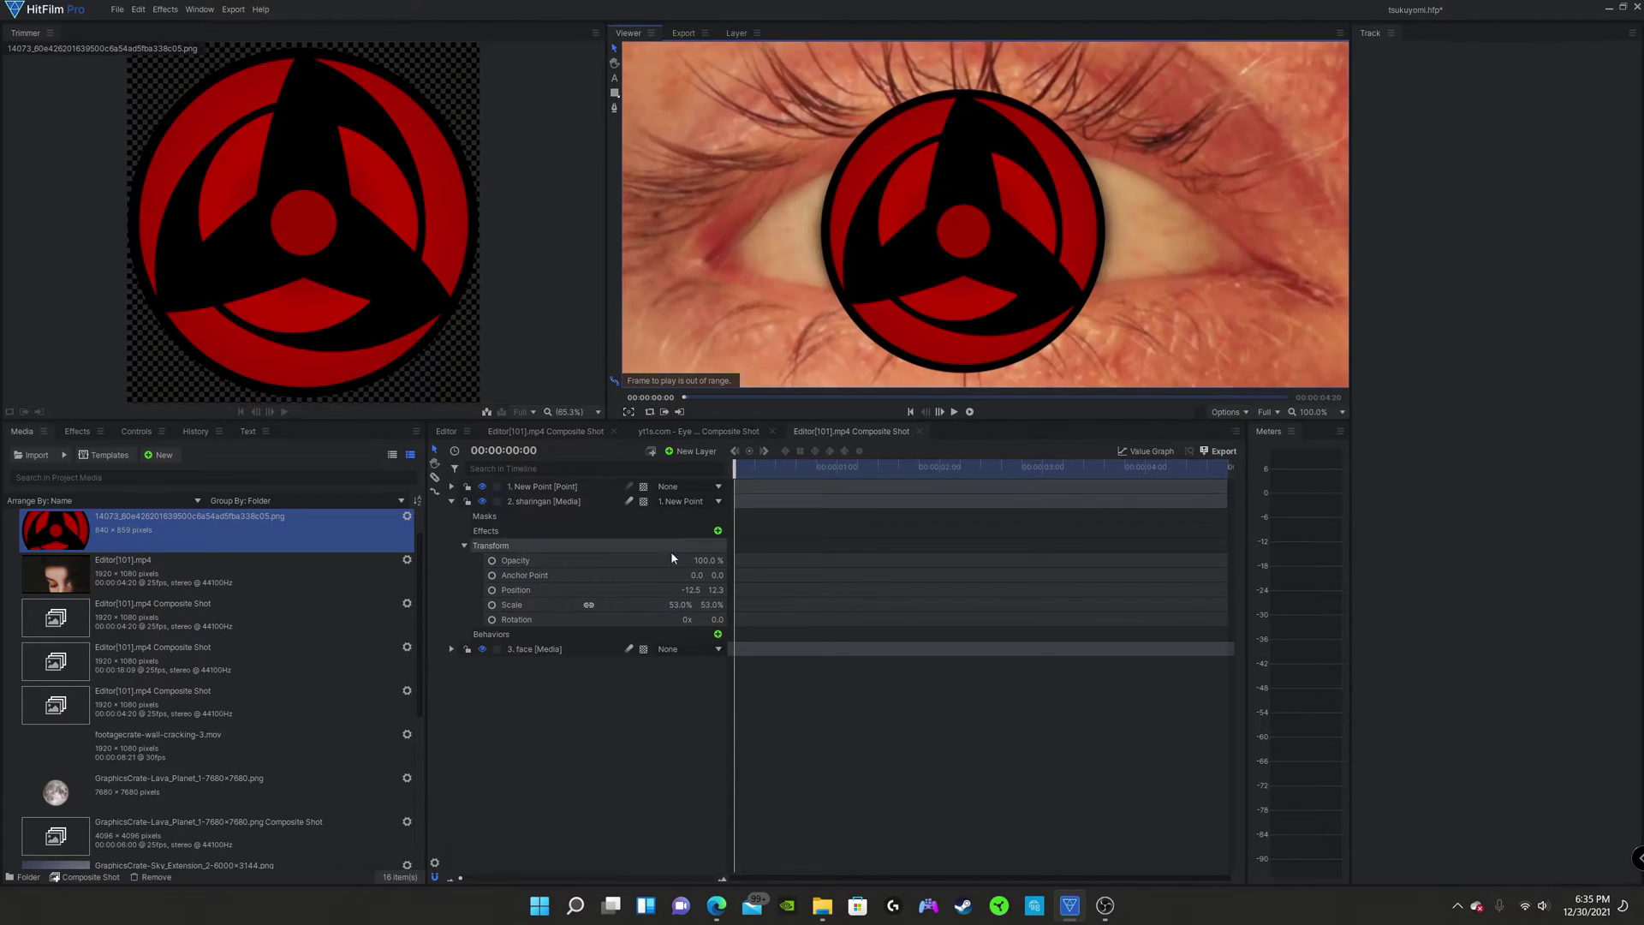
left_click_drag(709, 560, 628, 560)
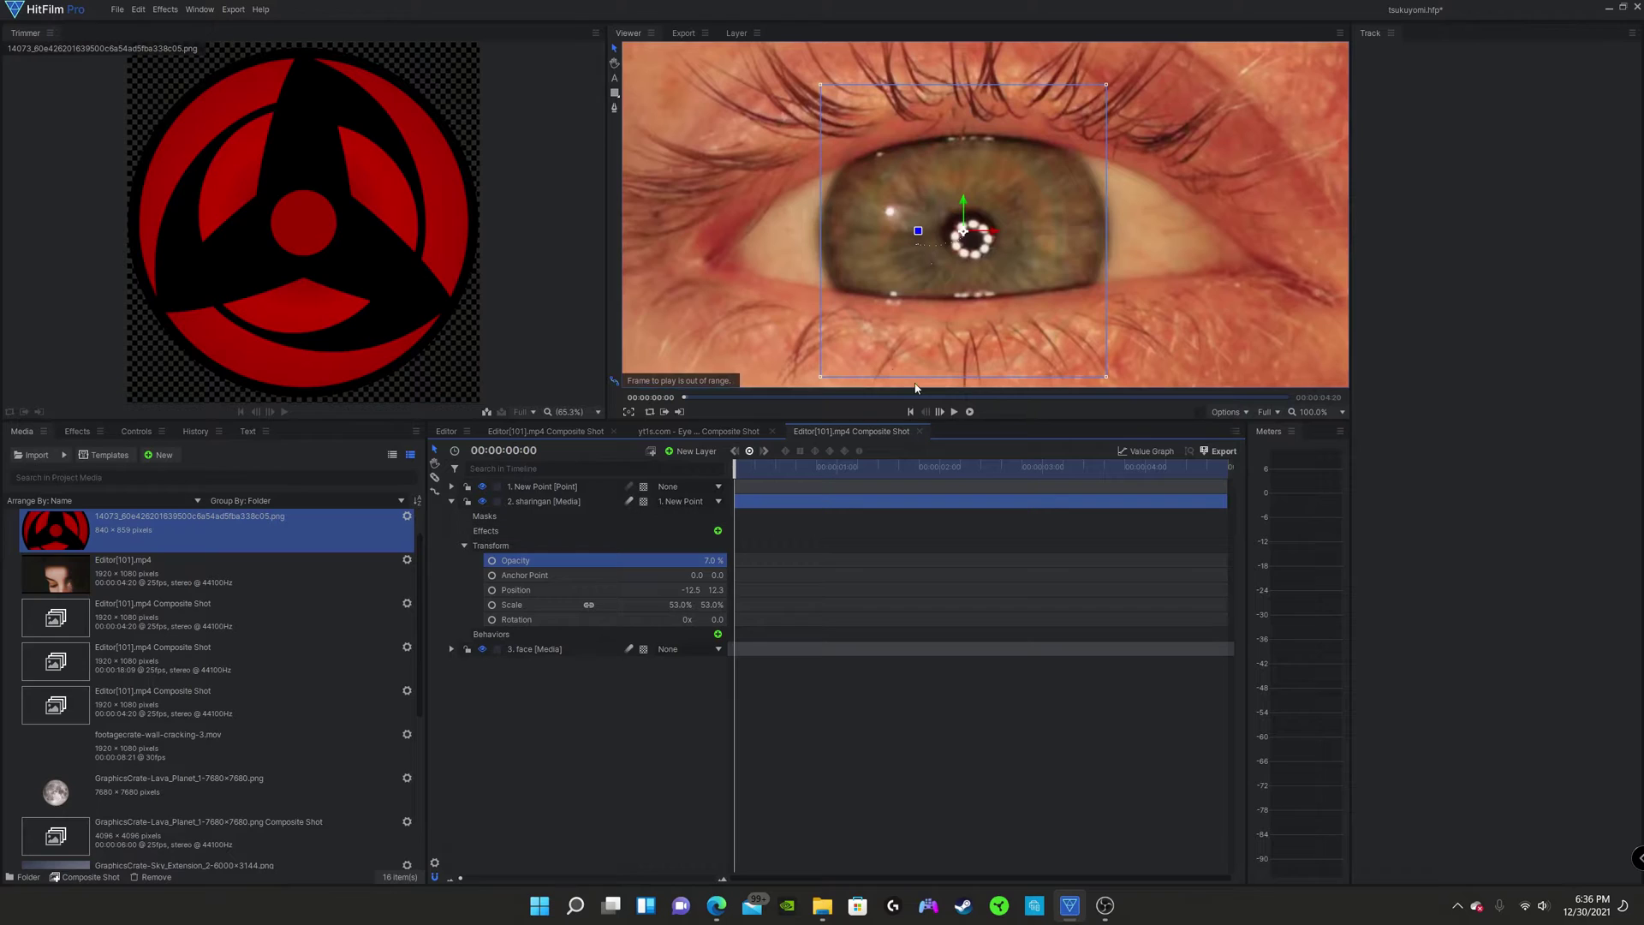
Step: Draw a closed freehand mask on the sharingan layer, tracing the upper and lower eyelid edges around the iris
left_click(614, 108)
left_click(837, 170)
scroll(949, 137, "up", 1)
left_click(1046, 144)
scroll(1047, 129, "down", 1)
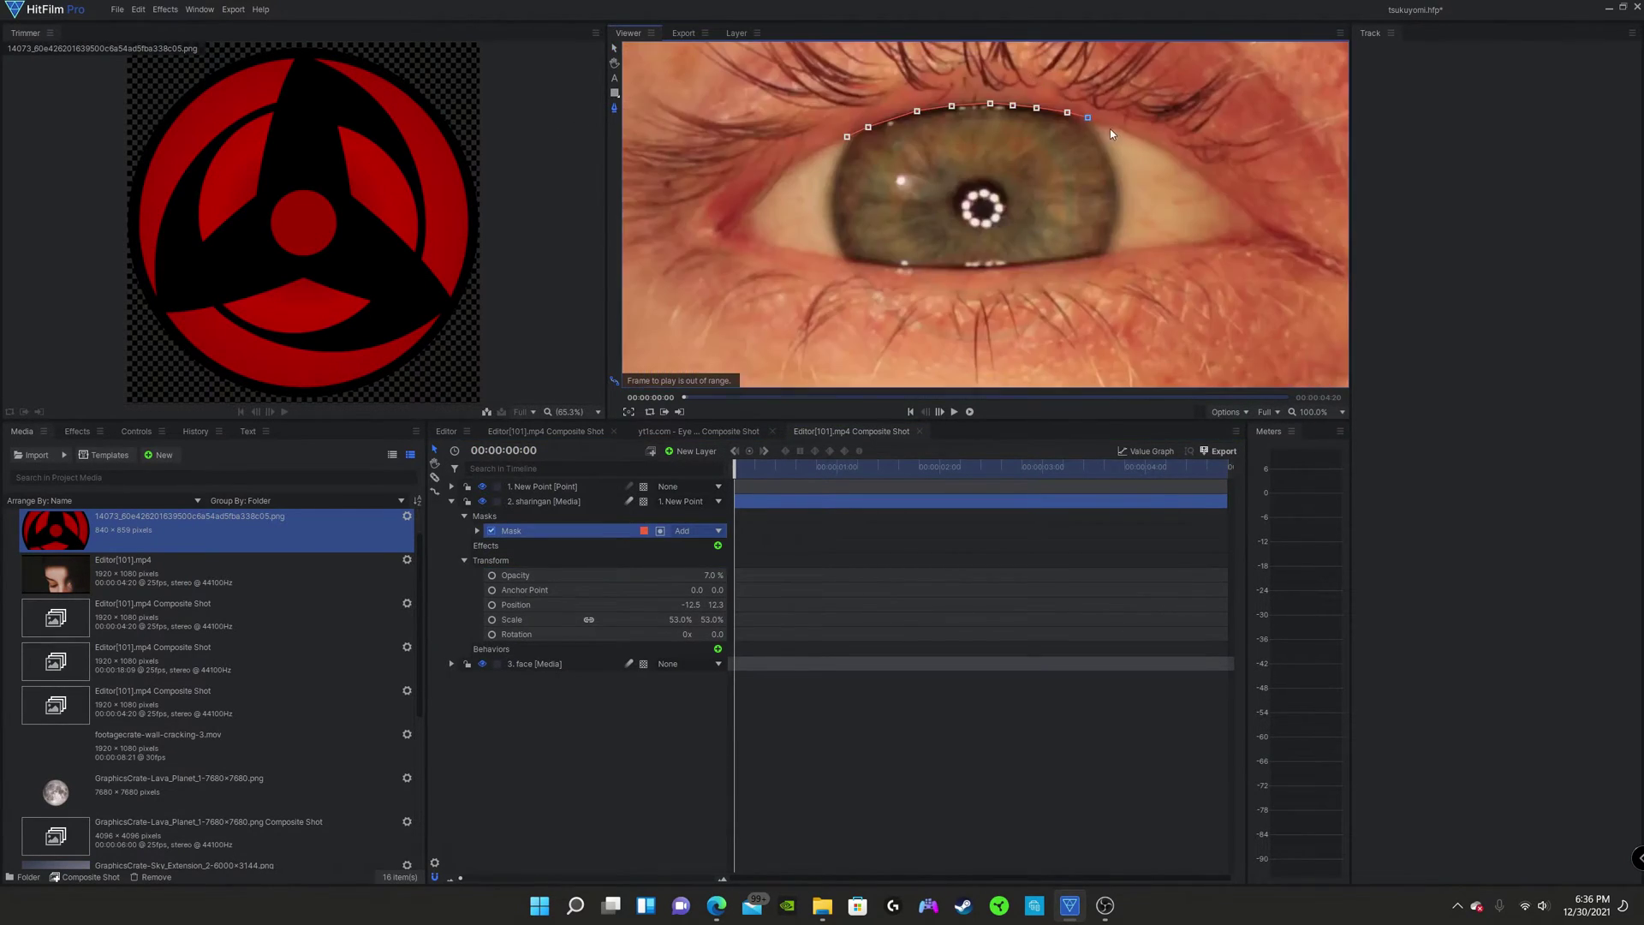
scroll(1107, 264, "up", 1)
left_click(1060, 248)
left_click(972, 258)
left_click(879, 267)
left_click(1041, 244)
left_click(943, 244)
left_click(889, 241)
scroll(888, 293, "down", 1)
left_click(843, 263)
left_click(818, 260)
left_click(764, 251)
left_click(834, 139)
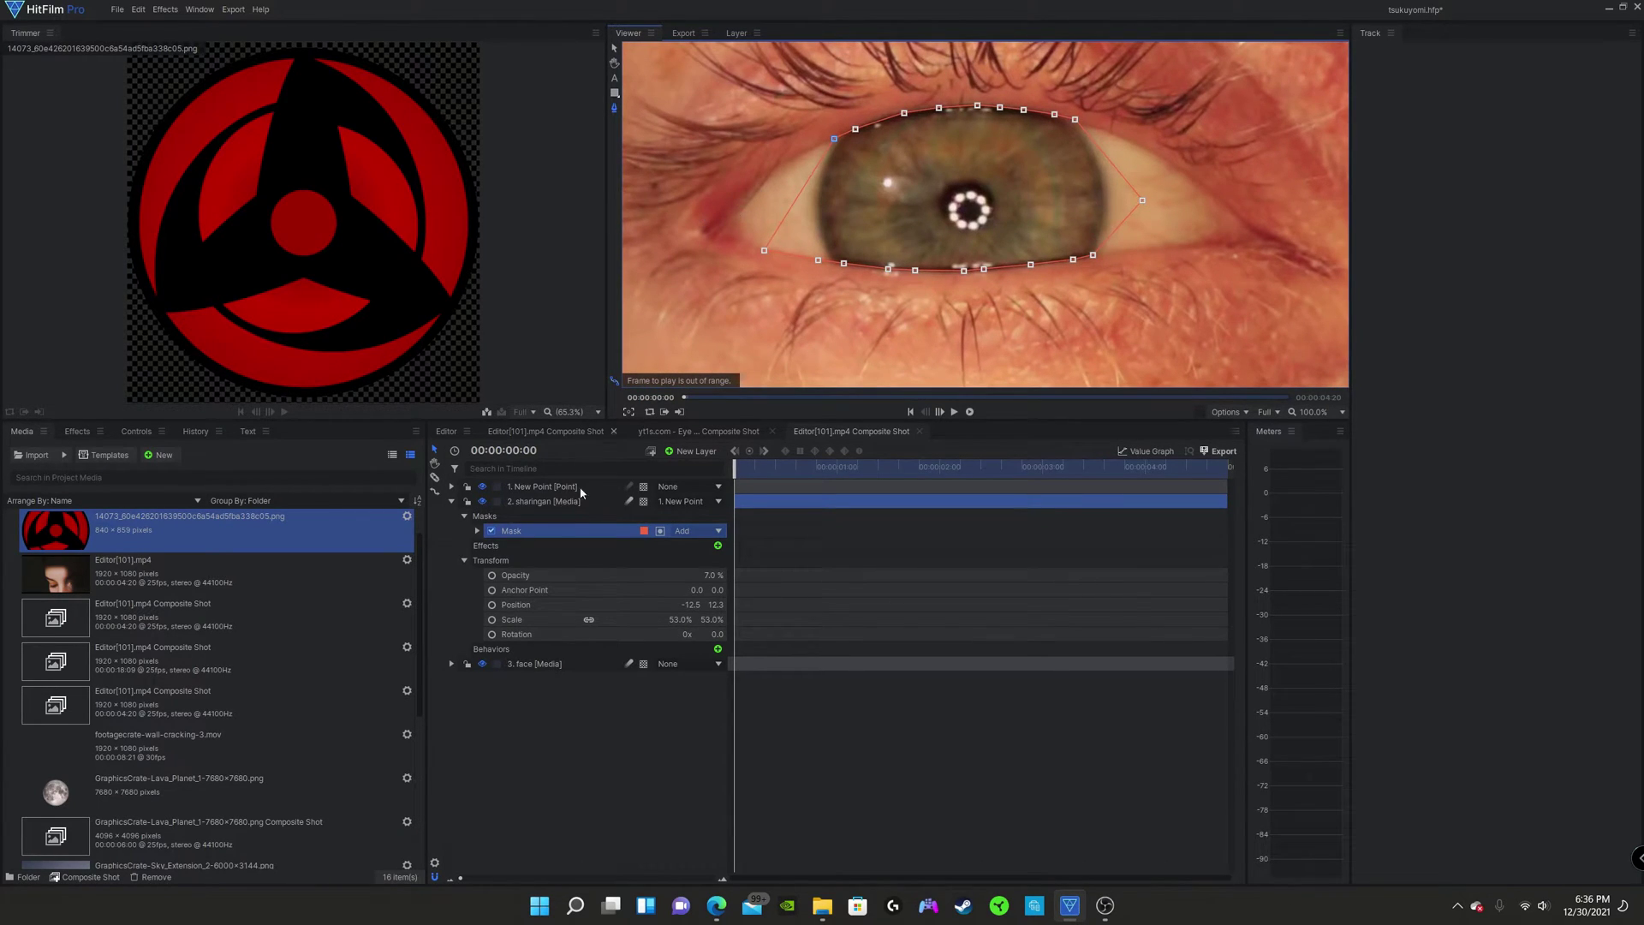
Step: Set the sharingan layer's opacity back to 100% and inspect the masked edges
scroll(982, 204, "down", 1)
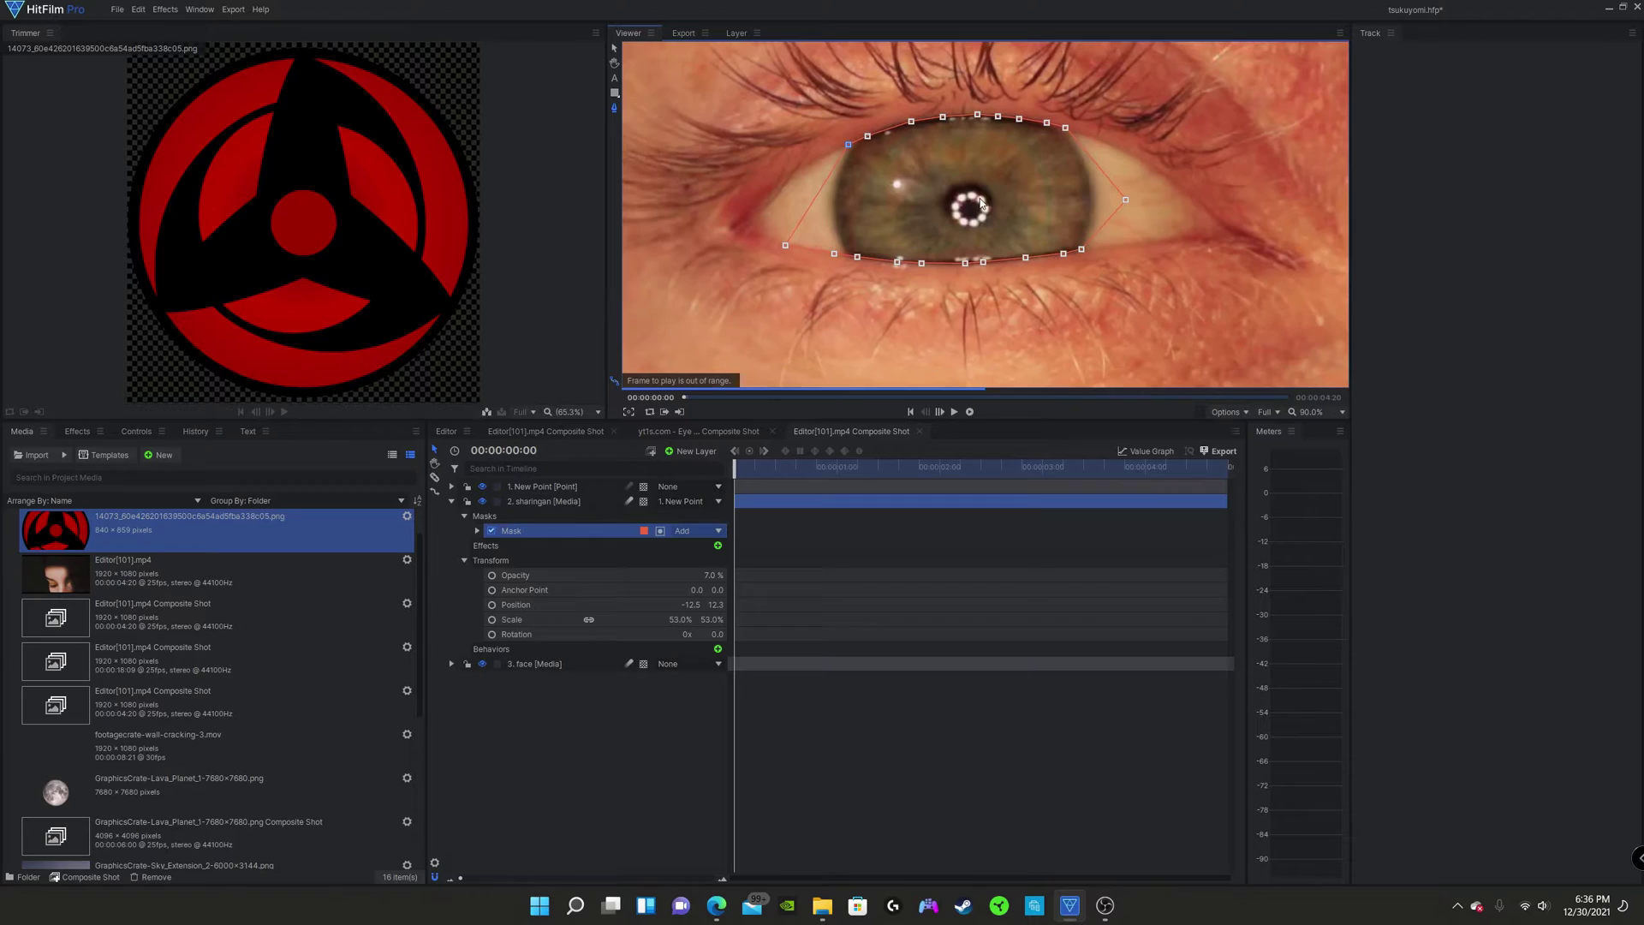
scroll(982, 204, "up", 1)
left_click_drag(710, 575, 943, 186)
scroll(944, 185, "down", 6)
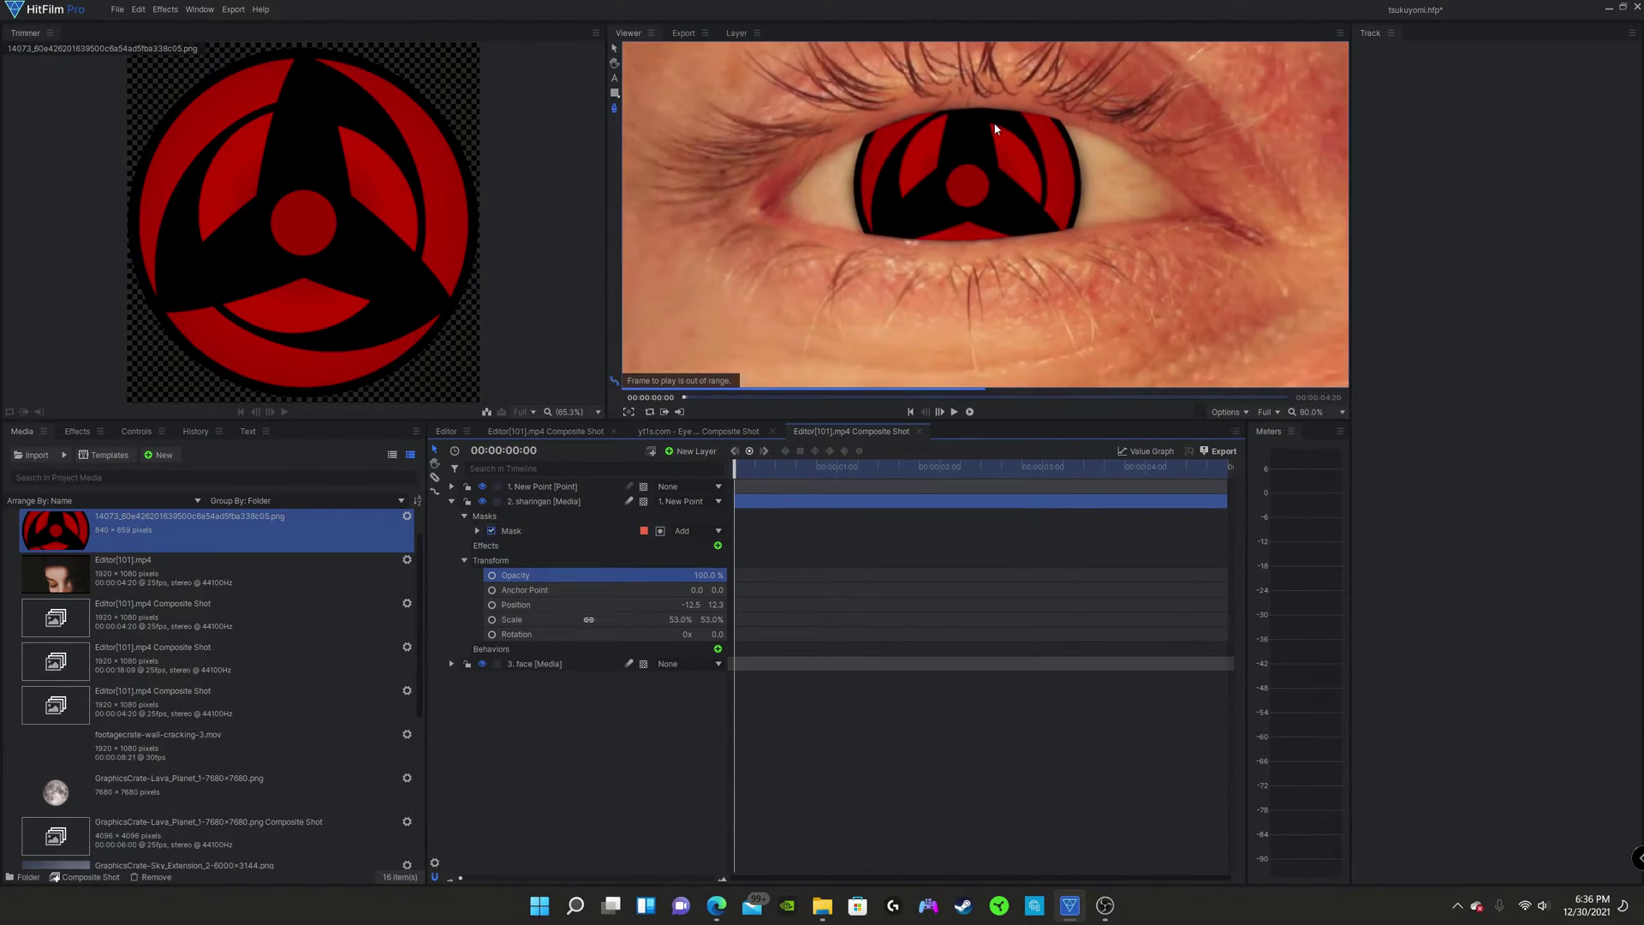
scroll(995, 123, "up", 5)
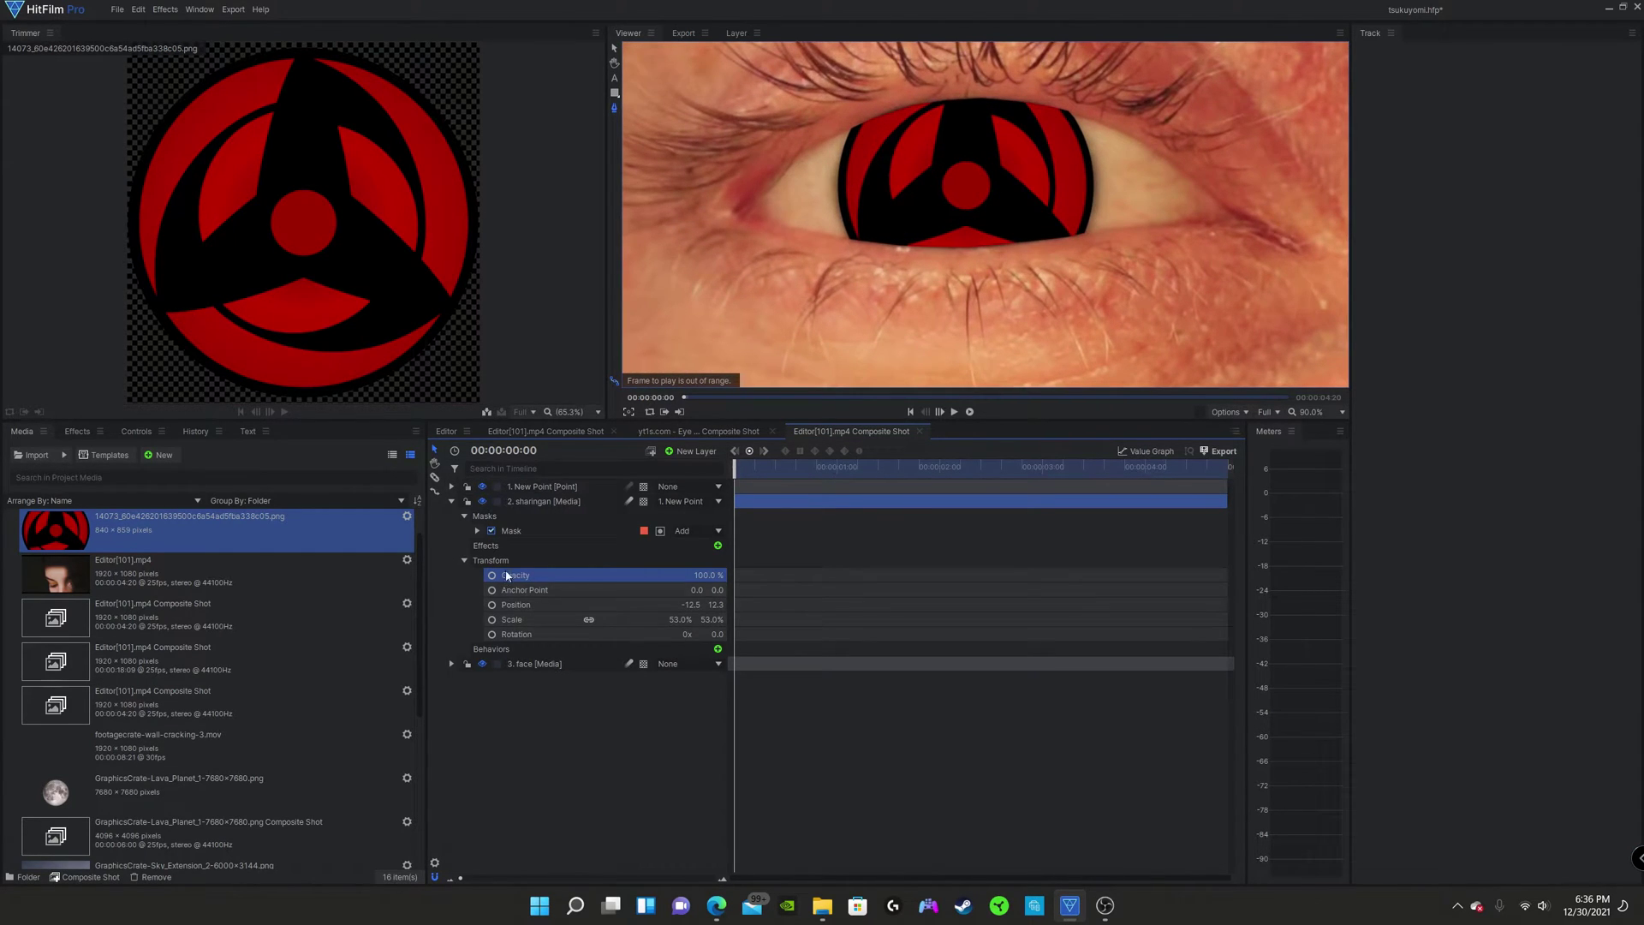
Step: Set the sharingan mask's feather strength to 25 px and inspect the softened edges along the eyelids
left_click(465, 562)
left_click(477, 530)
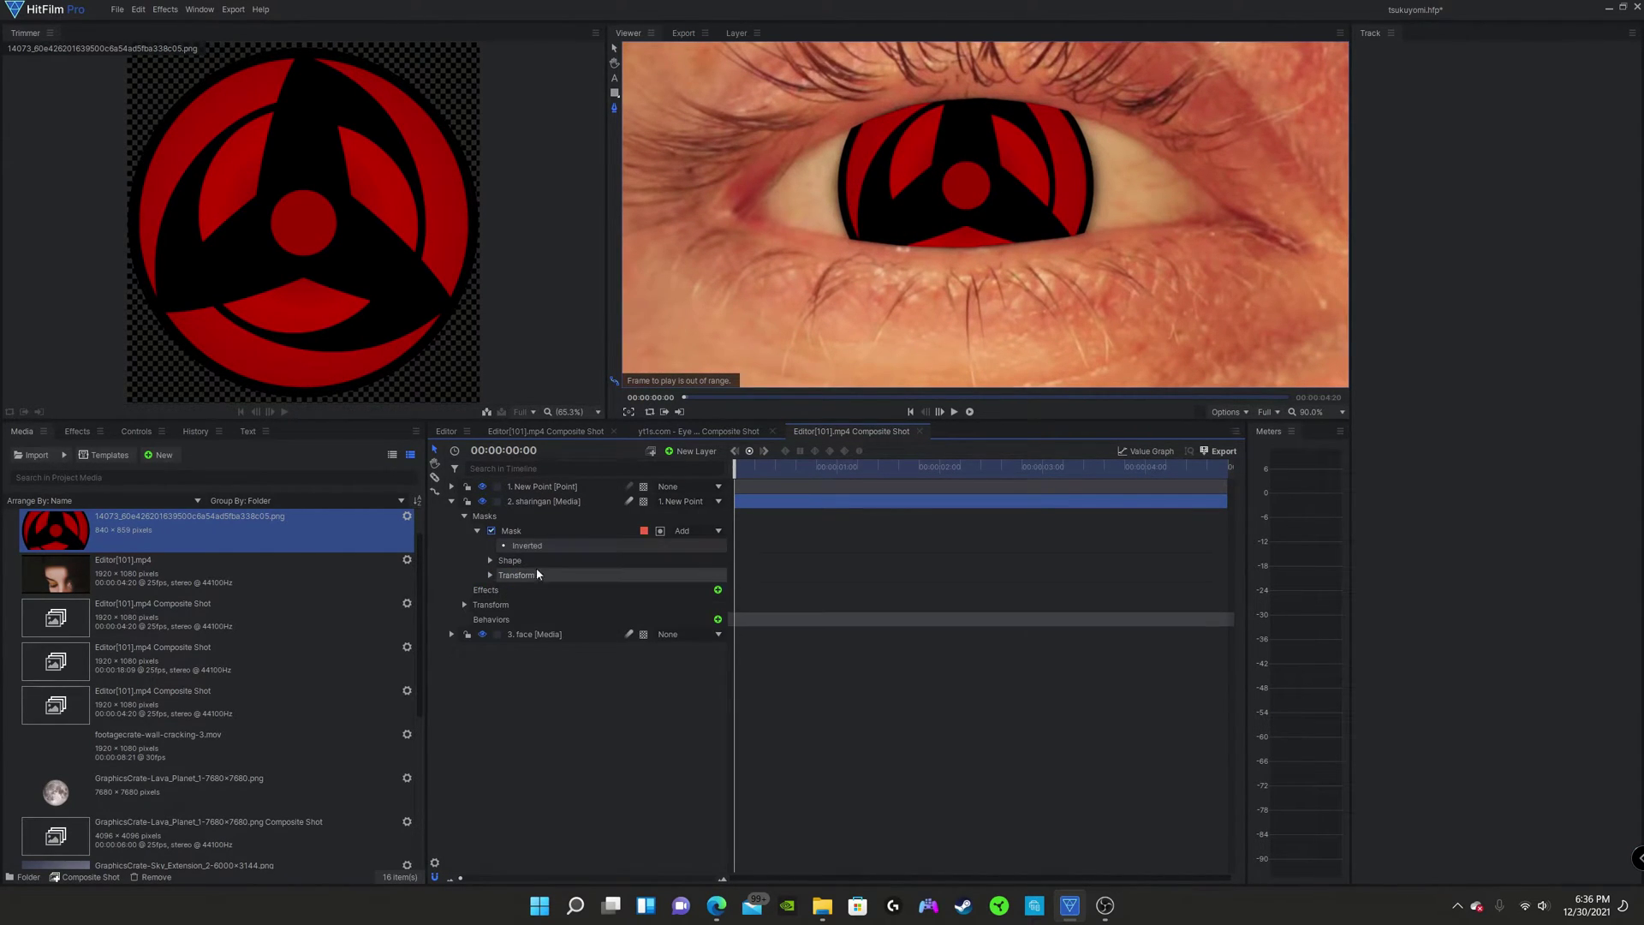
scroll(928, 113, "up", 1)
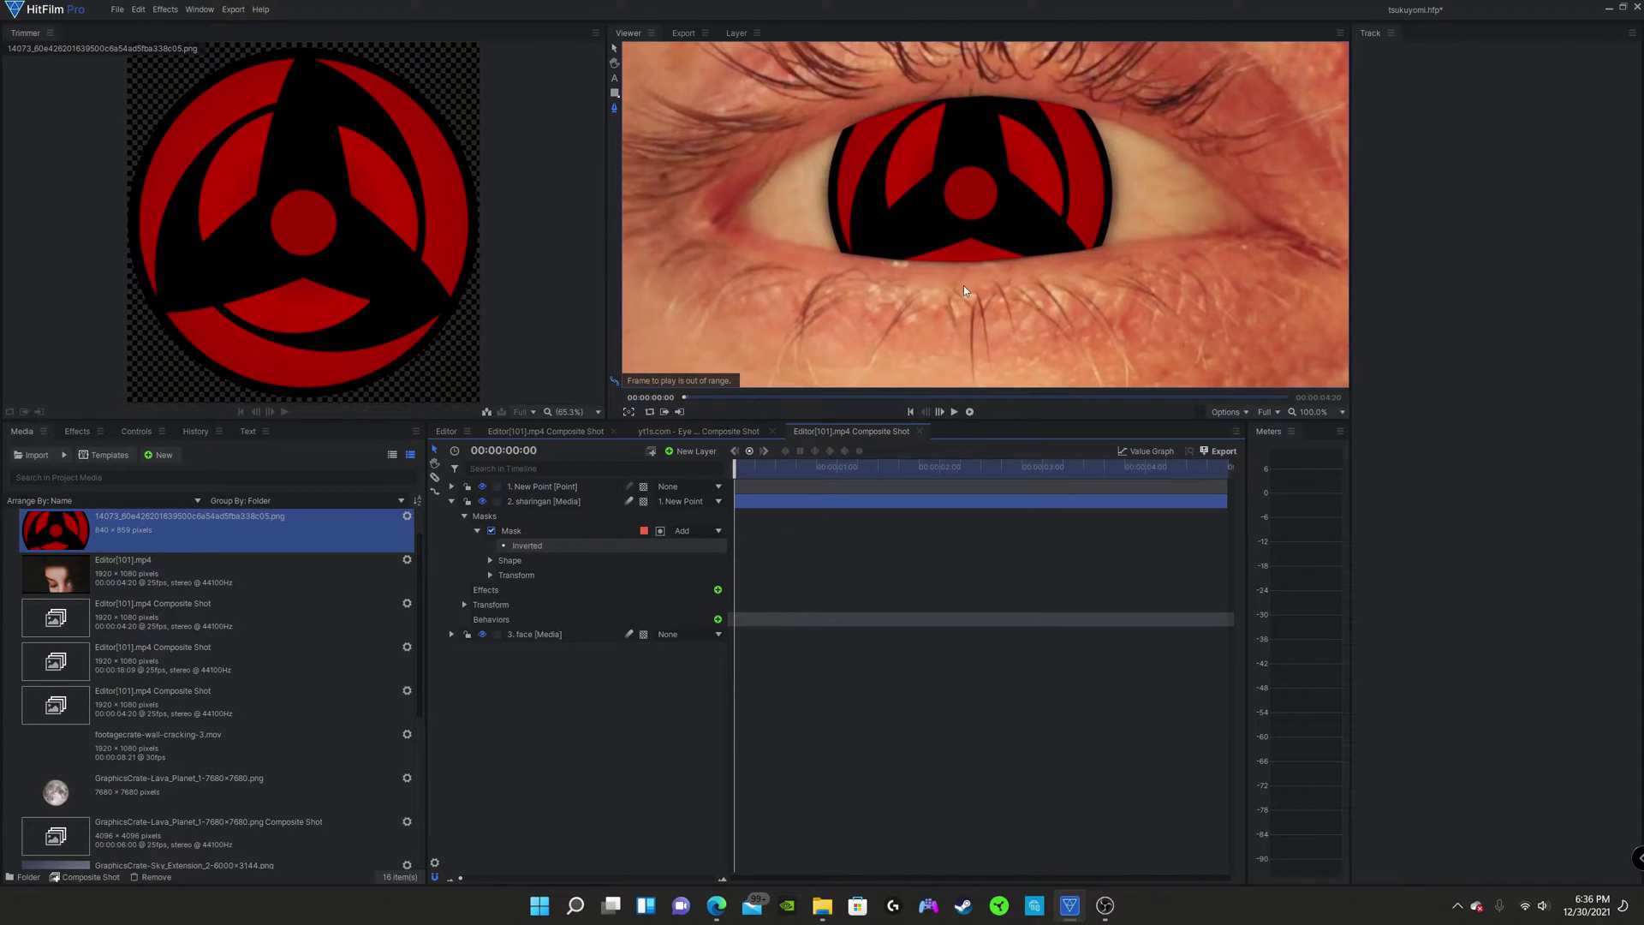
left_click(492, 560)
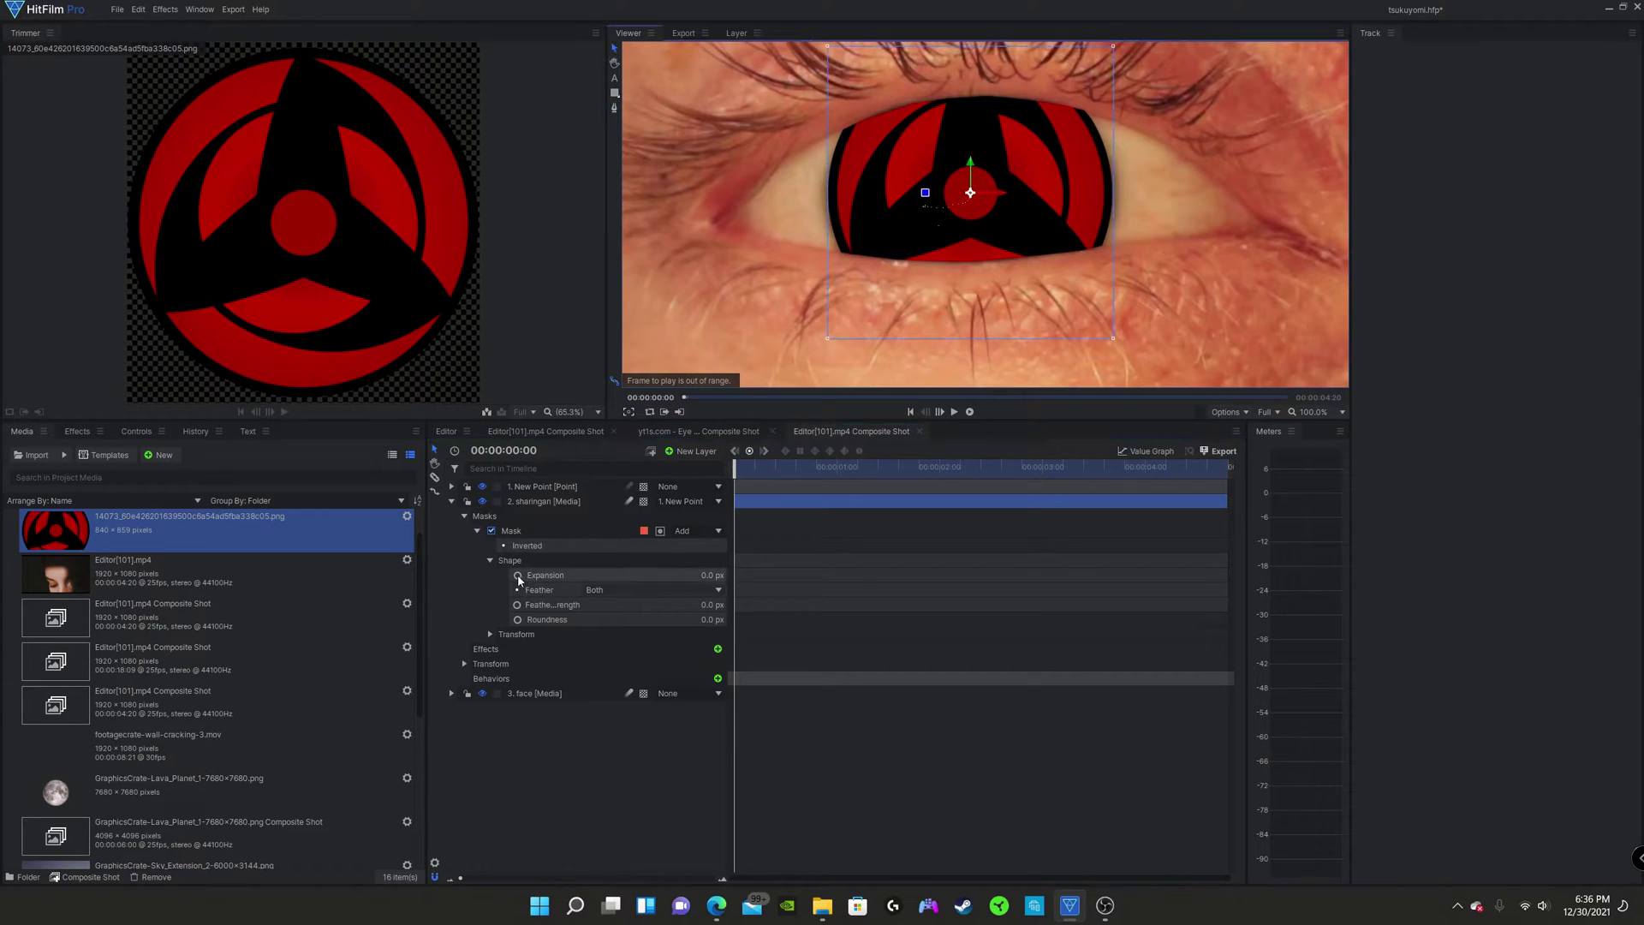
left_click(514, 531)
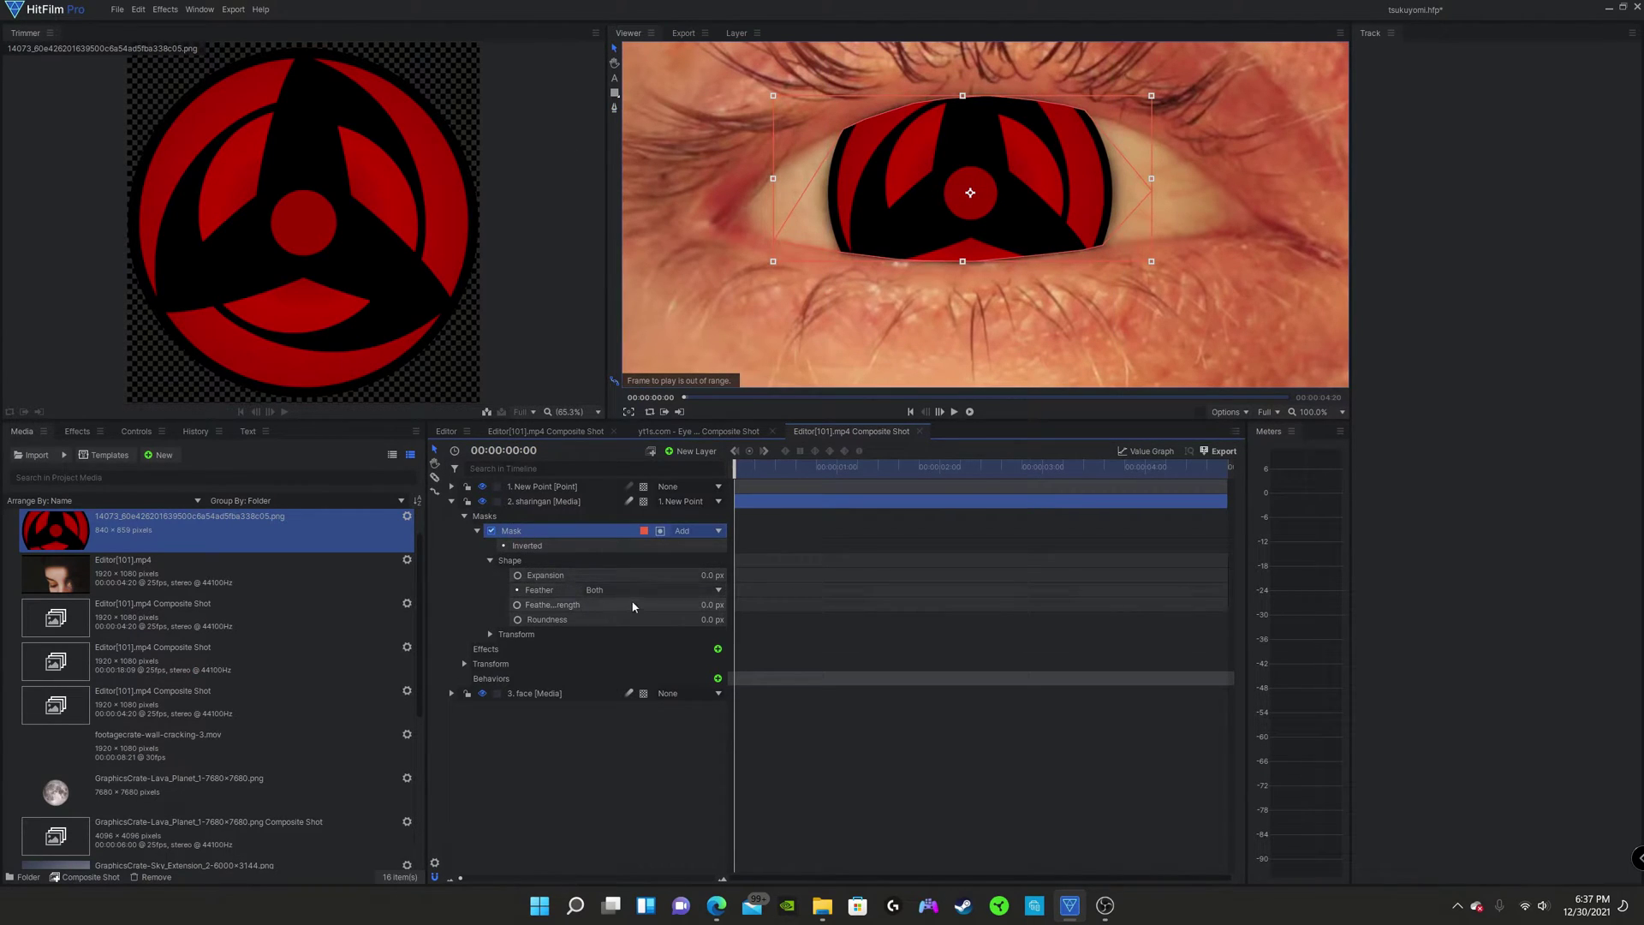
mouse_move(712, 604)
left_mouse_down()
mouse_move(736, 605)
mouse_move(693, 623)
left_mouse_up()
left_click(653, 751)
scroll(1028, 137, "down", 2)
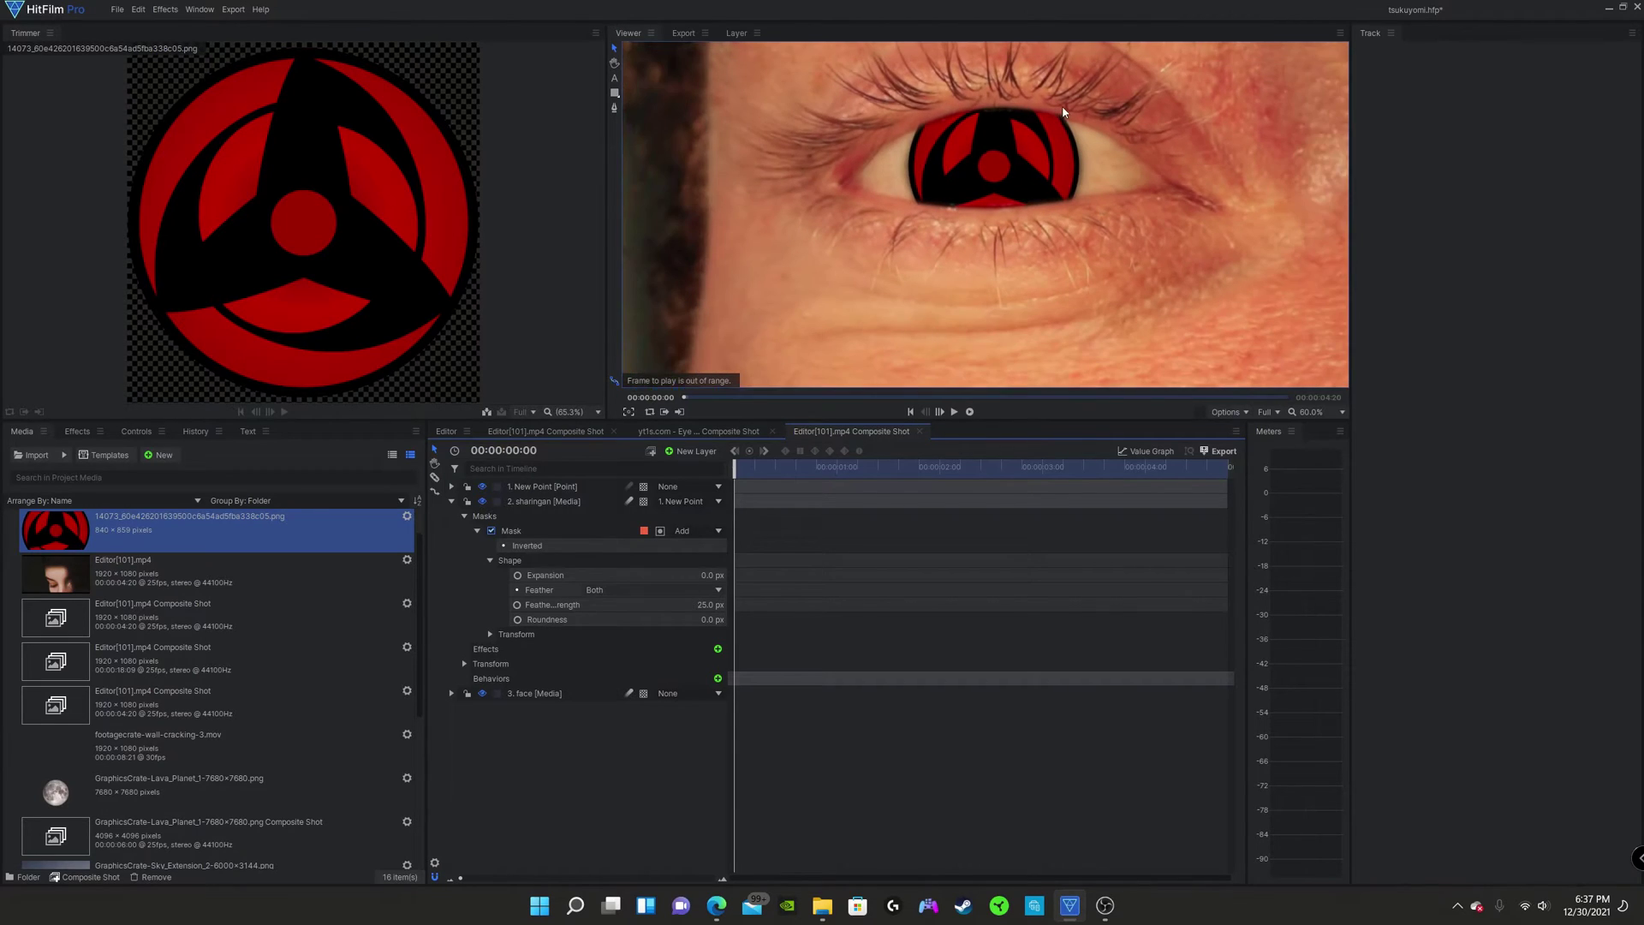
scroll(1077, 234, "up", 2)
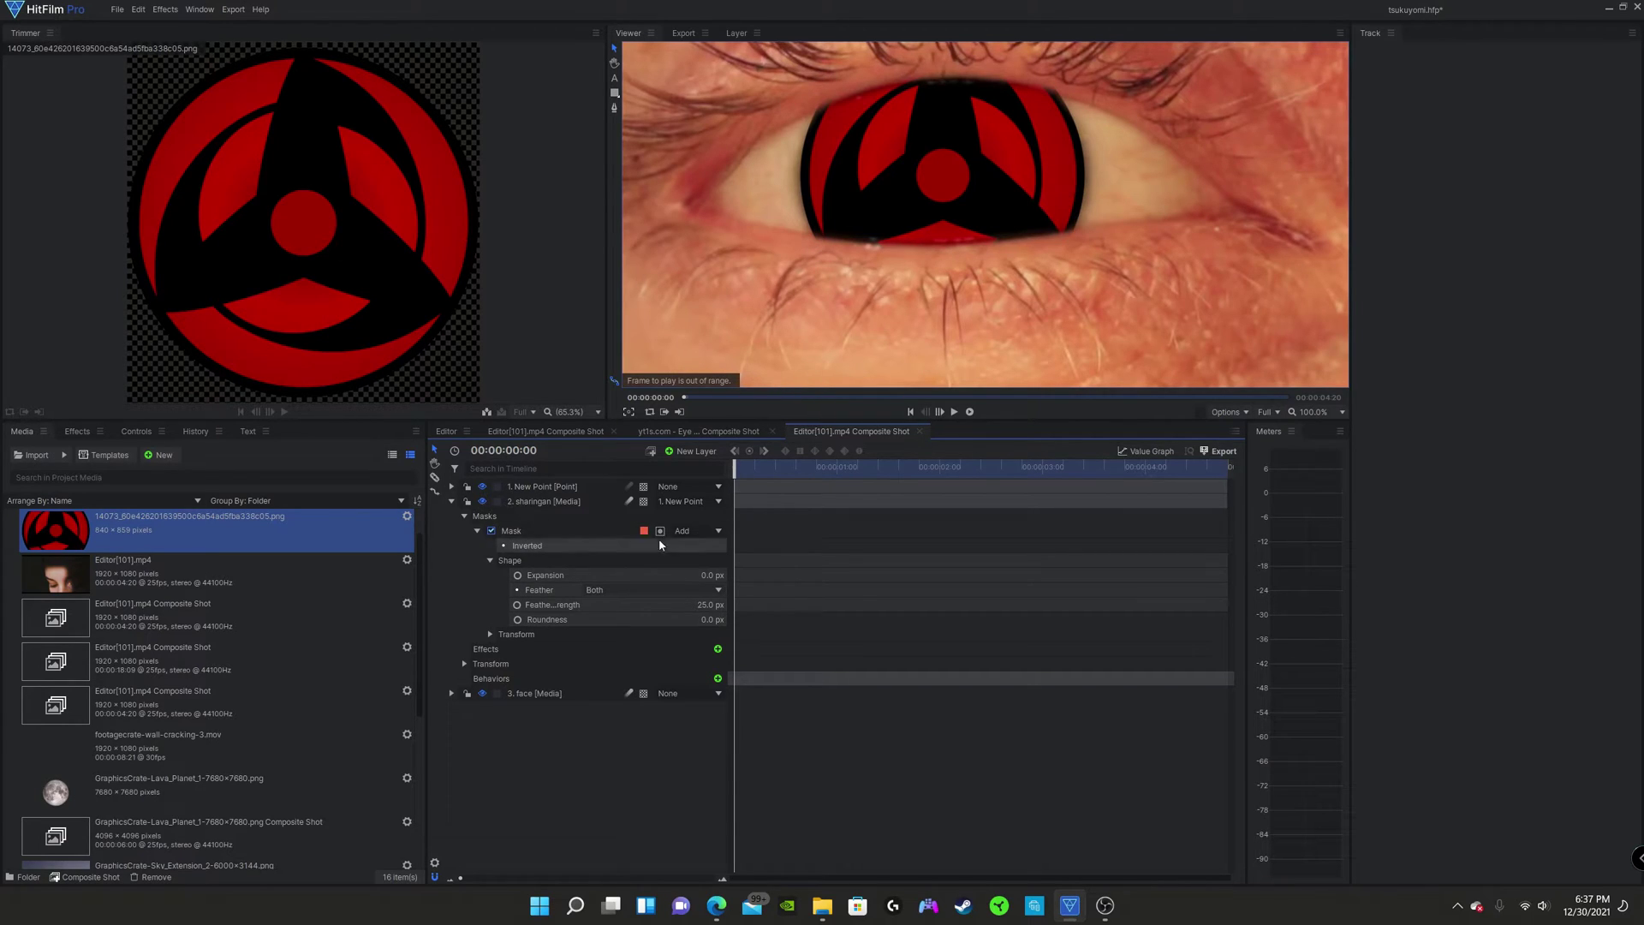
Step: Set the sharingan mask's expansion to -7 px and inspect the tightened edges along the eyelids
left_click_drag(710, 575, 699, 575)
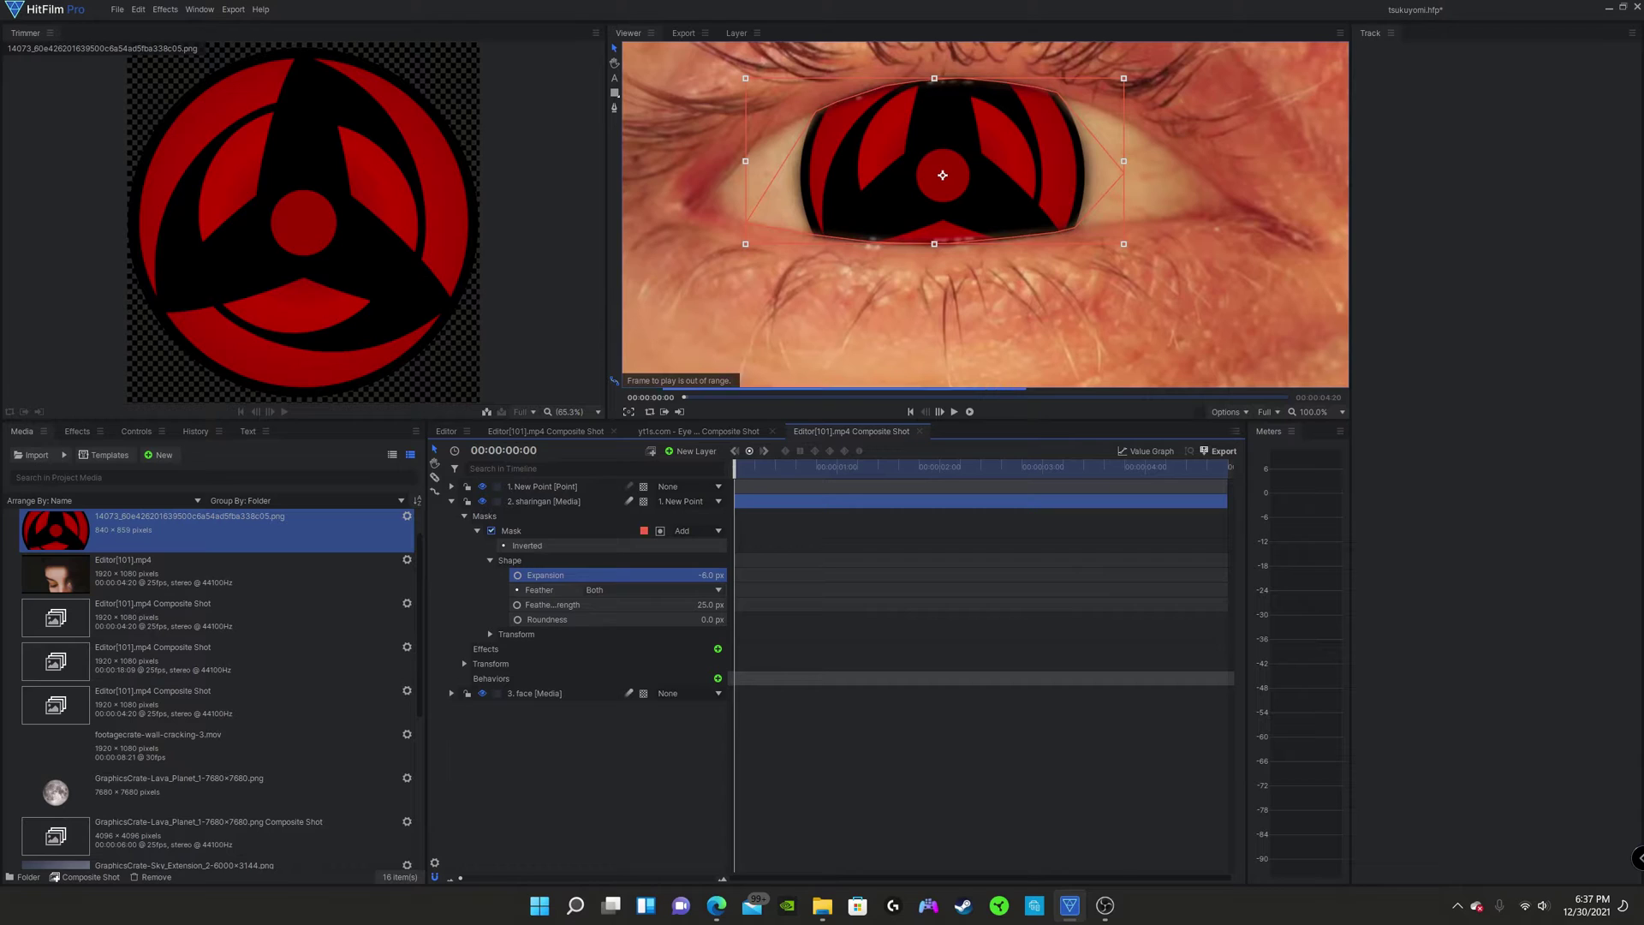
left_click(908, 283)
scroll(943, 91, "up", 1)
scroll(963, 141, "down", 1)
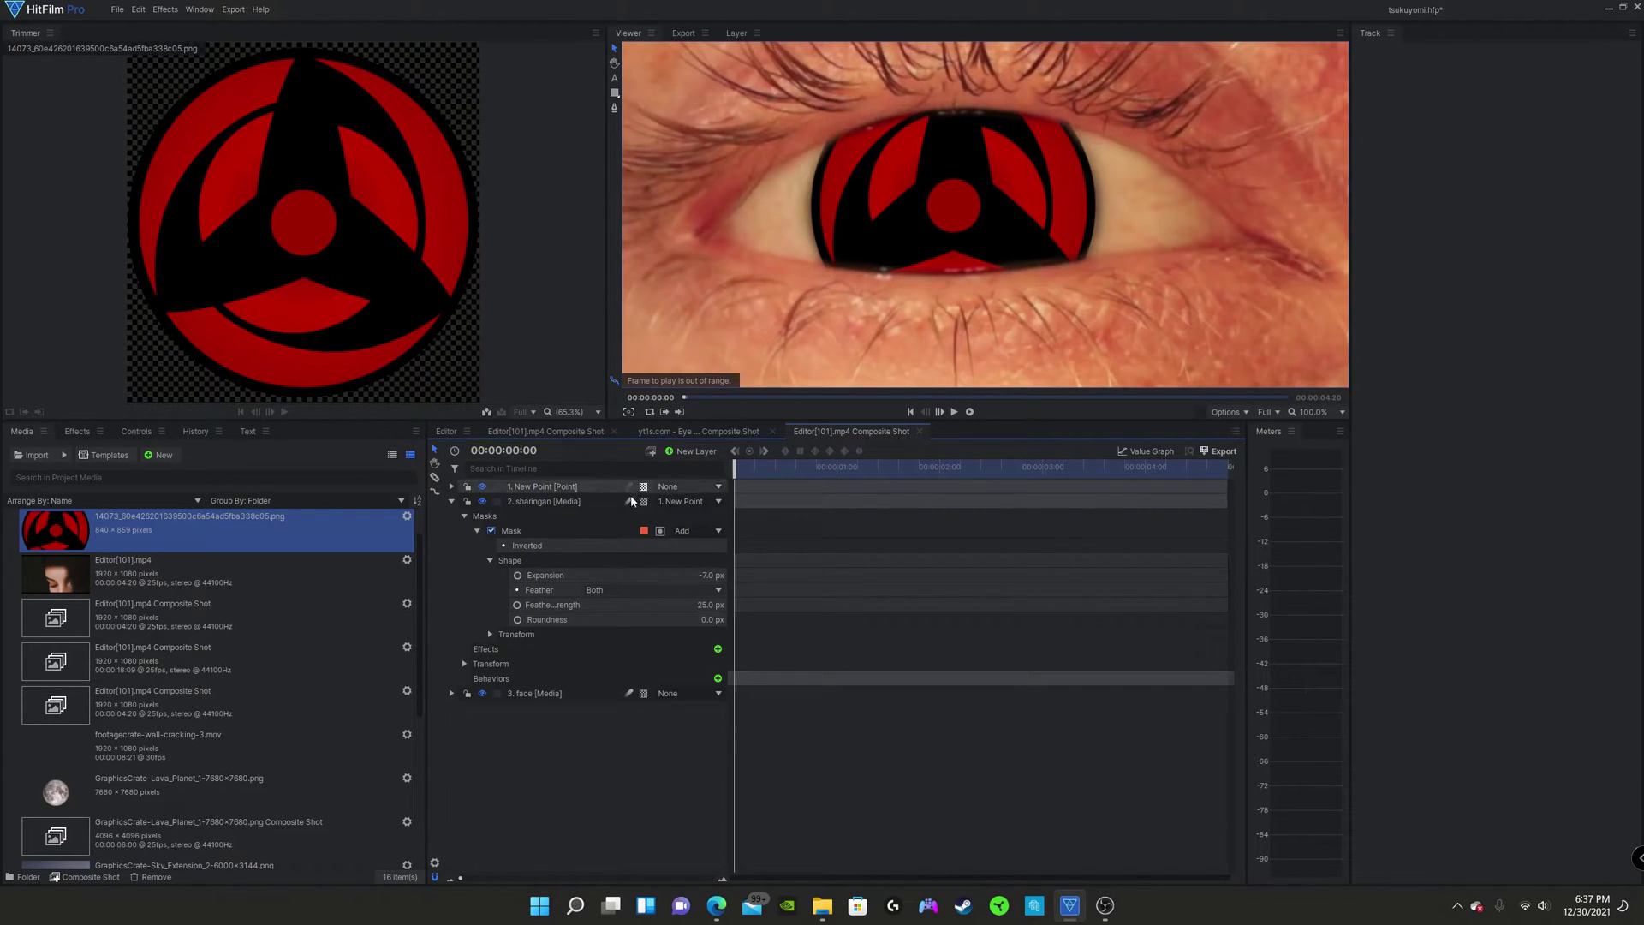
scroll(835, 253, "up", 3)
scroll(783, 268, "down", 1)
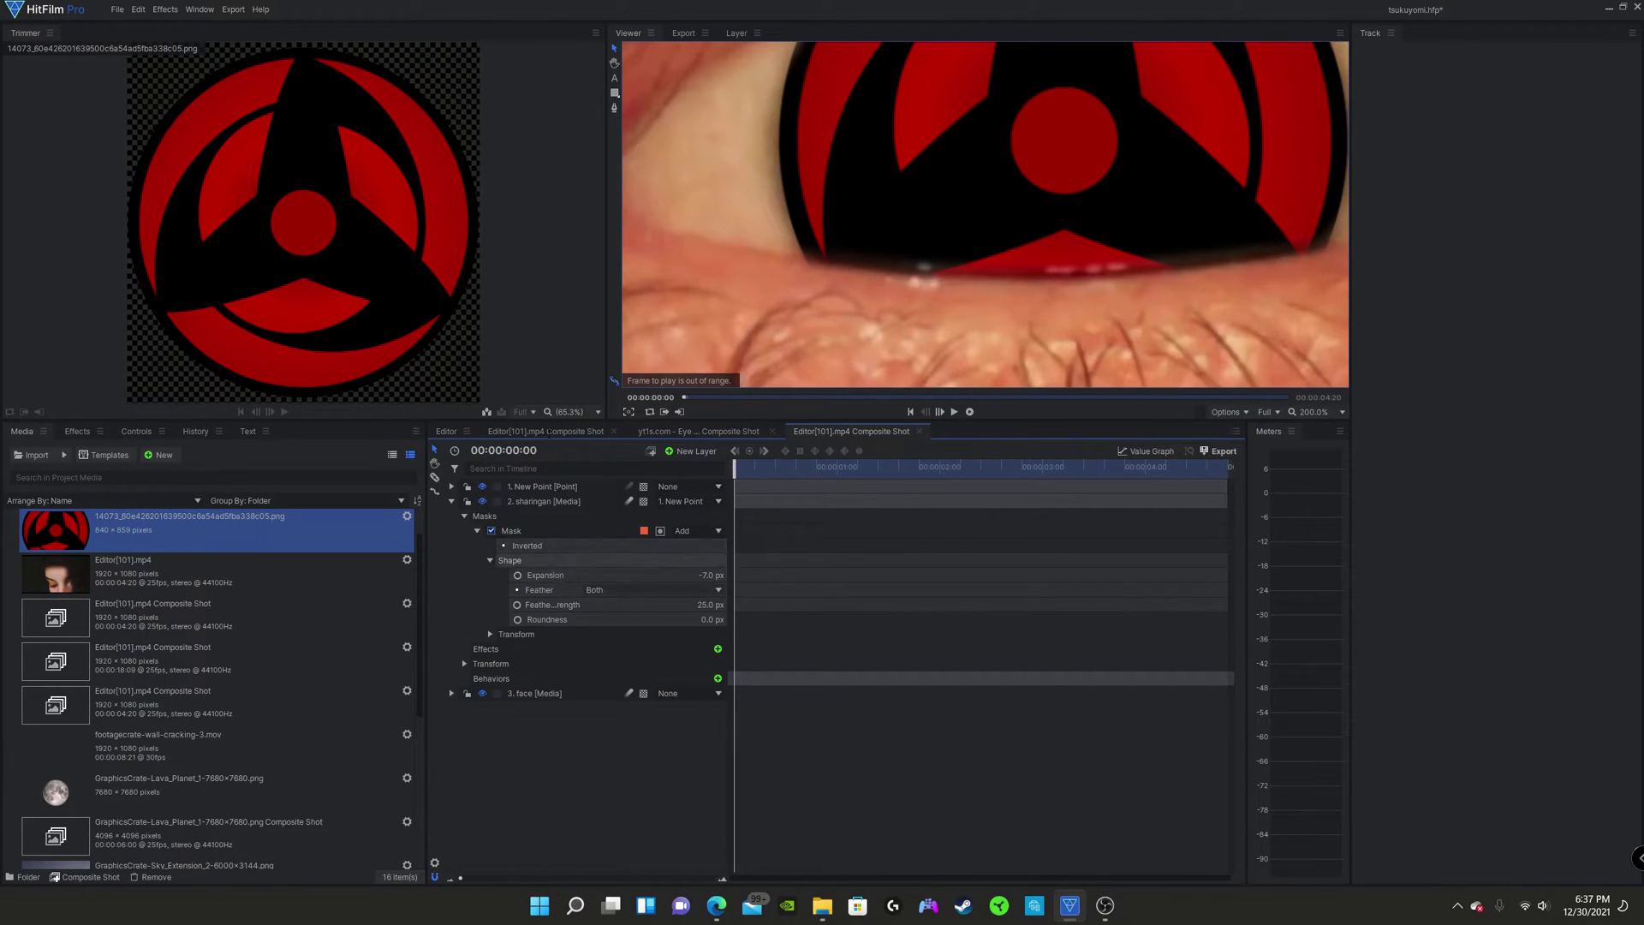
Step: Select the sharingan mask and pull its stray point beside the lower-left iris edge up into the eye white
left_click(510, 531)
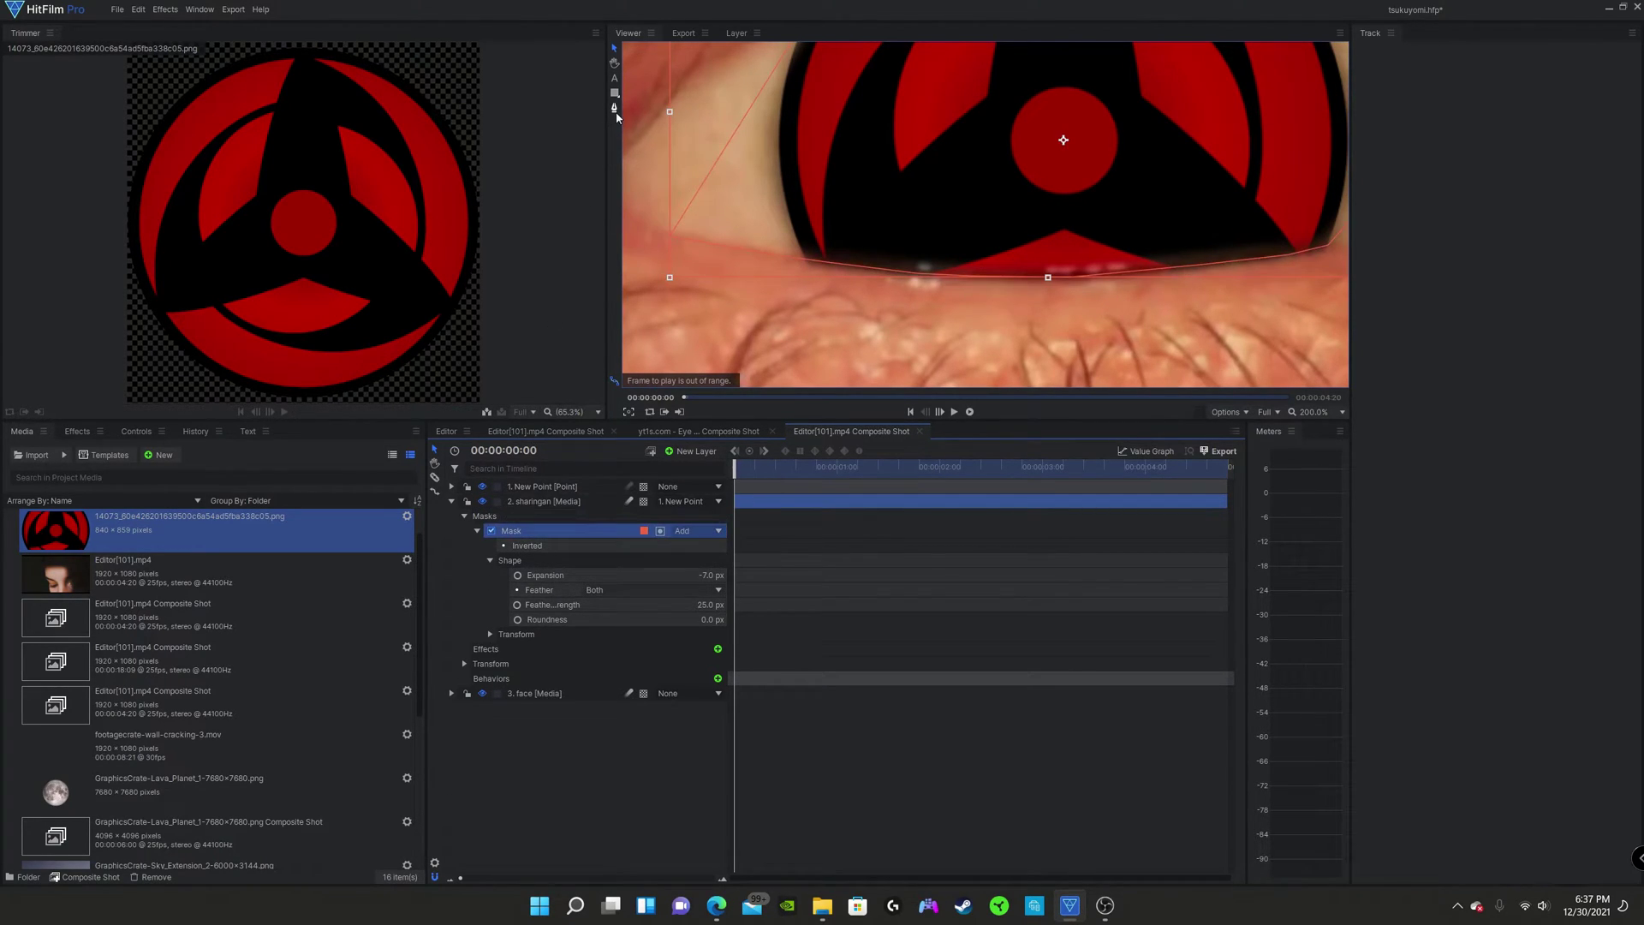
left_click_drag(778, 256, 780, 234)
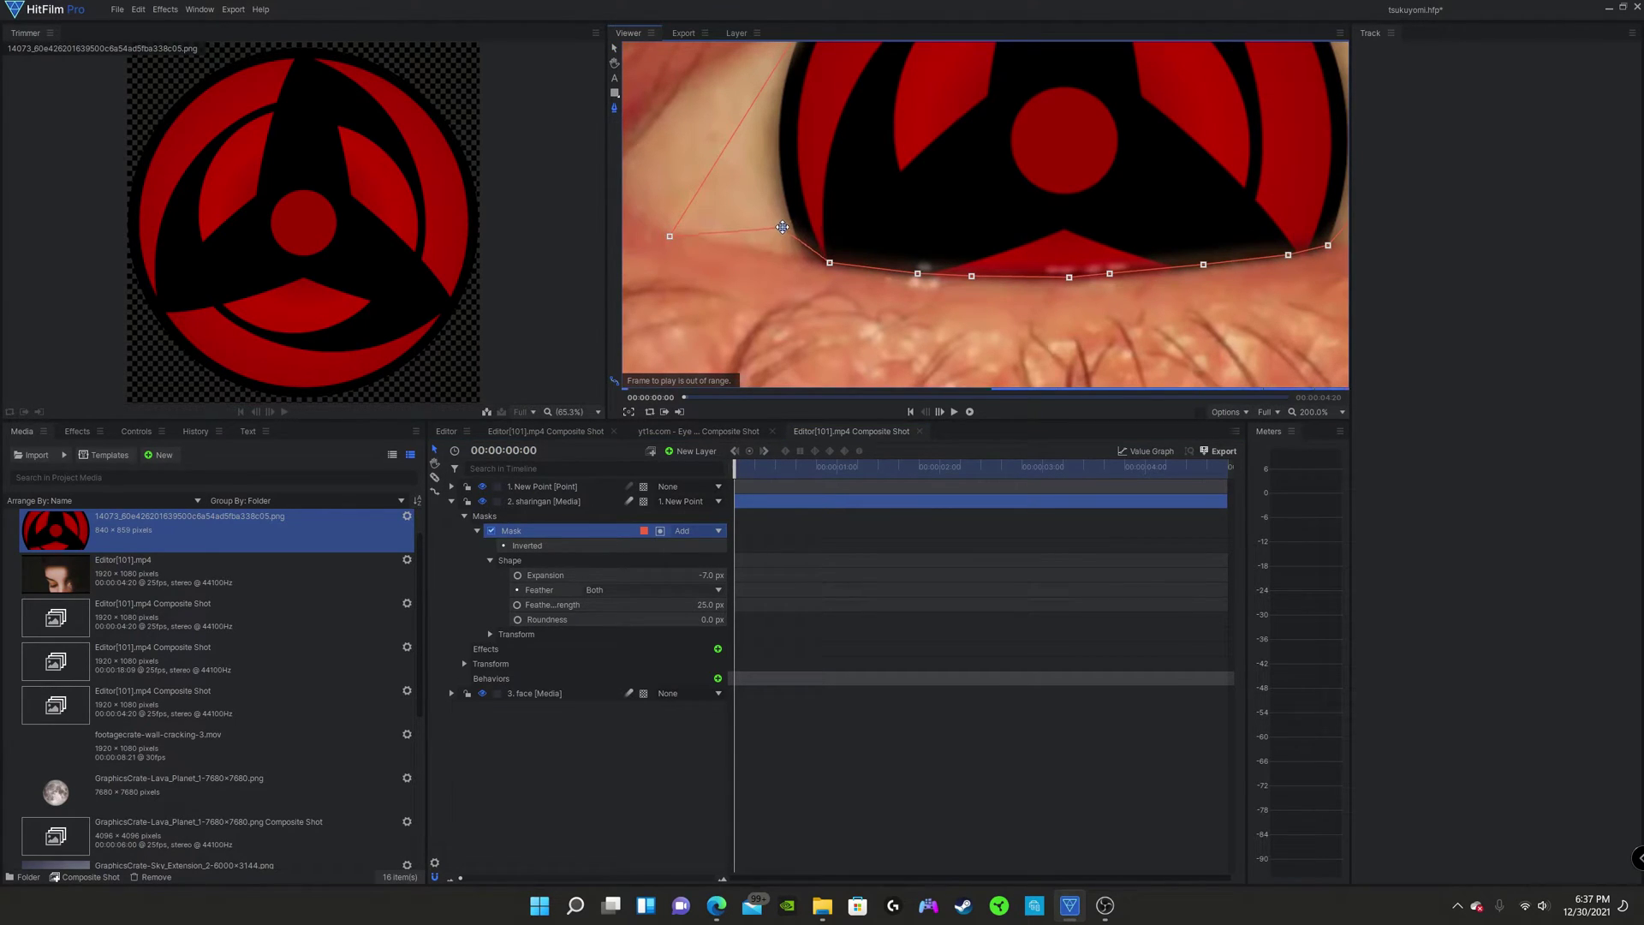
scroll(809, 158, "down", 4)
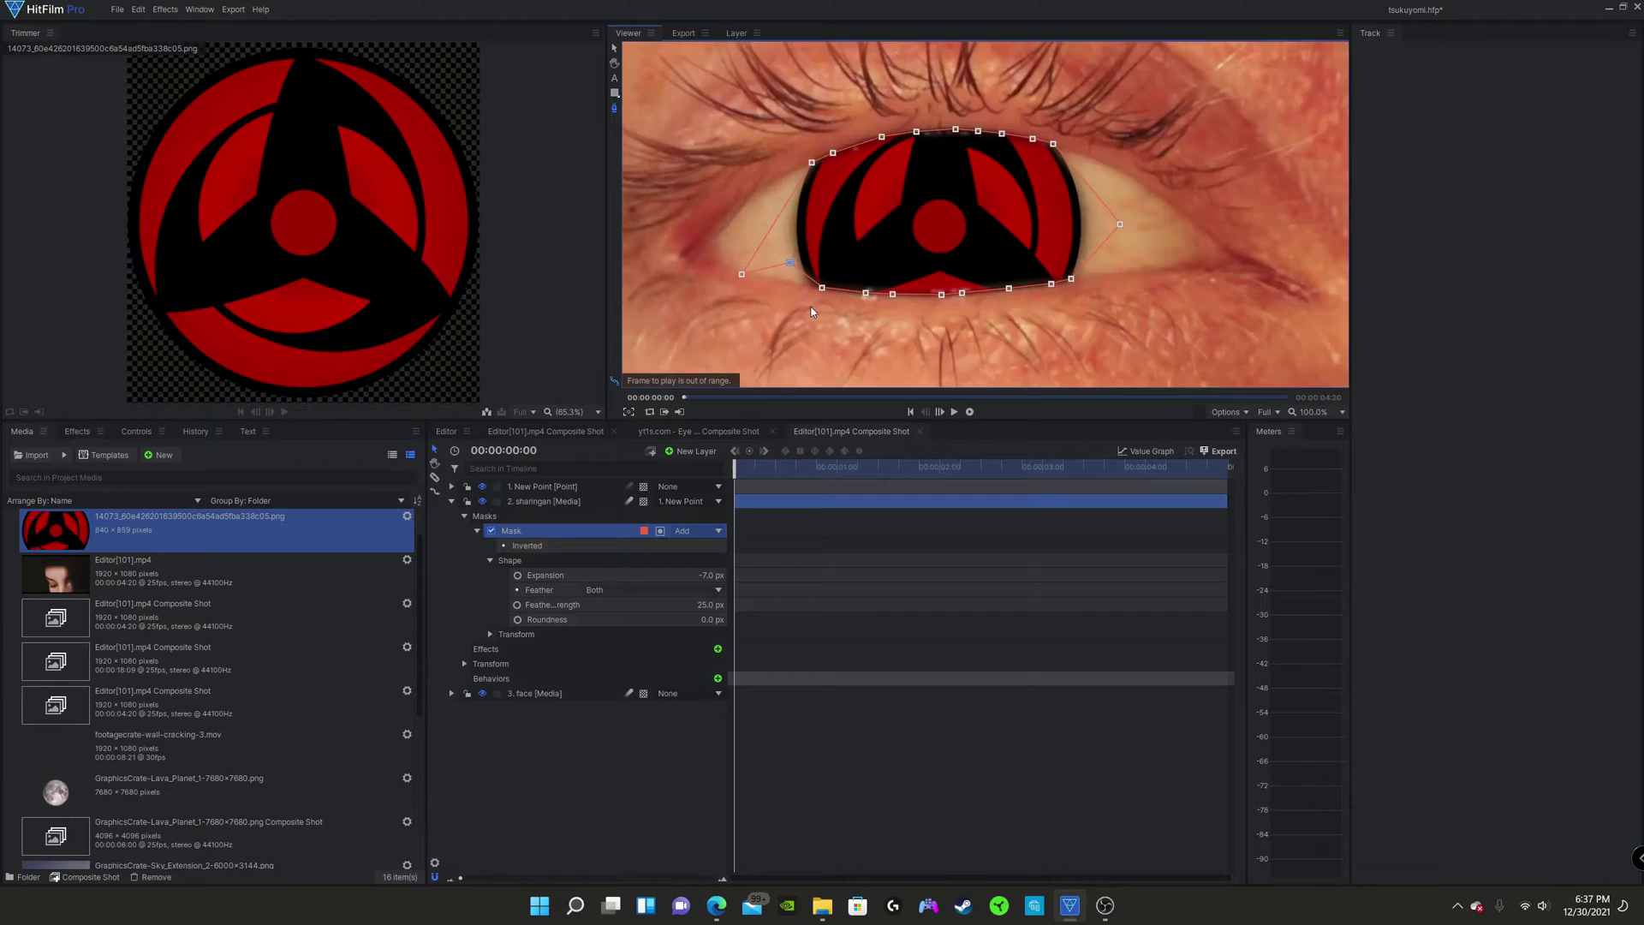
Step: Scrub through the composite shot to about 00:00:03:19 and back to the start to check how the sharingan follows the eye
left_click_drag(736, 469, 1083, 490)
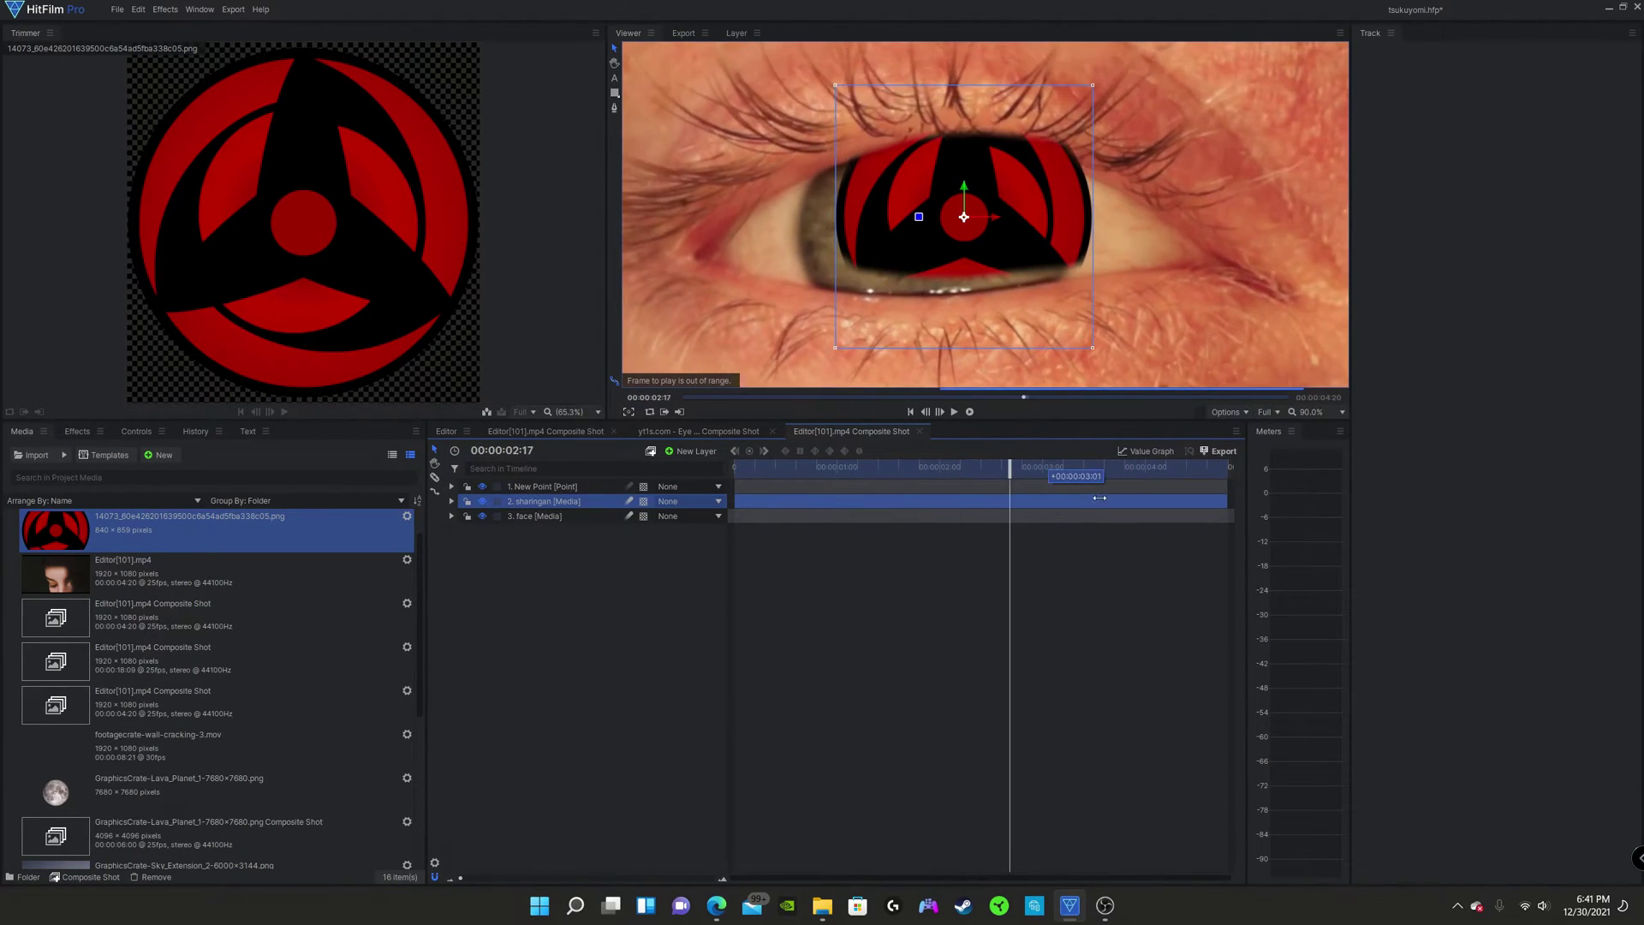
left_click_drag(1100, 498, 742, 503)
left_click(701, 502)
left_click(676, 541)
left_click_drag(1013, 484, 647, 474)
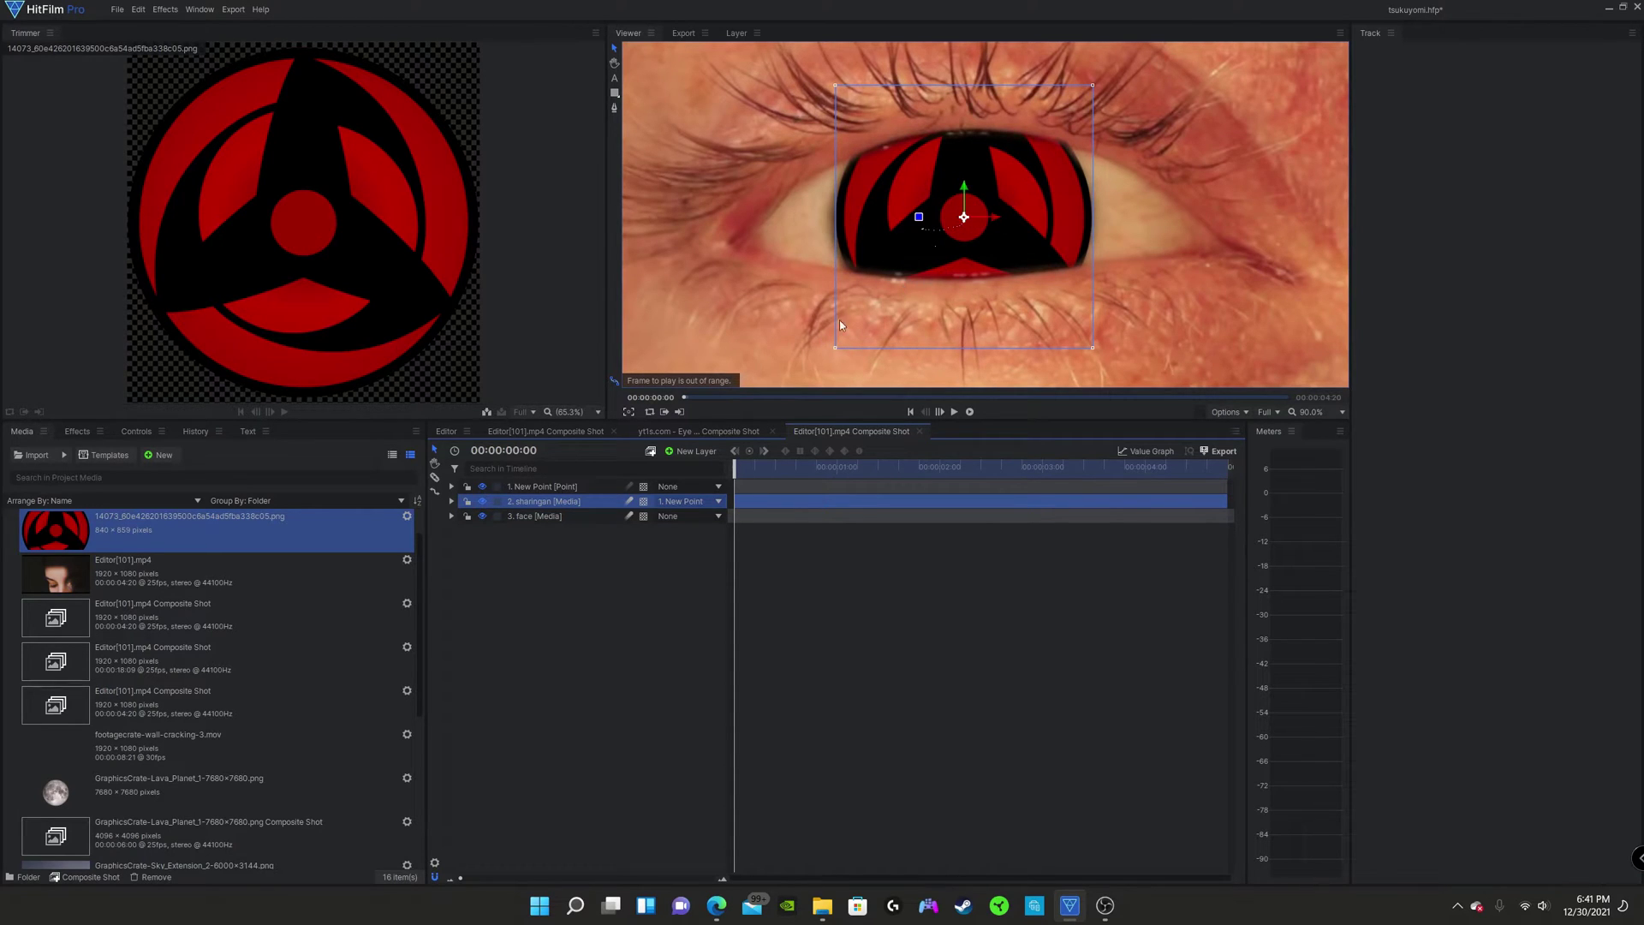
Step: Show the sharingan layer's transform properties and scrub to 00:00:01:17 and back to check its alignment with the iris
left_click(452, 502)
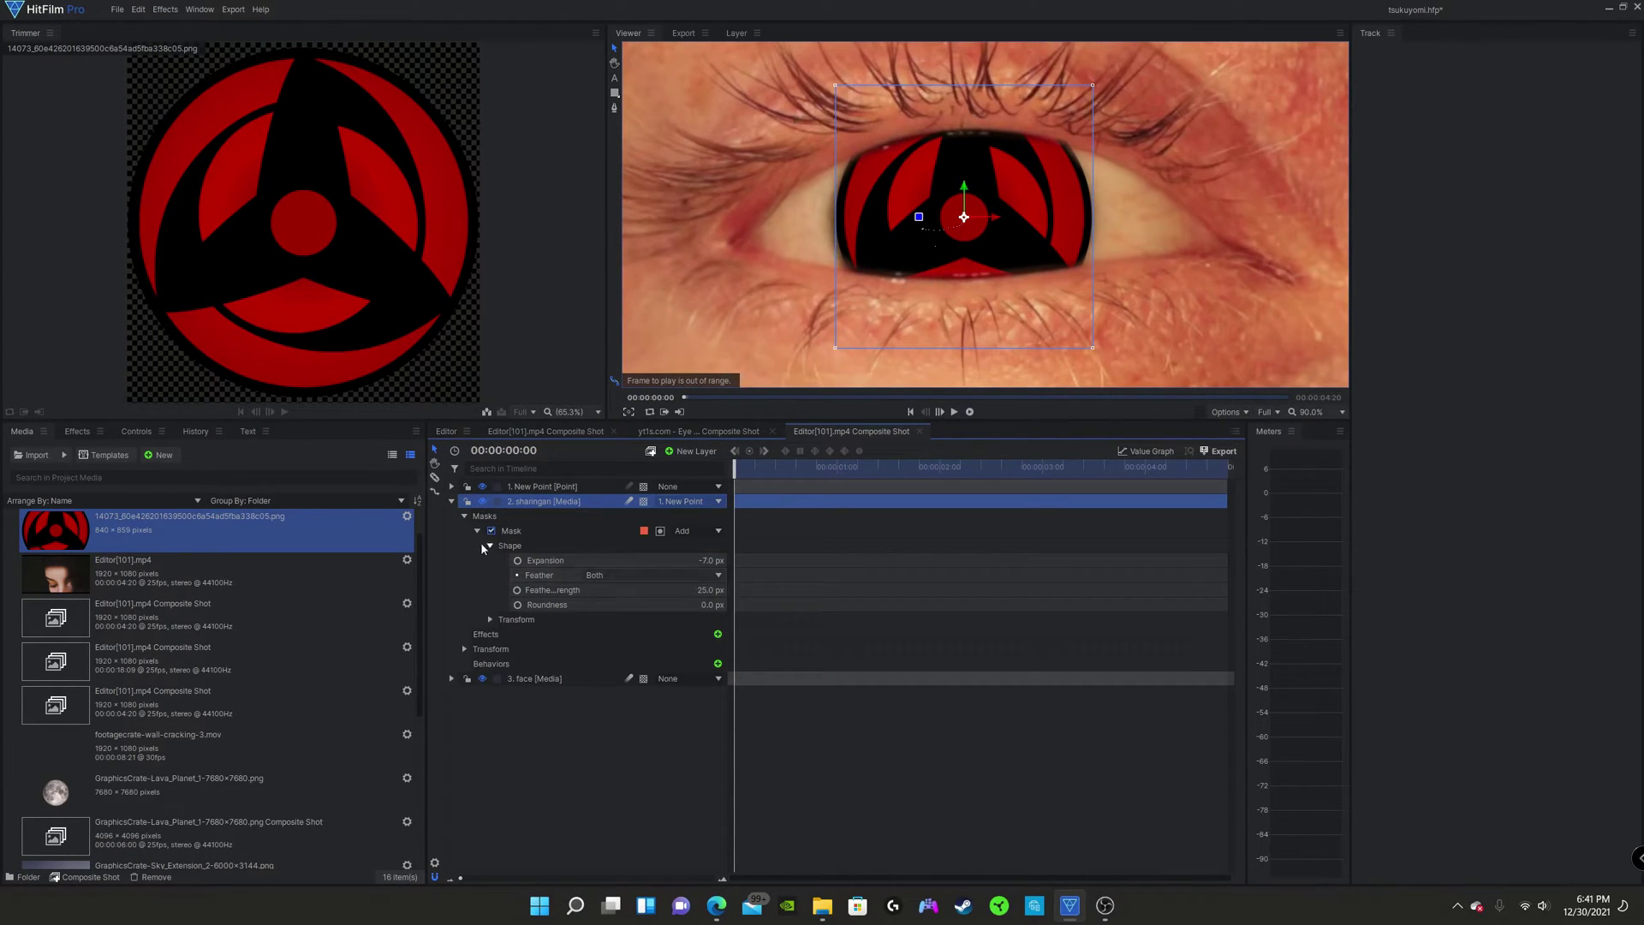
left_click(487, 545)
left_click(464, 516)
left_click(464, 546)
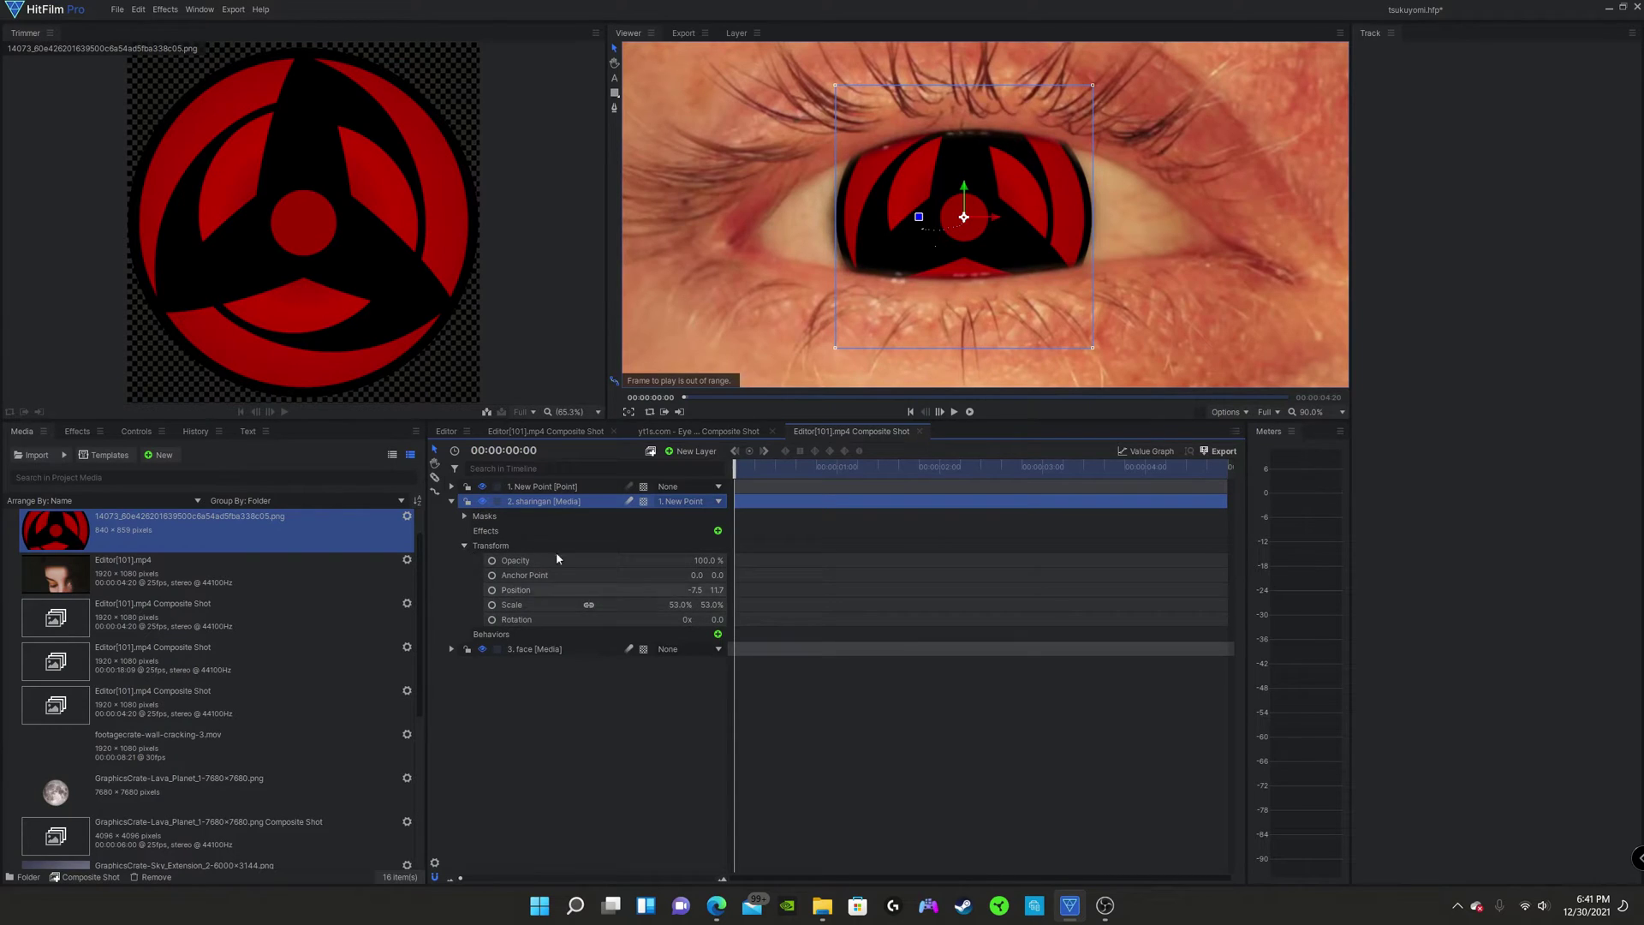
left_click_drag(737, 470, 893, 485)
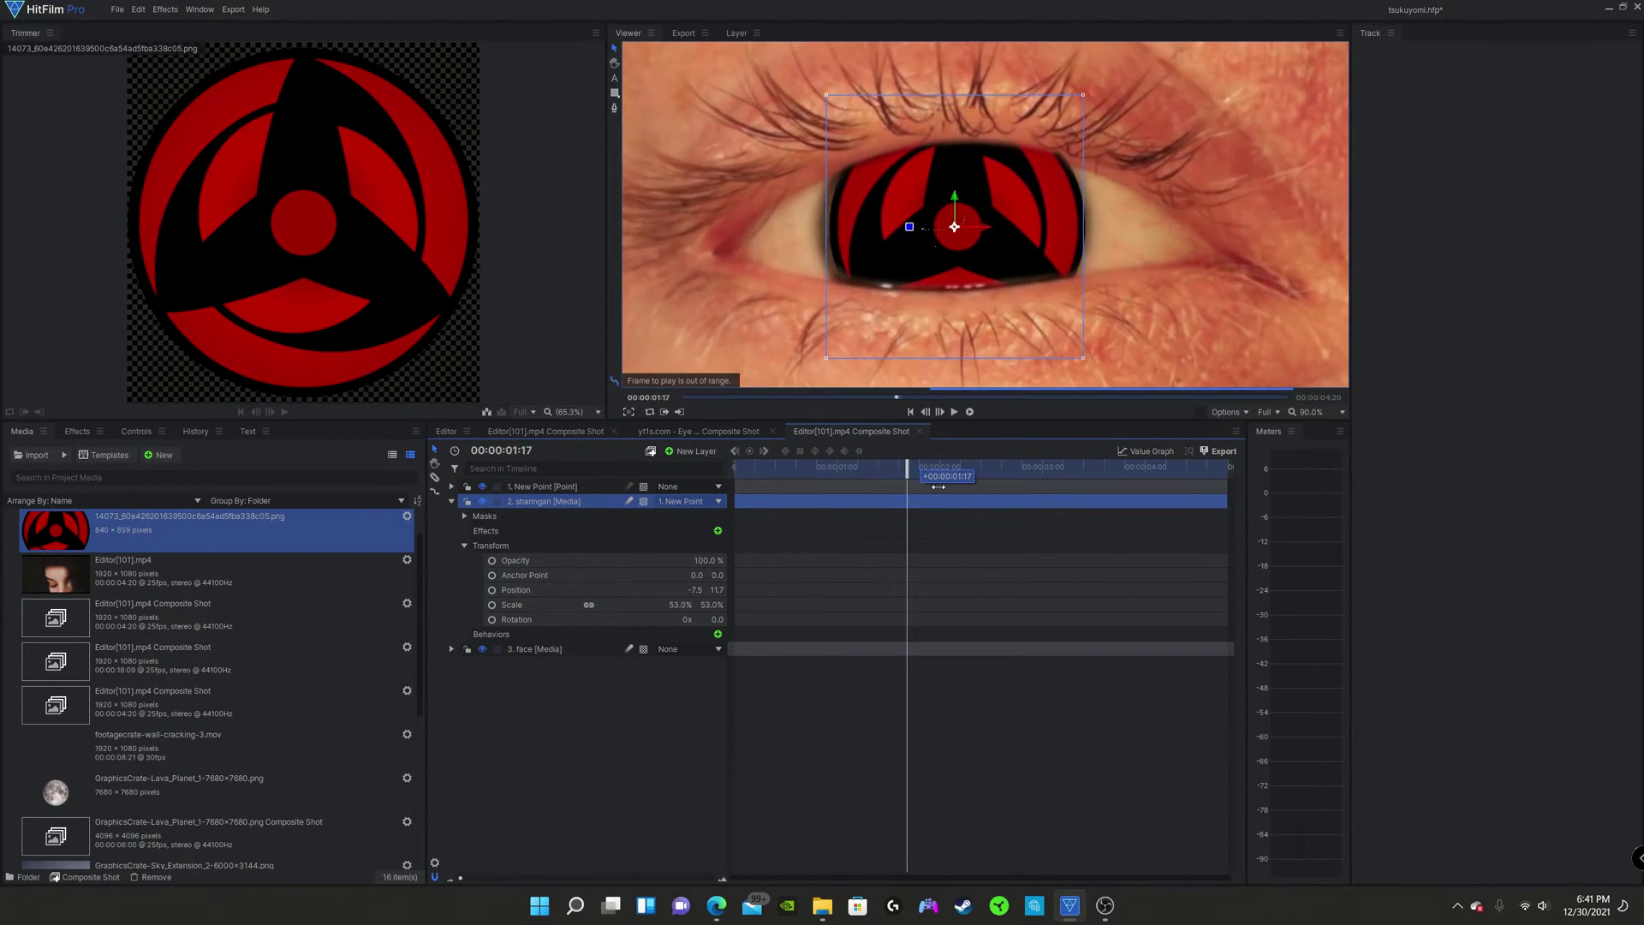
left_click_drag(938, 487, 700, 501)
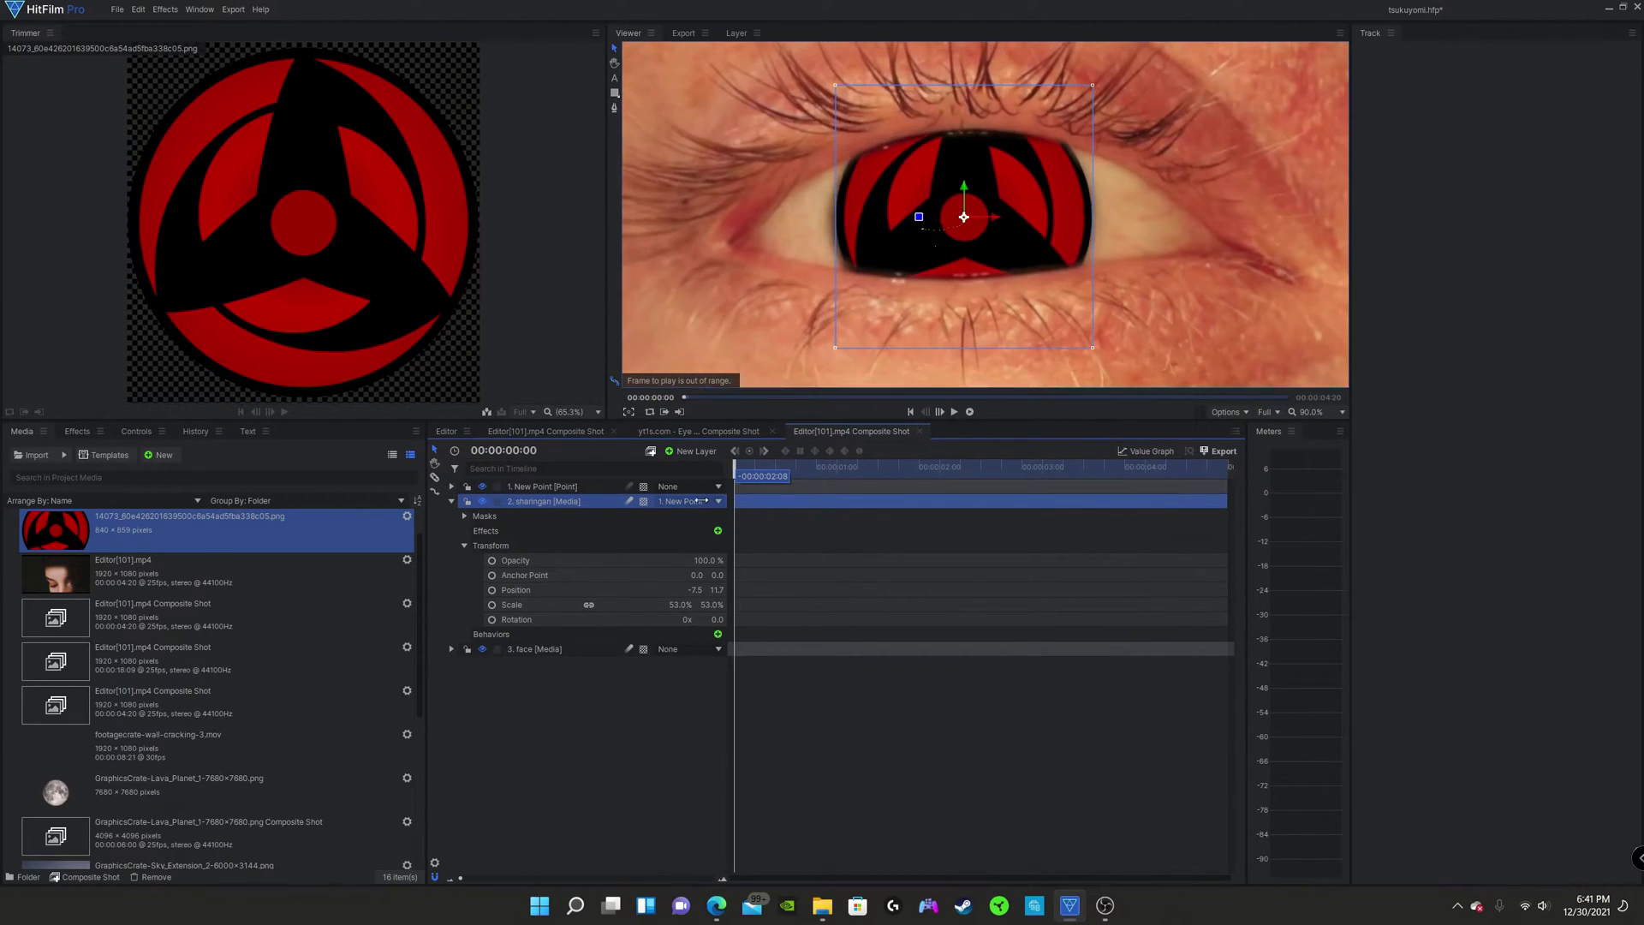
Step: Lower the sharingan layer's opacity to 17% and compare its outline with the real iris at the first frame
left_click_drag(707, 560, 628, 560)
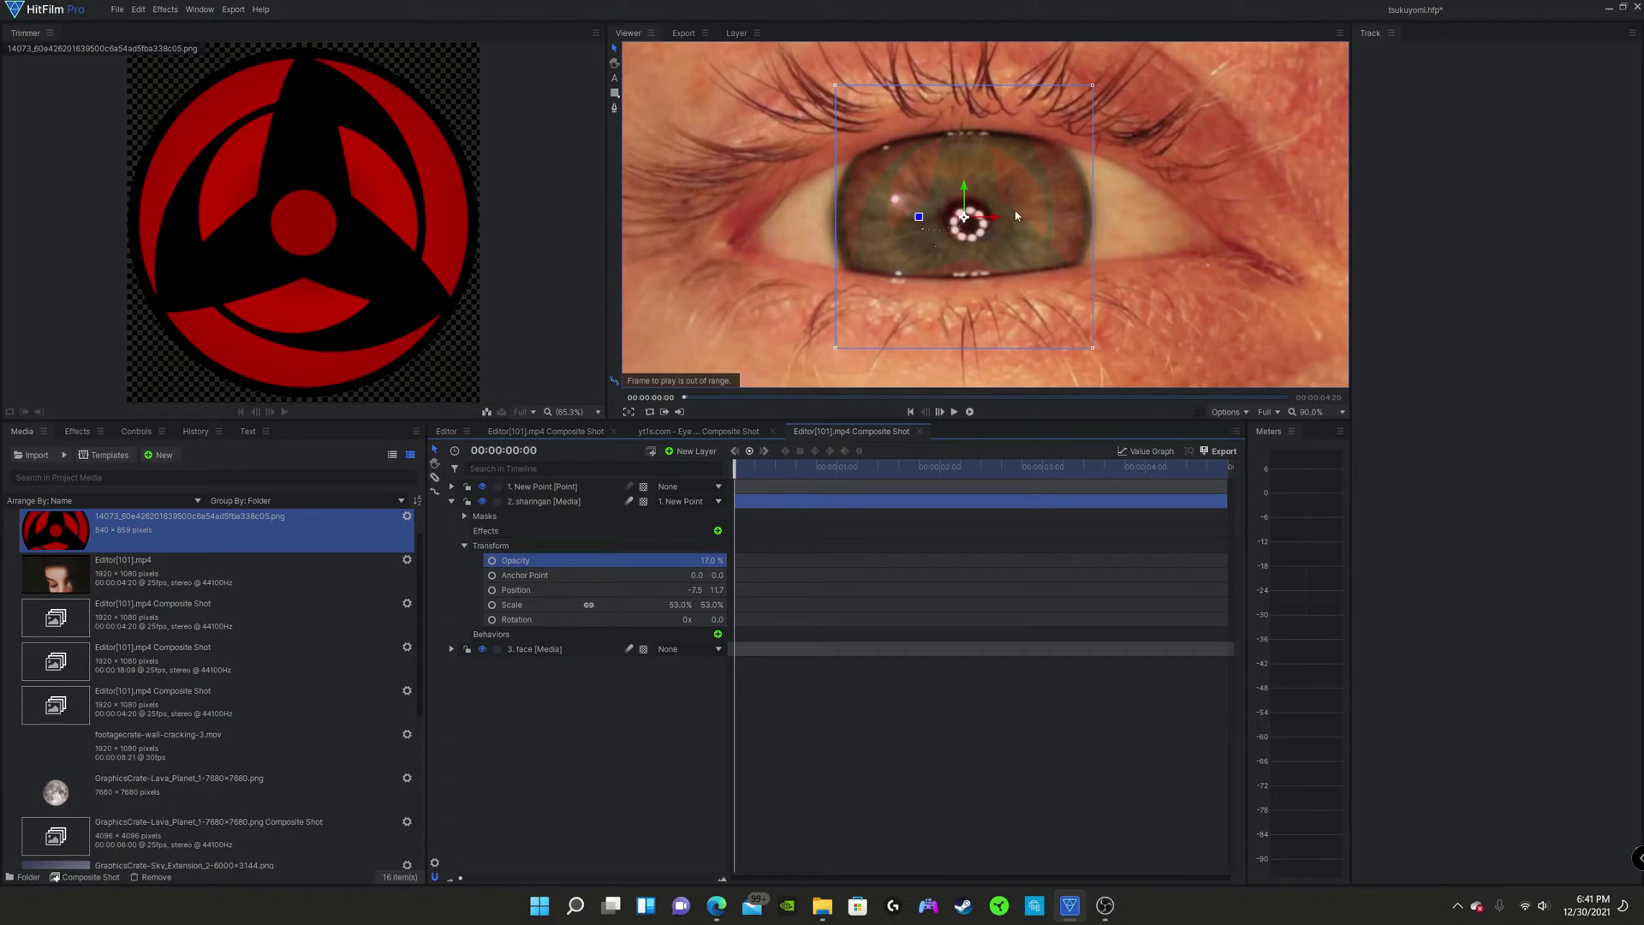
scroll(1016, 216, "up", 4)
scroll(867, 157, "down", 3)
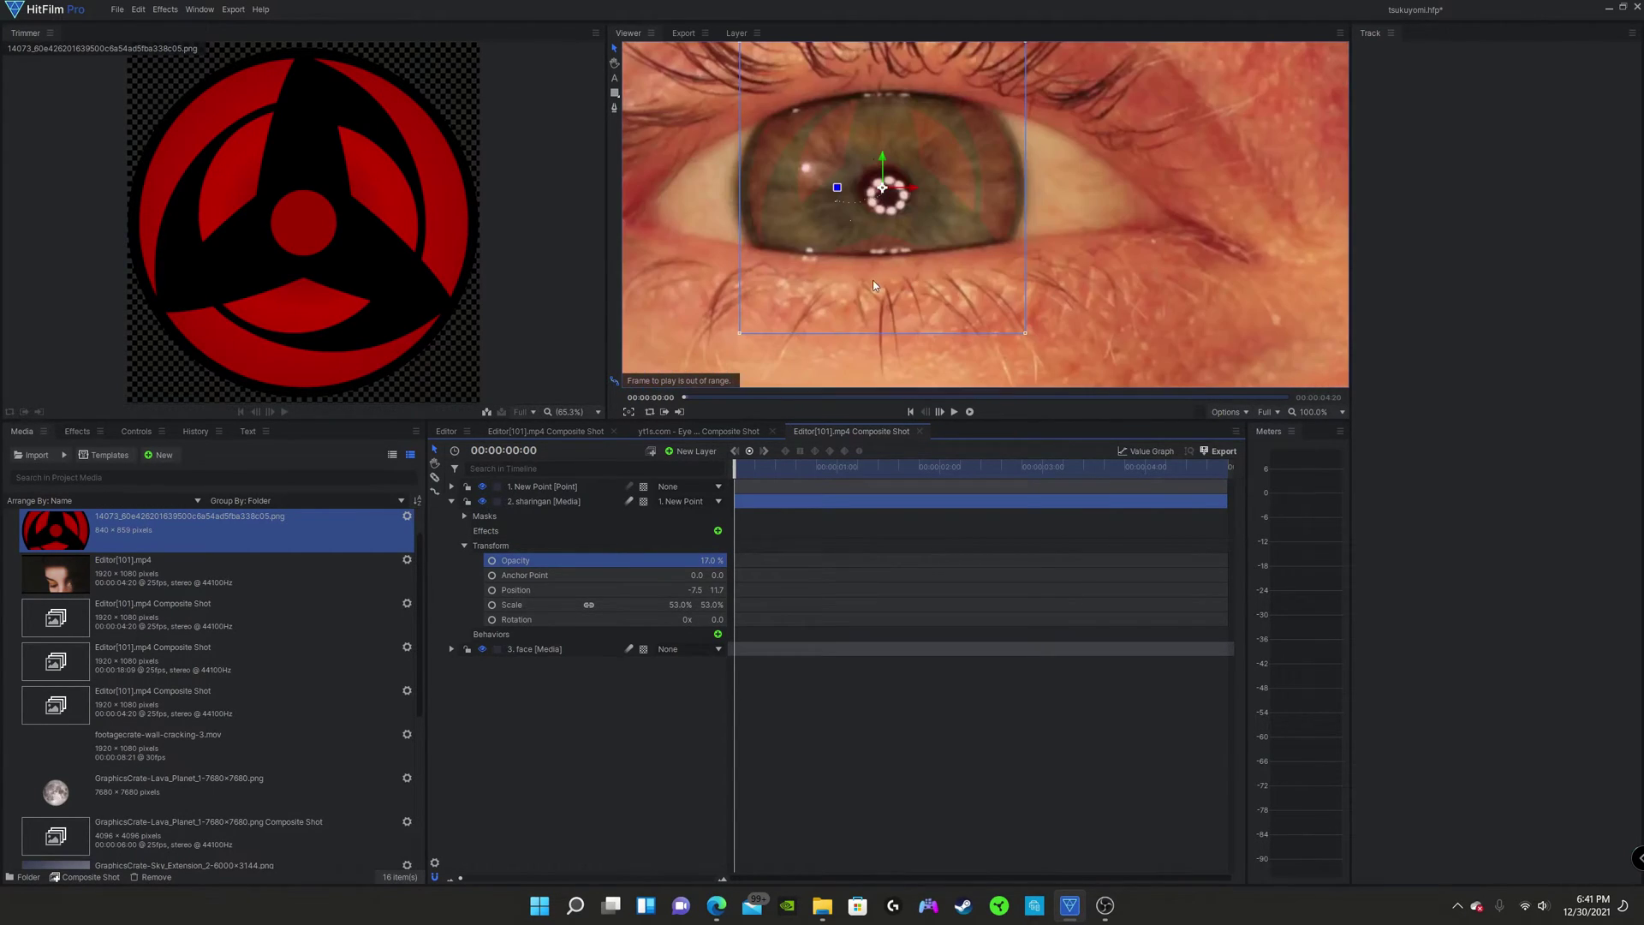
scroll(819, 149, "up", 3)
scroll(891, 160, "down", 3)
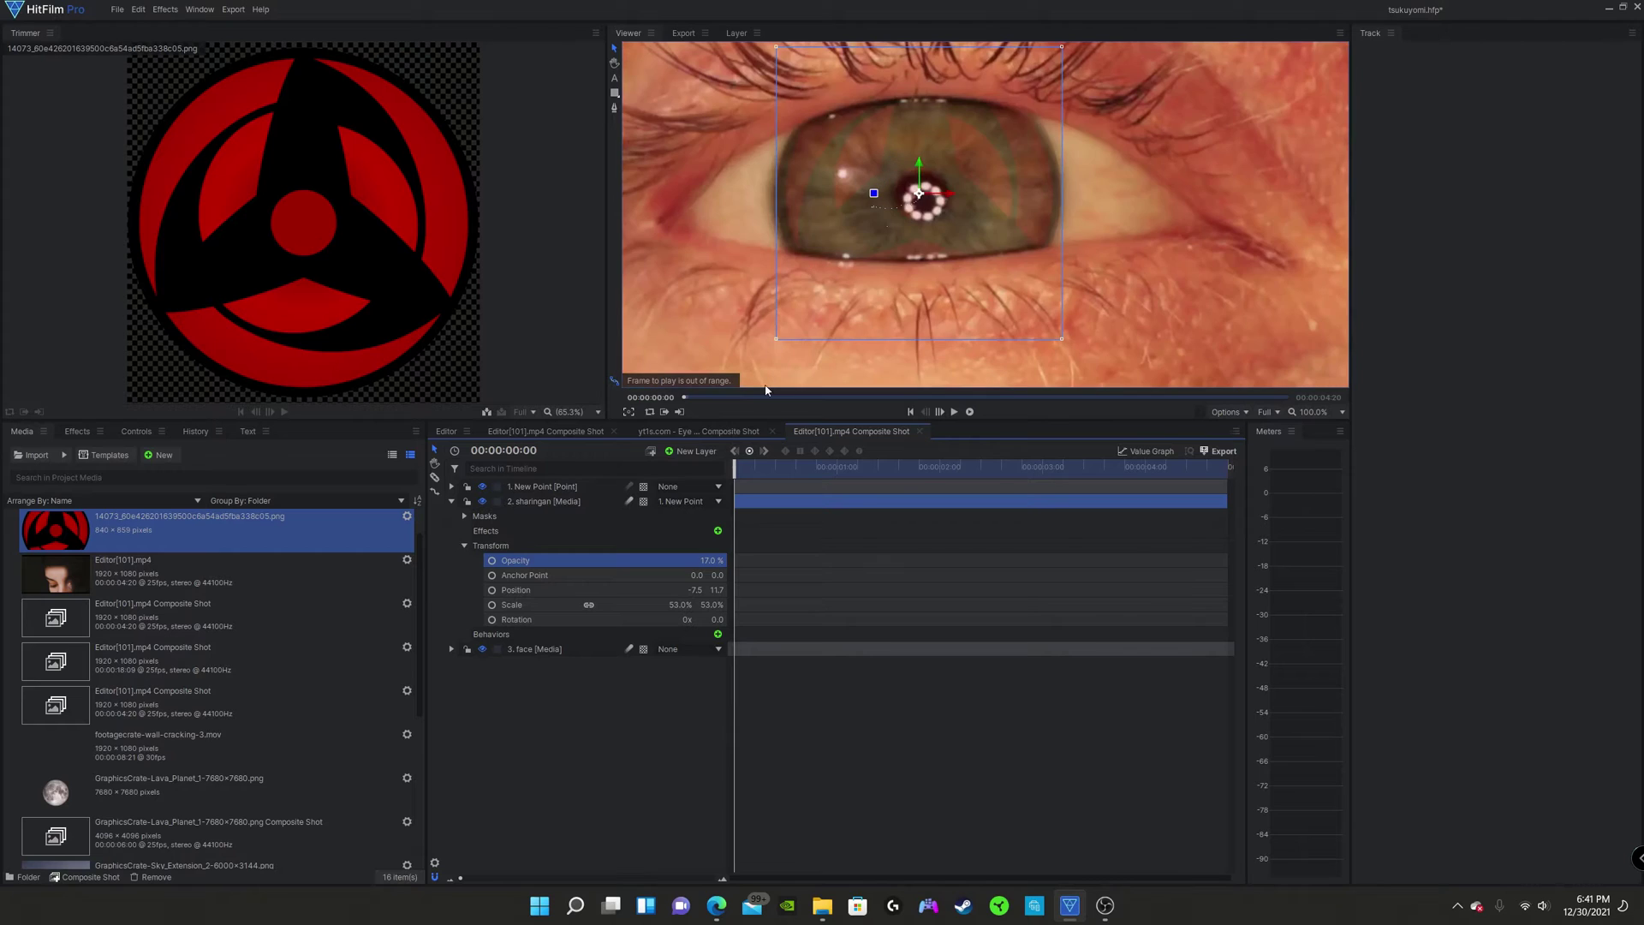
Step: Enable position and scale keyframes on the sharingan layer and shift it onto the iris just before one second and at 00:00:01:08
left_click_drag(735, 466, 833, 480)
left_click(492, 604)
left_click(492, 589)
left_click_drag(919, 206, 915, 205)
left_click_drag(833, 468, 870, 489)
left_click_drag(915, 205, 911, 206)
Step: Add a 55% scale keyframe to the sharingan layer at 00:00:01:23 so it fits the iris
left_click_drag(870, 469, 932, 488)
left_click(904, 205)
left_click_drag(681, 605, 684, 604)
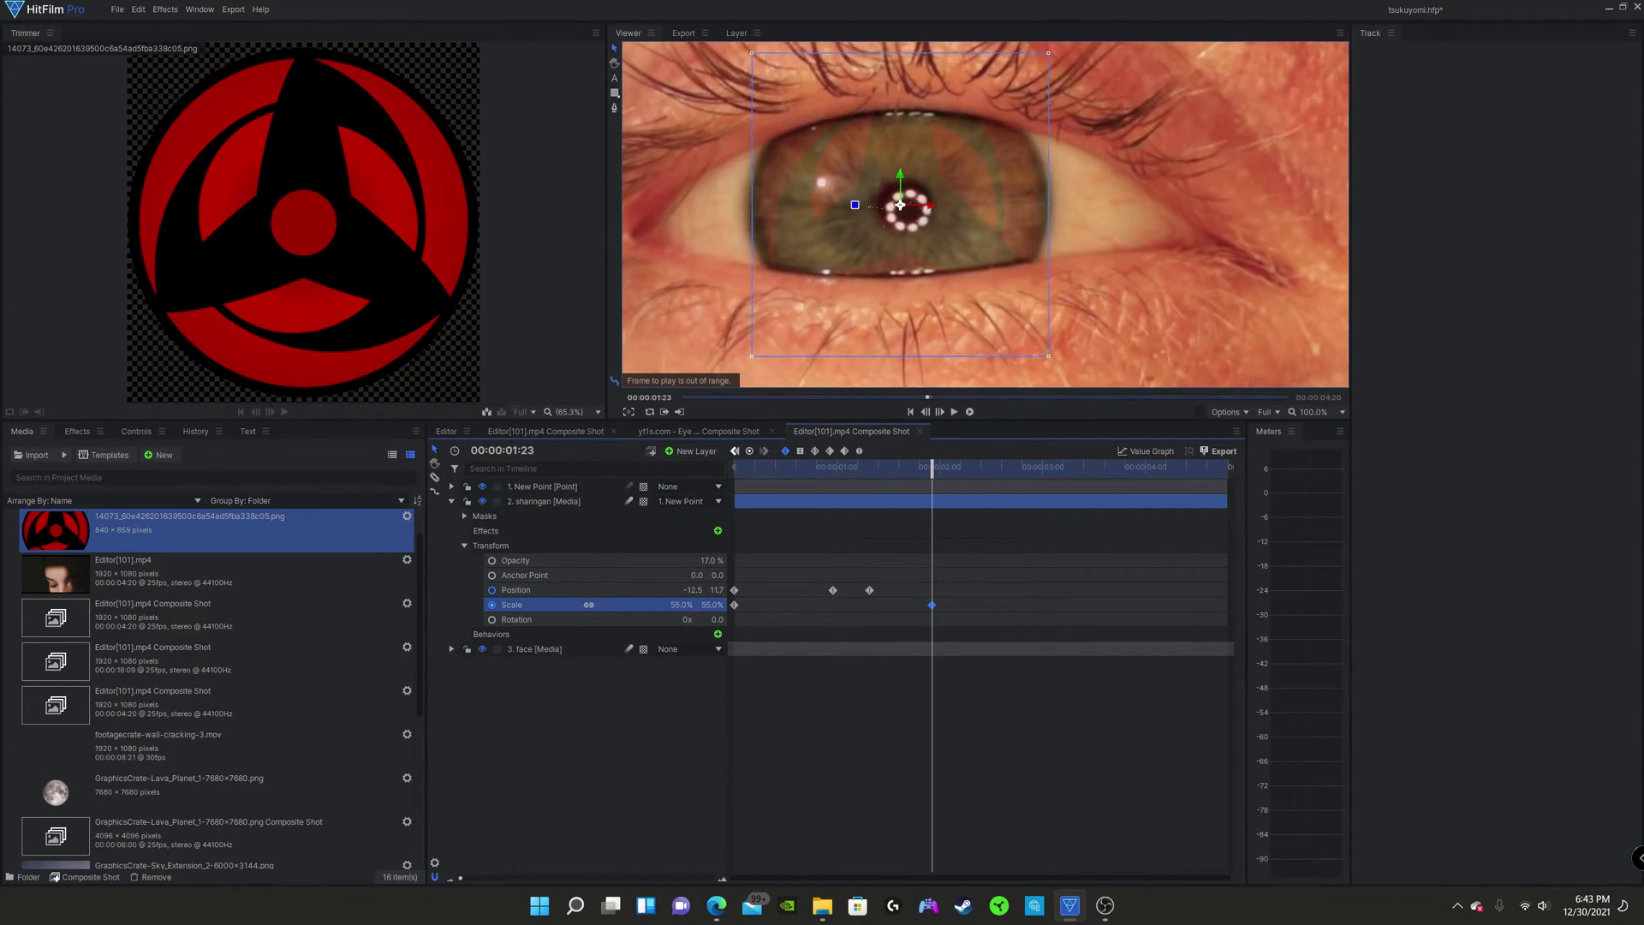
left_click(925, 728)
Step: Keyframe the sharingan layer's position at -16.5, 12.7 about two and a half seconds into the shot
left_click_drag(932, 469, 989, 491)
left_click(848, 253)
left_click_drag(848, 254, 844, 255)
Step: At 00:00:03:23, keyframe the sharingan layer's scale to 57% and position to -15.5, 12.7, and check alignment at 00:00:04:18
left_click_drag(989, 468, 1137, 491)
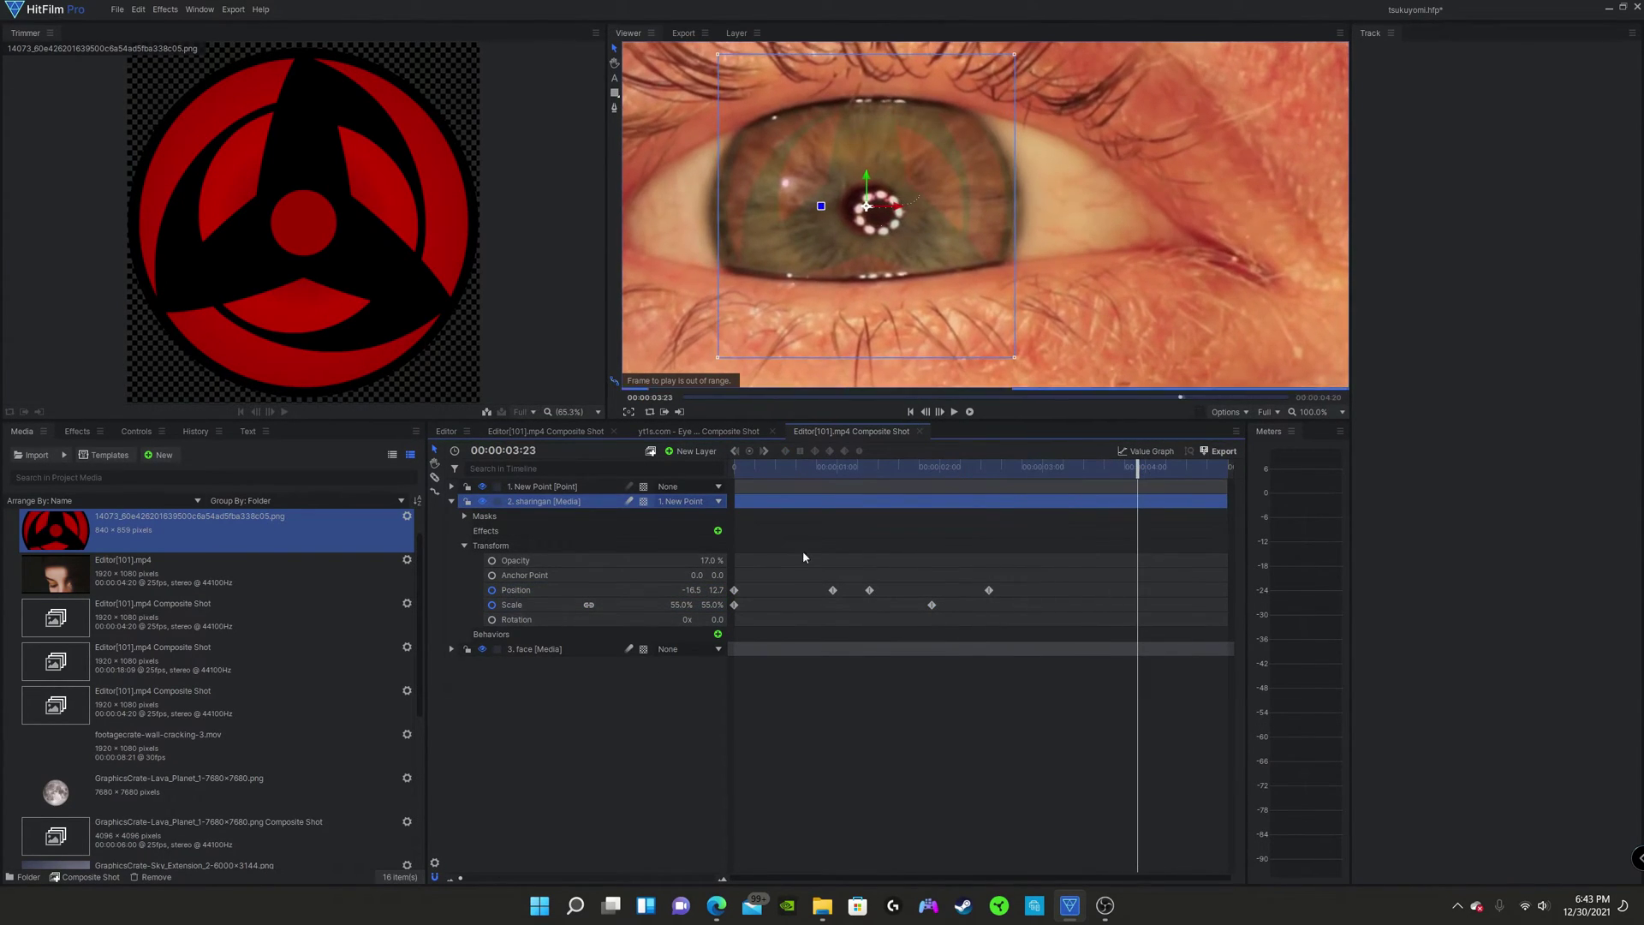
left_click_drag(681, 605, 686, 605)
left_click_drag(891, 206, 892, 206)
left_click_drag(1137, 469, 1220, 485)
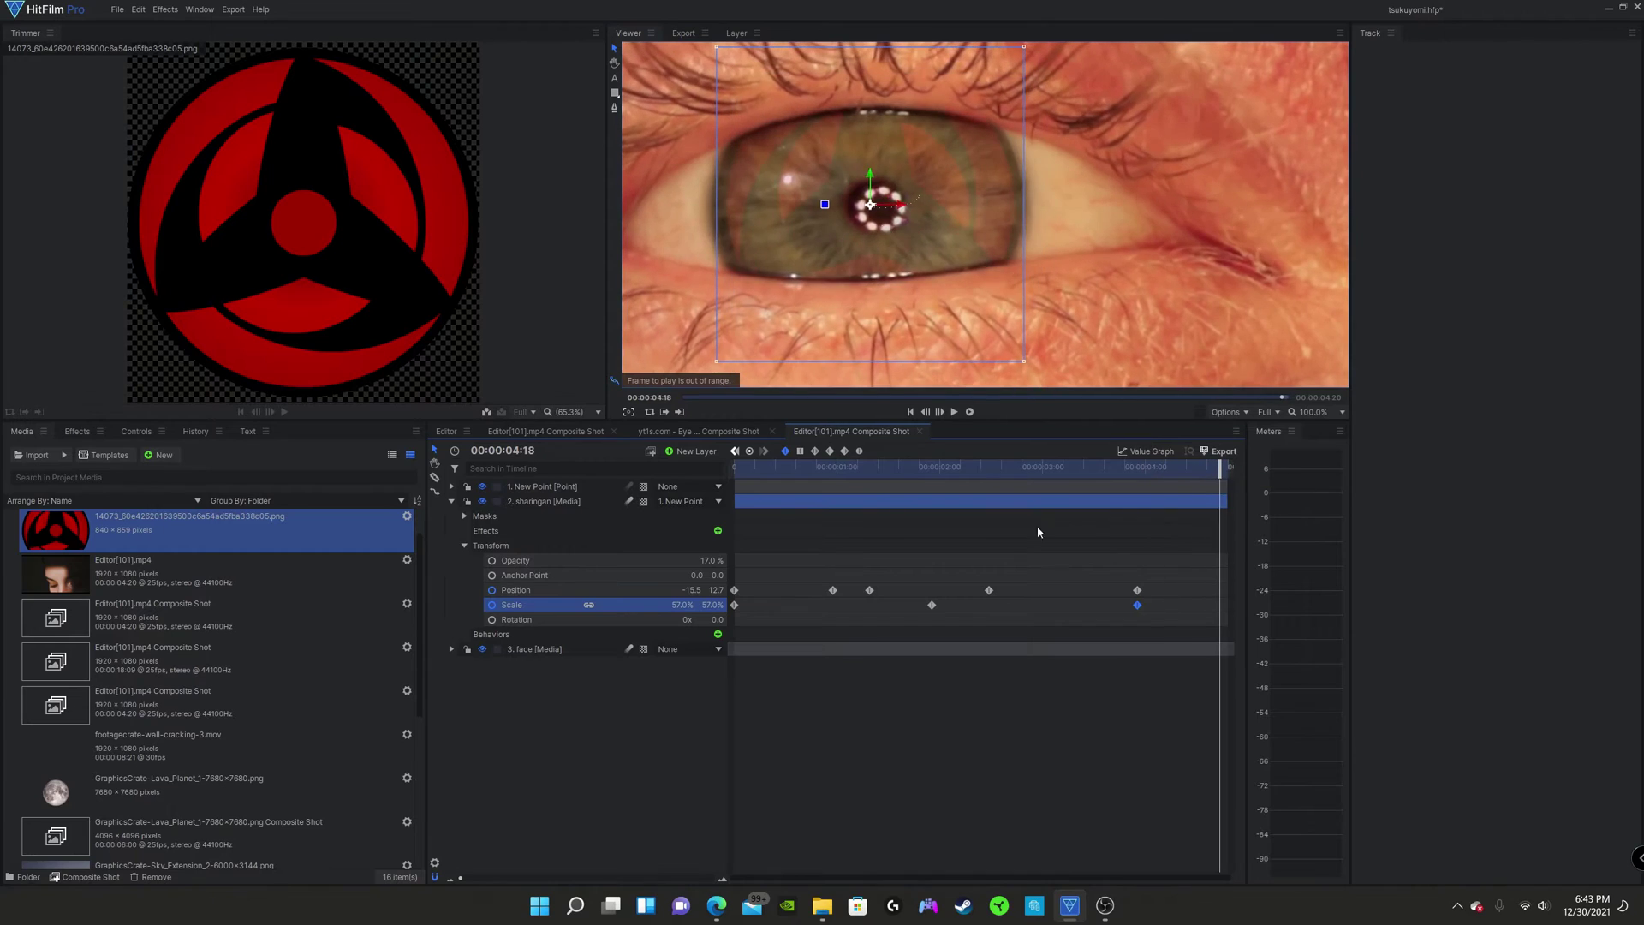
Step: Set the sharingan layer's opacity back to 100% and return to 00:00:00:00
left_click_drag(584, 561, 704, 561)
left_click(985, 728)
left_click_drag(1218, 468, 706, 500)
scroll(976, 202, "down", 5)
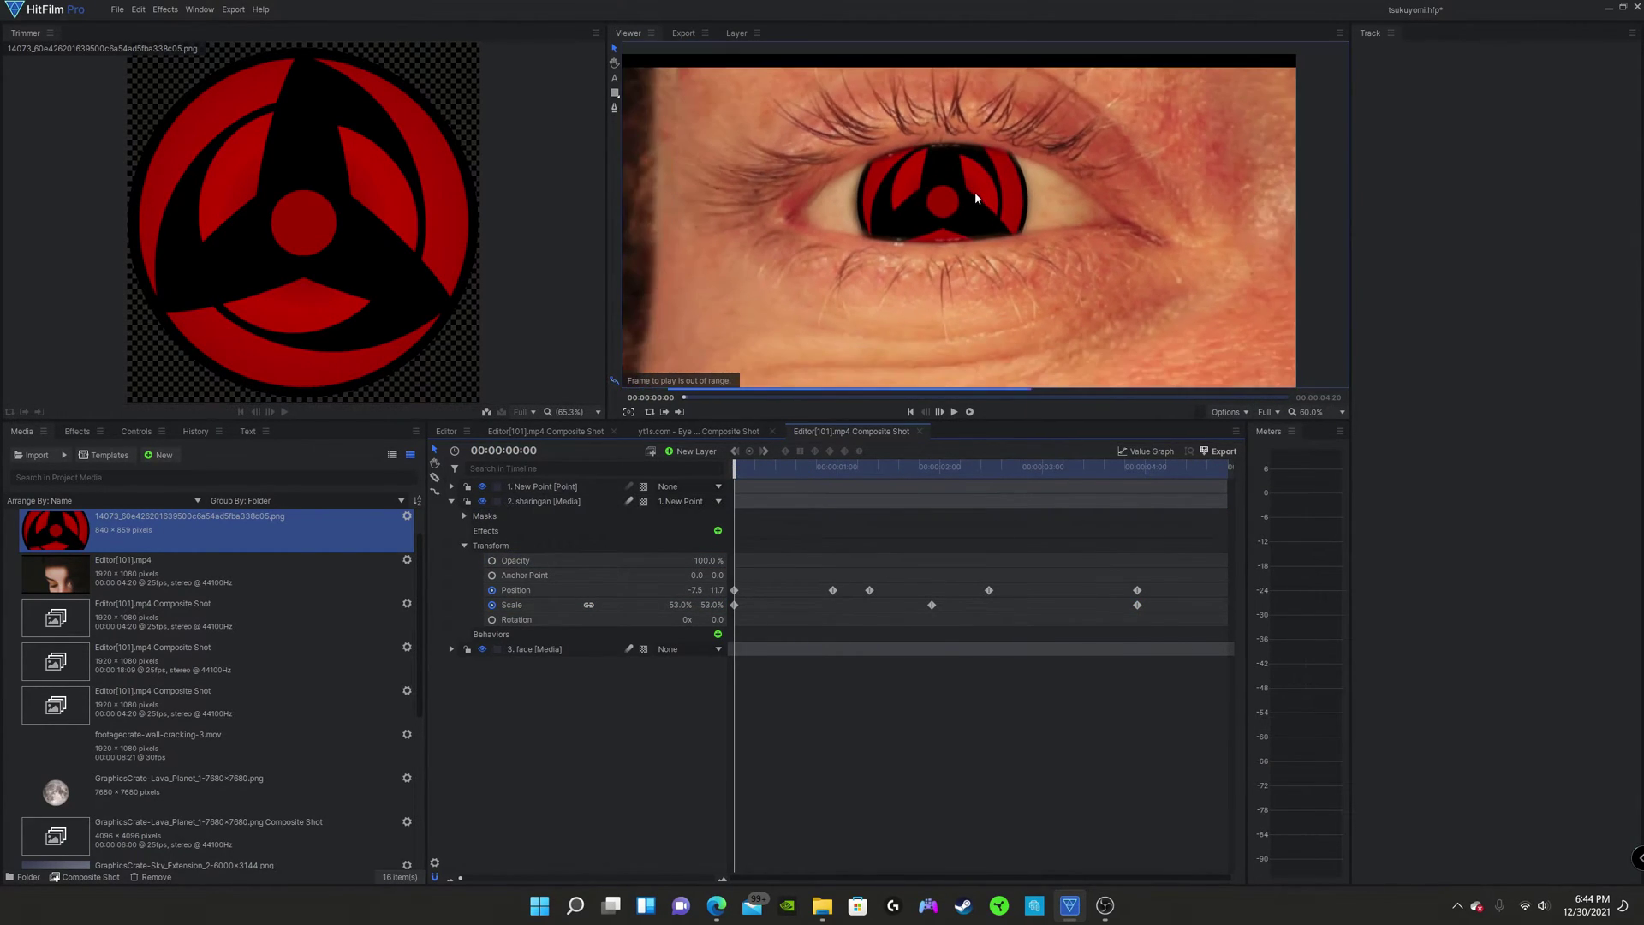
Step: Scrub between the start and about 00:00:01:15 to examine how the mask edges meet the eyelids as the eye moves
left_click_drag(747, 473, 796, 519)
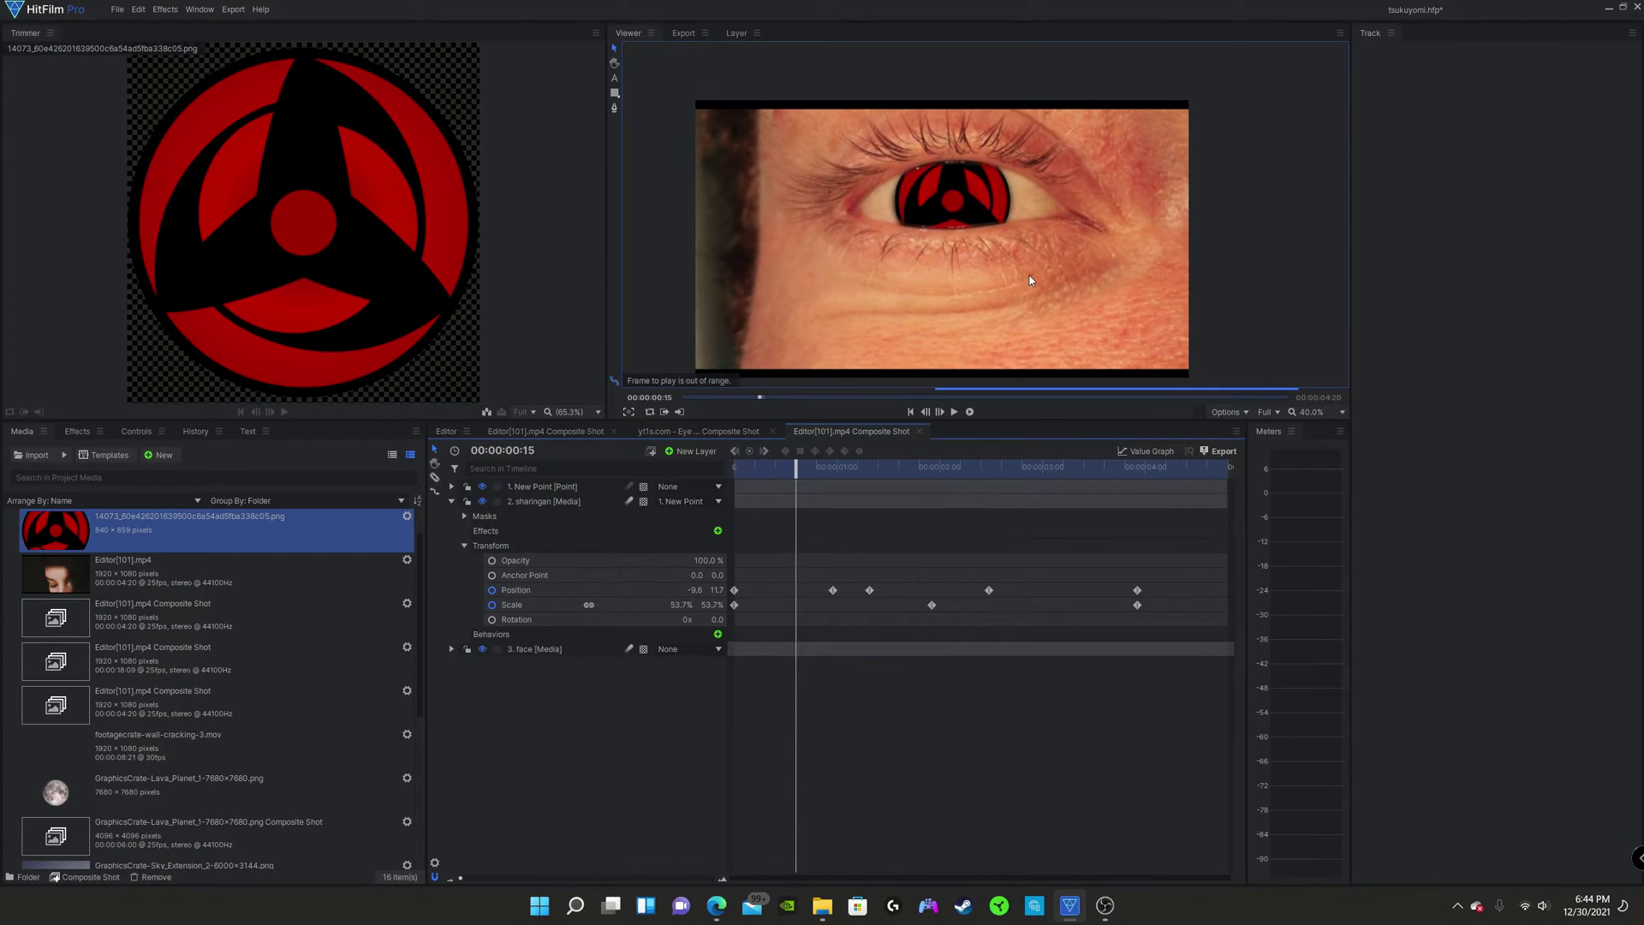
scroll(961, 140, "up", 2)
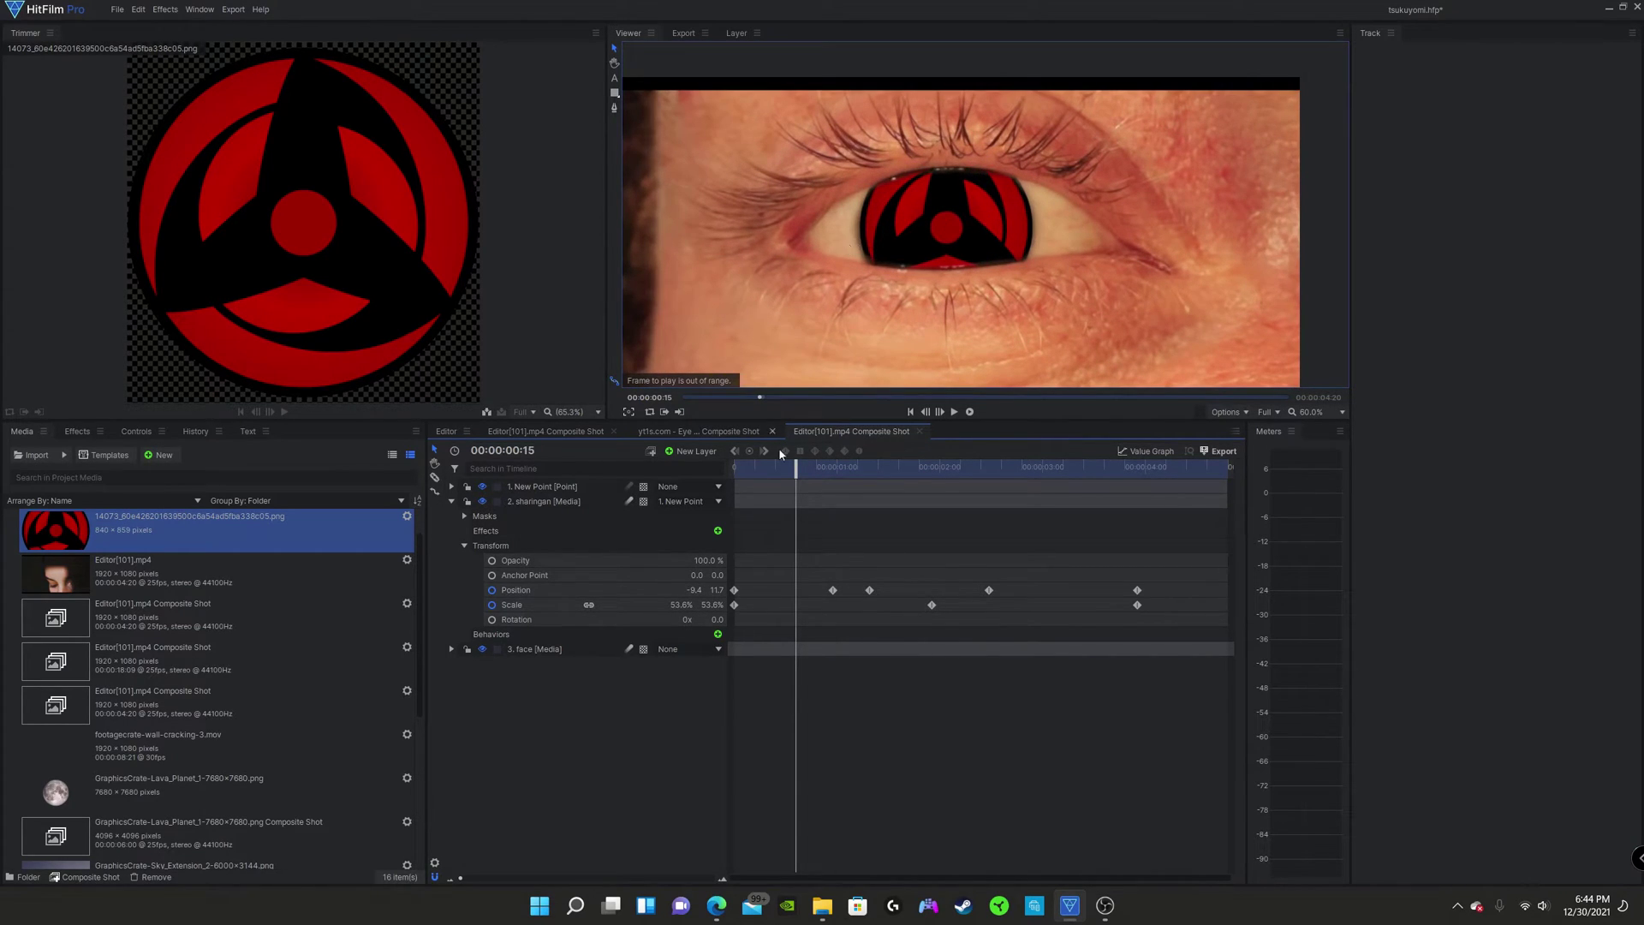
left_click_drag(801, 465, 900, 177)
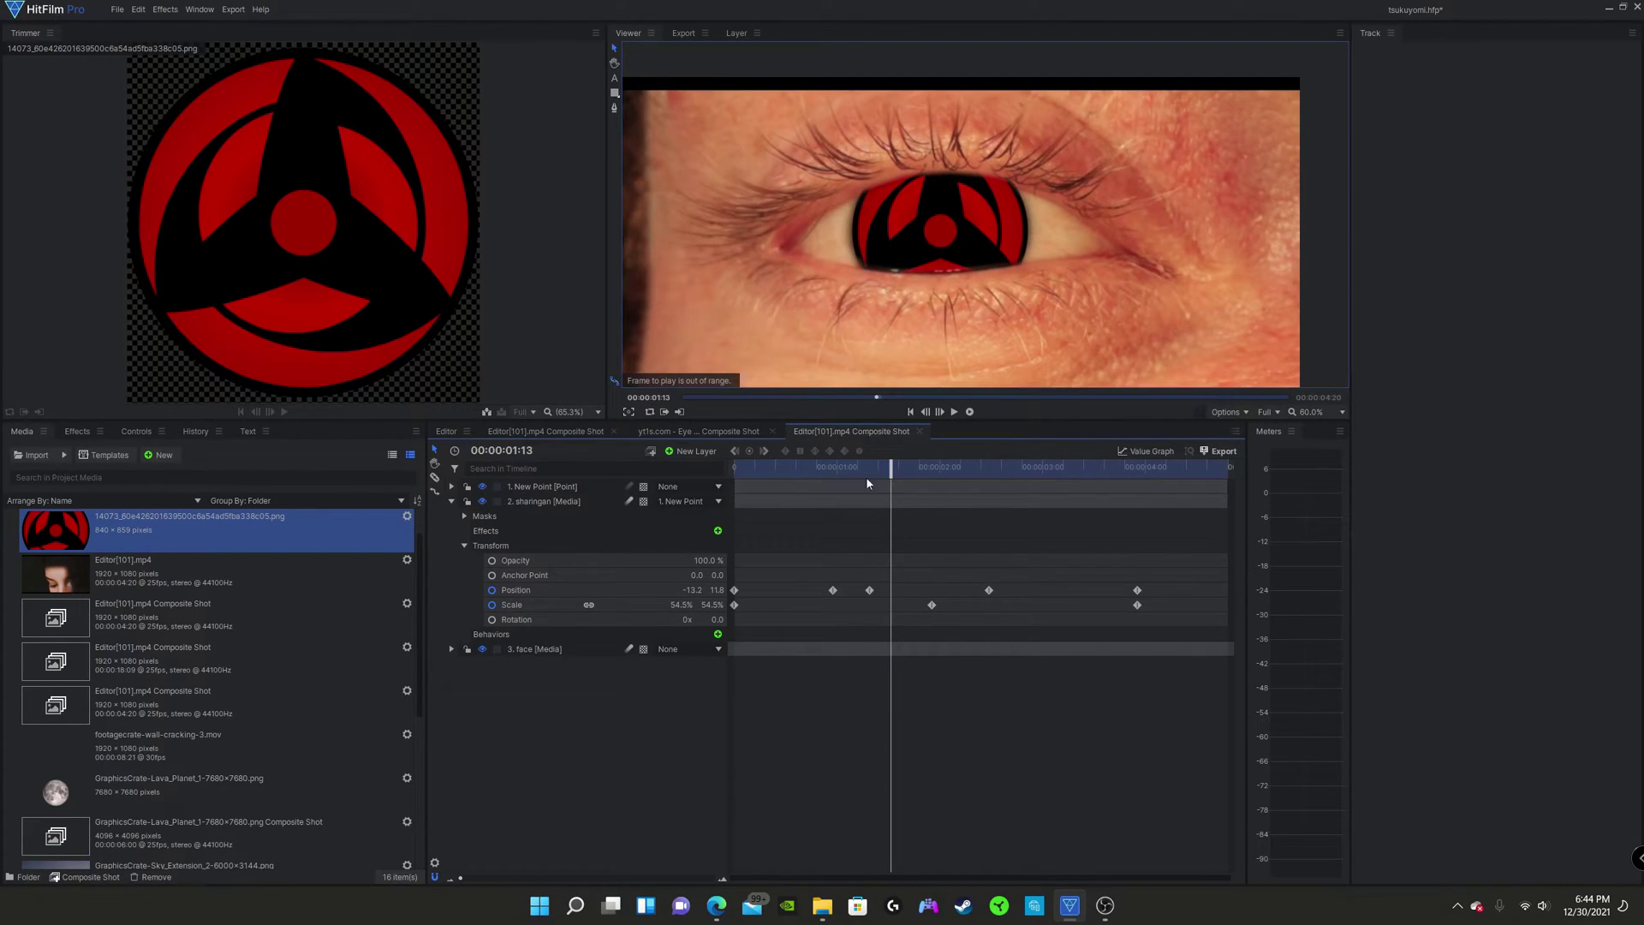
left_click_drag(867, 471, 801, 476)
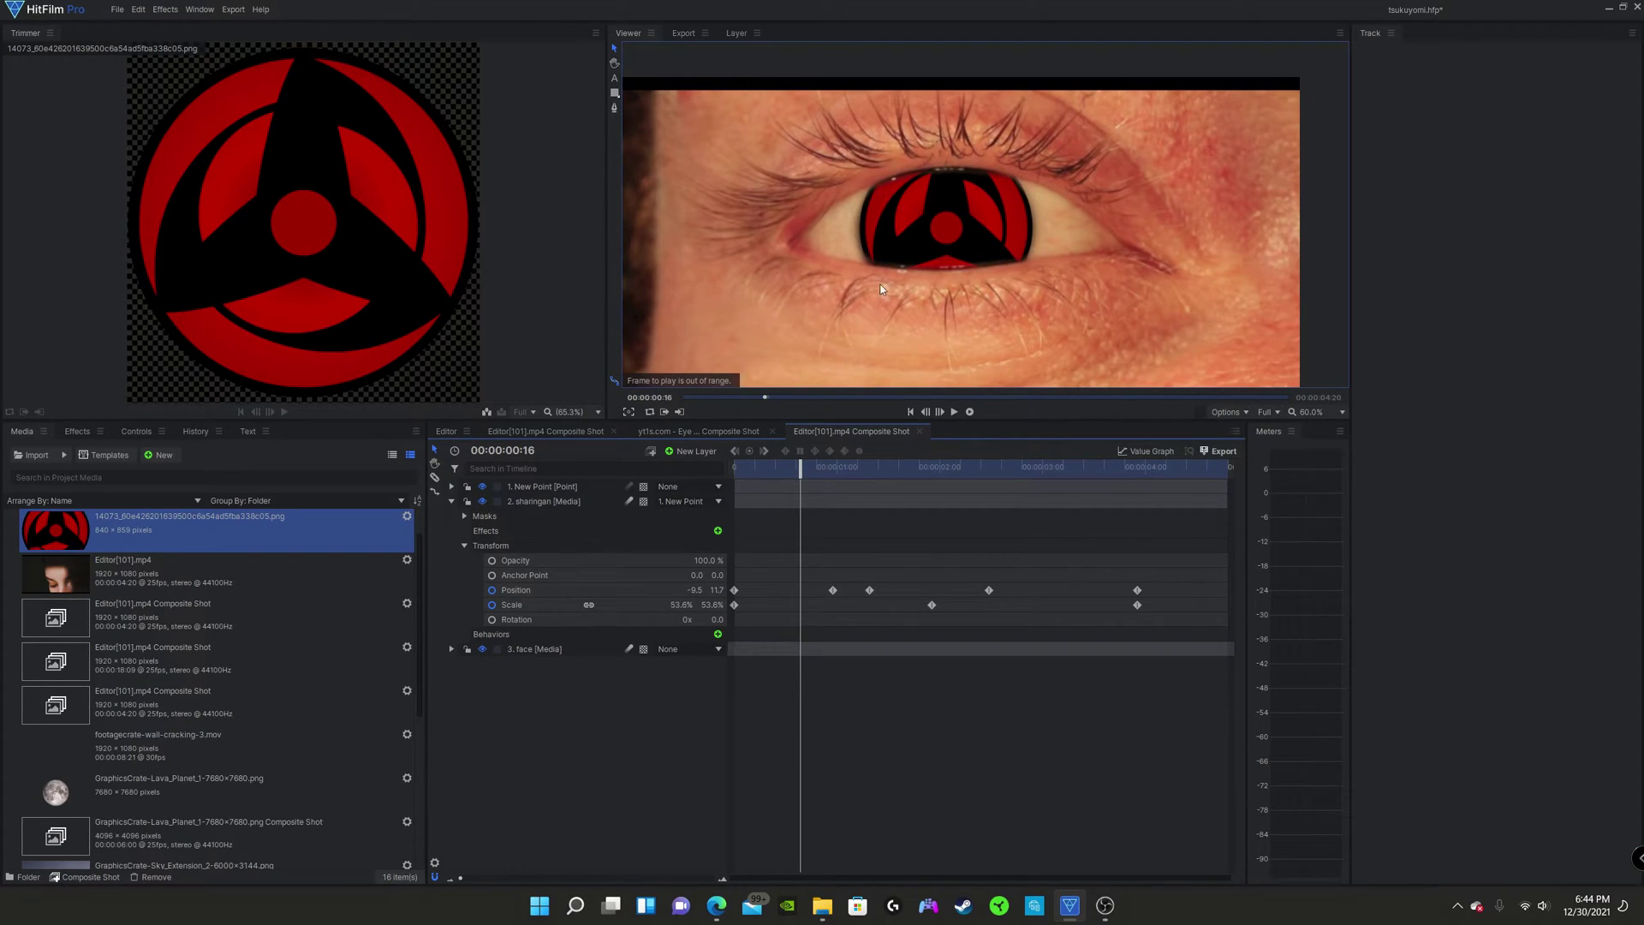
left_click_drag(805, 470, 888, 189)
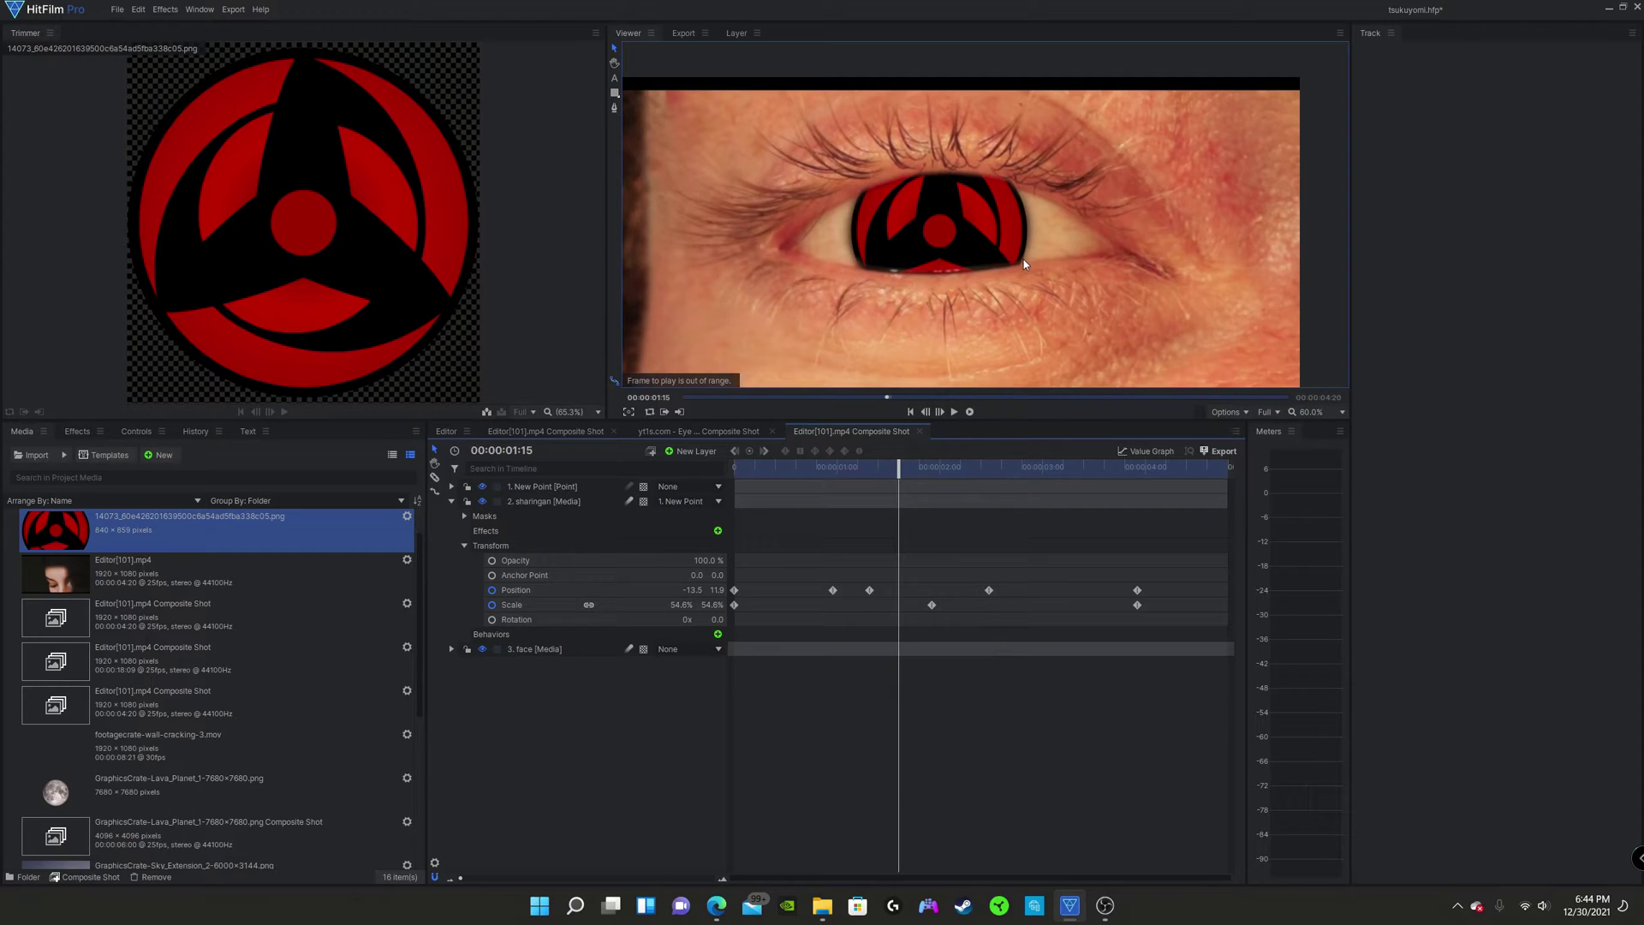
left_click_drag(899, 471, 721, 541)
scroll(942, 231, "up", 3)
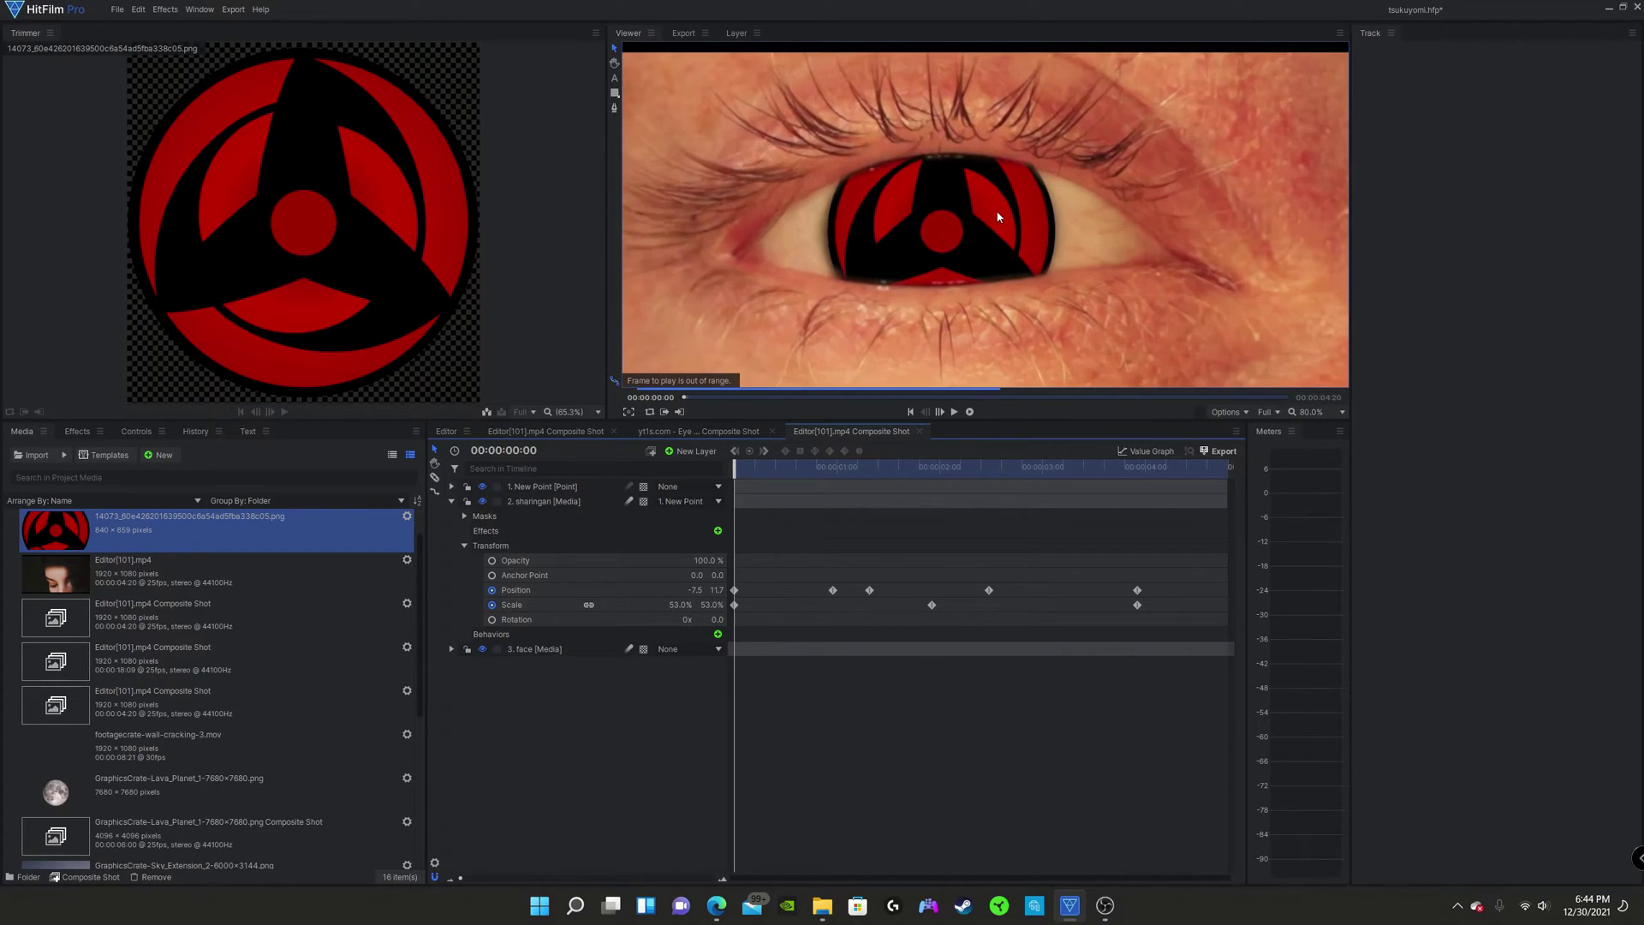
scroll(985, 216, "up", 2)
scroll(957, 185, "down", 1)
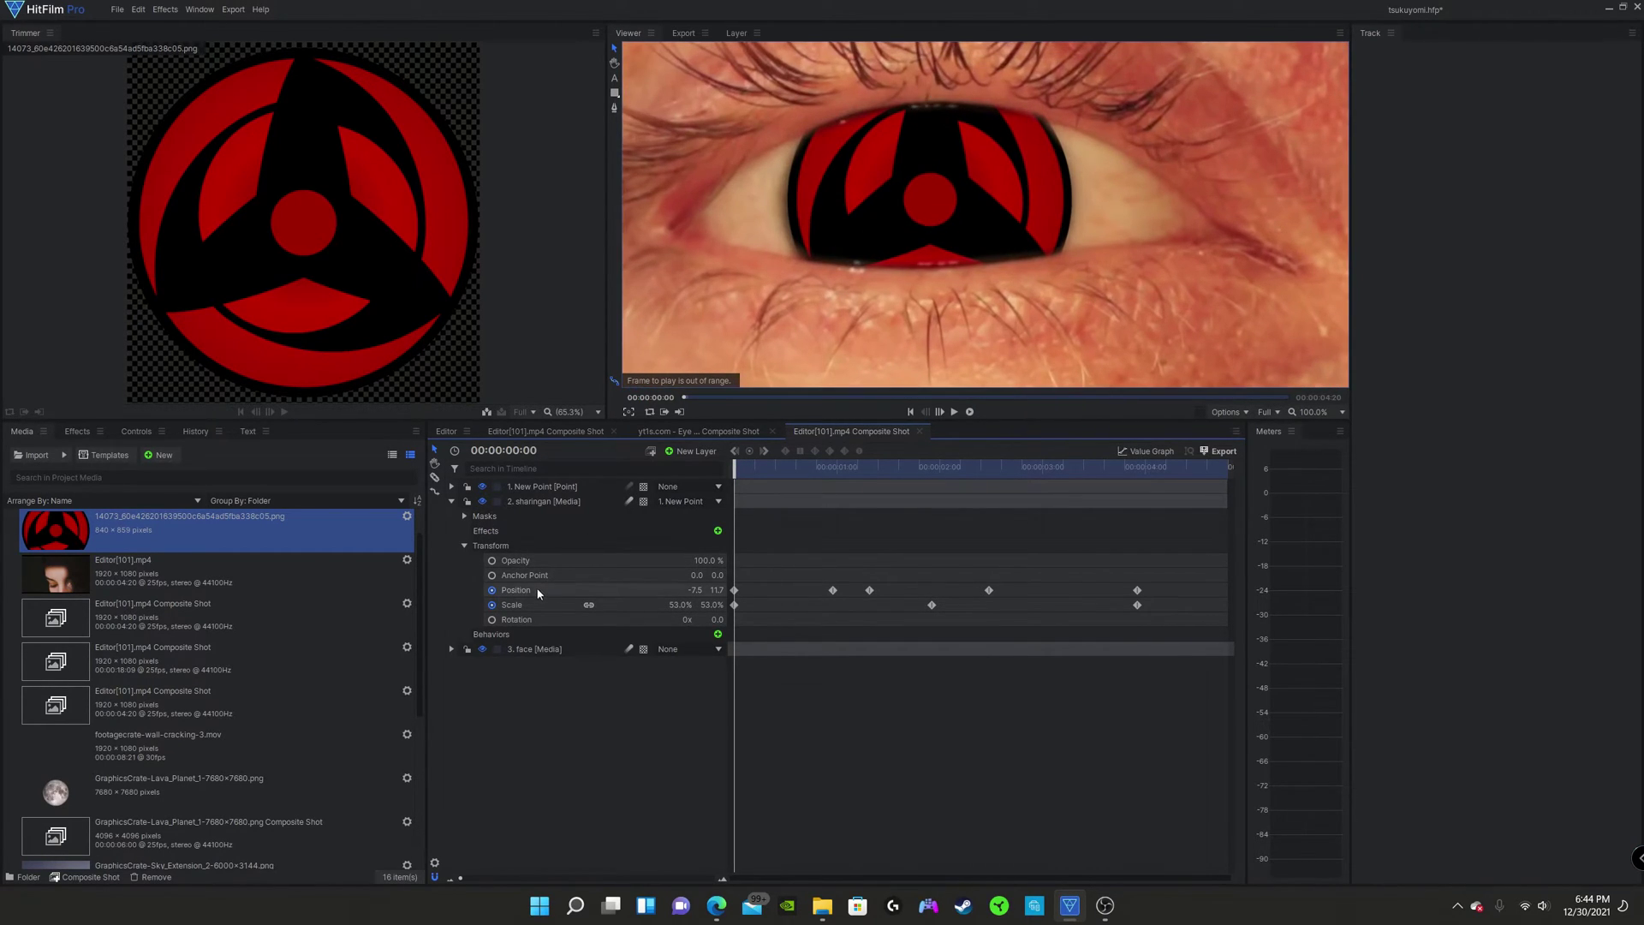
Step: Keyframe the sharingan mask's expansion from just before one second and set it to -19 px at 00:00:01:08
left_click(464, 545)
left_click(452, 502)
left_click(457, 504)
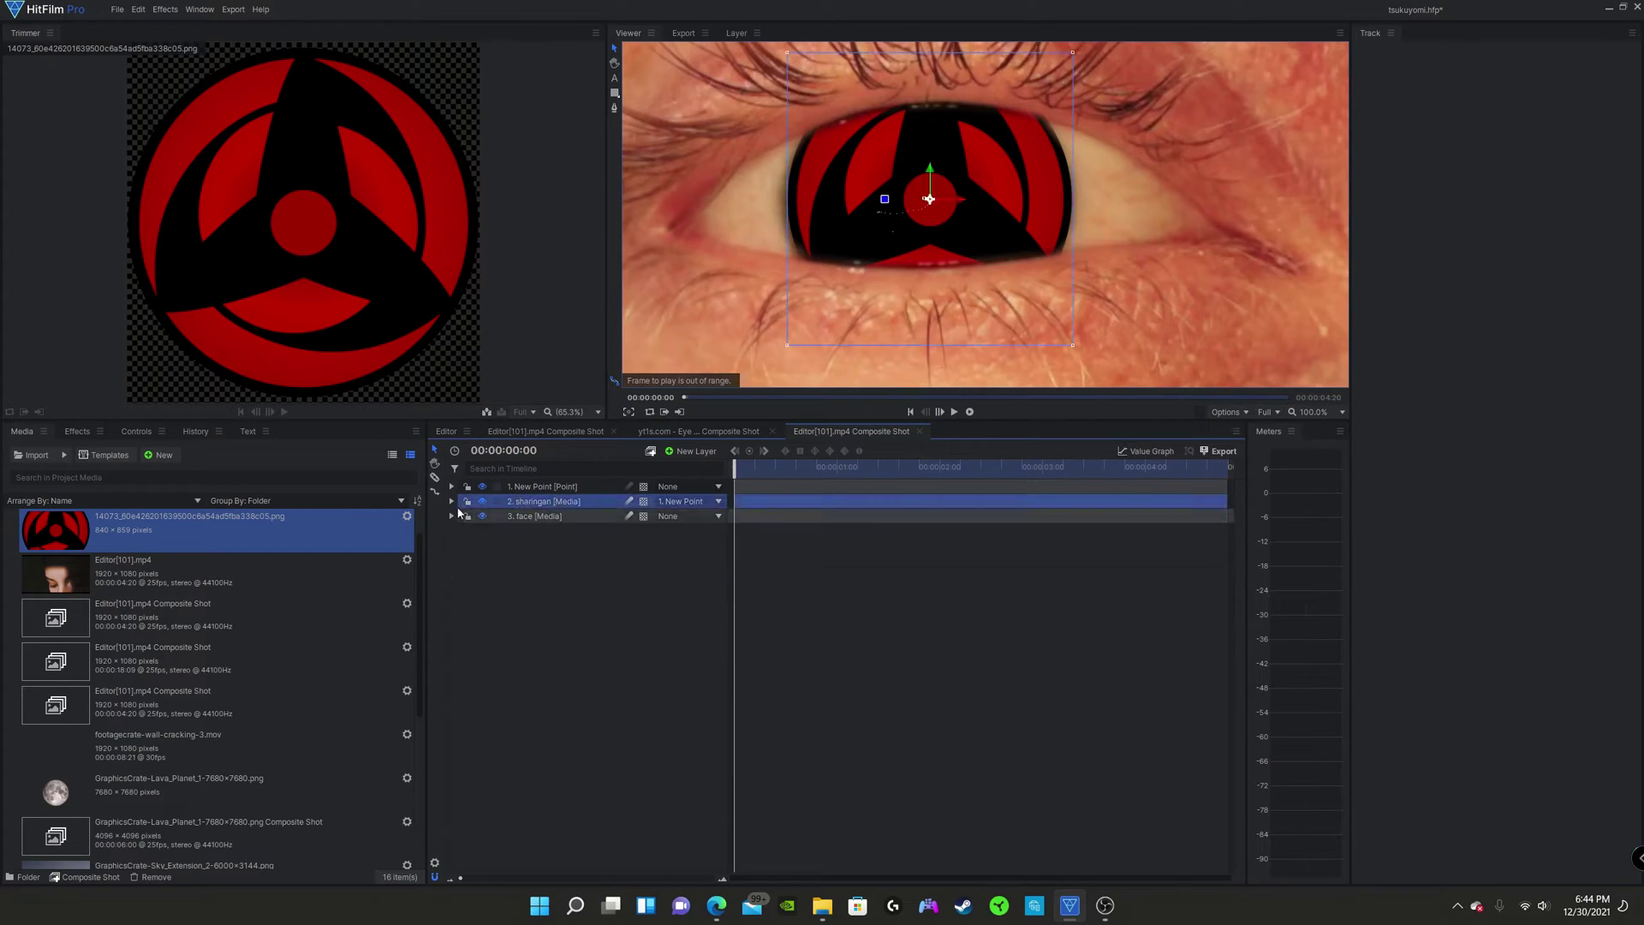
left_click(452, 502)
left_click(464, 517)
left_click(520, 531)
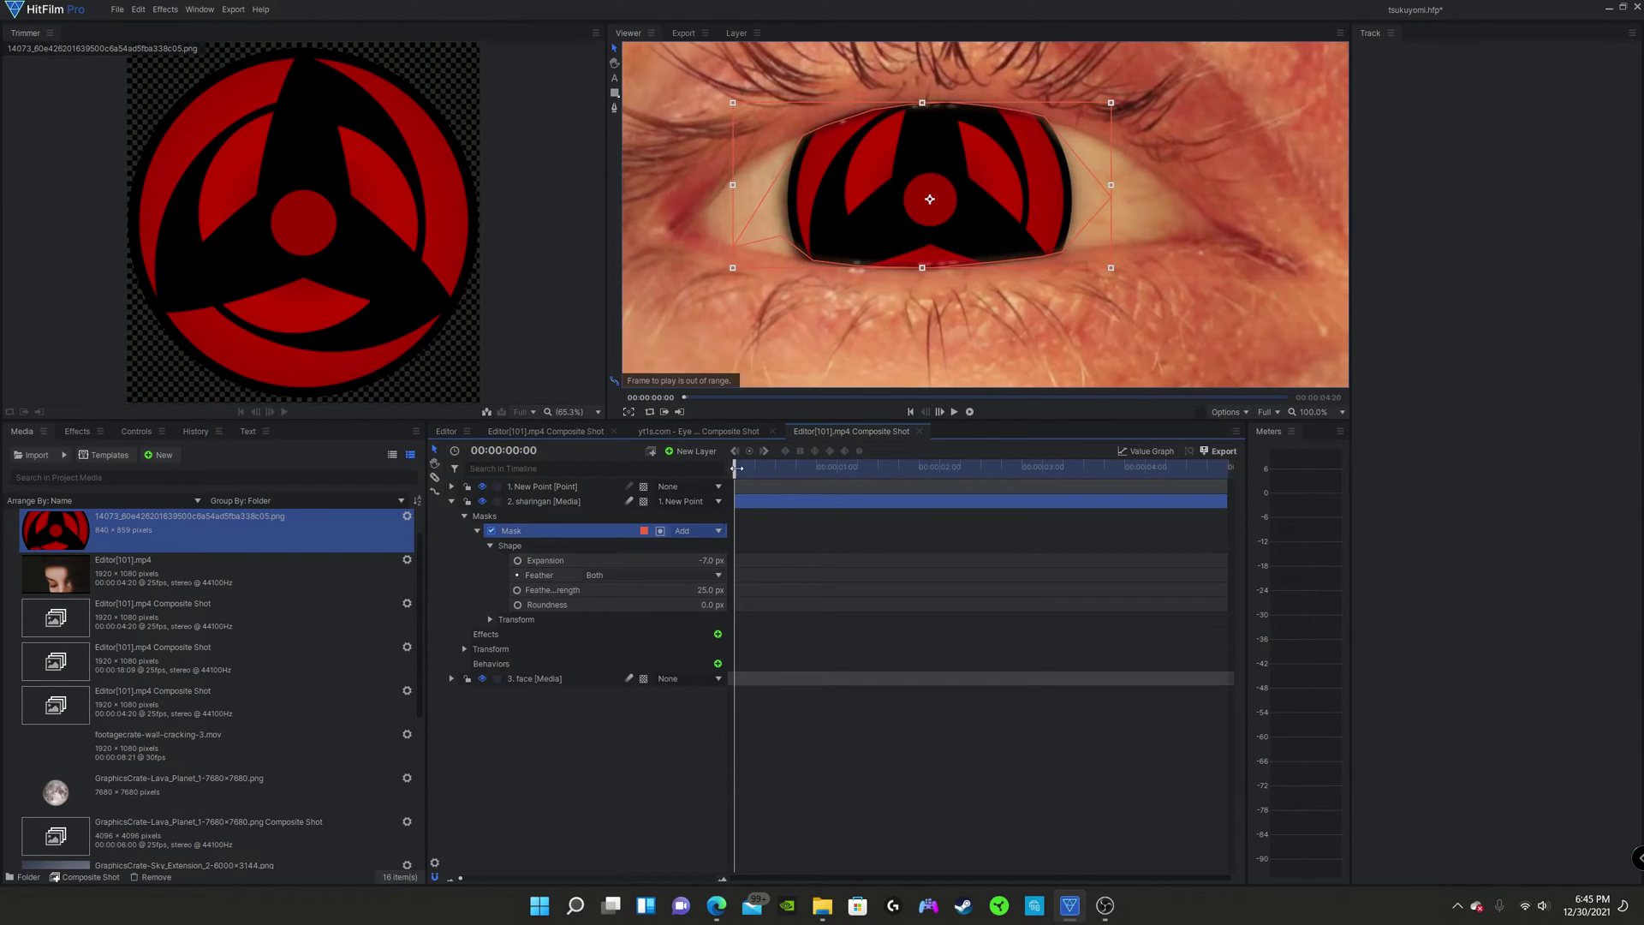
left_click_drag(736, 467, 869, 481)
left_click(517, 560)
left_click_drag(709, 561, 706, 561)
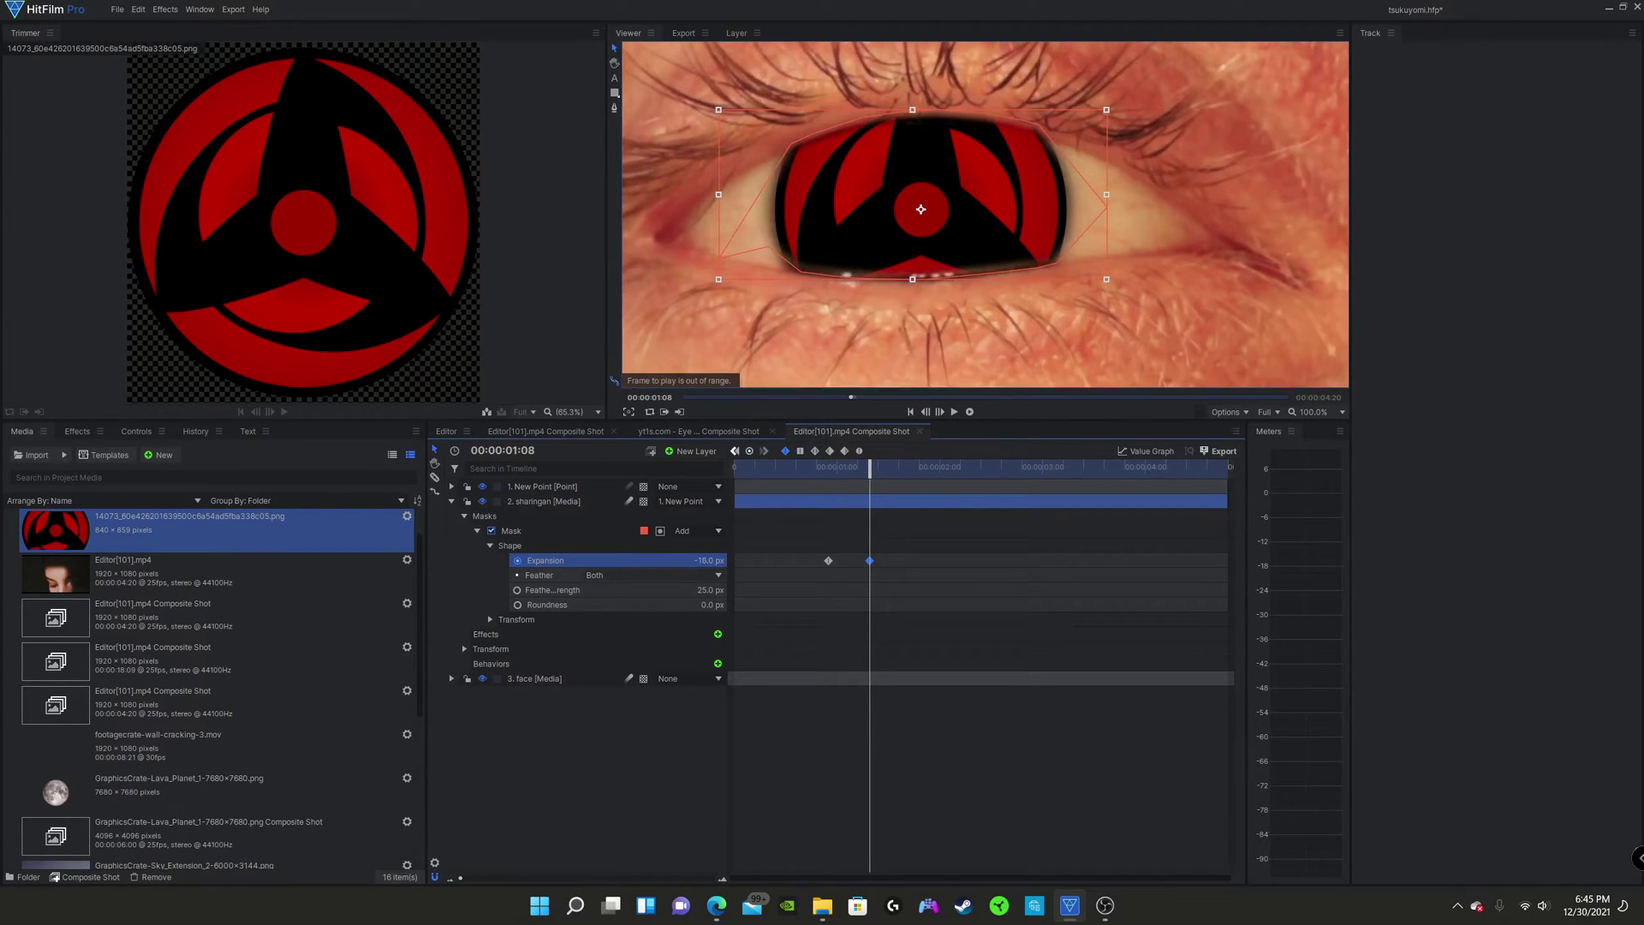
Step: Check the mask at 00:00:00:24, and nudge the sharingan layer slightly down and right over the iris at 00:00:01:08
left_click_drag(869, 482, 833, 502)
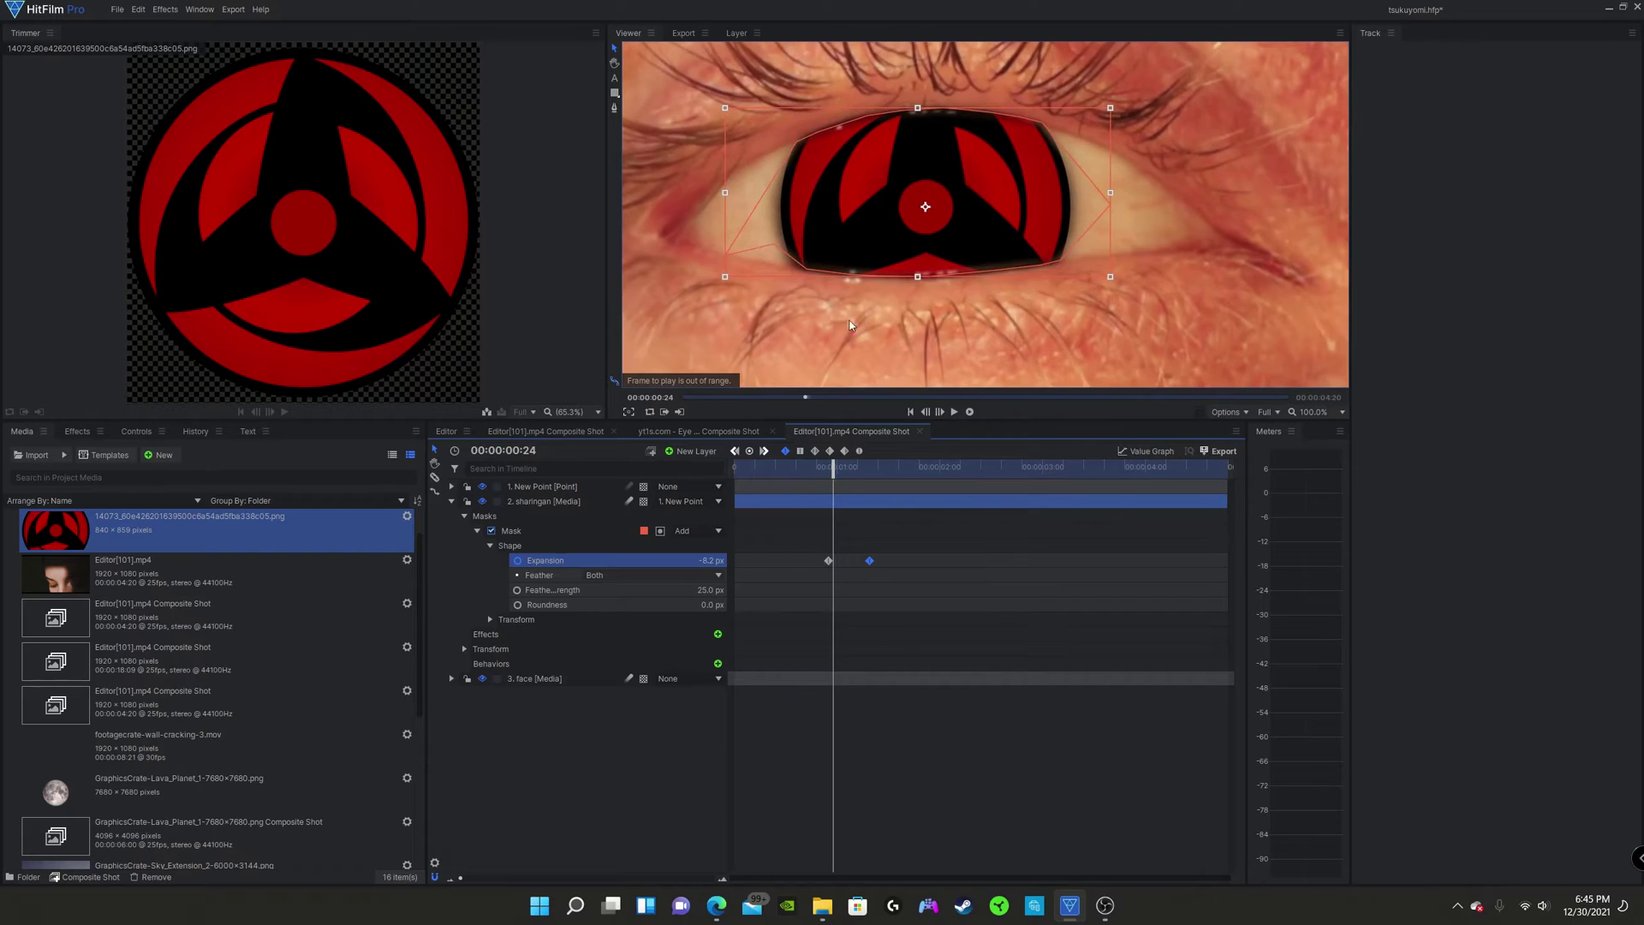
left_click(492, 501)
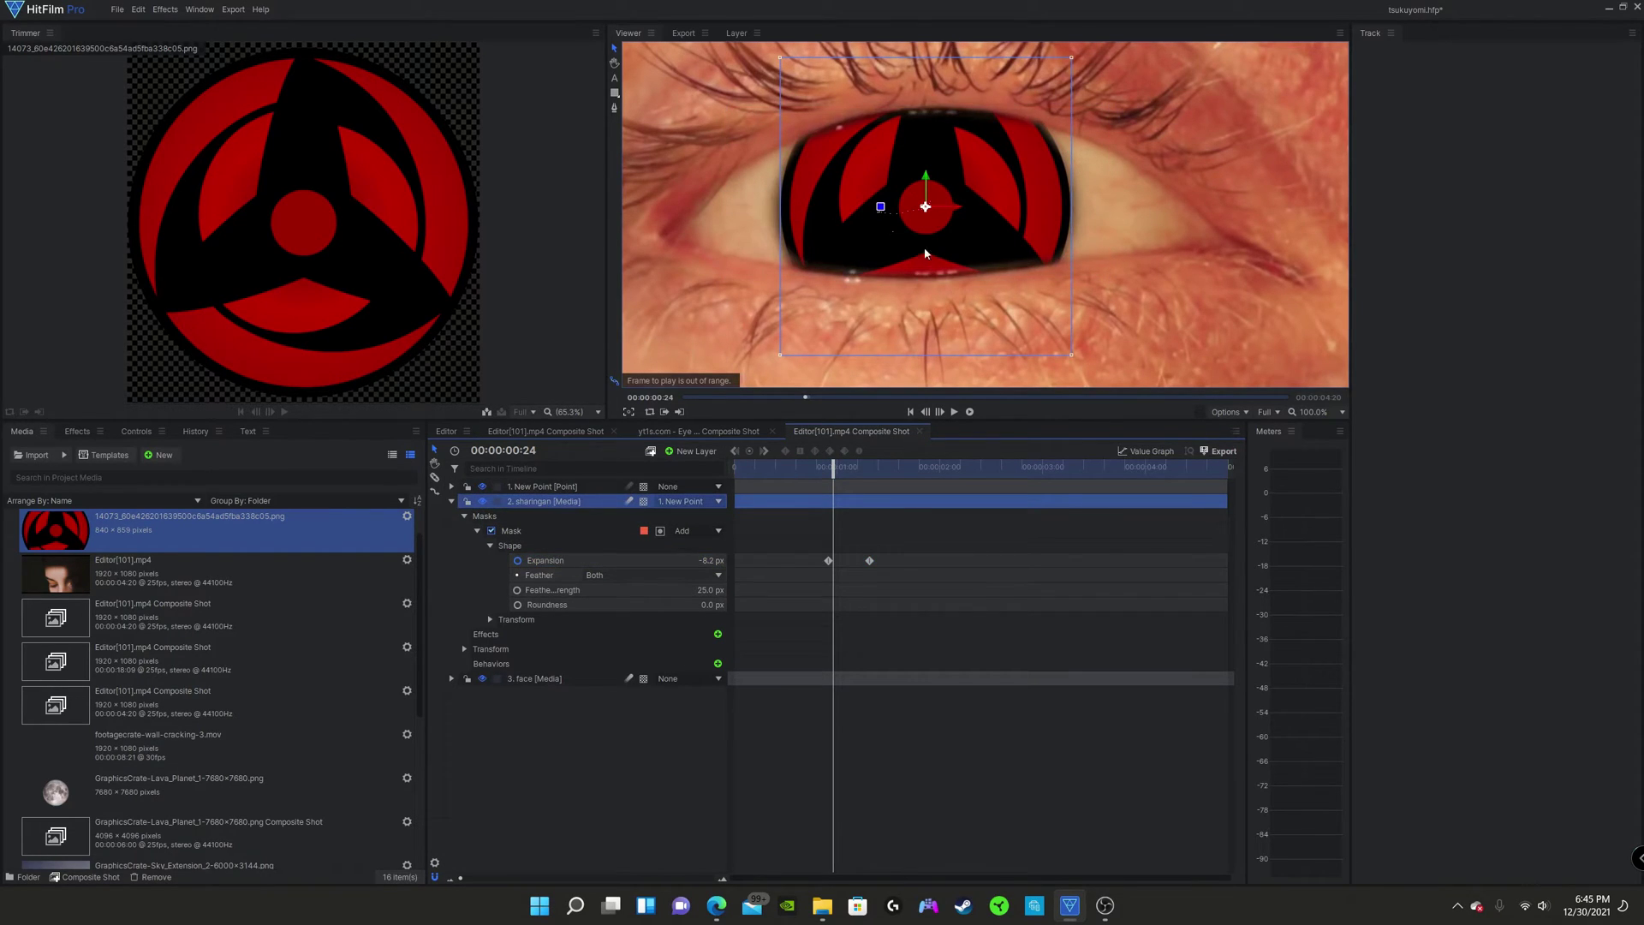
left_click_drag(840, 472, 869, 477)
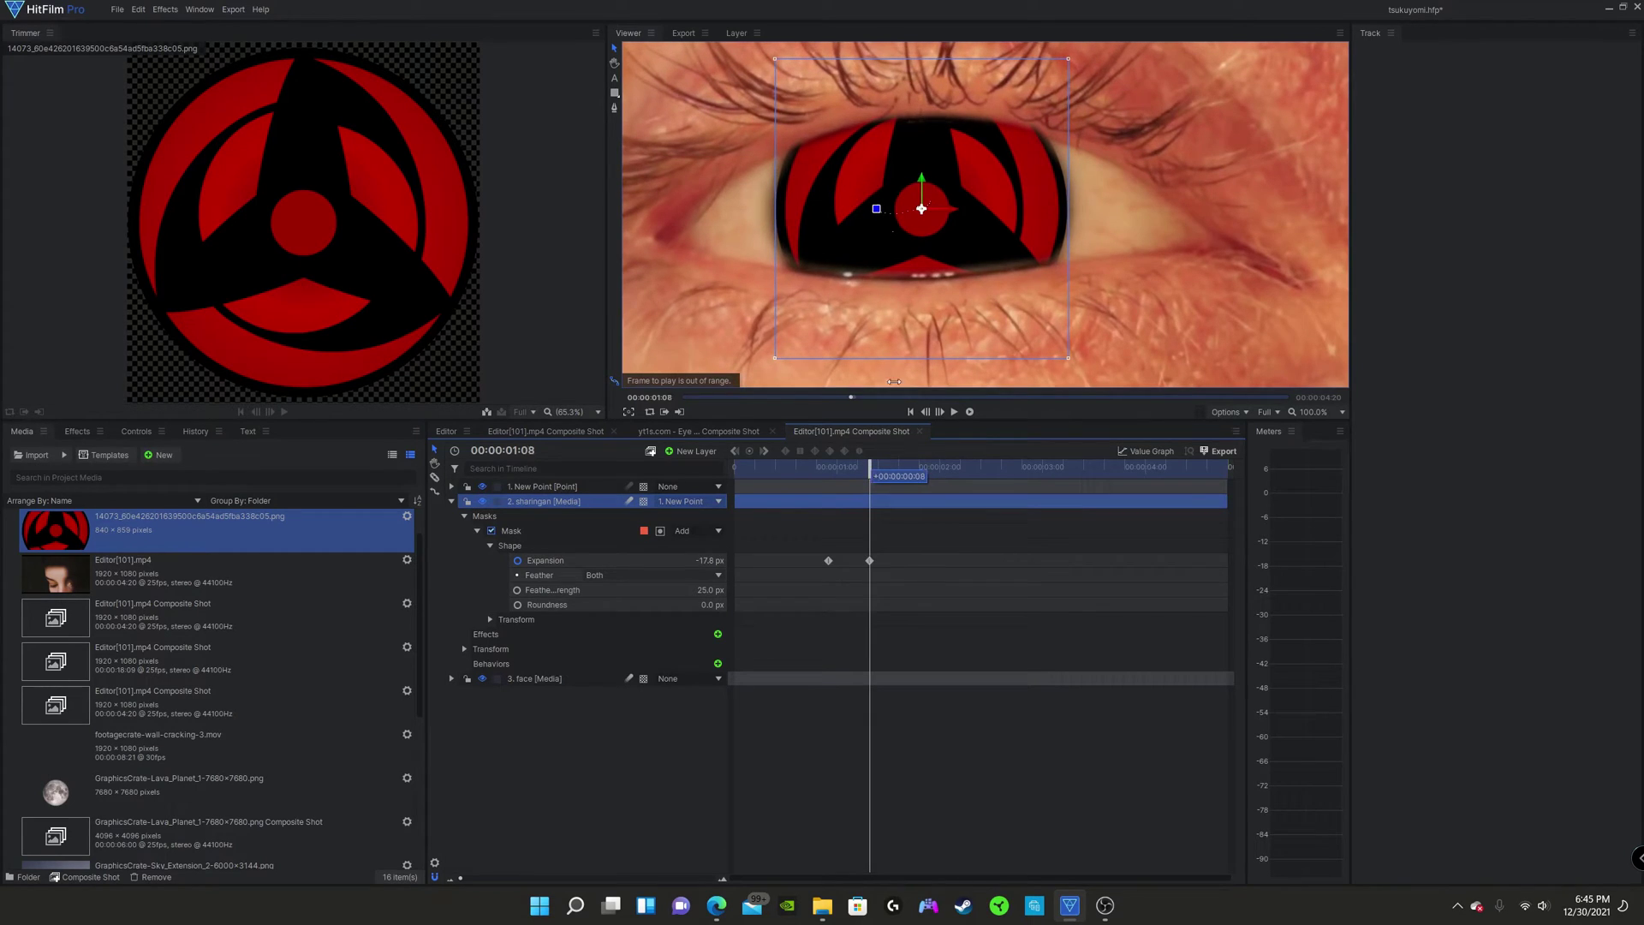
left_click(922, 212)
left_click_drag(923, 212, 923, 212)
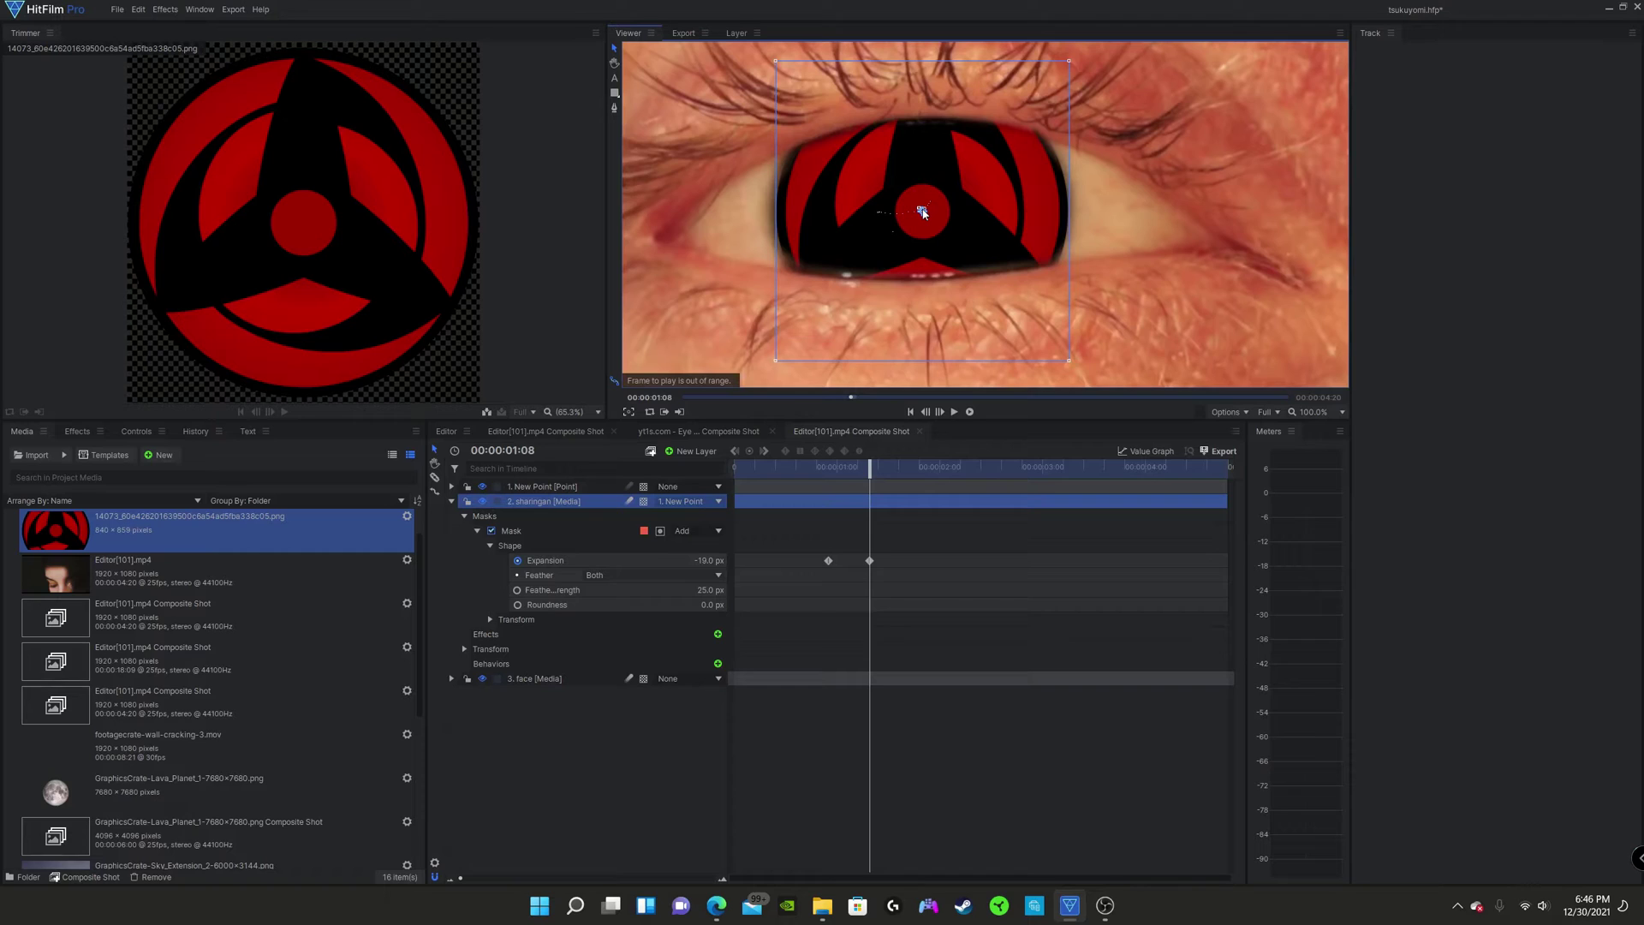
Step: Add a mask expansion keyframe of -19 px at 00:00:02:02
left_click_drag(870, 467, 947, 475)
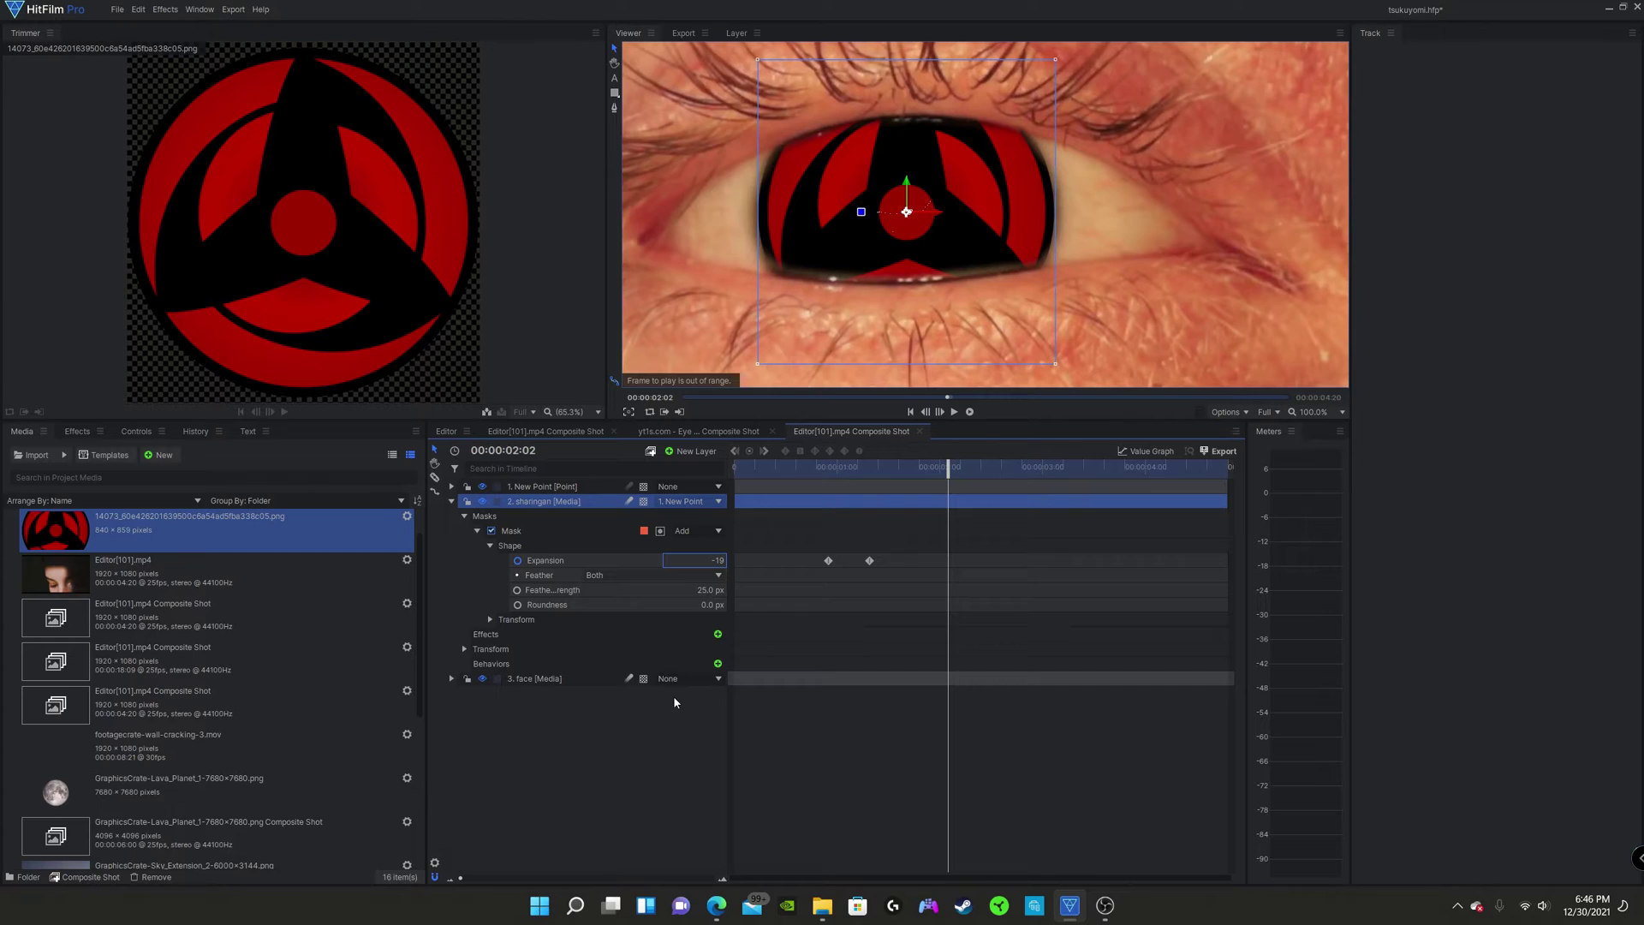
key("Return")
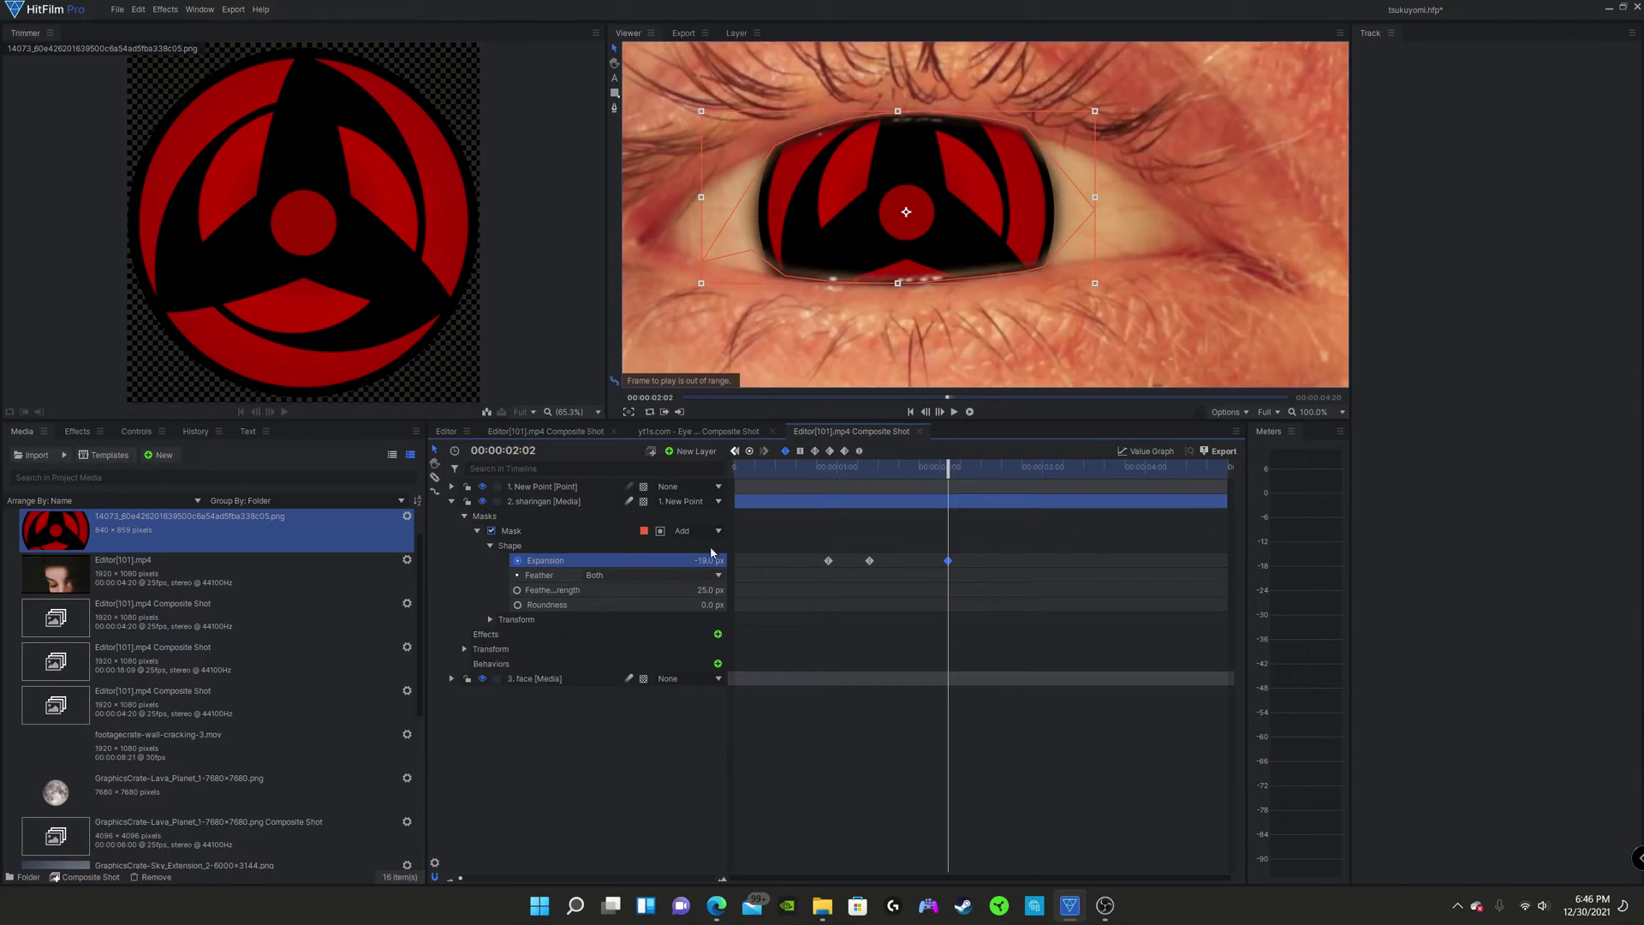
Step: Check the mask past two seconds and add a mask expansion keyframe of -19 px at 00:00:02:11
left_click(664, 723)
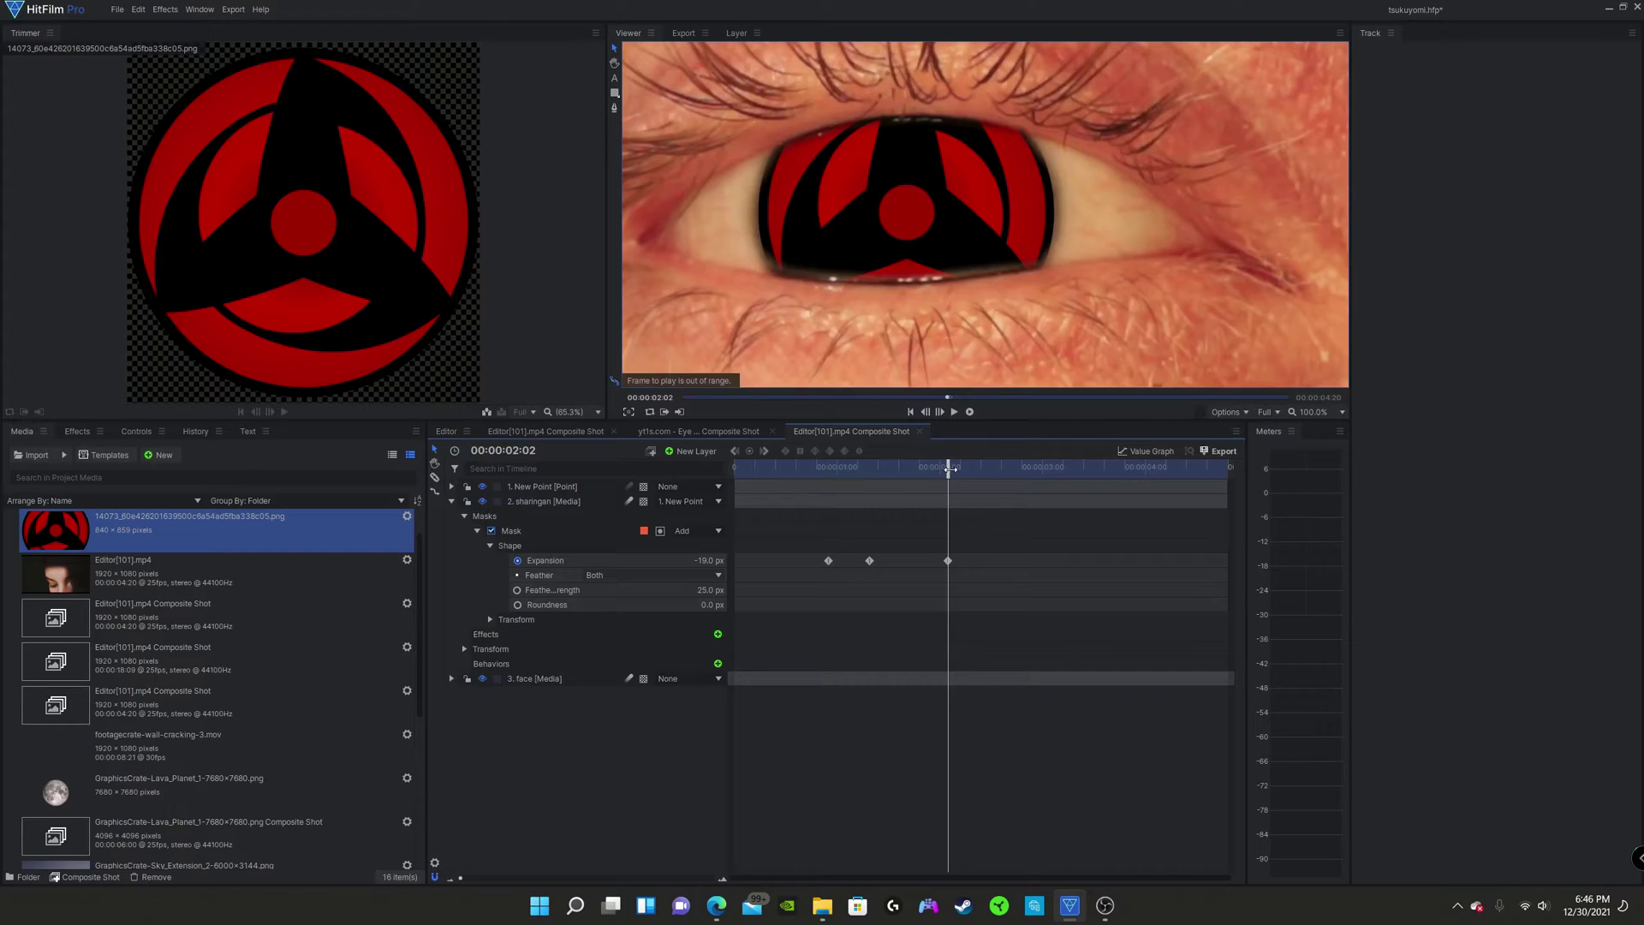
left_click_drag(950, 470, 994, 480)
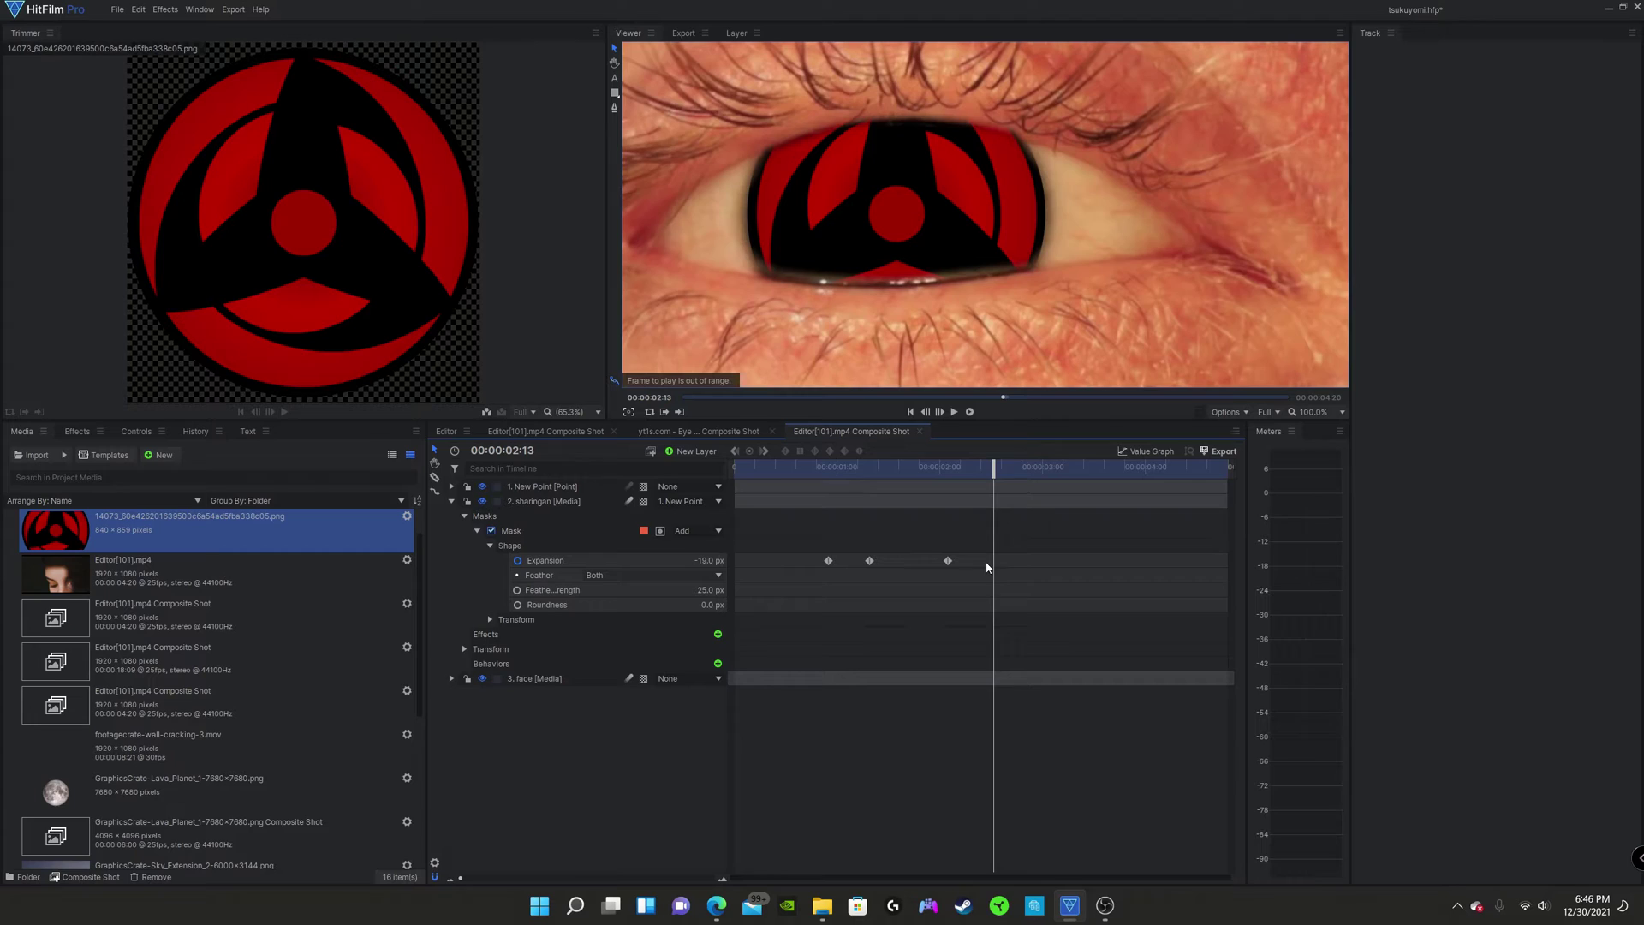
left_click_drag(999, 469, 997, 472)
left_click(546, 560)
left_click(749, 451)
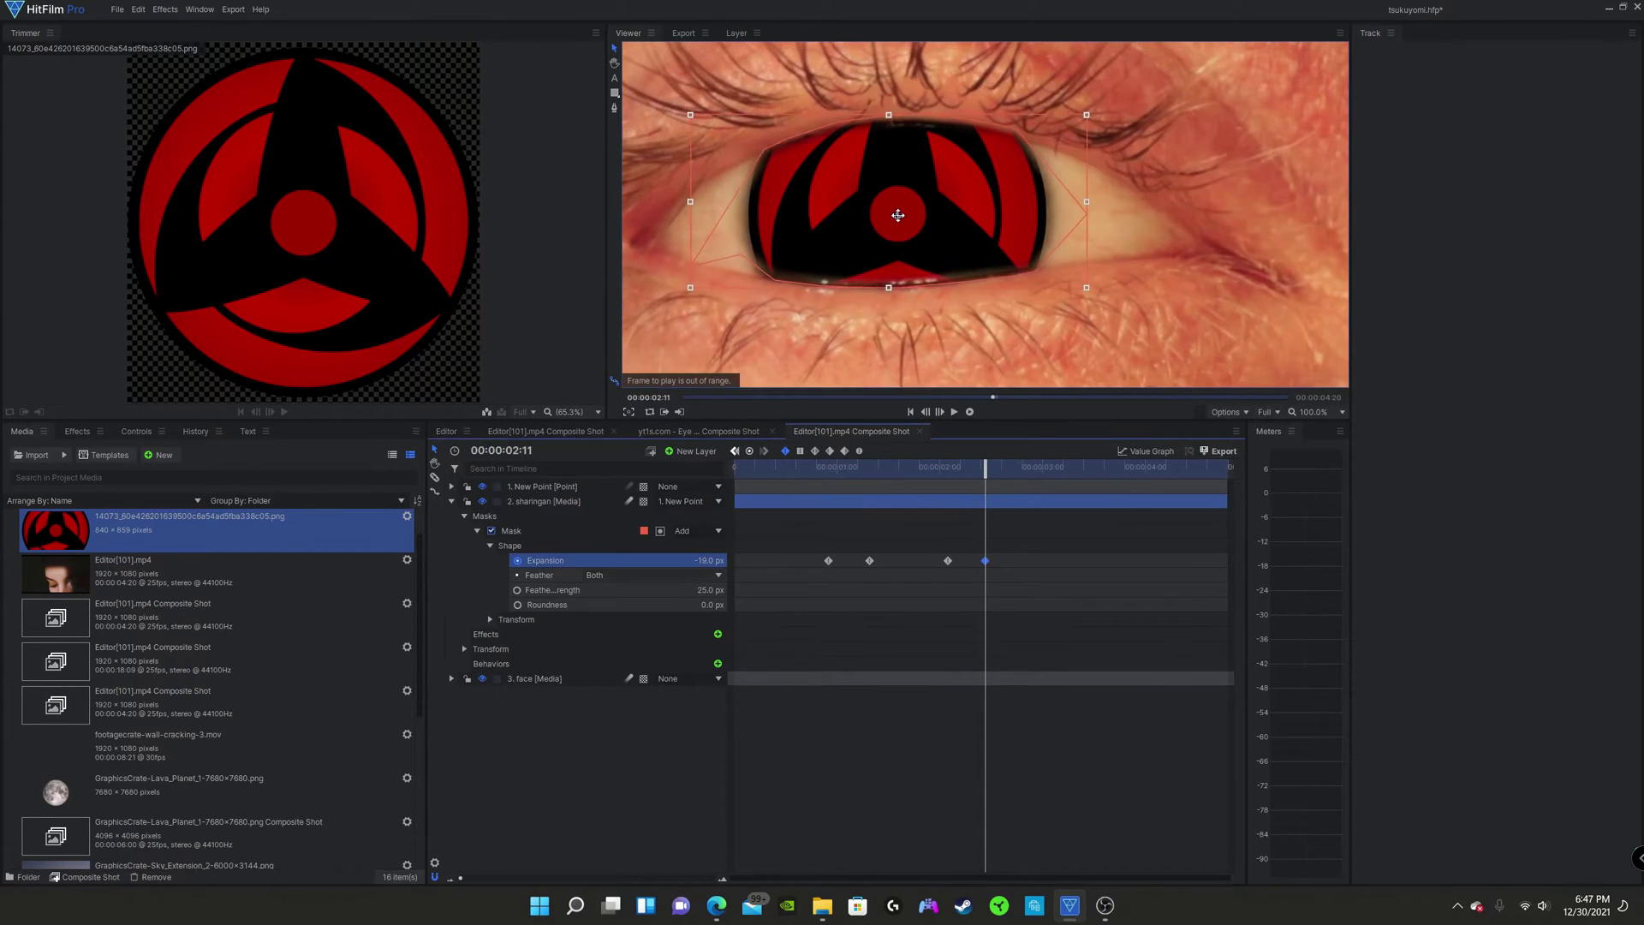
Step: Keyframe adjusted mask expansion values around three and a half seconds and just past four seconds to fit the eyelids
left_click_drag(986, 470, 1087, 505)
left_click_drag(709, 561, 723, 561)
left_click_drag(1088, 470, 1158, 471)
left_click_drag(709, 561, 716, 561)
mouse_move(1158, 470)
left_mouse_down()
mouse_move(1190, 470)
mouse_move(1167, 475)
left_mouse_up()
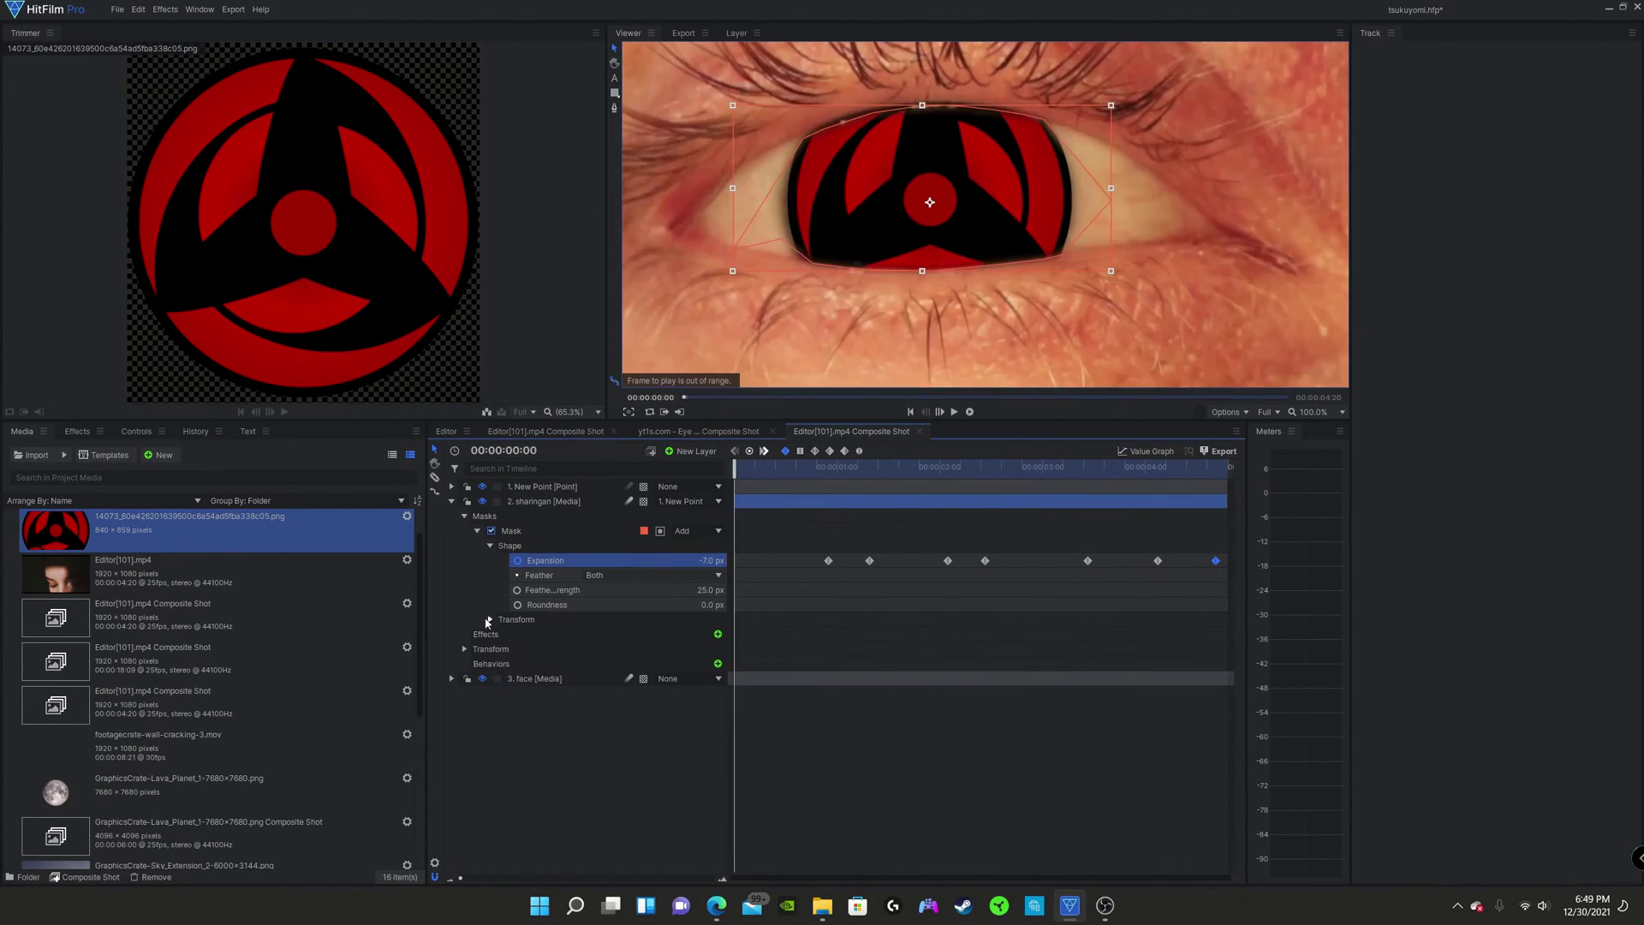
Step: Keyframe the mask's position at several points between about 1.5 seconds and the clip's end, and readjust its expansion to match the eyelids
left_click_drag(738, 488, 889, 489)
left_click_drag(921, 208, 921, 211)
left_click_drag(882, 470, 939, 510)
left_click_drag(910, 213, 910, 216)
left_click_drag(711, 561, 717, 561)
left_click_drag(982, 470, 1162, 480)
left_click_drag(876, 203, 881, 207)
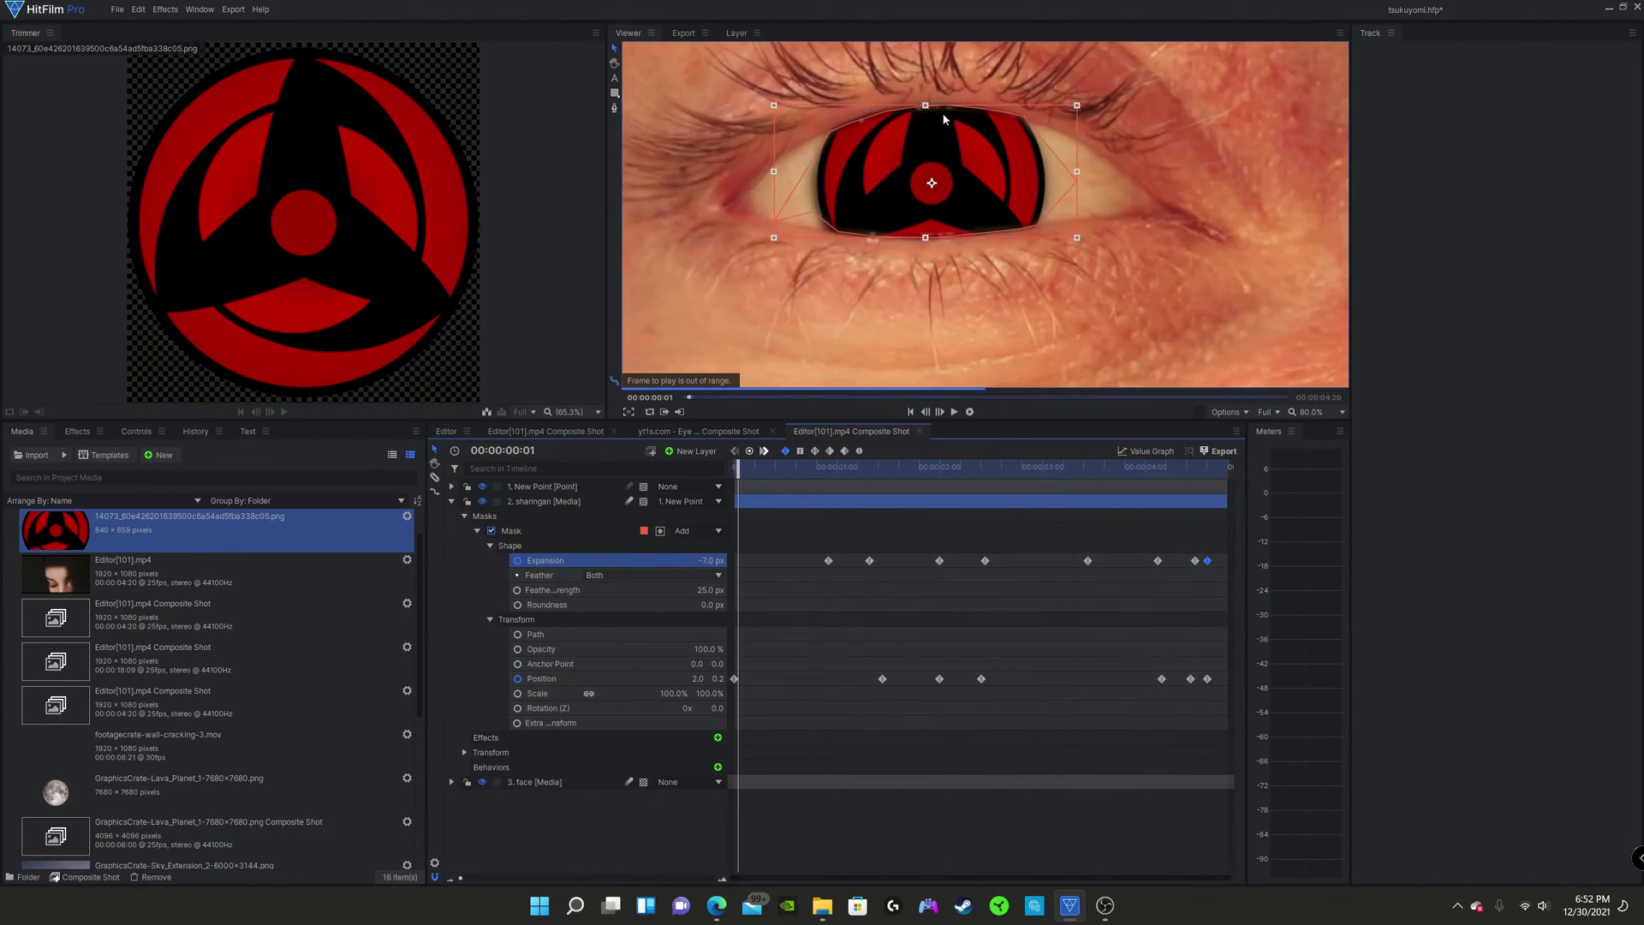
Step: Scrub through the whole shot to check how the keyframed sharingan mask follows the eye
scroll(954, 269, "down", 2)
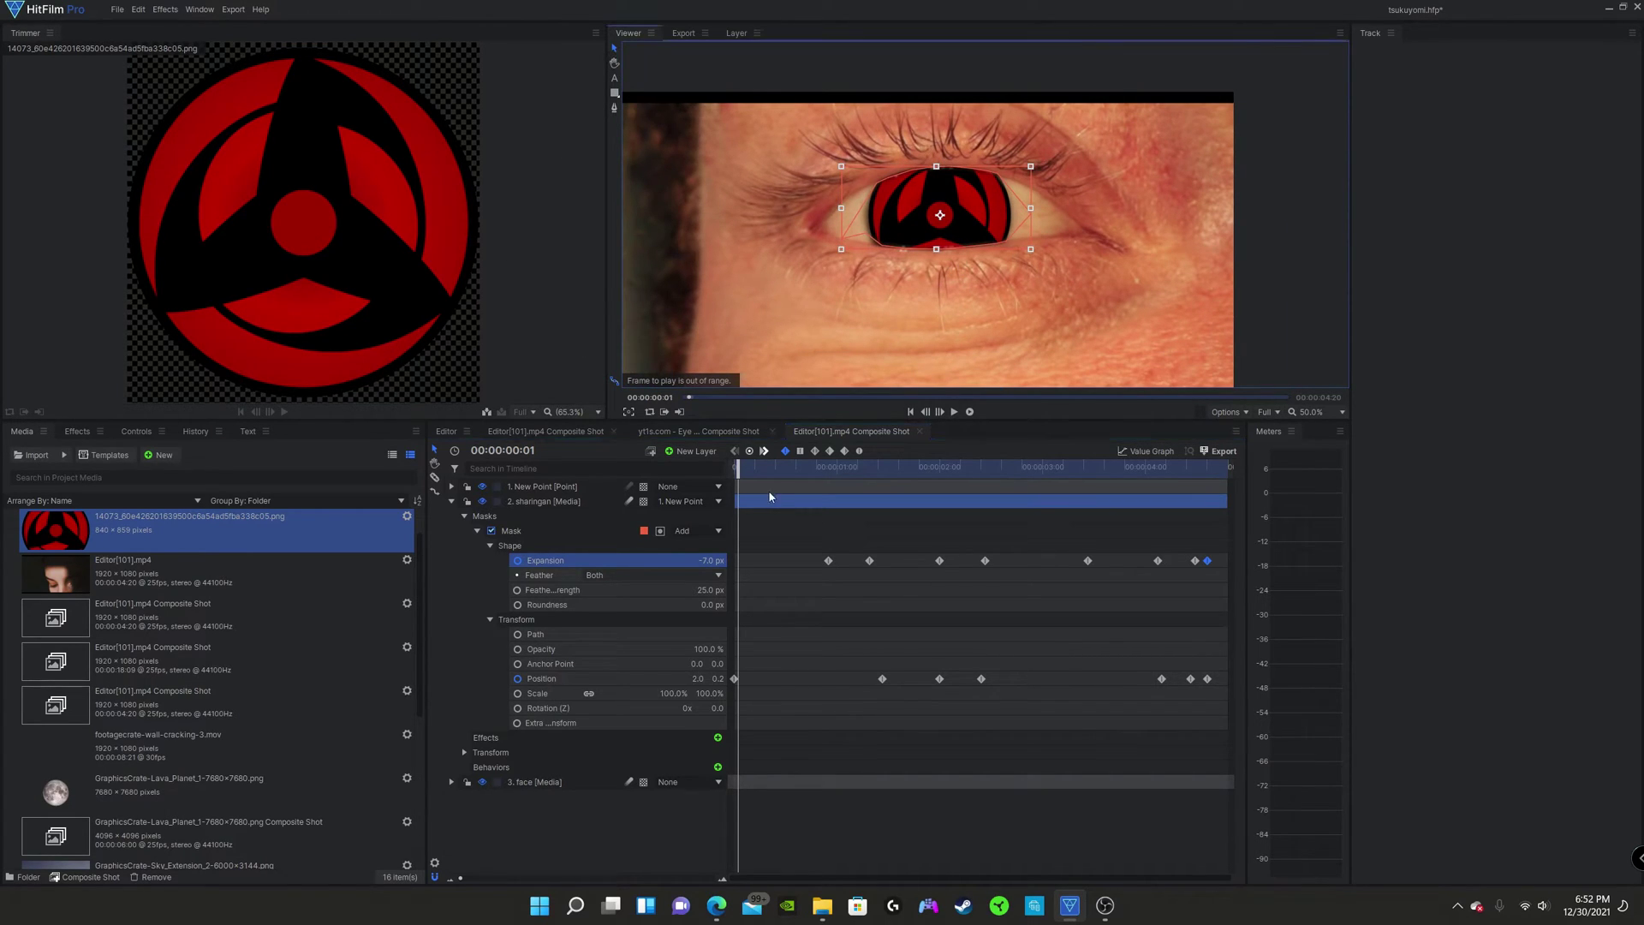
left_click_drag(738, 471, 1293, 534)
left_click(593, 820)
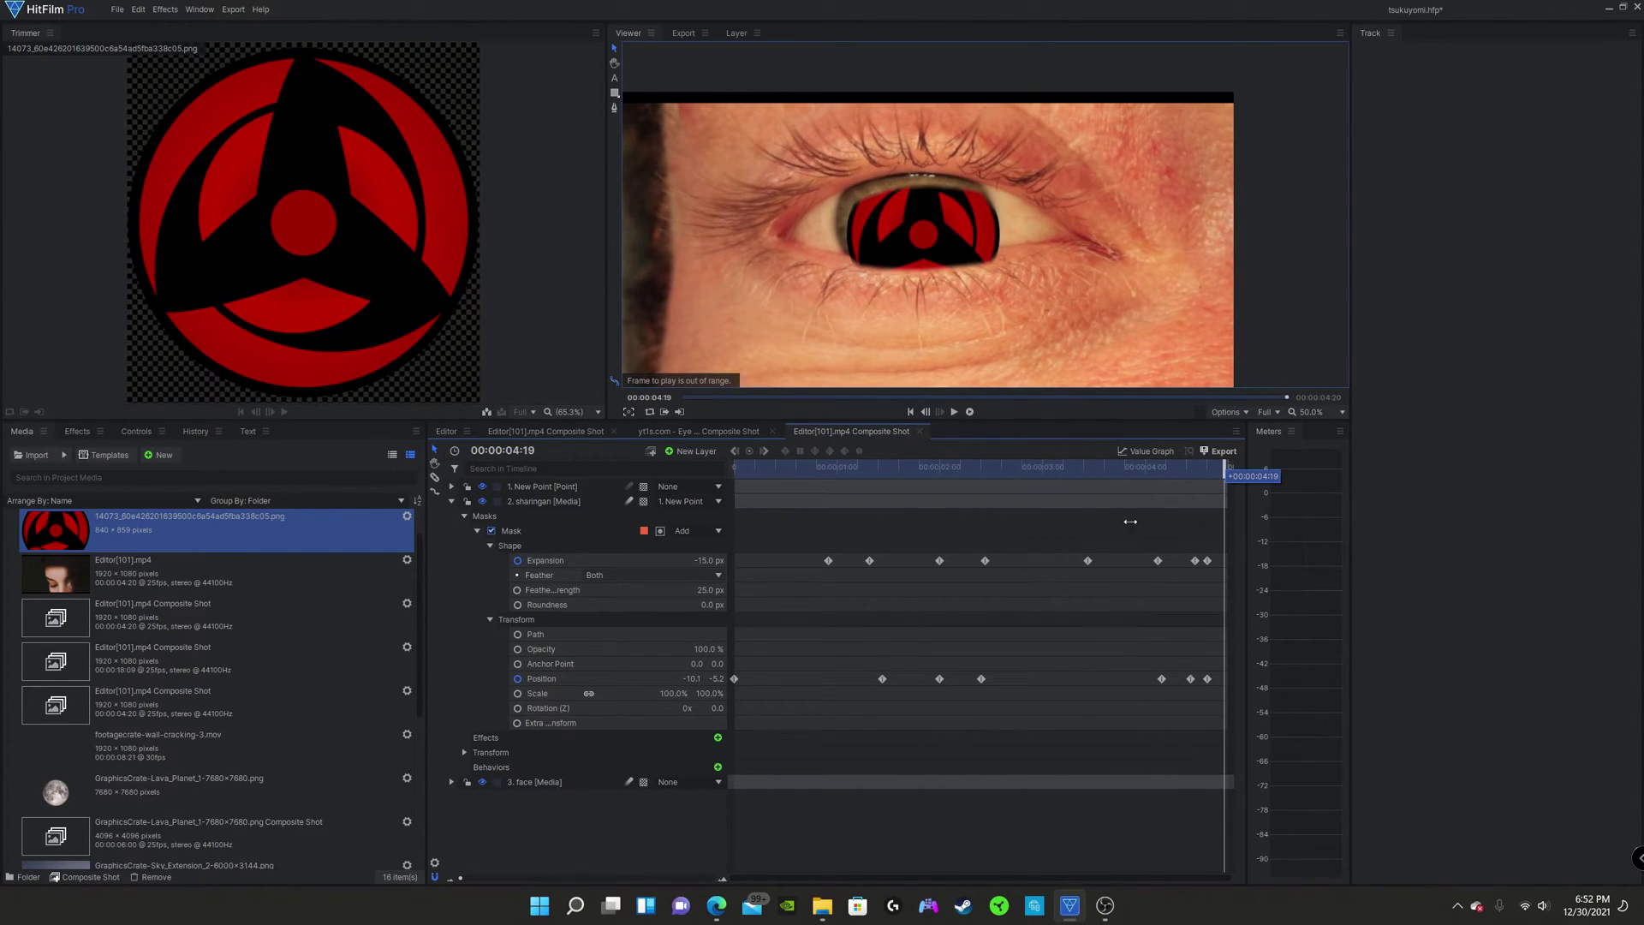
left_click_drag(1130, 520, 771, 524)
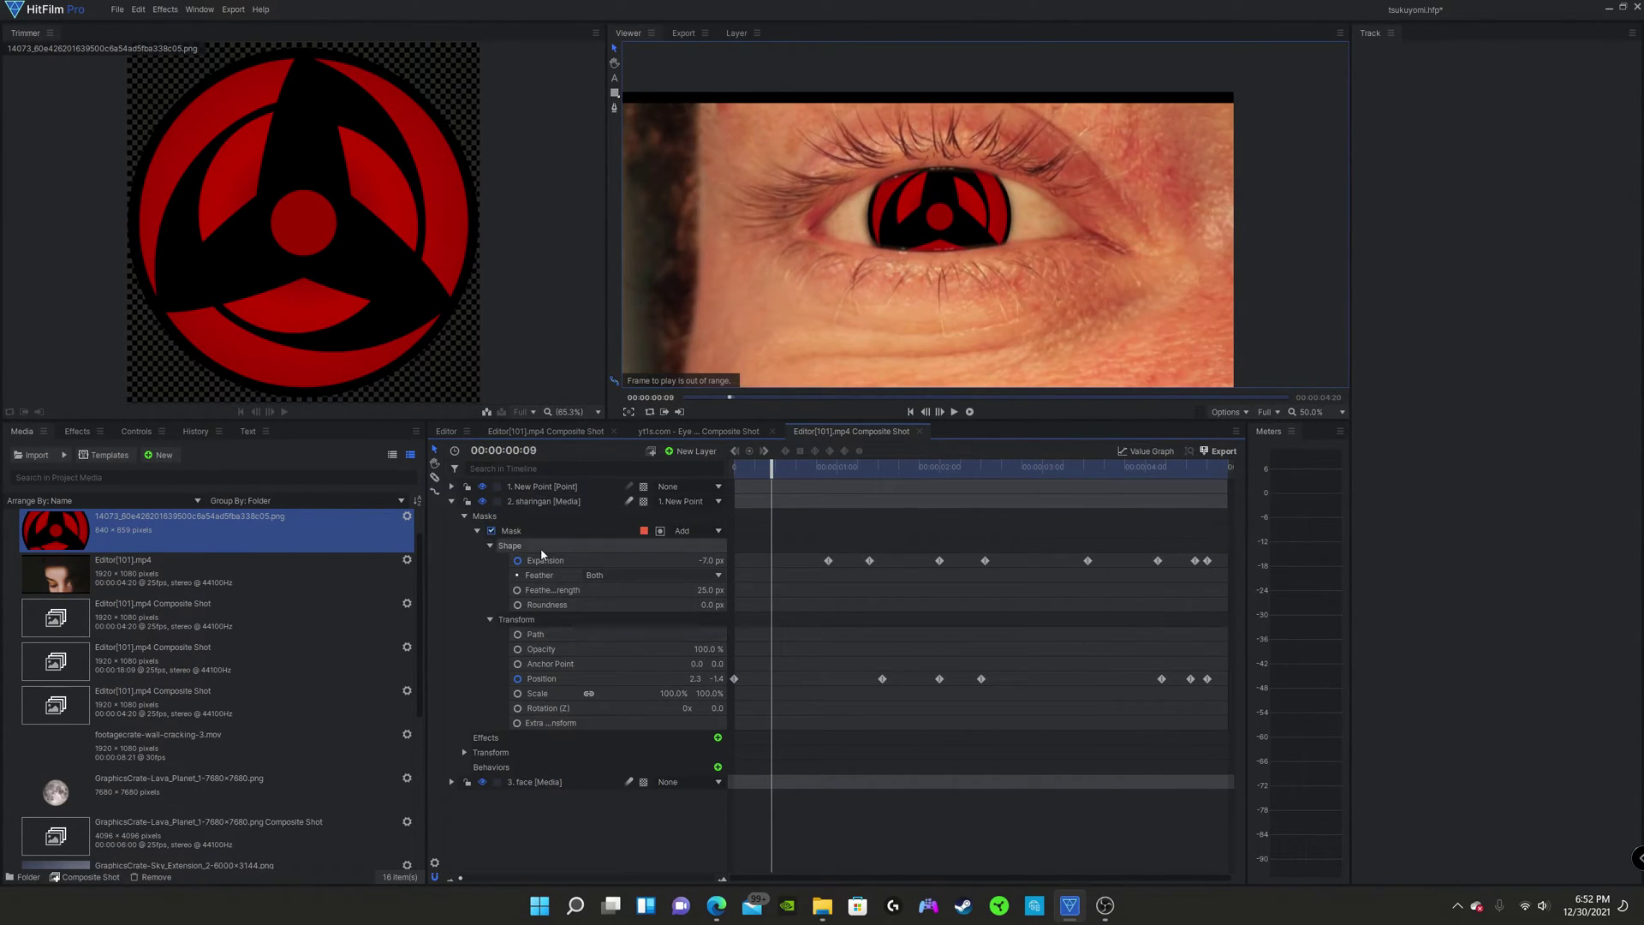
scroll(950, 129, "down", 3)
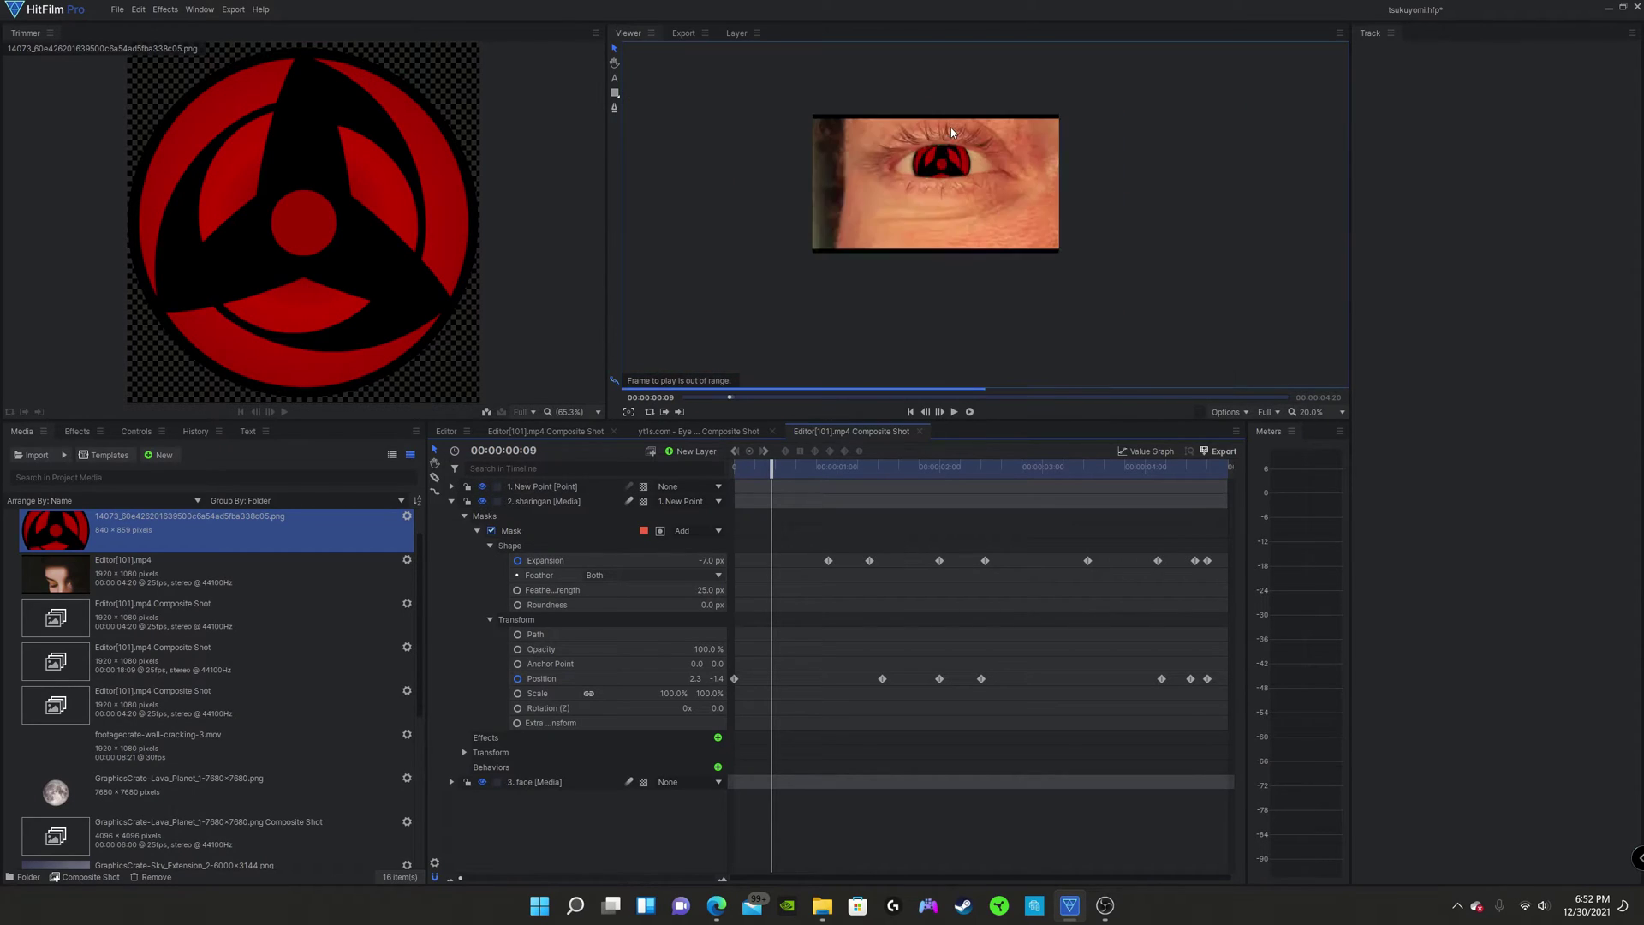
scroll(948, 152, "up", 2)
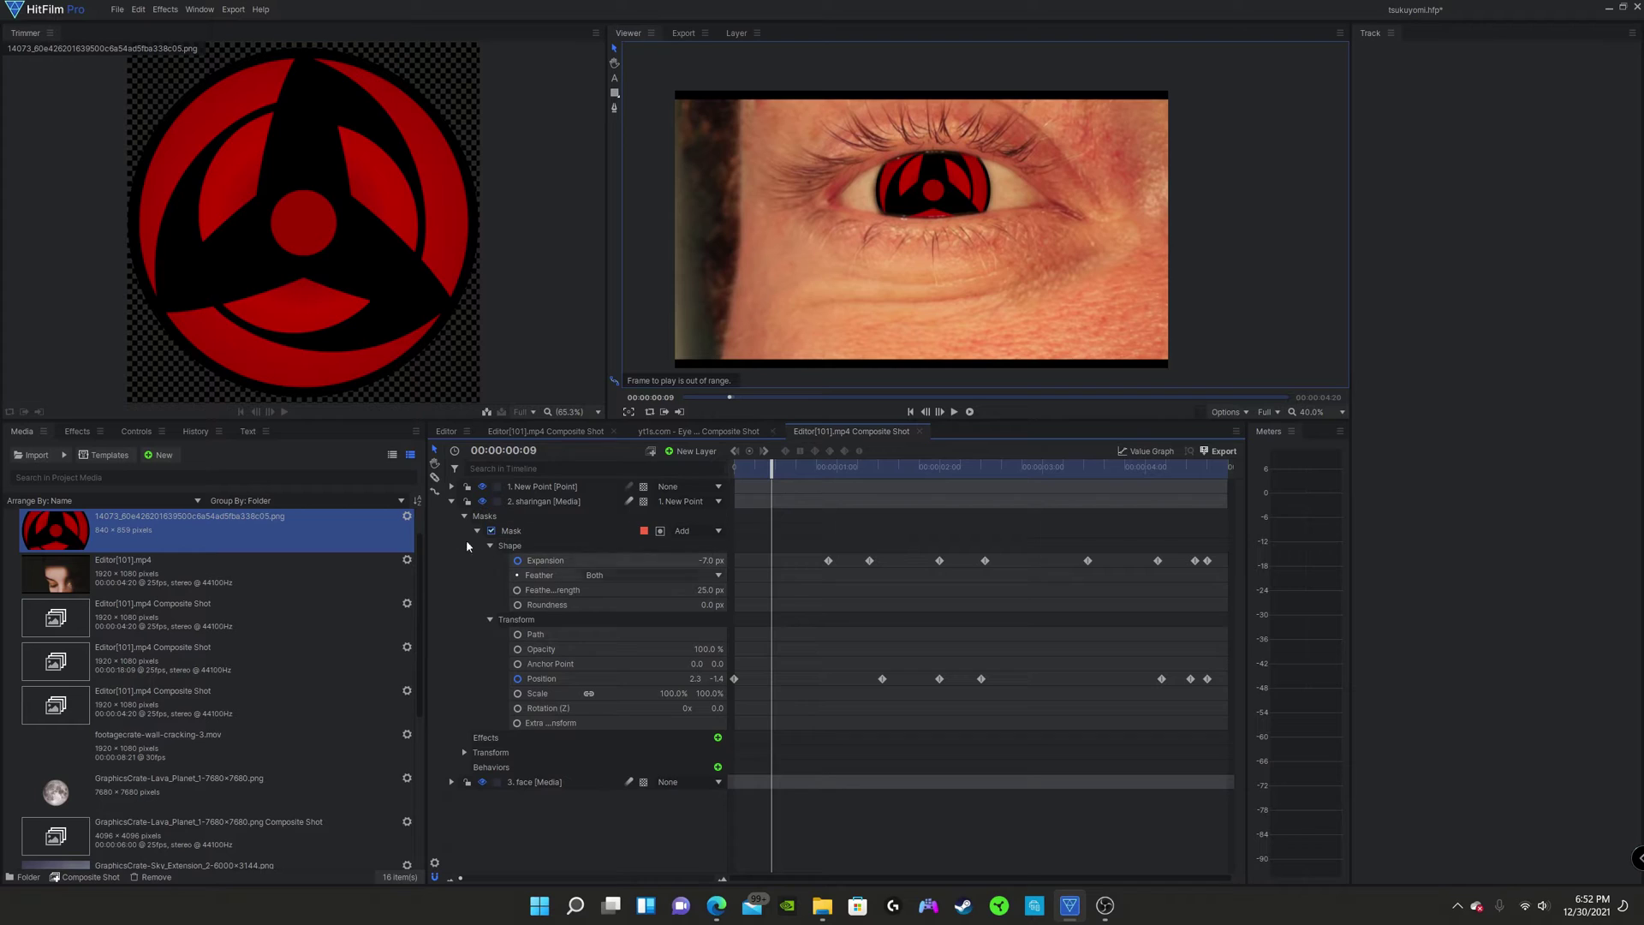
Step: Try blend modes from Add through Screen on the sharingan layer and return to Overlay for comparison
left_click(135, 432)
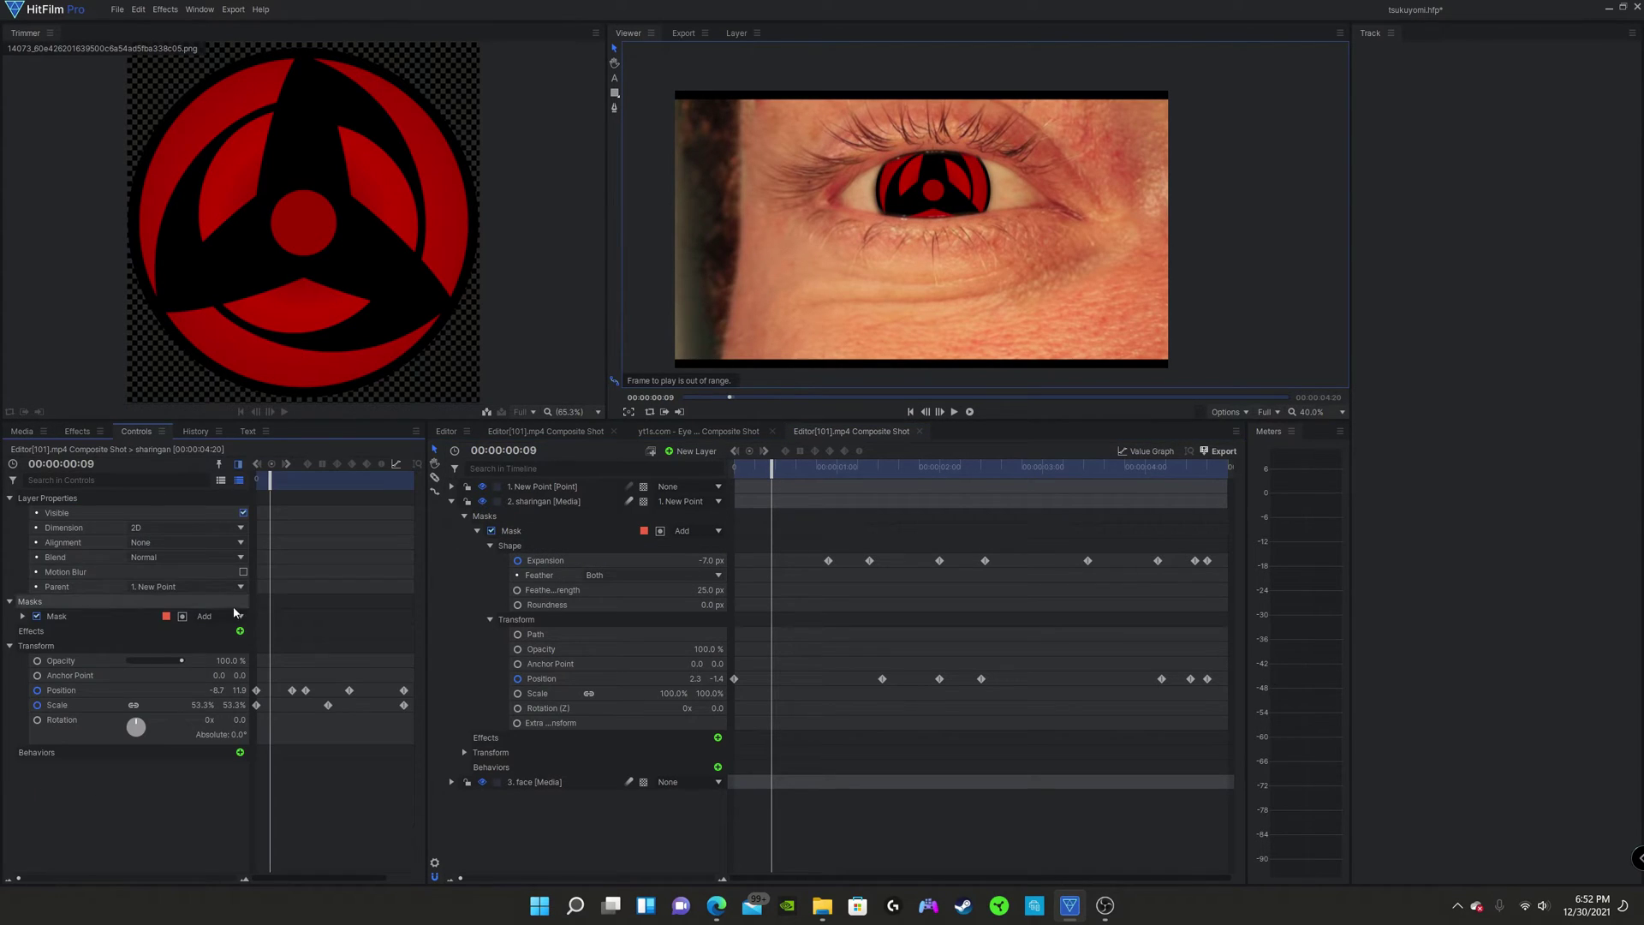
left_click(159, 558)
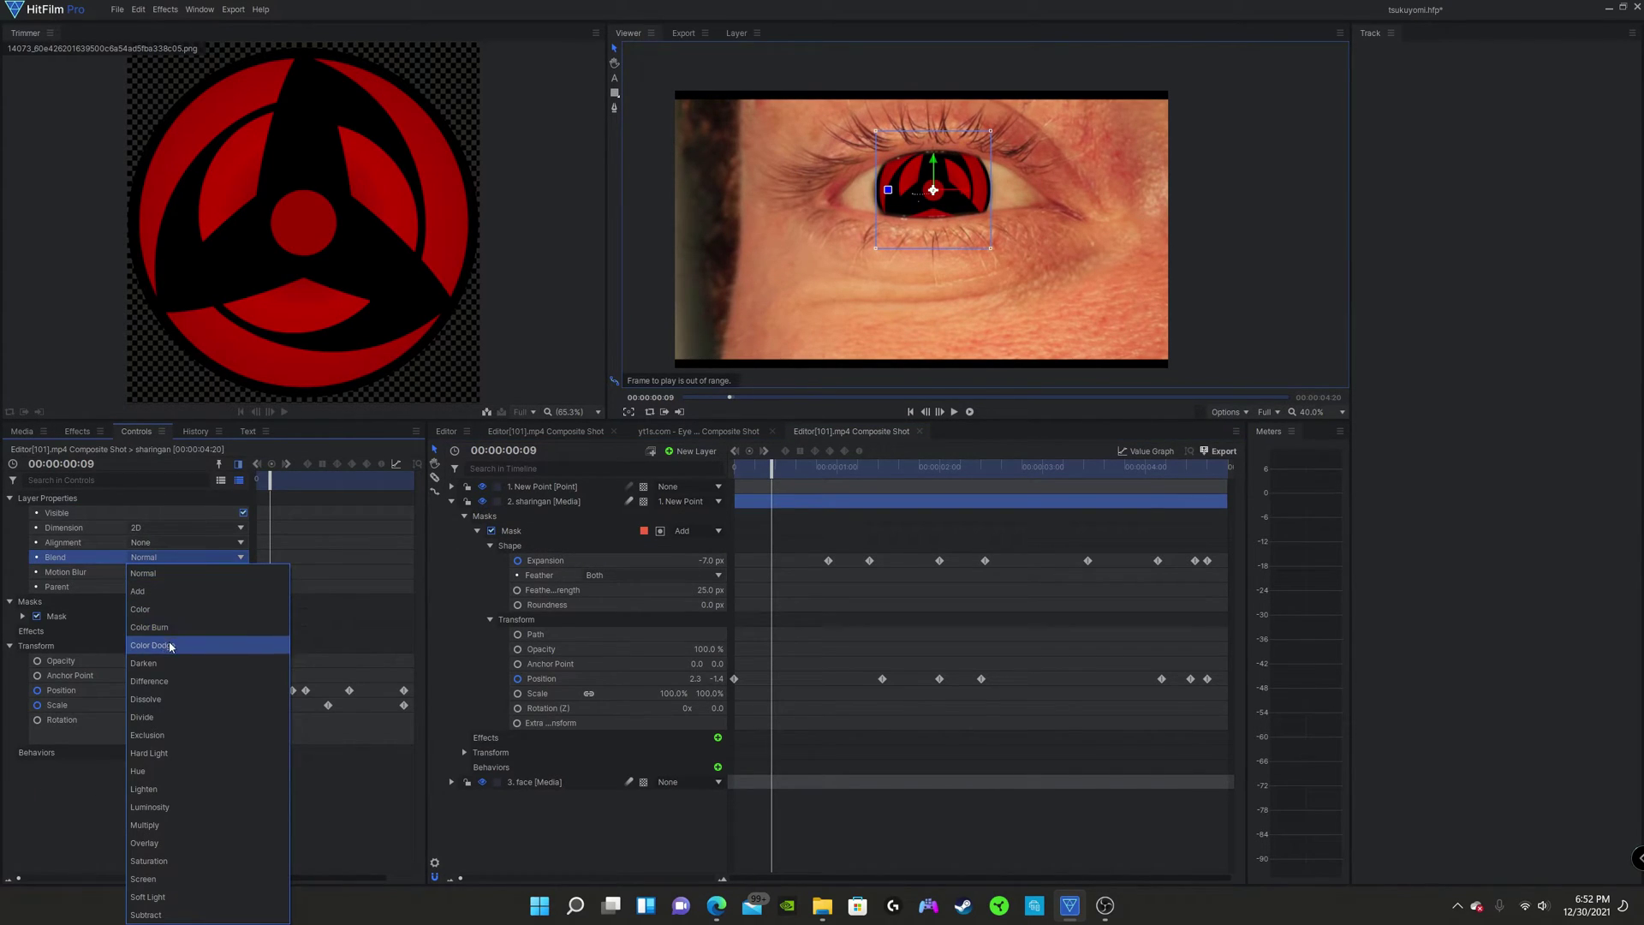
left_click(156, 593)
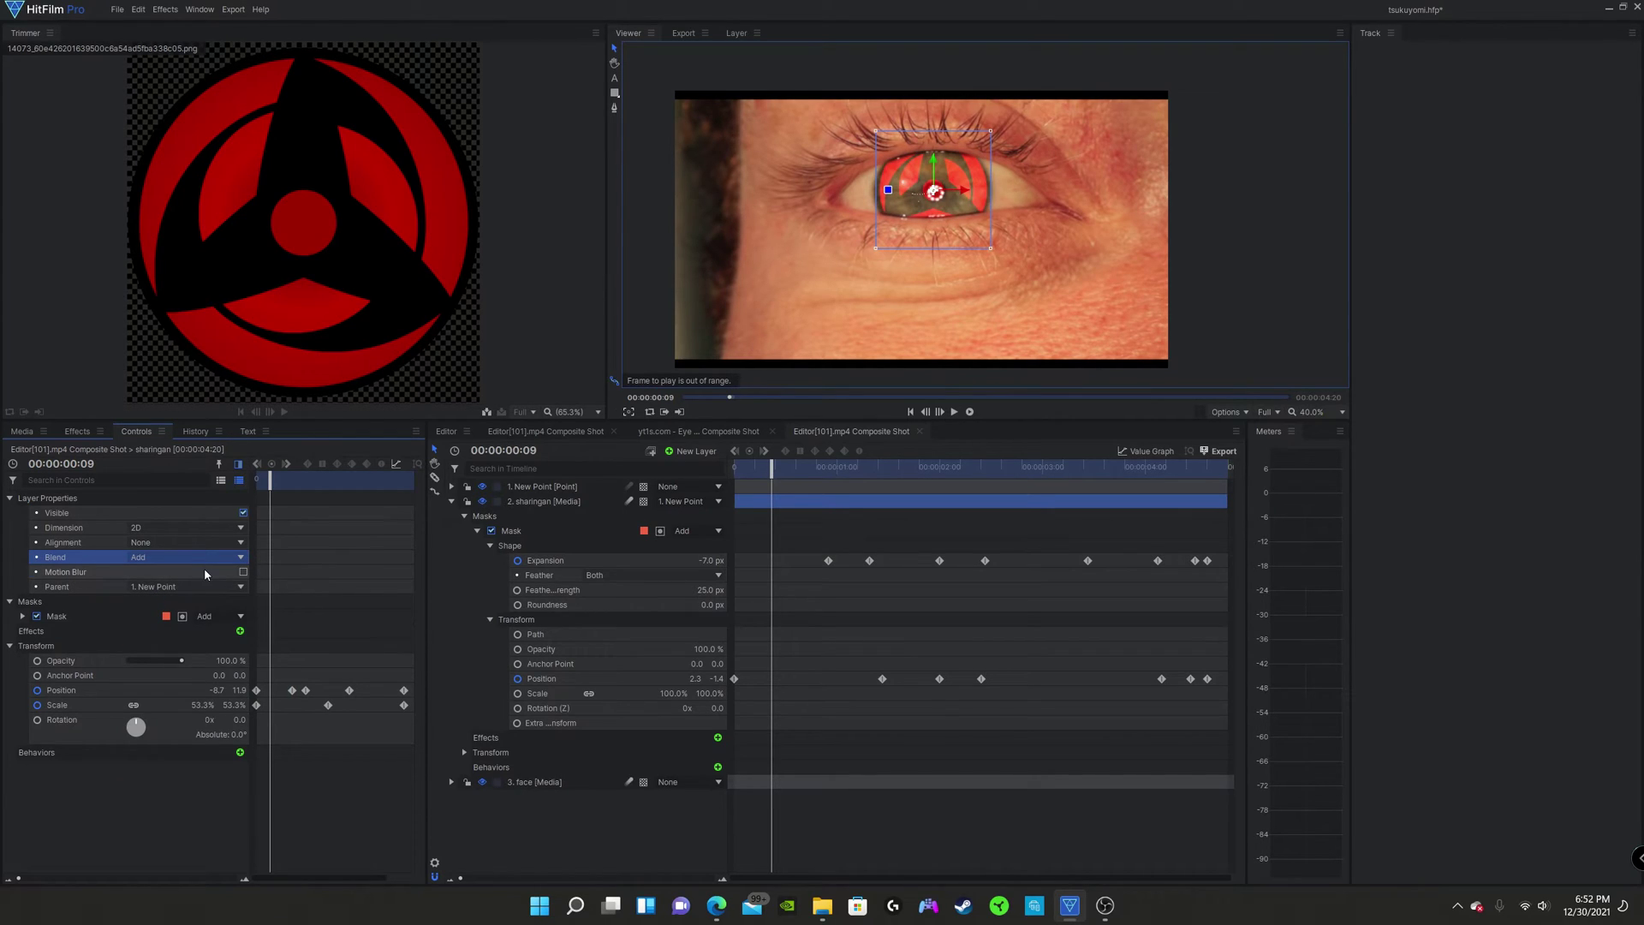
key("Down")
key("Down")
key("Down")
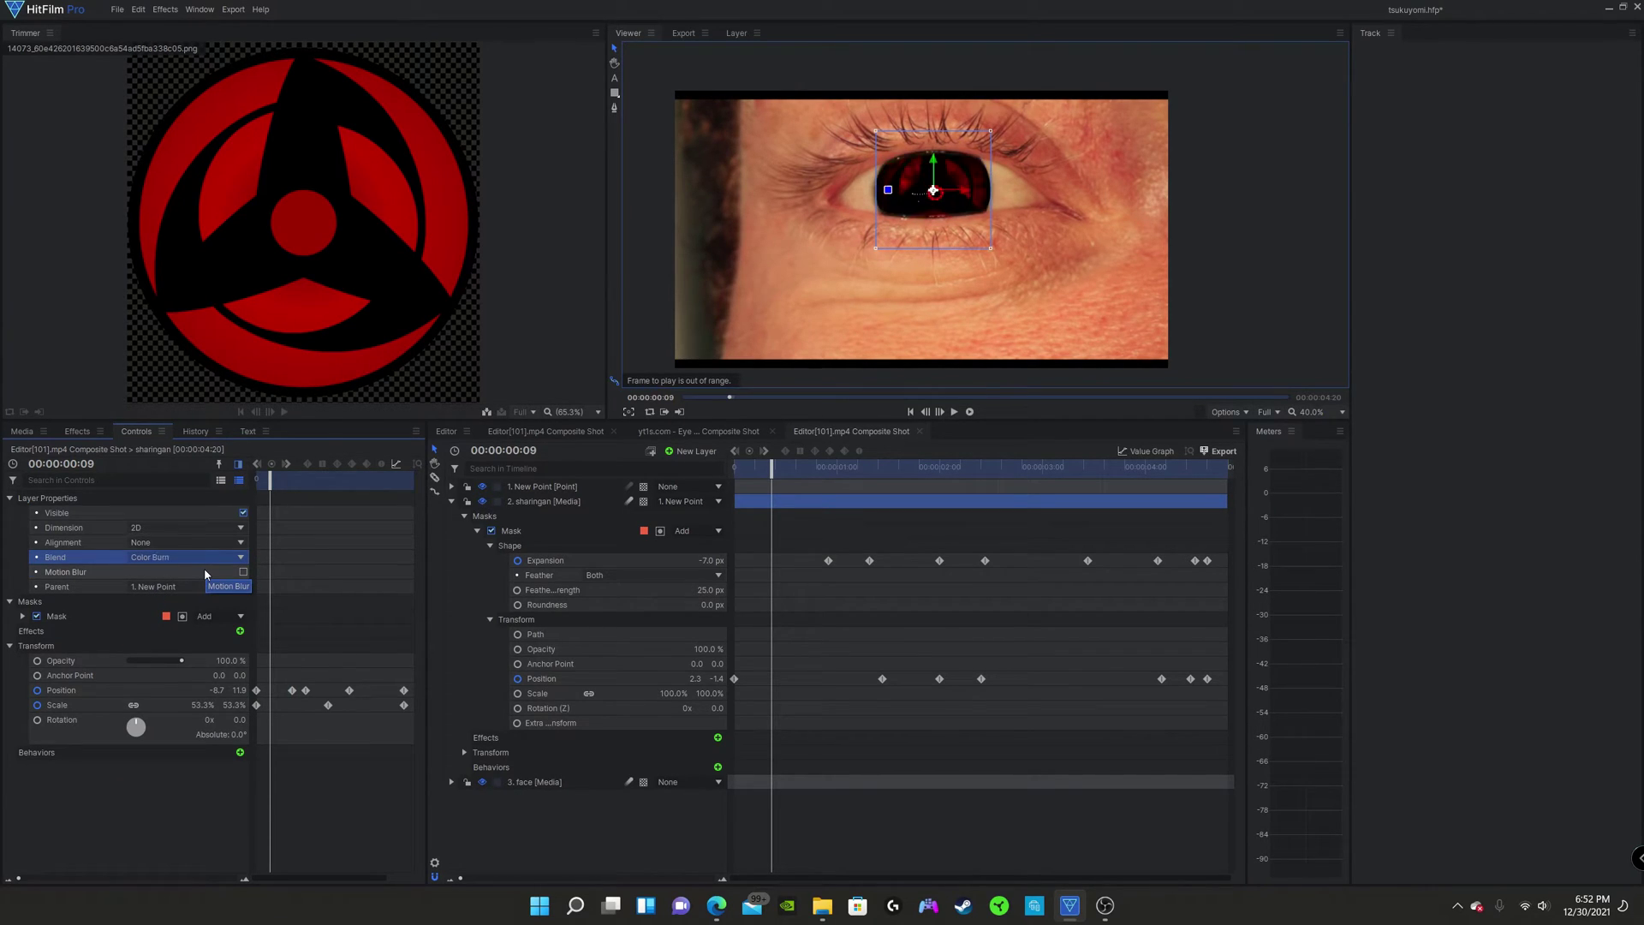
key("Down")
key("Down")
key("Down")
key("Down")
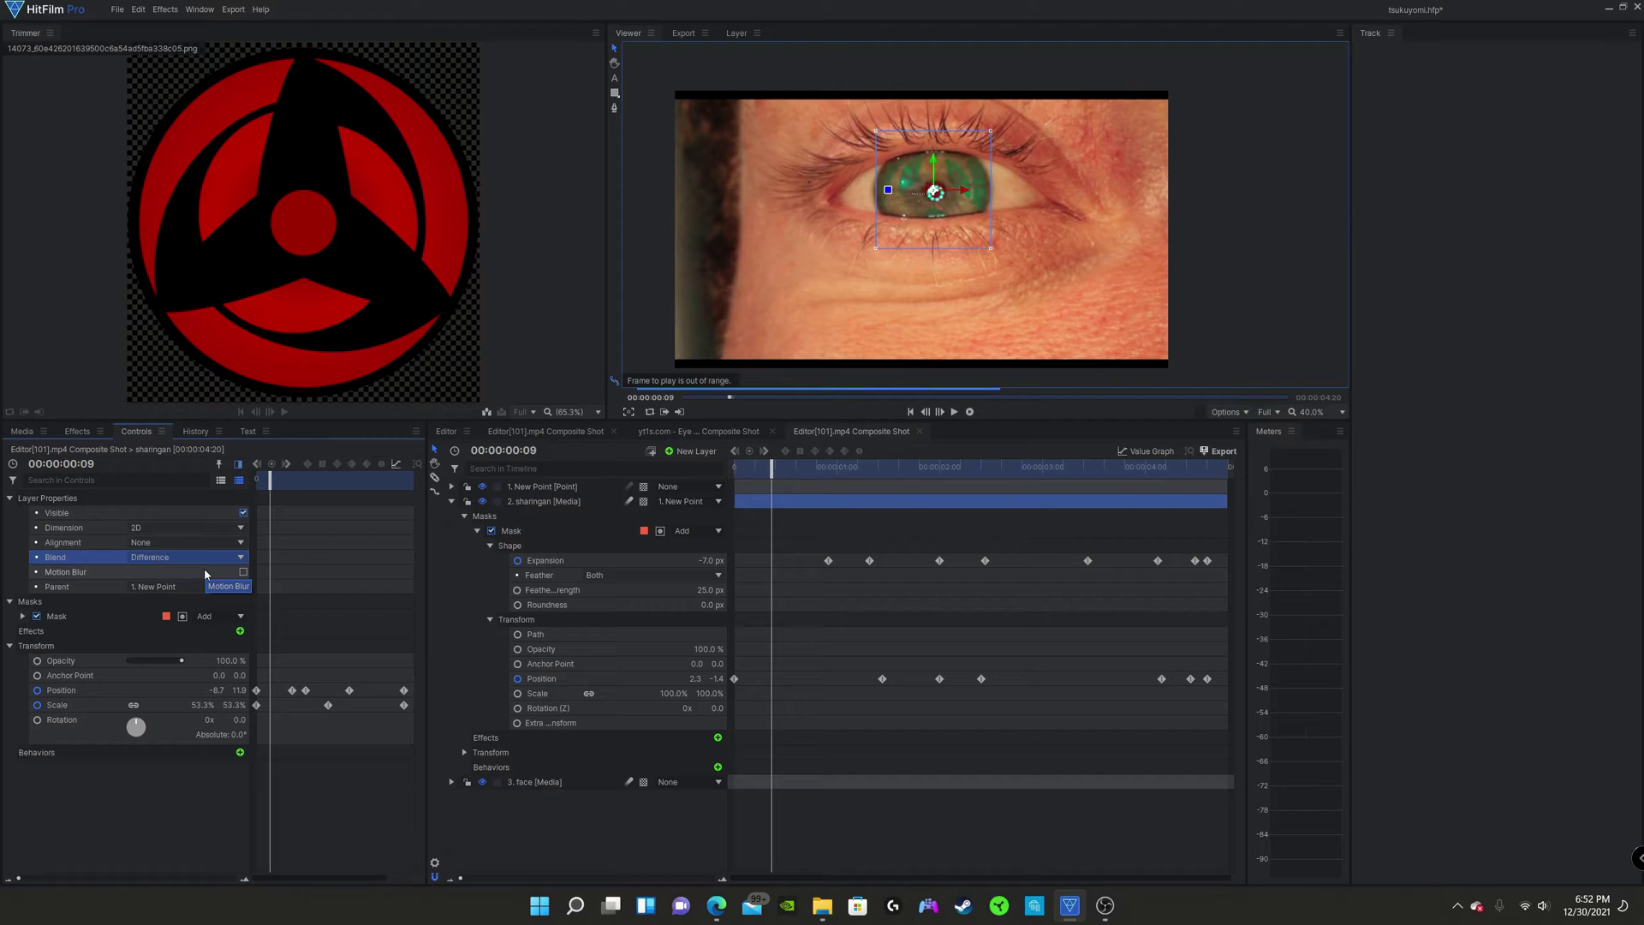
key("Down")
key("Down")
key("Down")
key("Down")
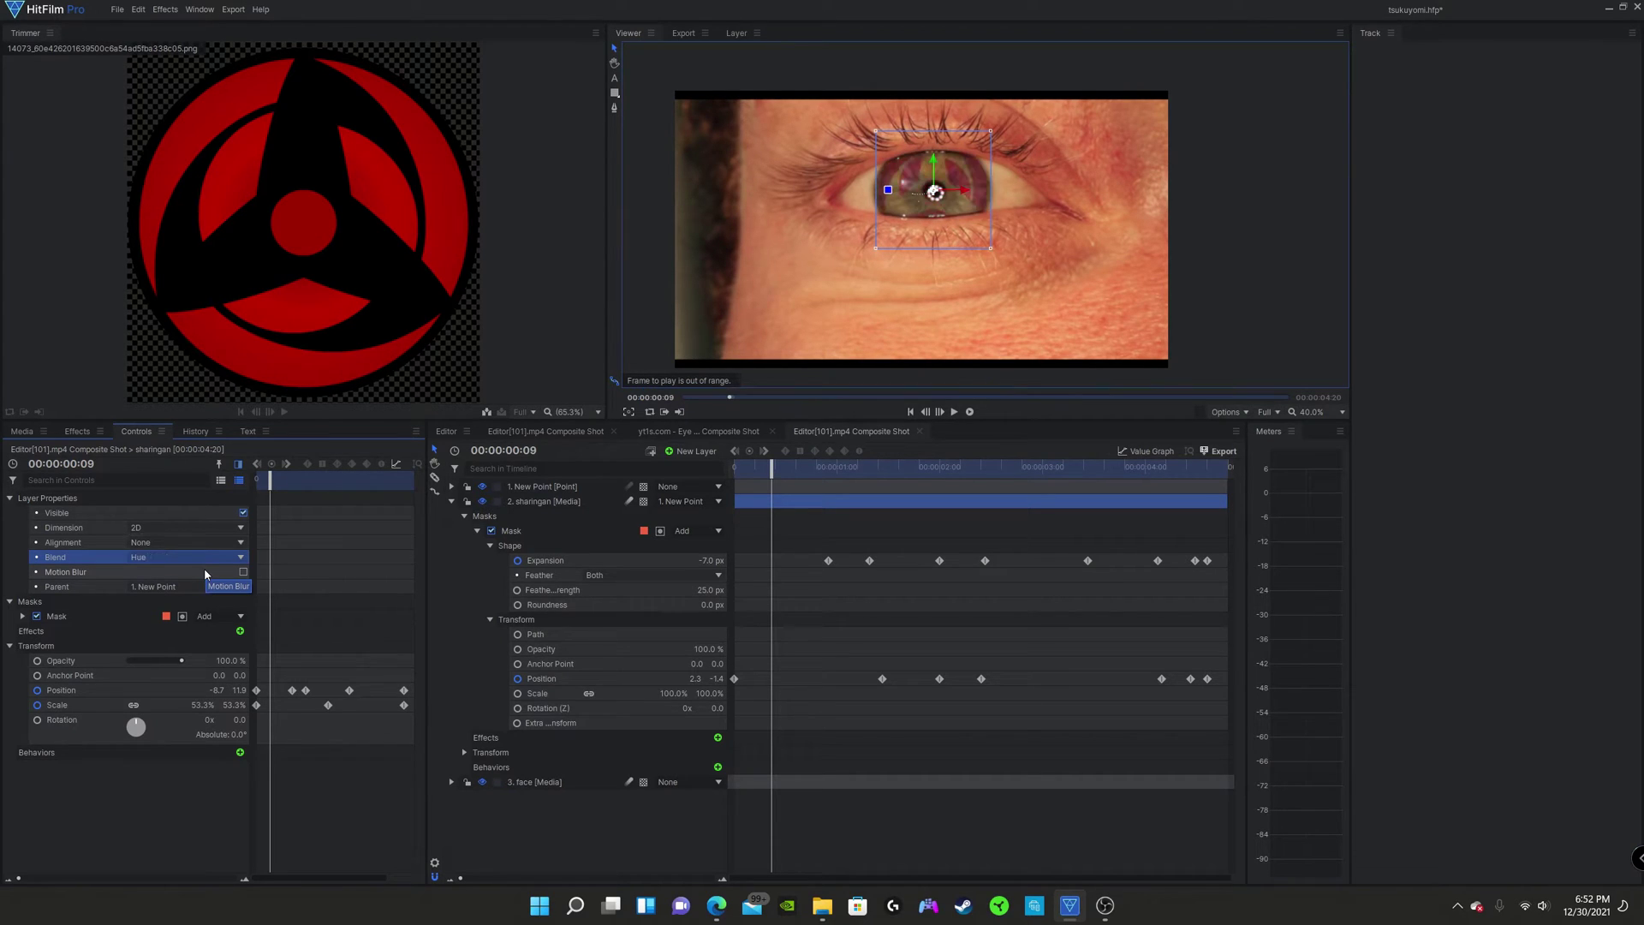
key("Down")
key("Down")
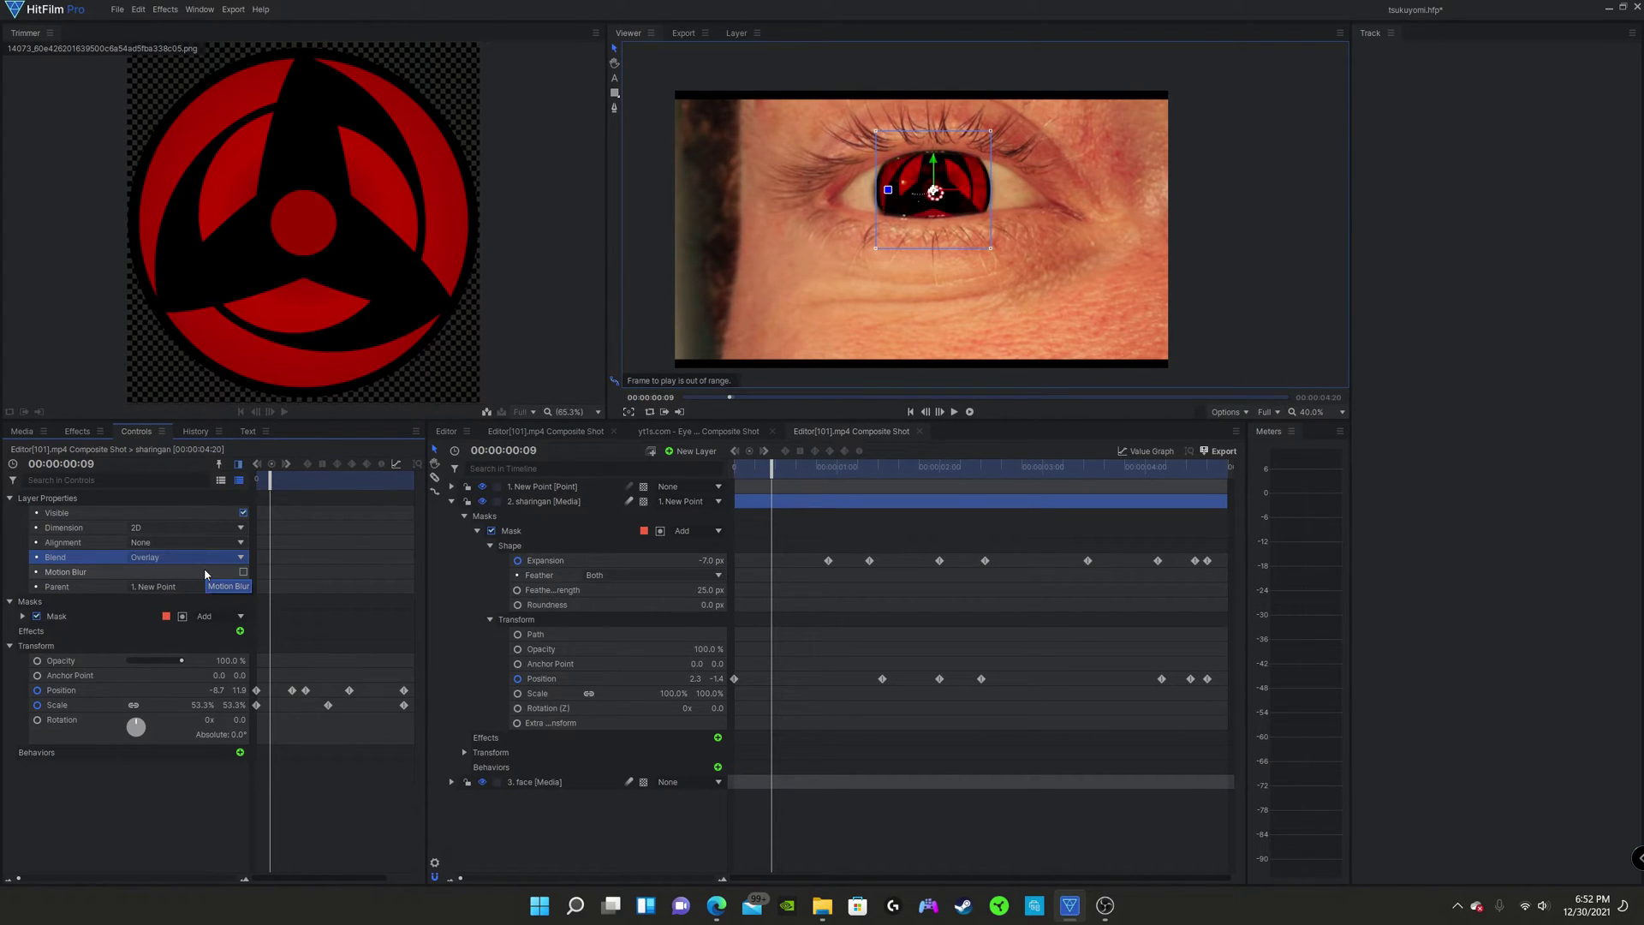
key("Up")
key("Down")
key("Down")
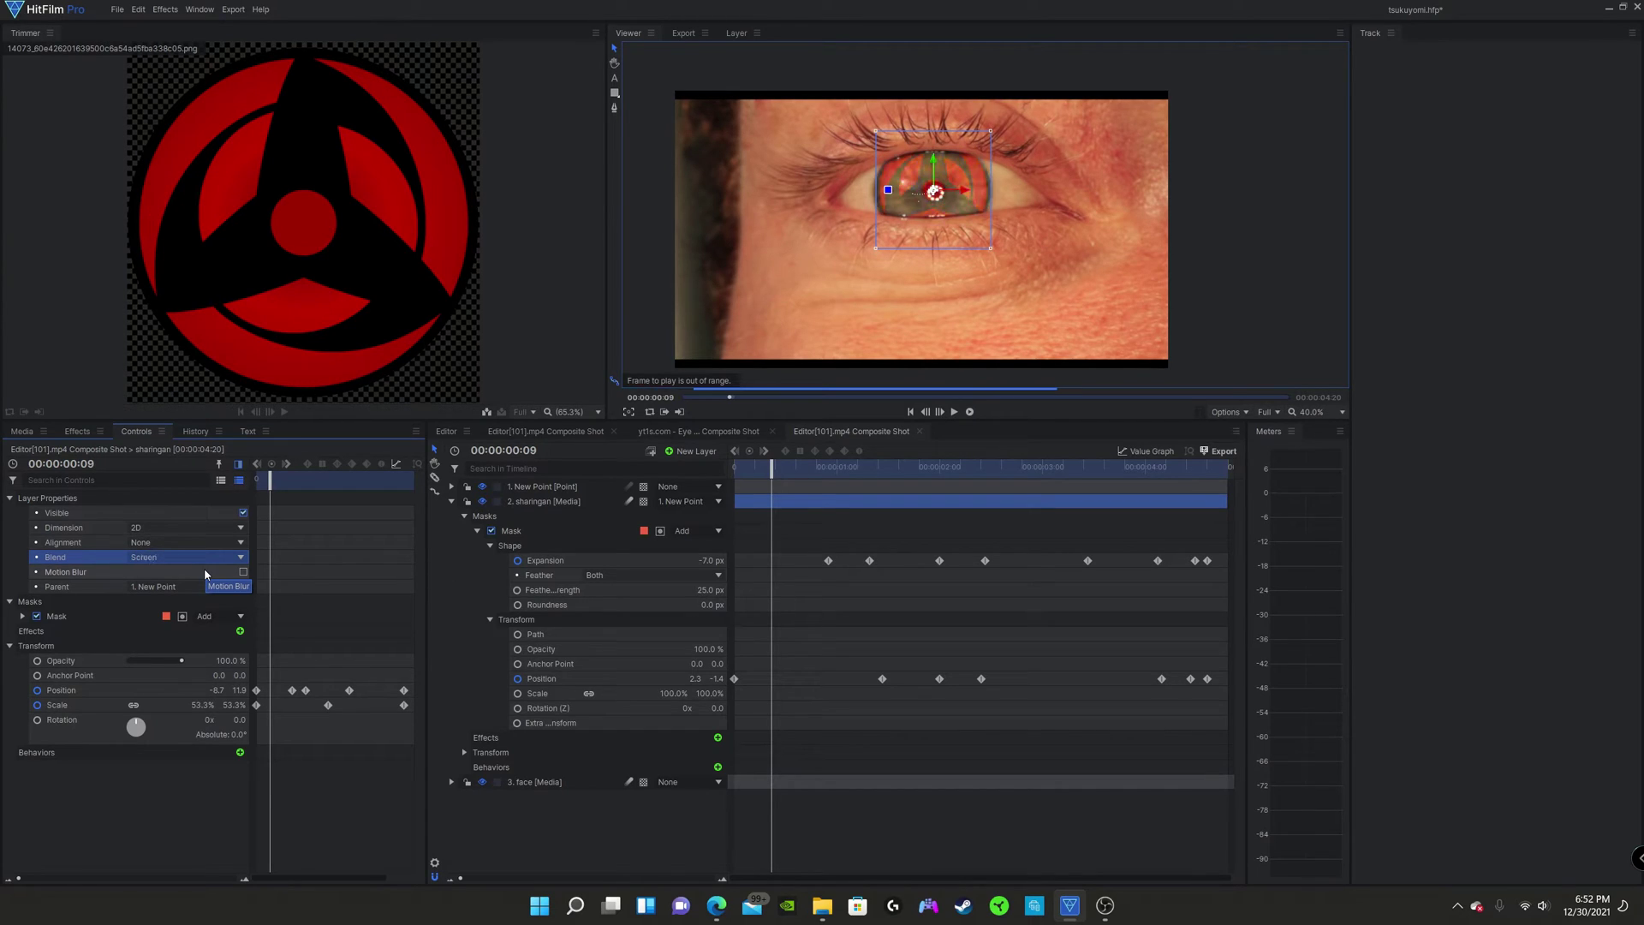
key("Down")
key("Up")
Step: Step the sharingan layer's blend mode back through Color Dodge to Normal
key("Up")
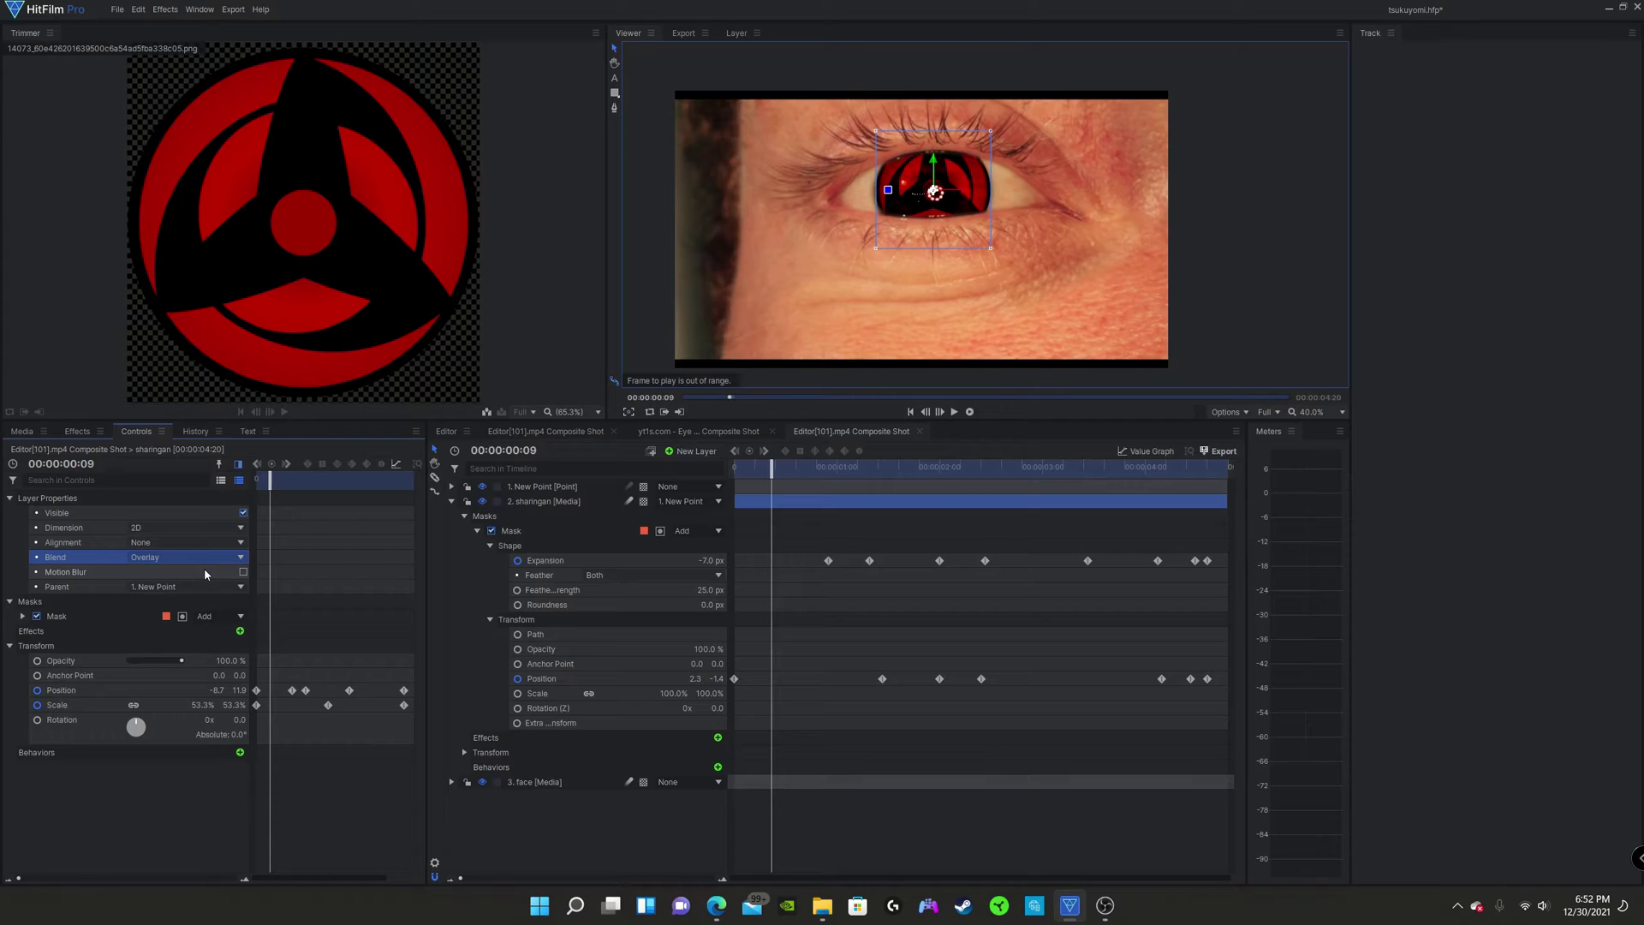
key("Up")
key("Up")
key("Up")
key("Up")
key("Up")
key("Up")
key("Up")
key("Up")
key("Up")
key("Up")
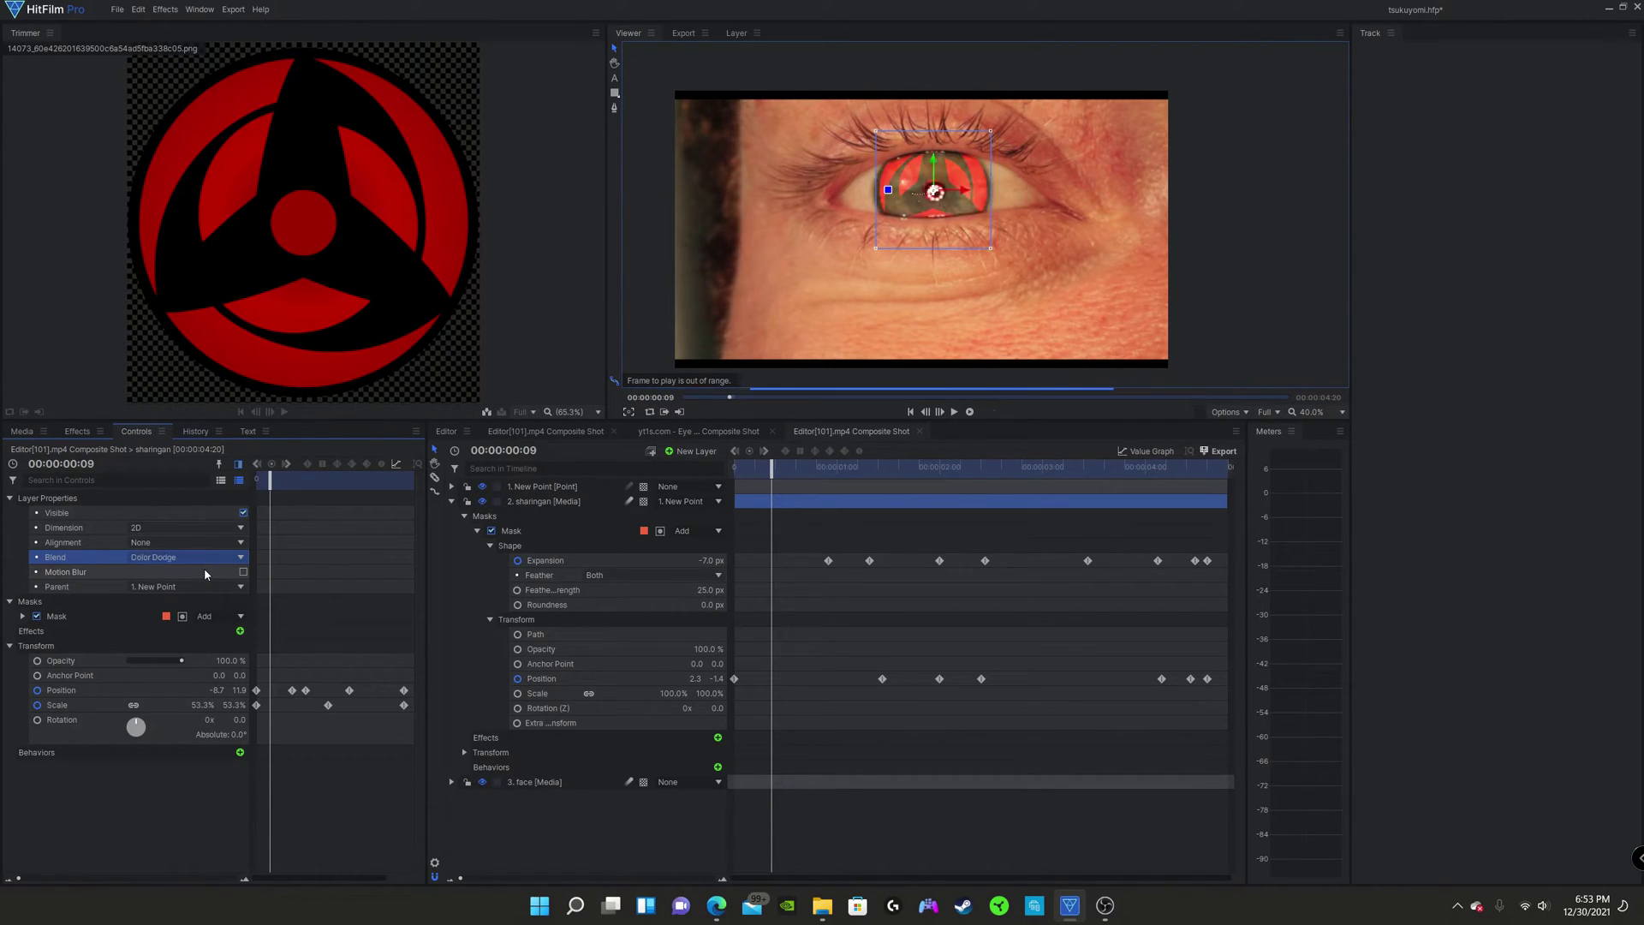
key("Up")
key("Up")
key("Up")
key("Up")
key("Up")
key("Up")
key("Up")
key("Up")
key("Up")
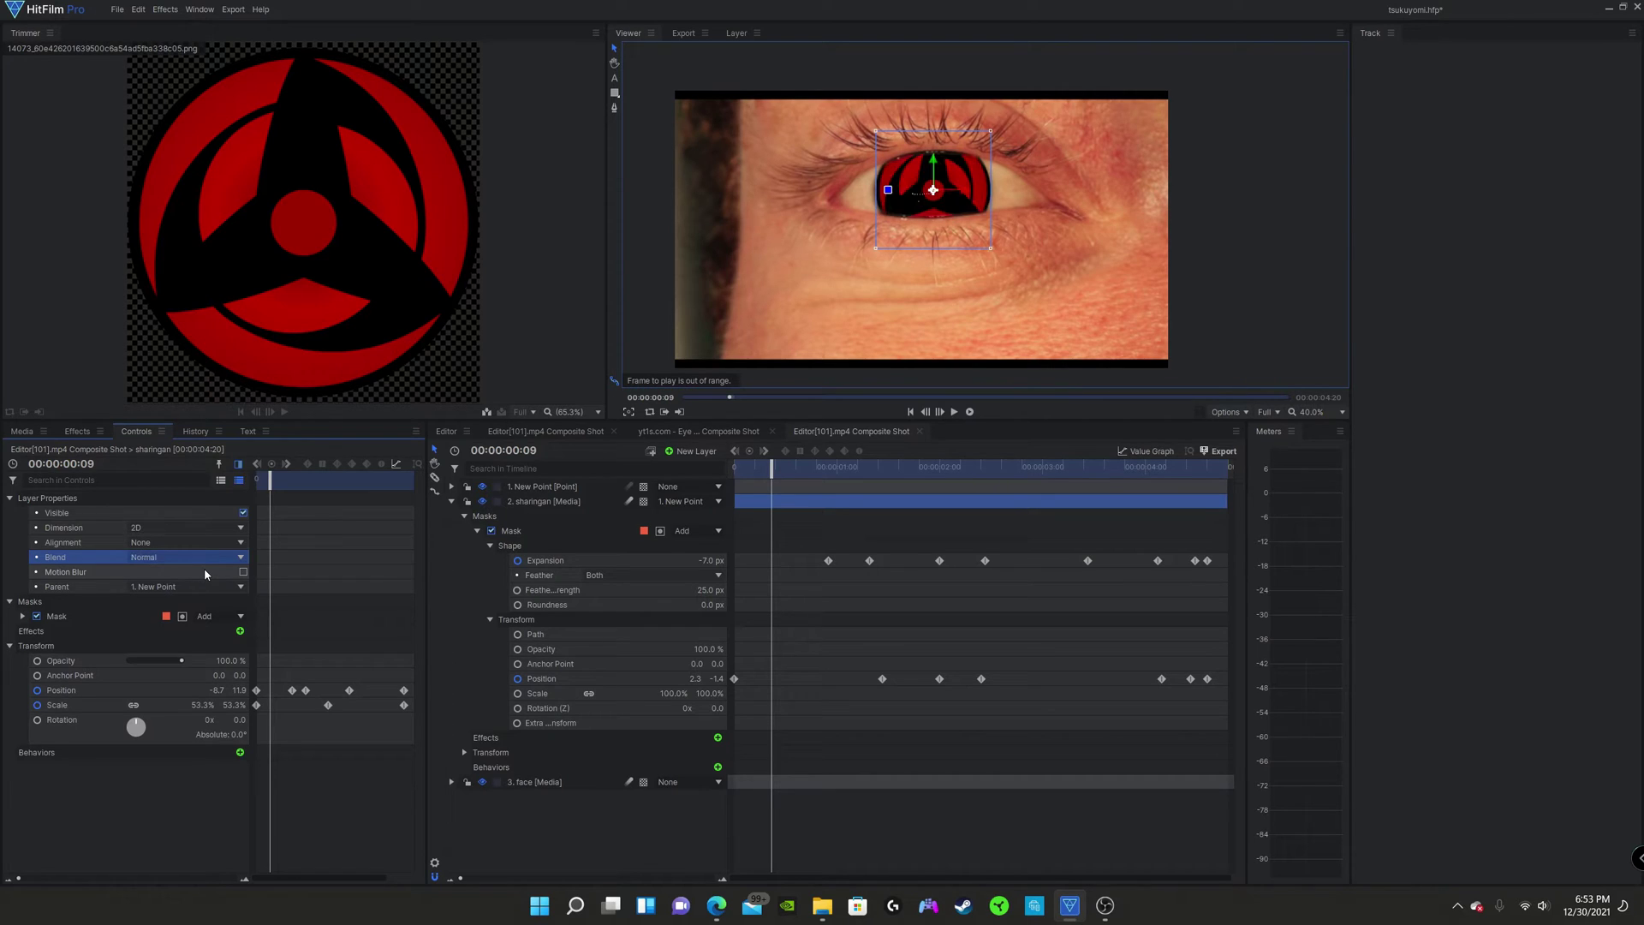
Step: Try the Color Burn blend mode on the sharingan layer together with a reduced layer opacity
key("Down")
key("Down")
key("Down")
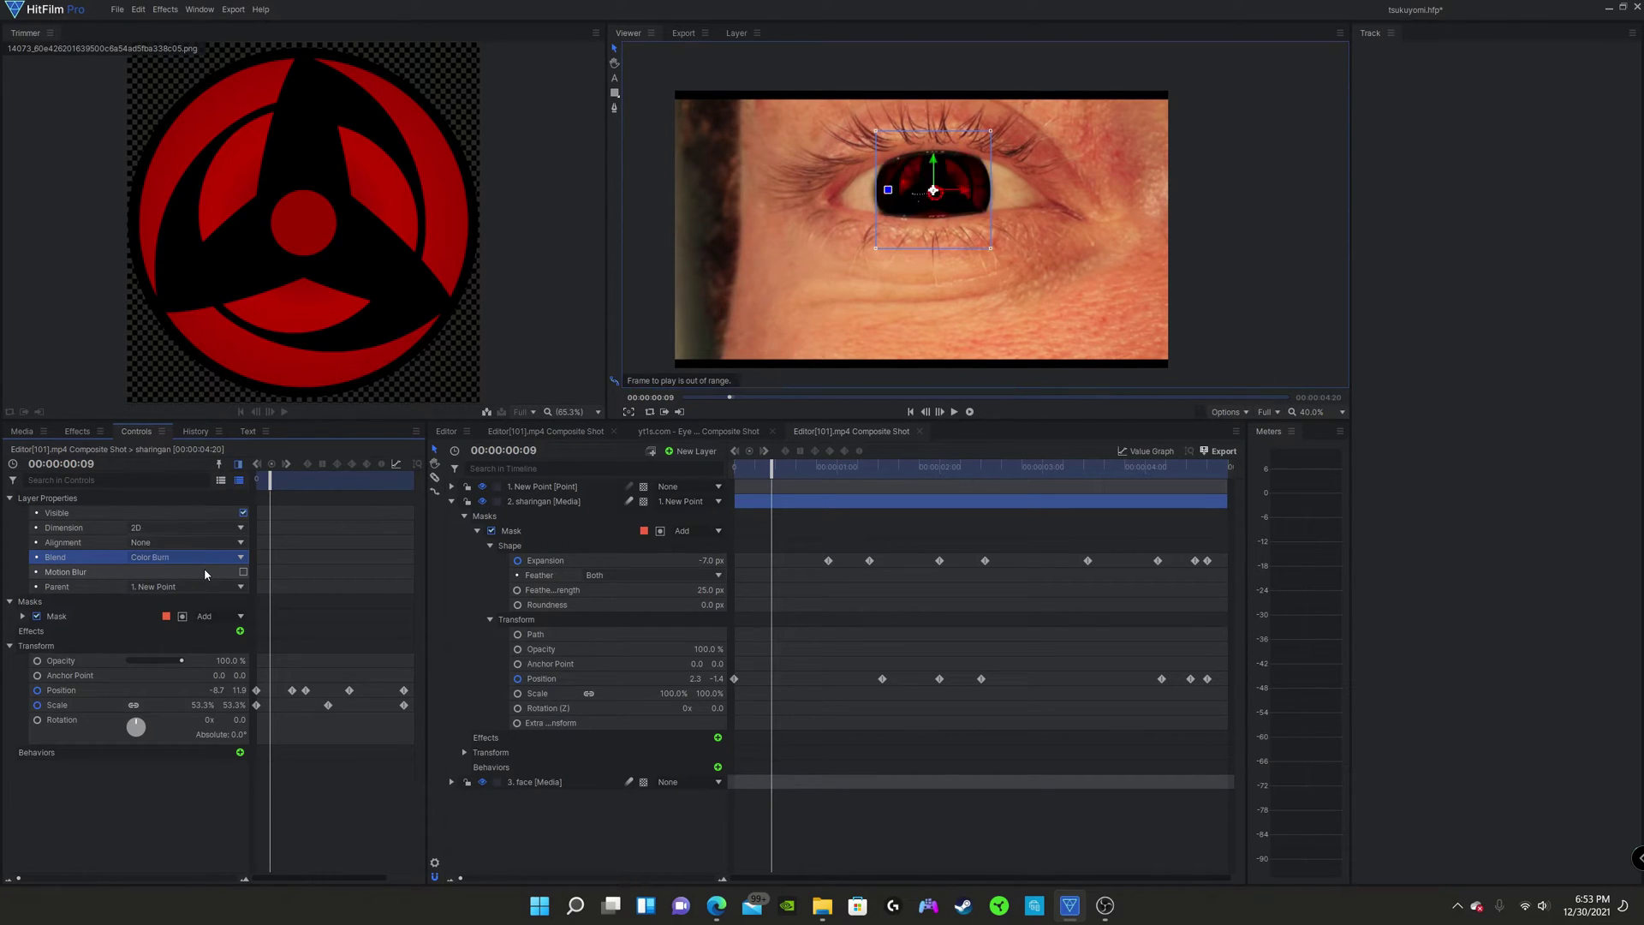
left_click(462, 516)
left_click(462, 516)
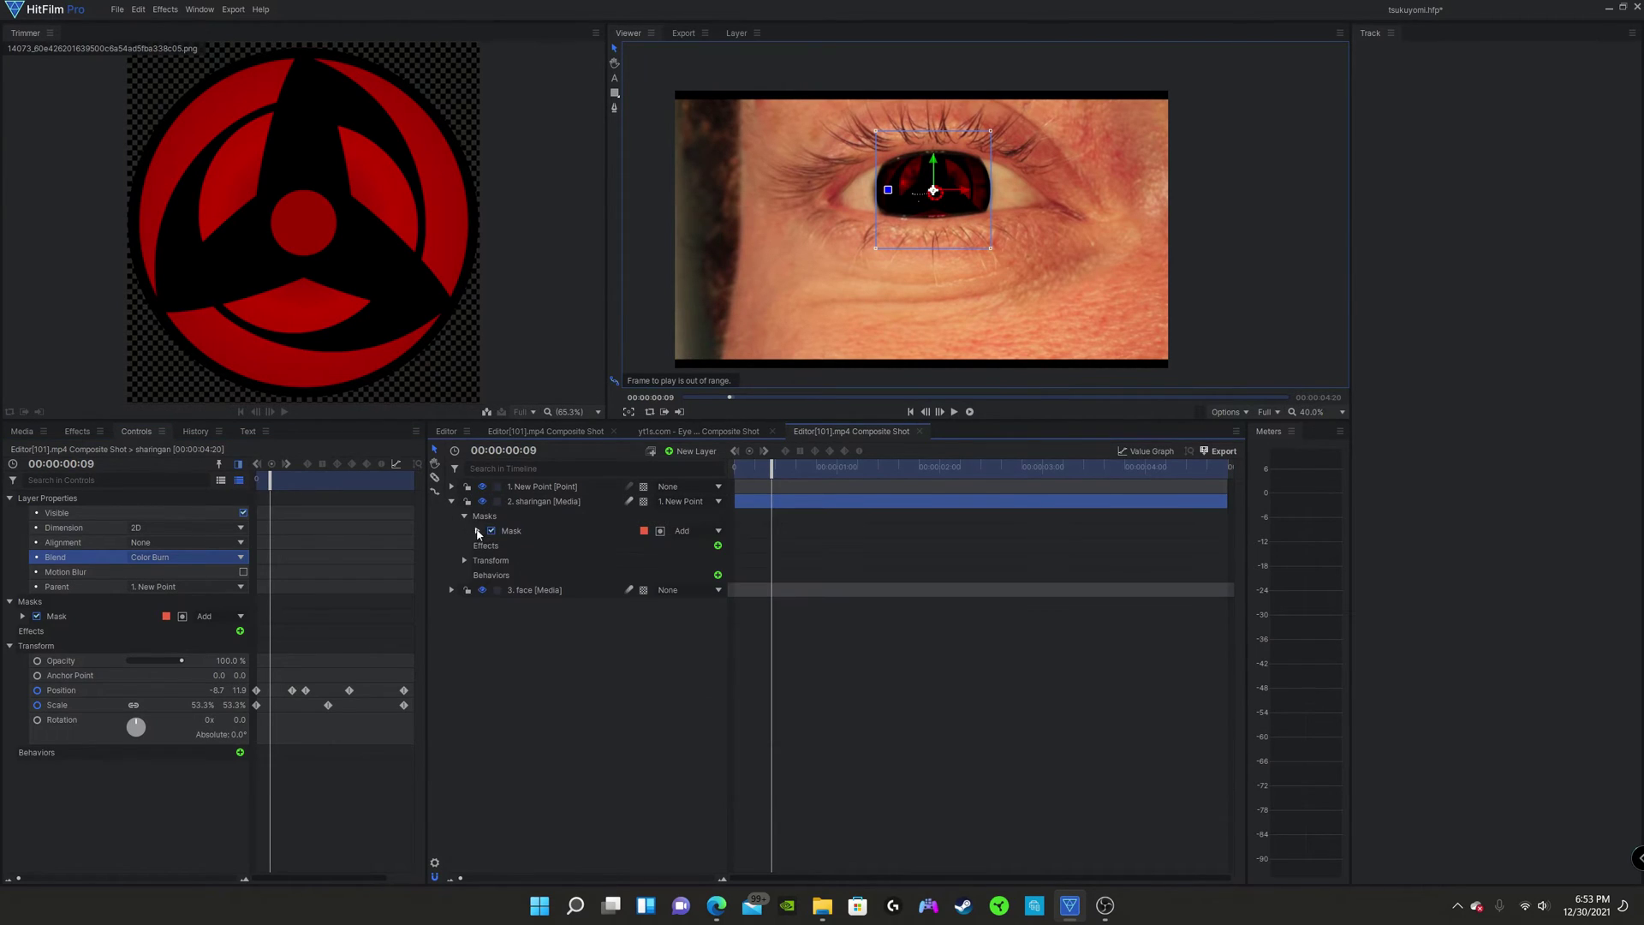
left_click(464, 515)
left_click(464, 545)
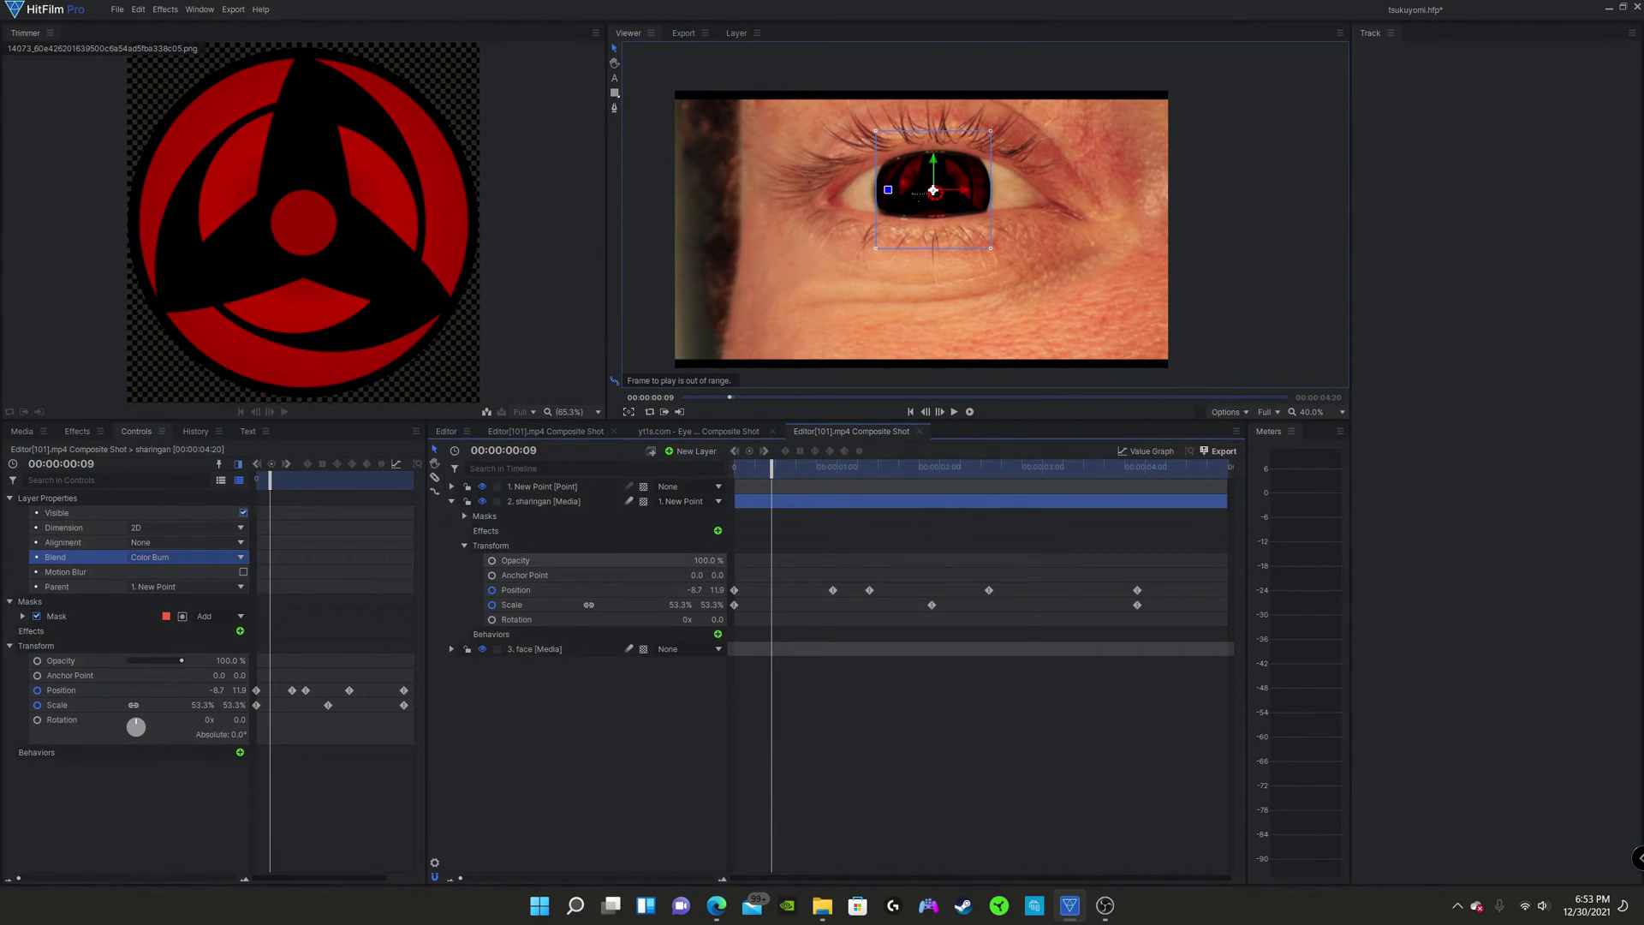
left_click_drag(709, 560, 612, 560)
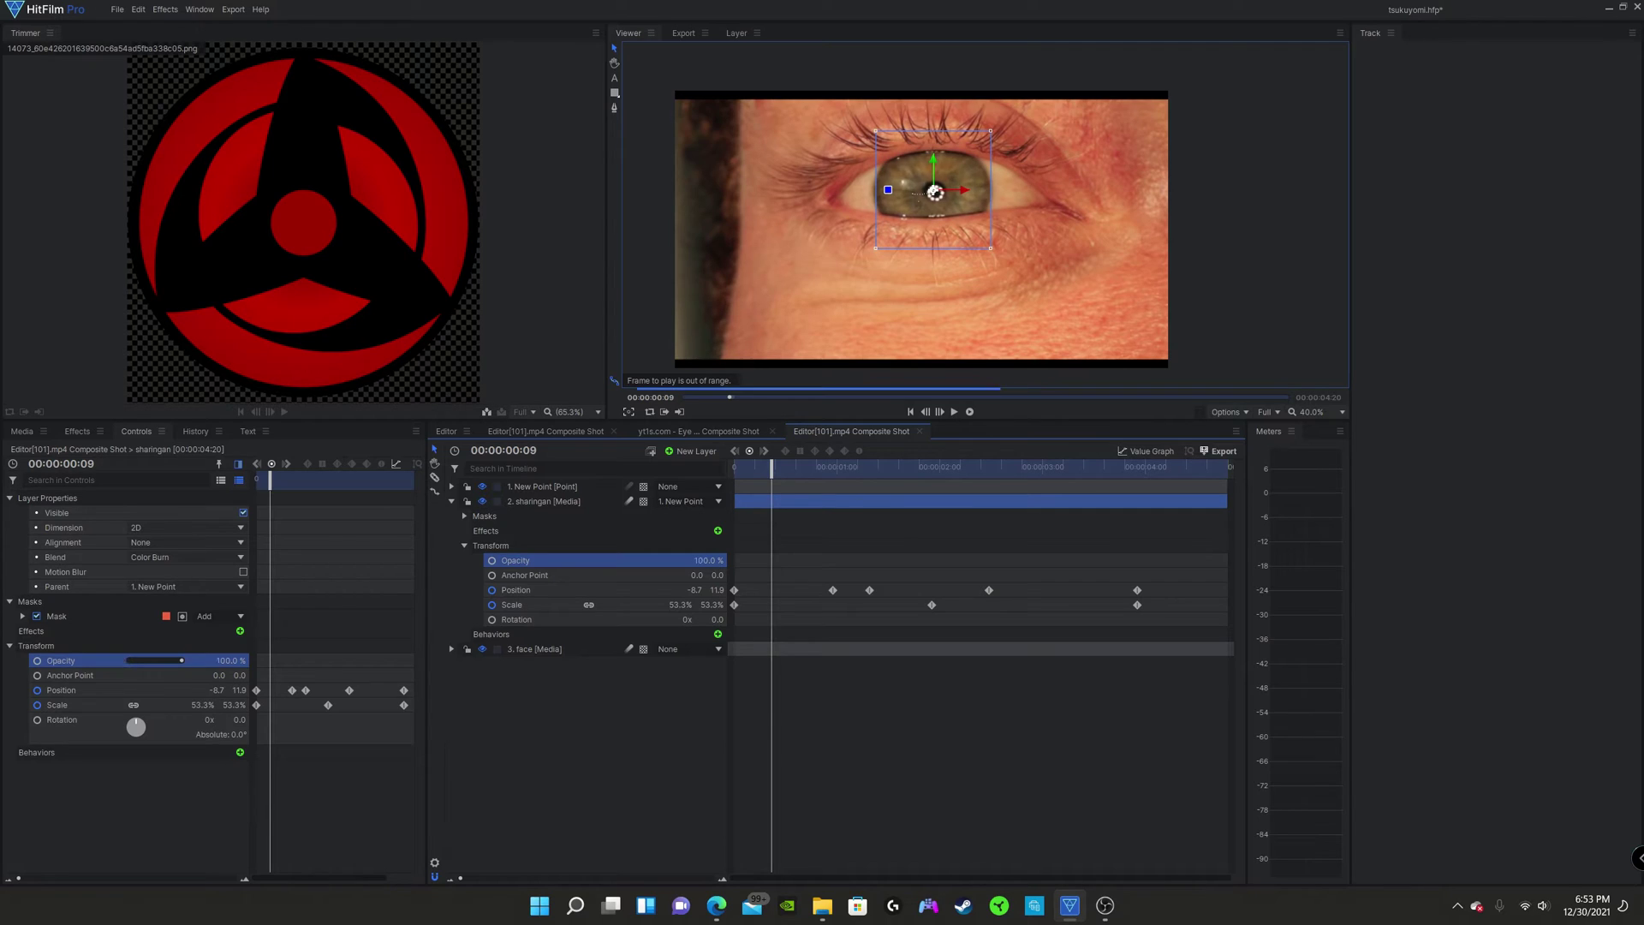
Step: Compare blend modes from Color Dodge through Soft Light on the sharingan layer and set it to Overlay
left_click(180, 557)
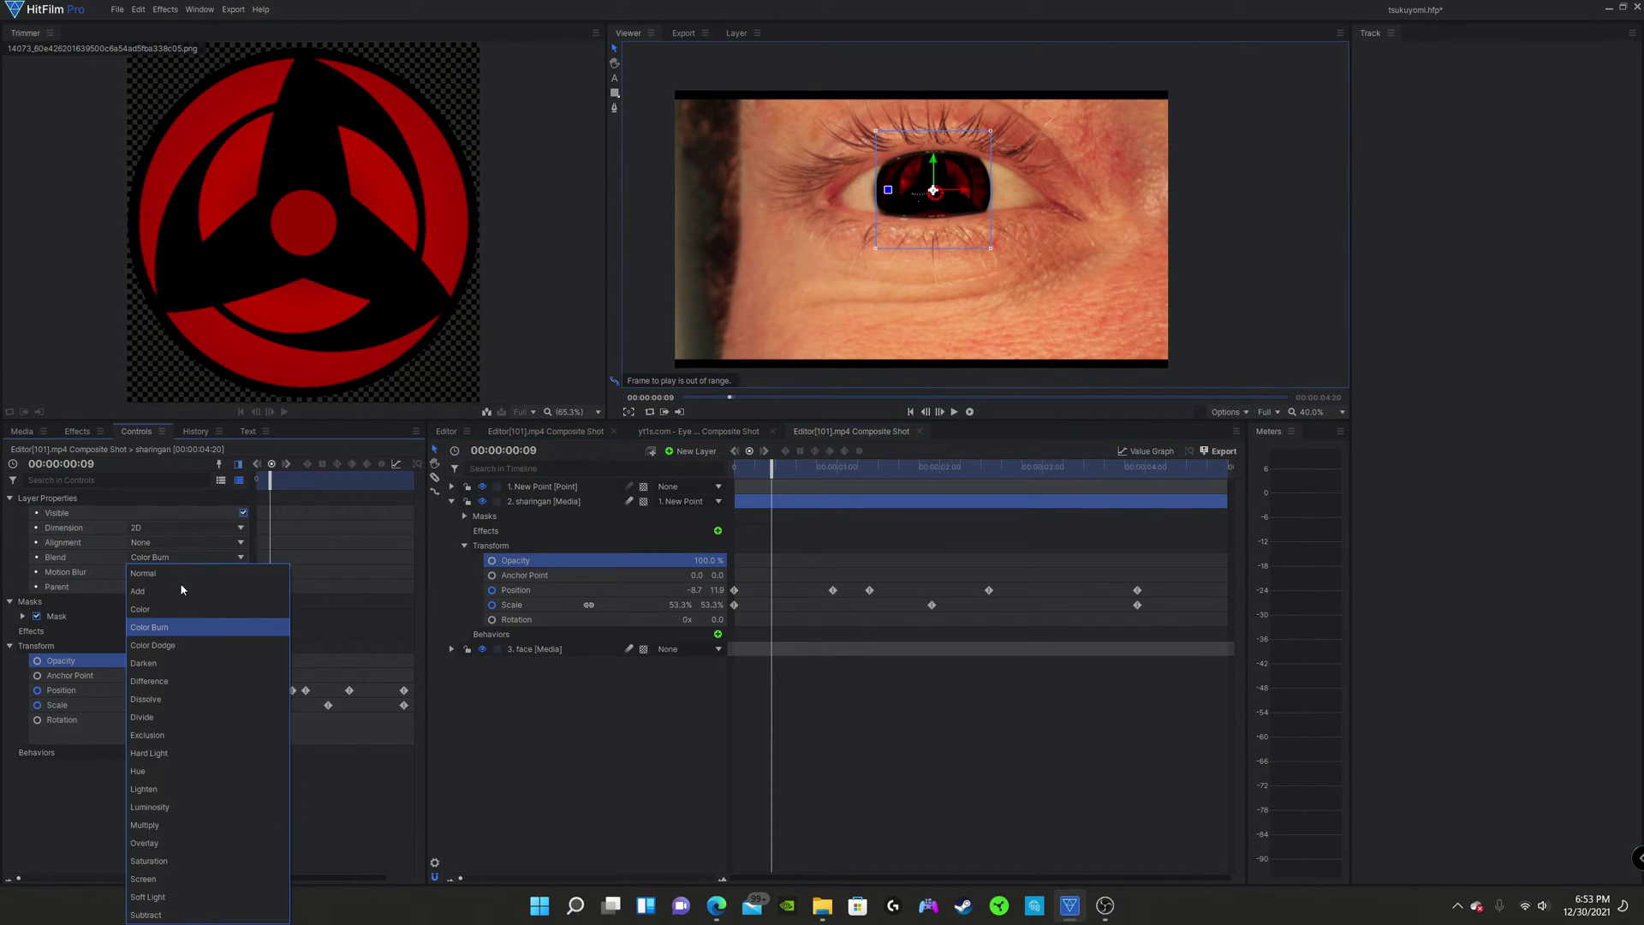
left_click(176, 644)
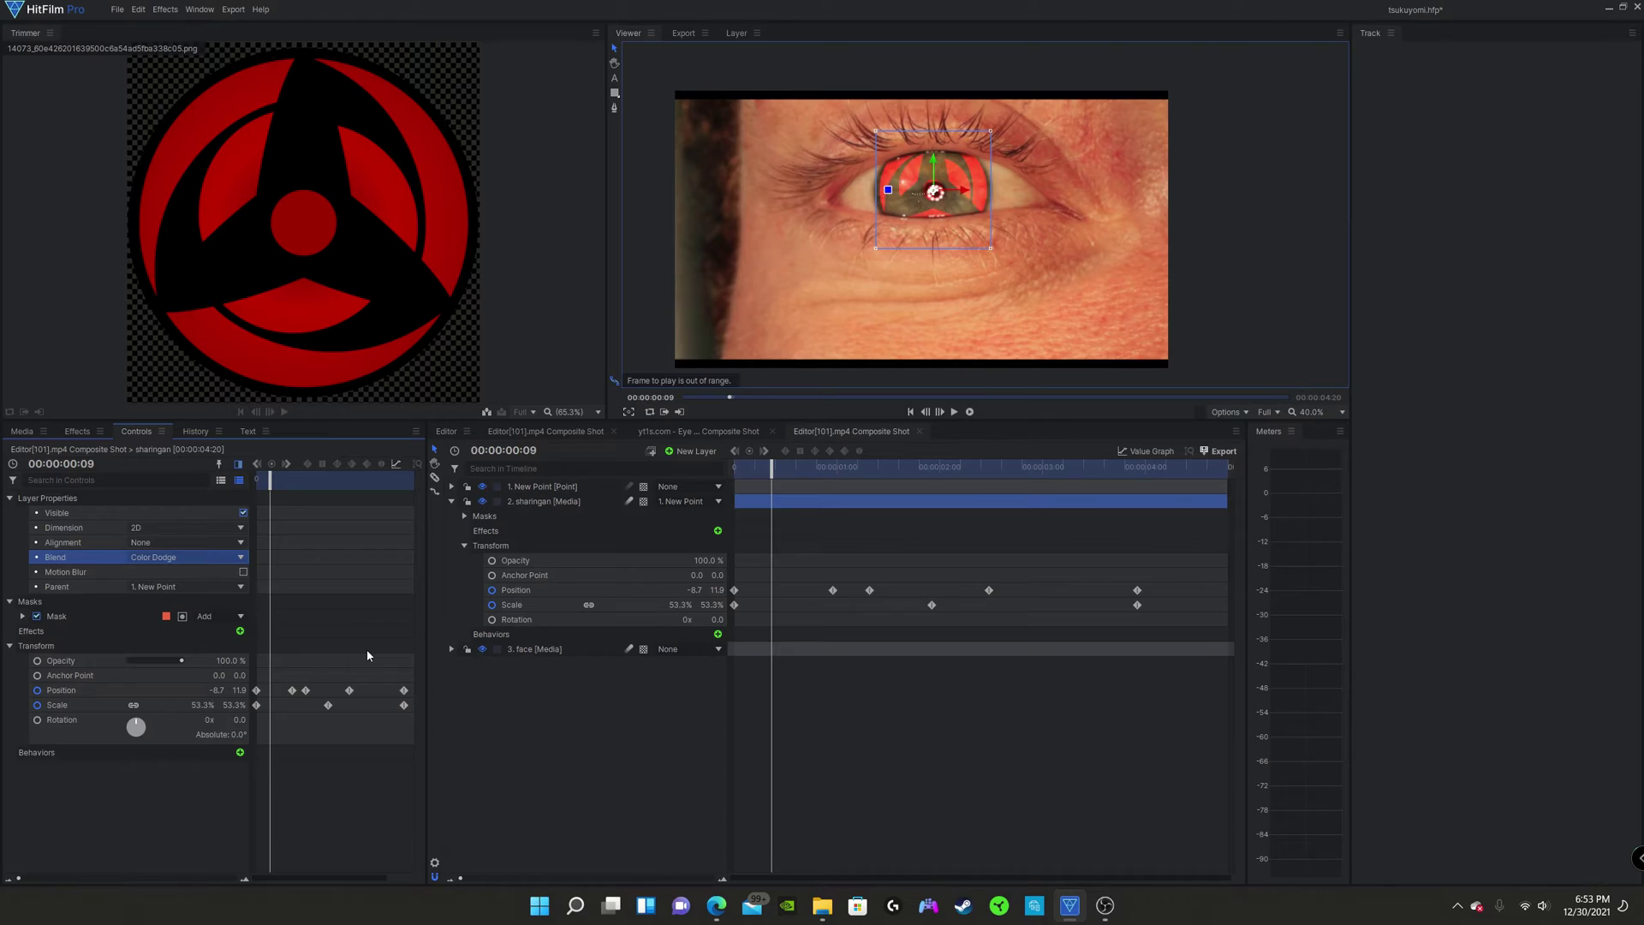
key("Down")
key("Down")
key("Up")
key("Down")
key("Down")
key("Down")
key("Down")
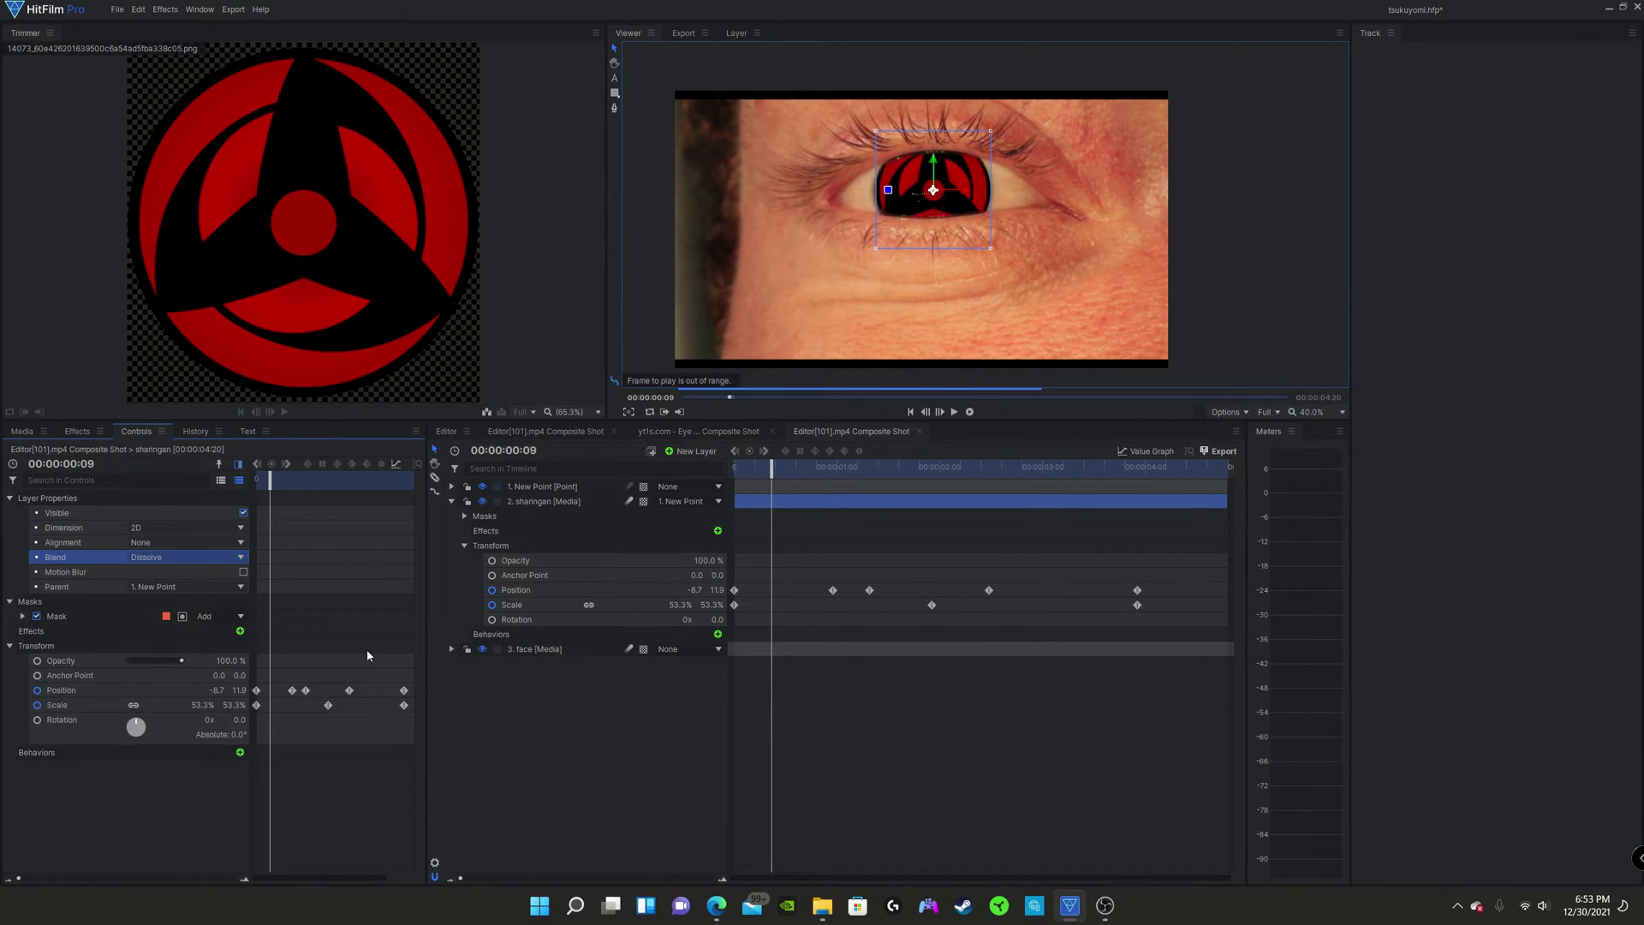
key("Up")
key("Down")
key("Down")
key("Down")
key("Down")
key("Down")
key("Up")
key("Down")
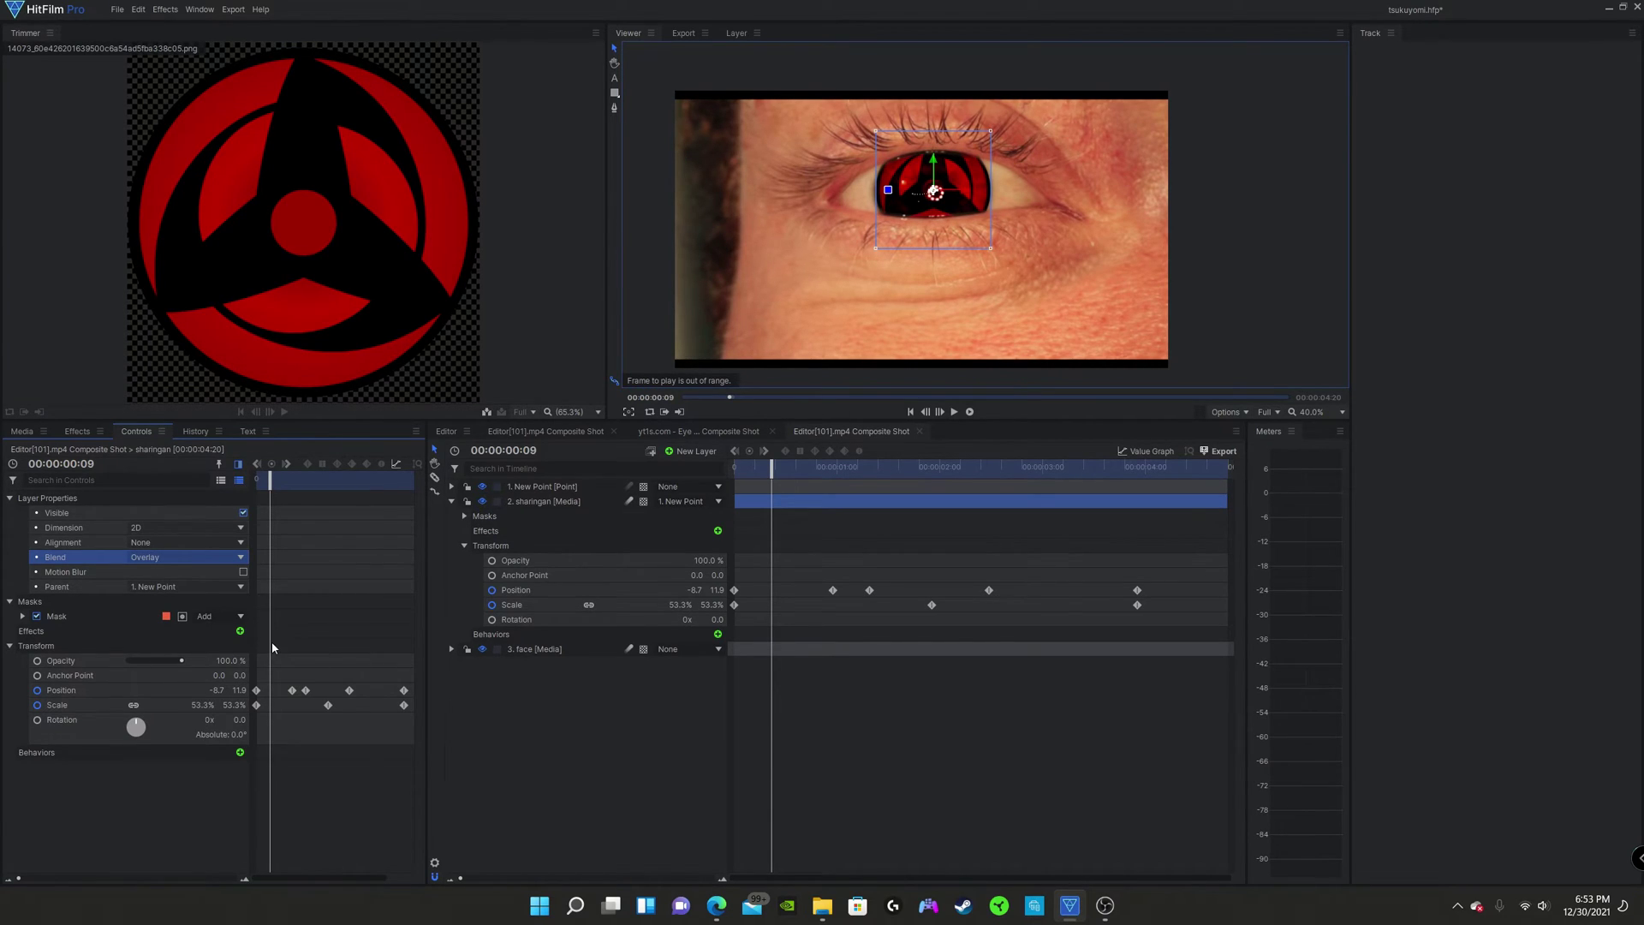
key("Down")
key("Down")
key("Down")
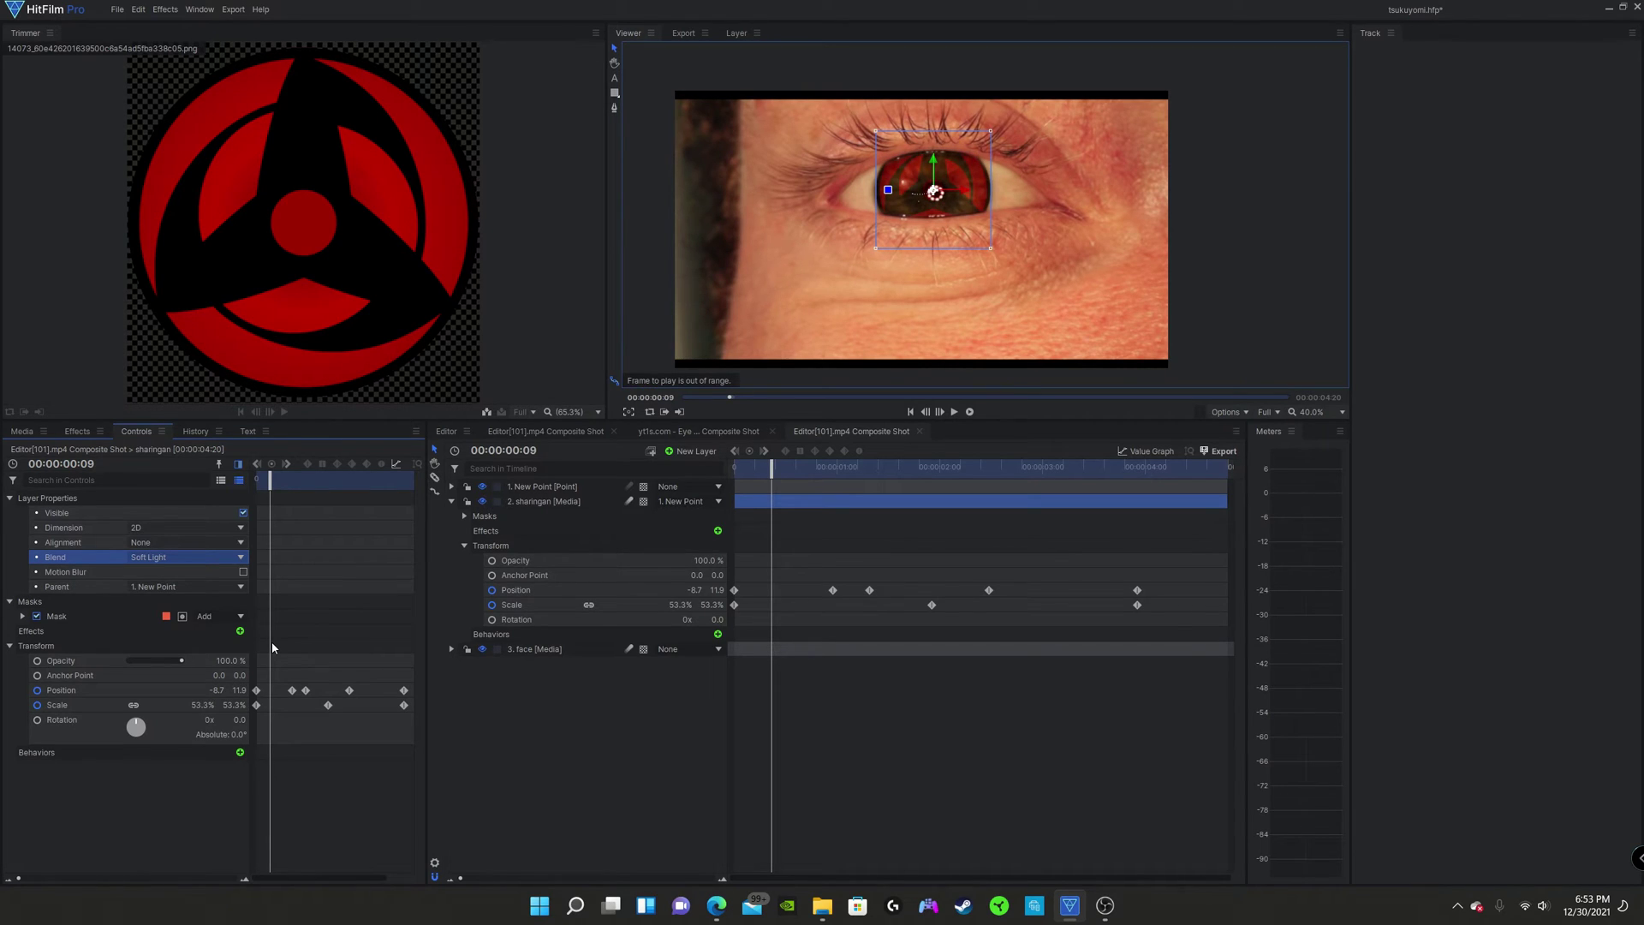
key("Up")
key("Down")
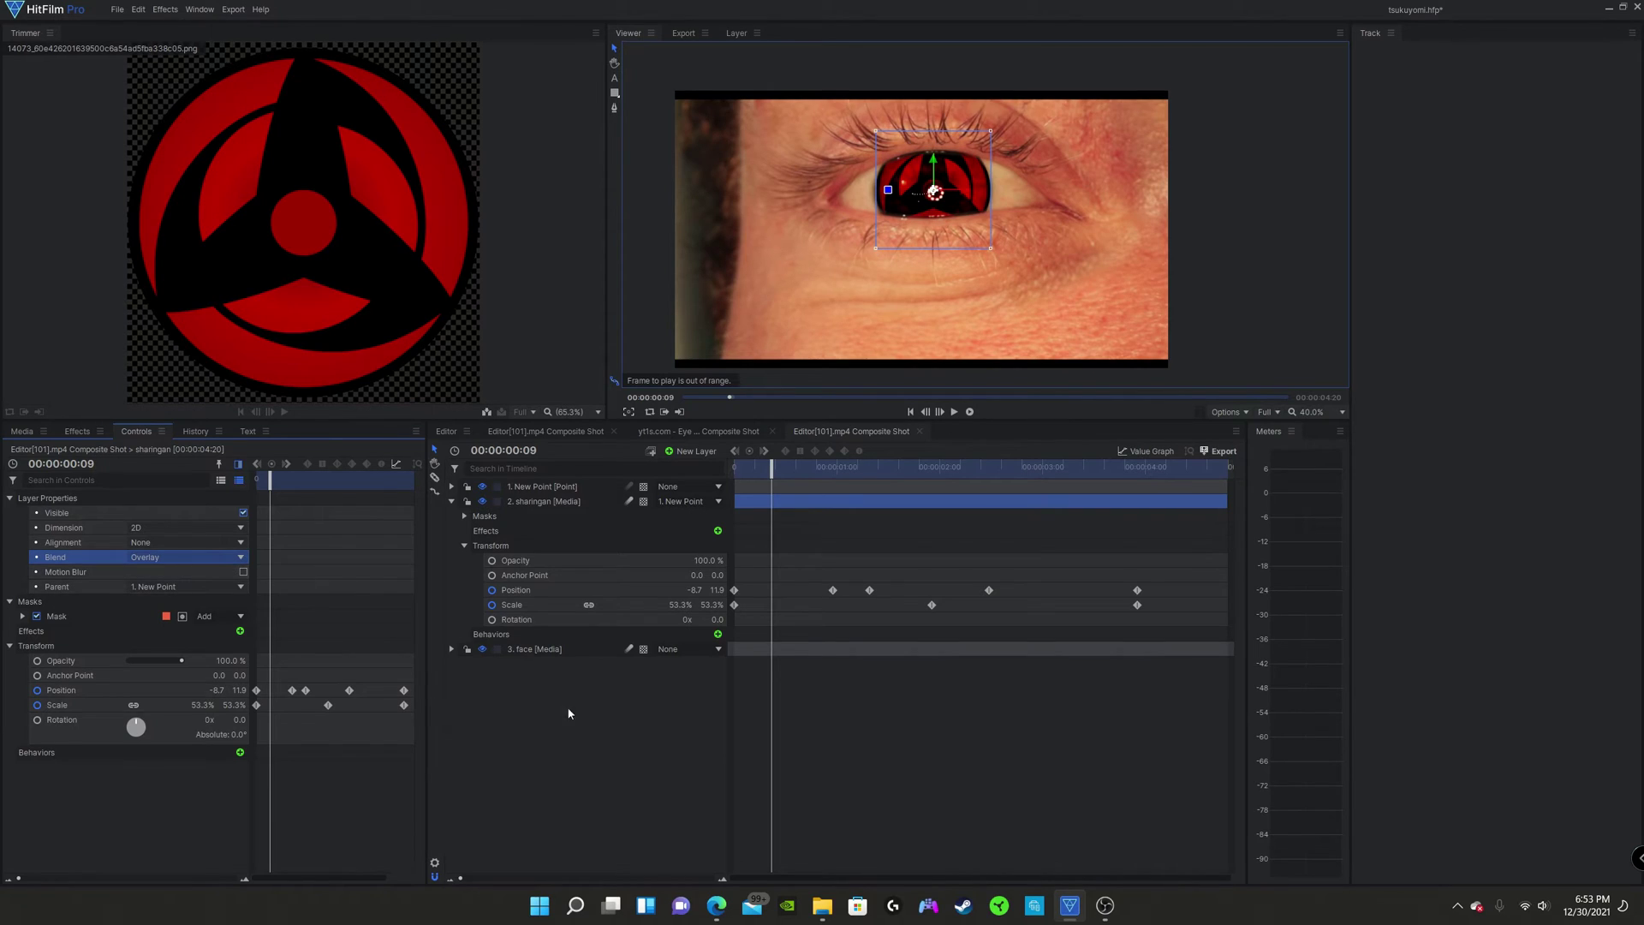
Step: Find the Vignette effect by searching for "vigne" and apply it to the sharingan layer
left_click(582, 654)
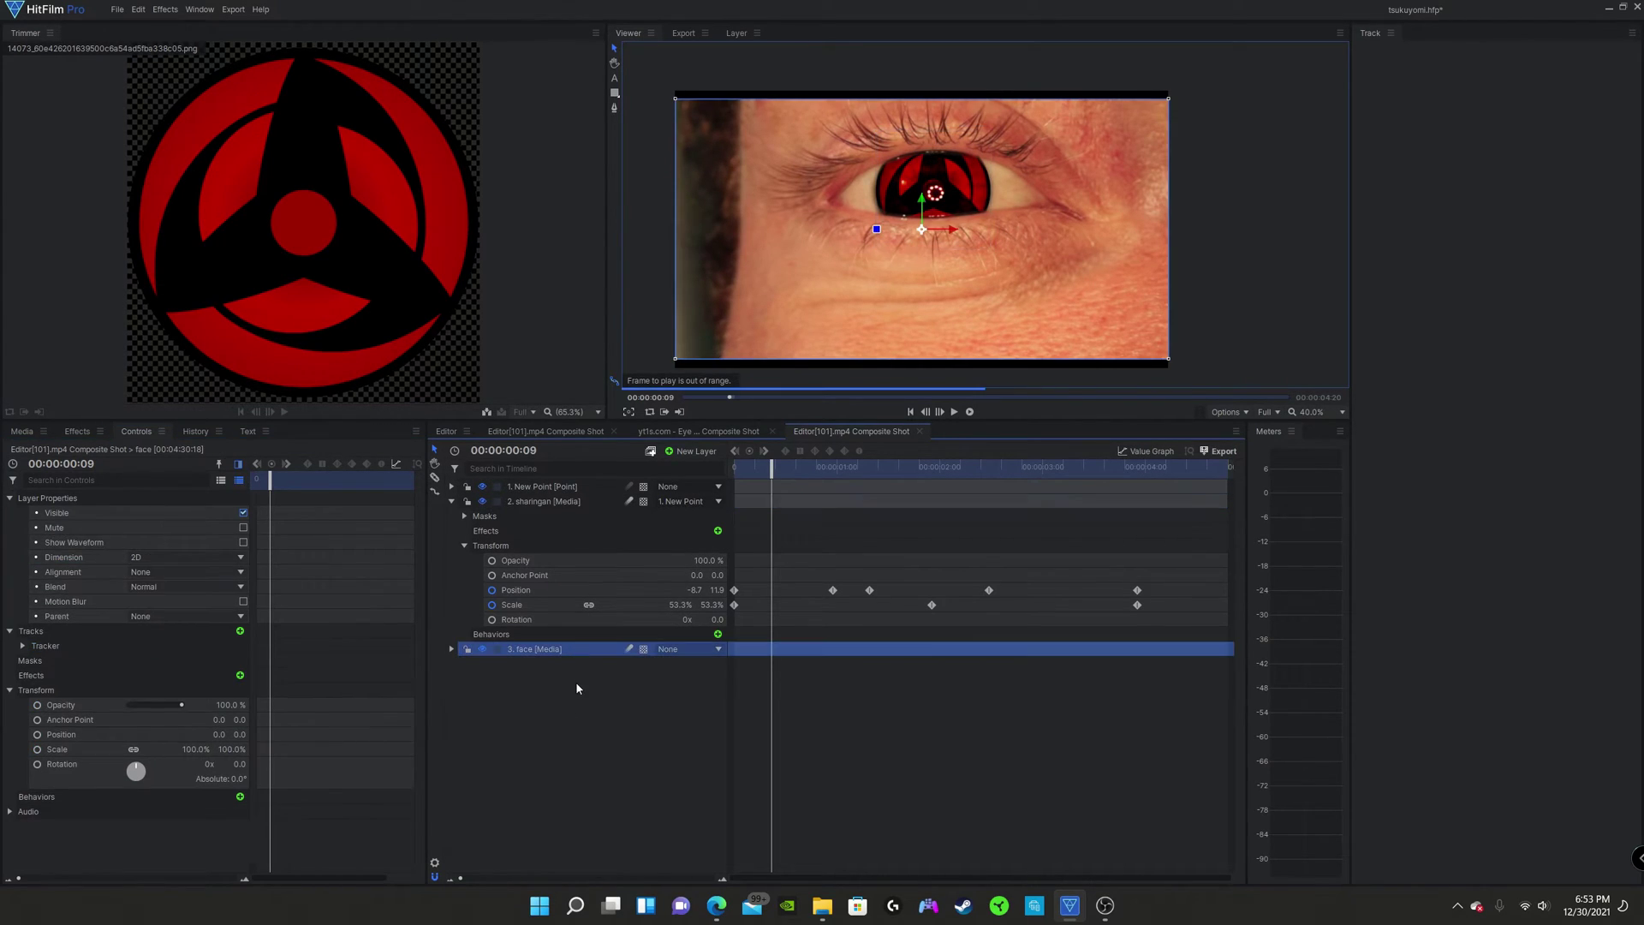
scroll(942, 162, "down", 1)
scroll(940, 161, "up", 3)
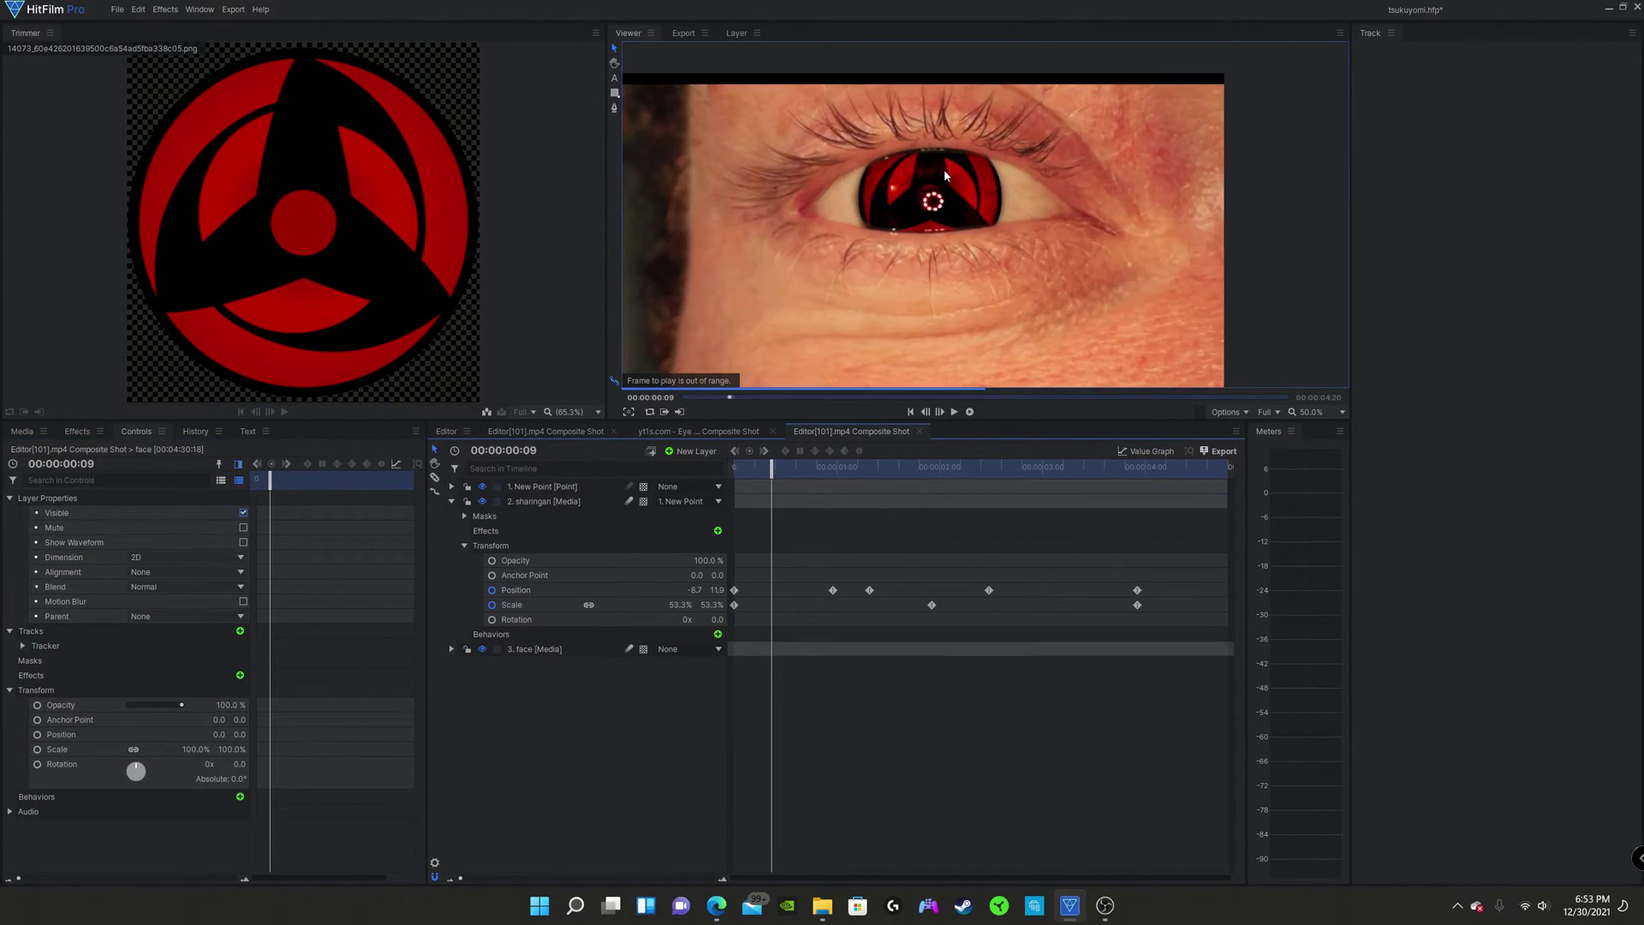
scroll(935, 167, "up", 1)
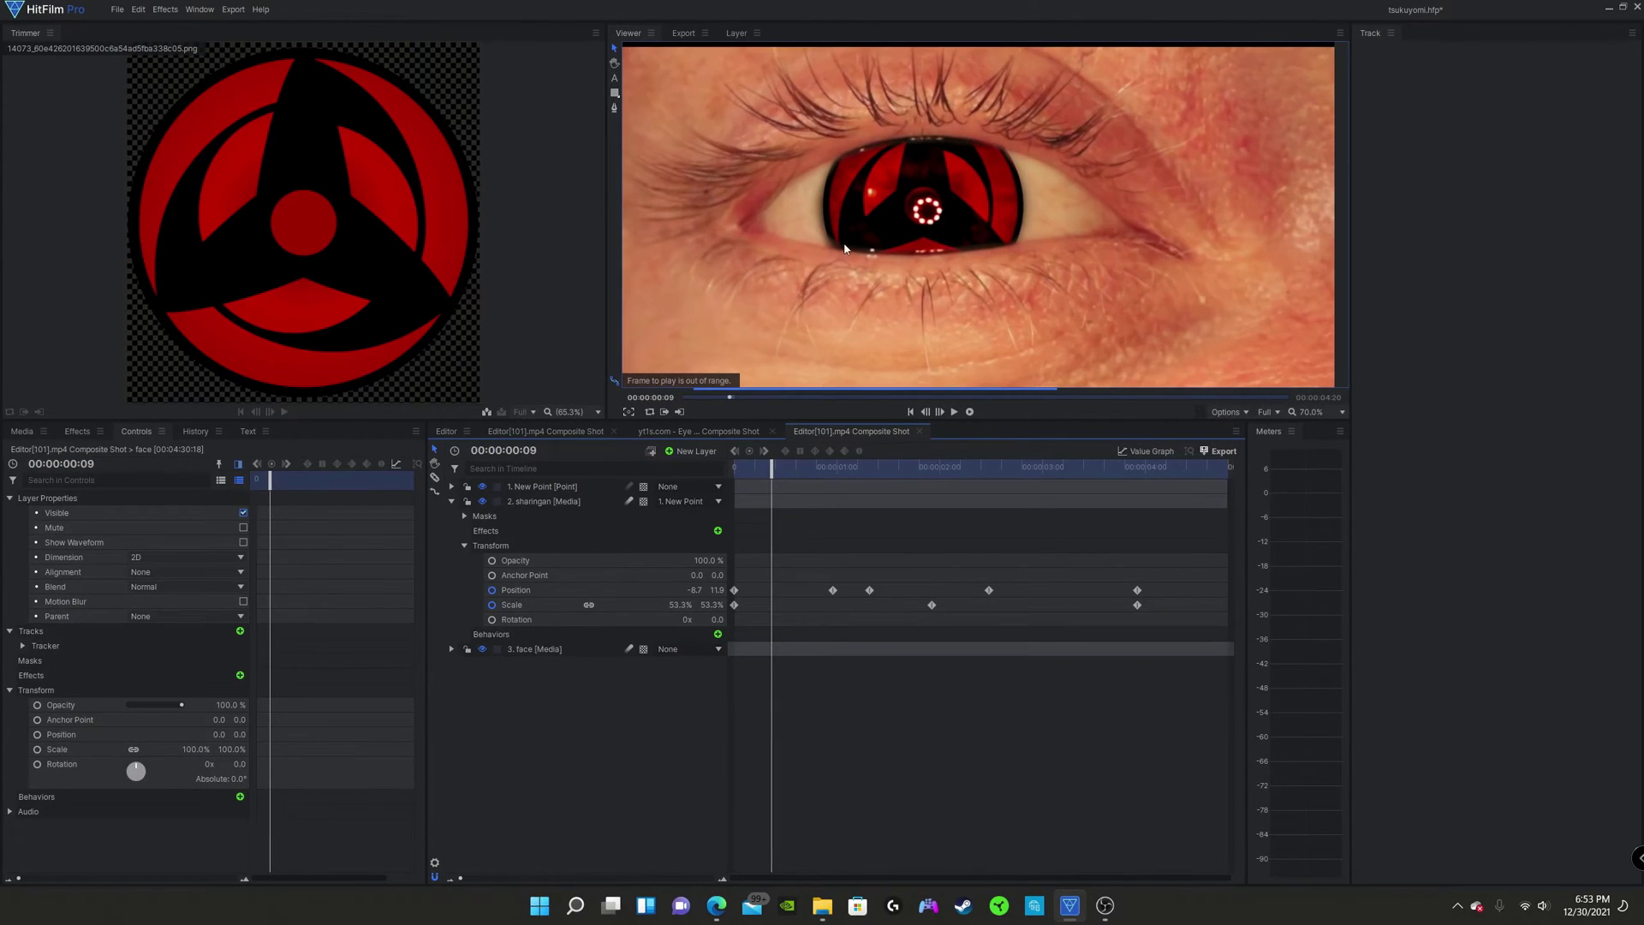
left_click(76, 433)
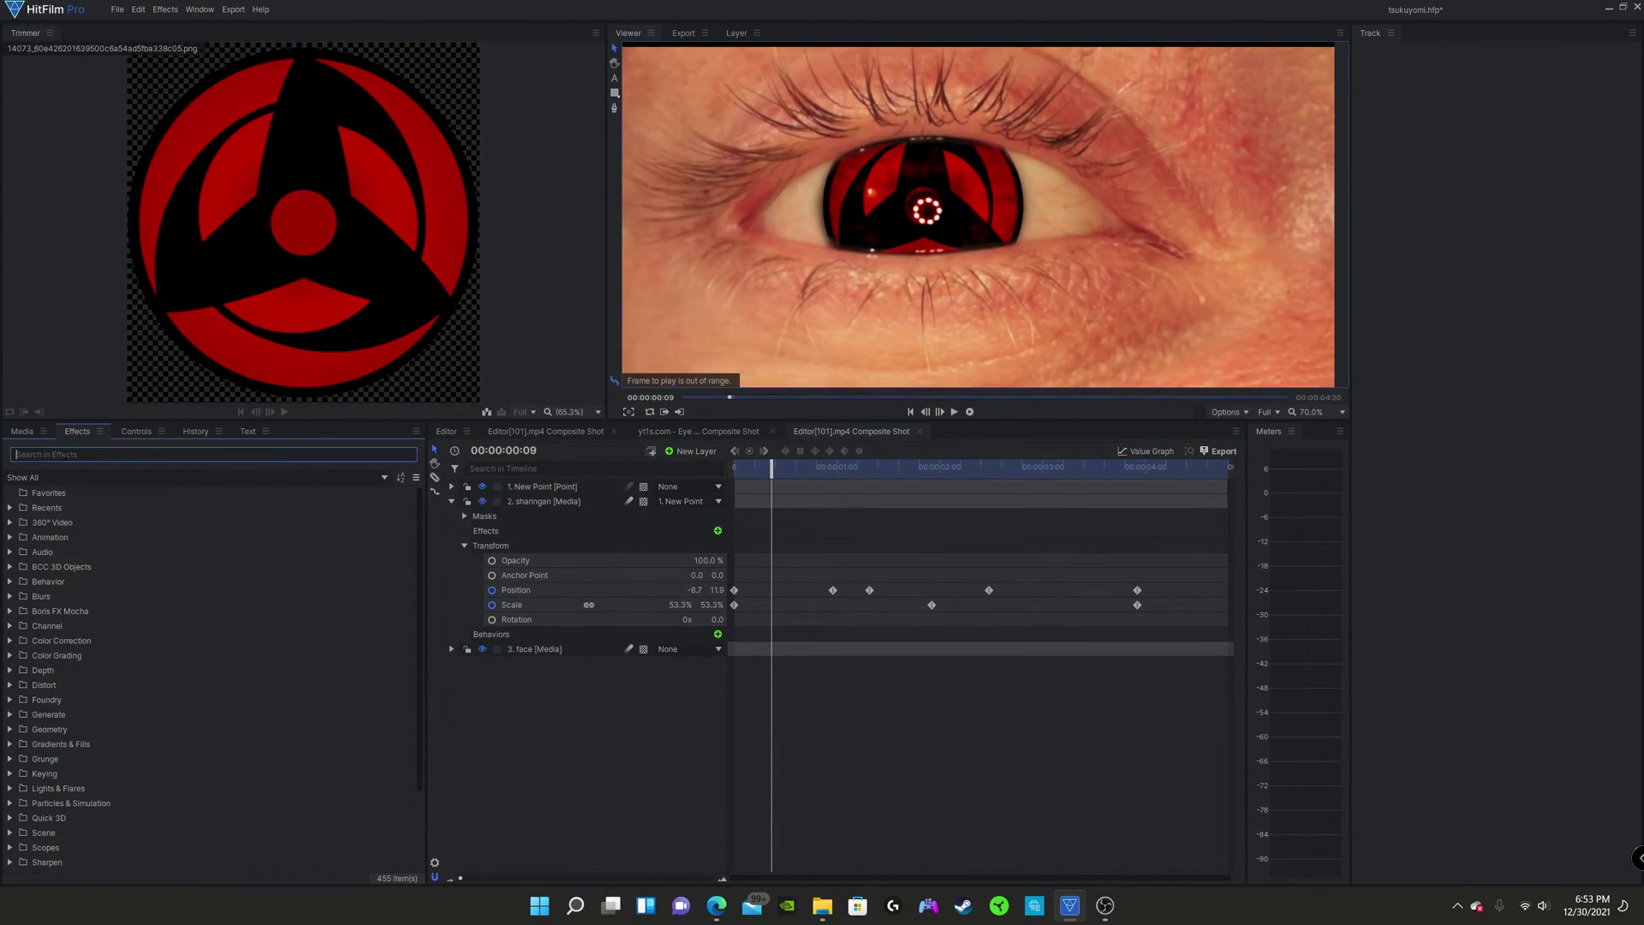
type("vigne")
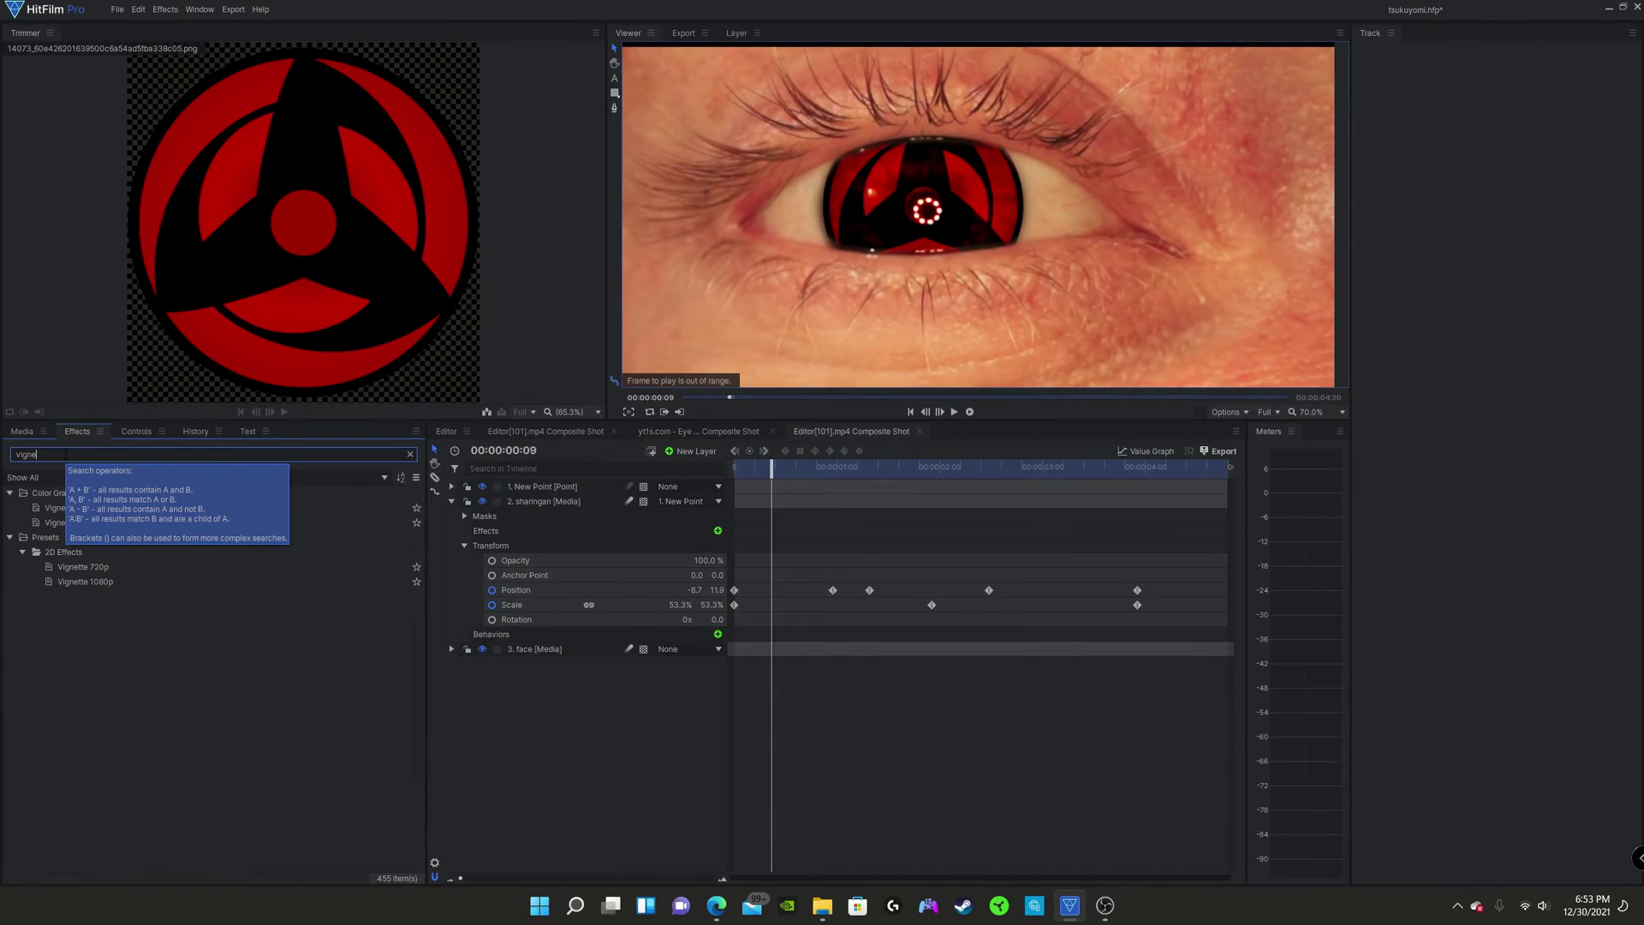
left_click(62, 509)
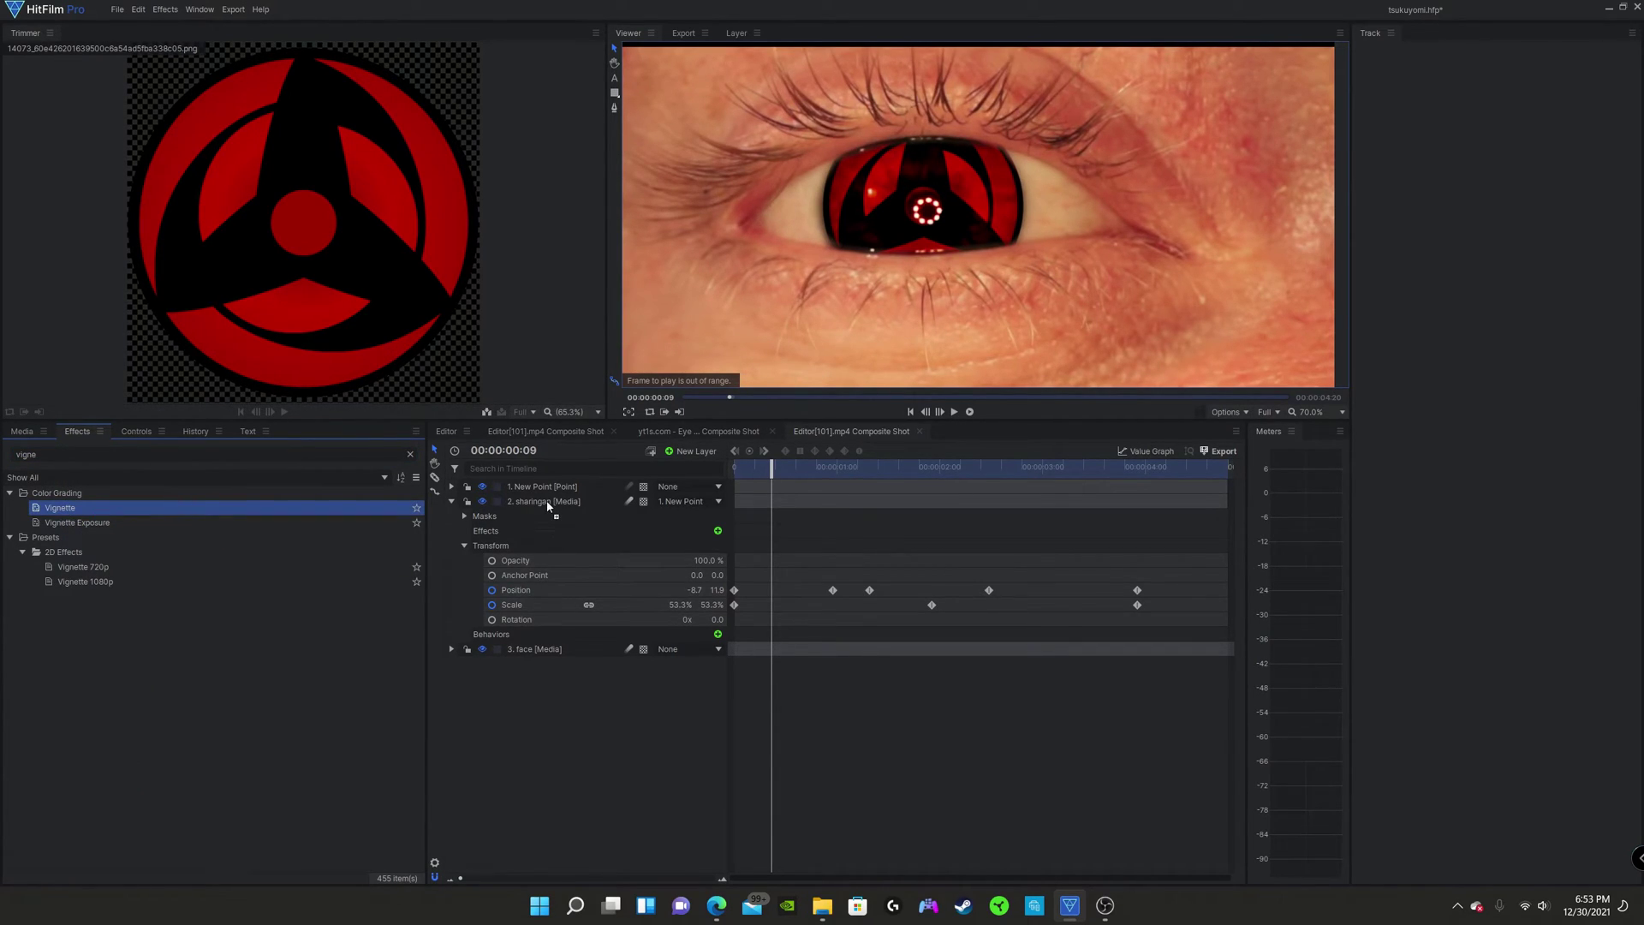
left_click_drag(548, 506, 543, 505)
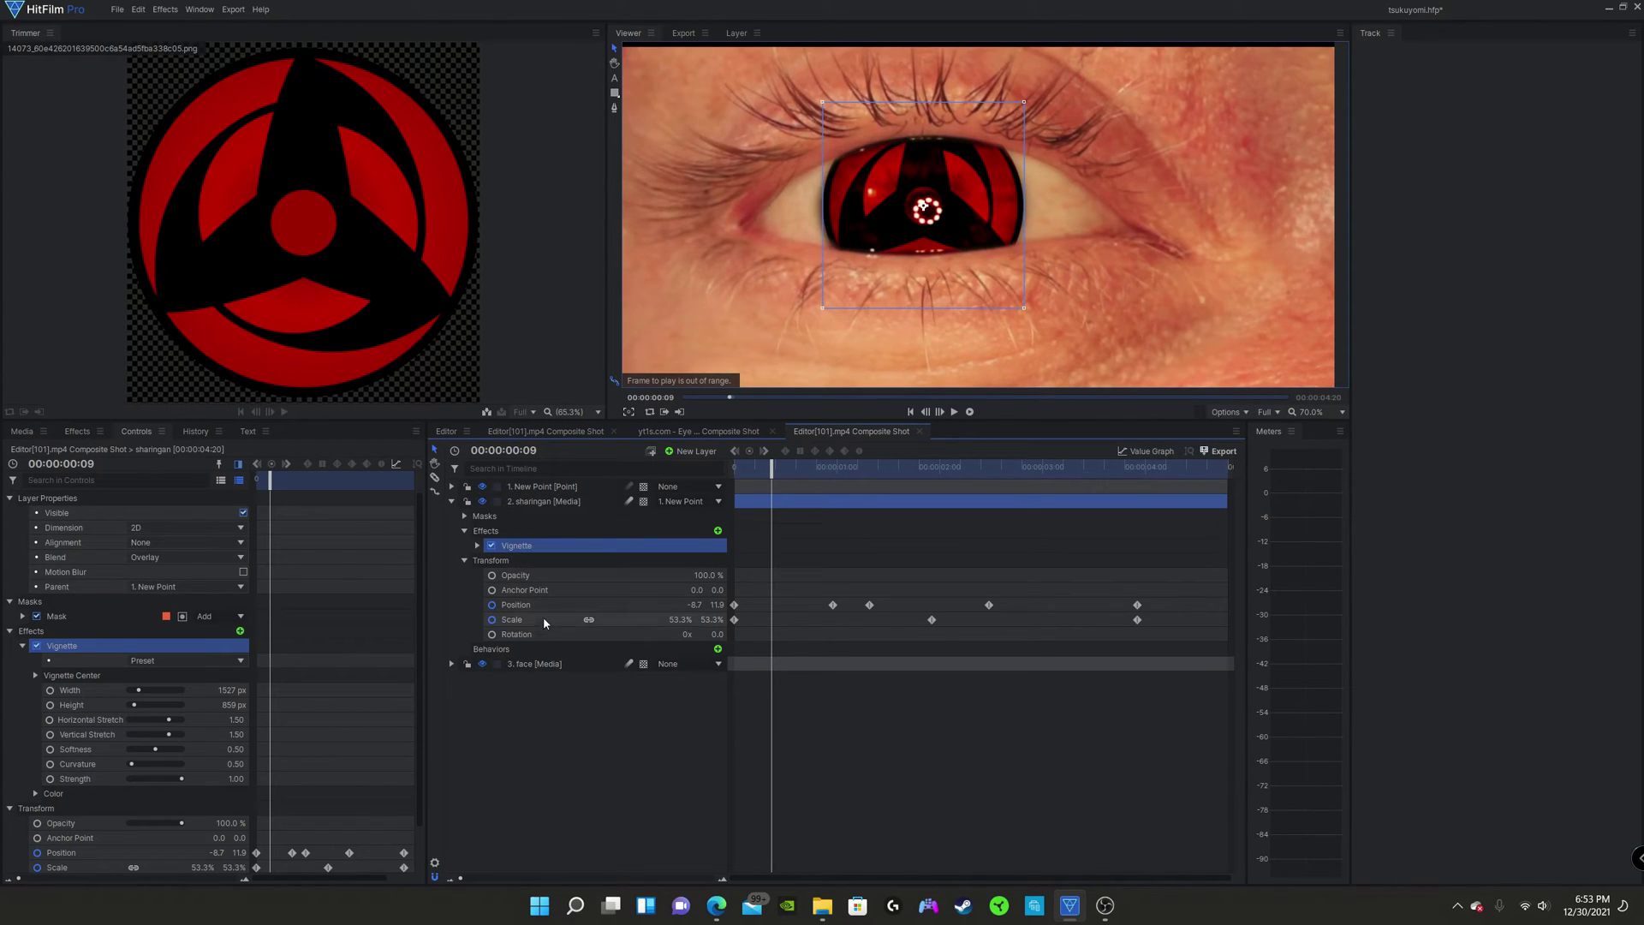
Step: Set the sharingan layer's Vignette width to 526 px and height to 371 px
left_click(477, 546)
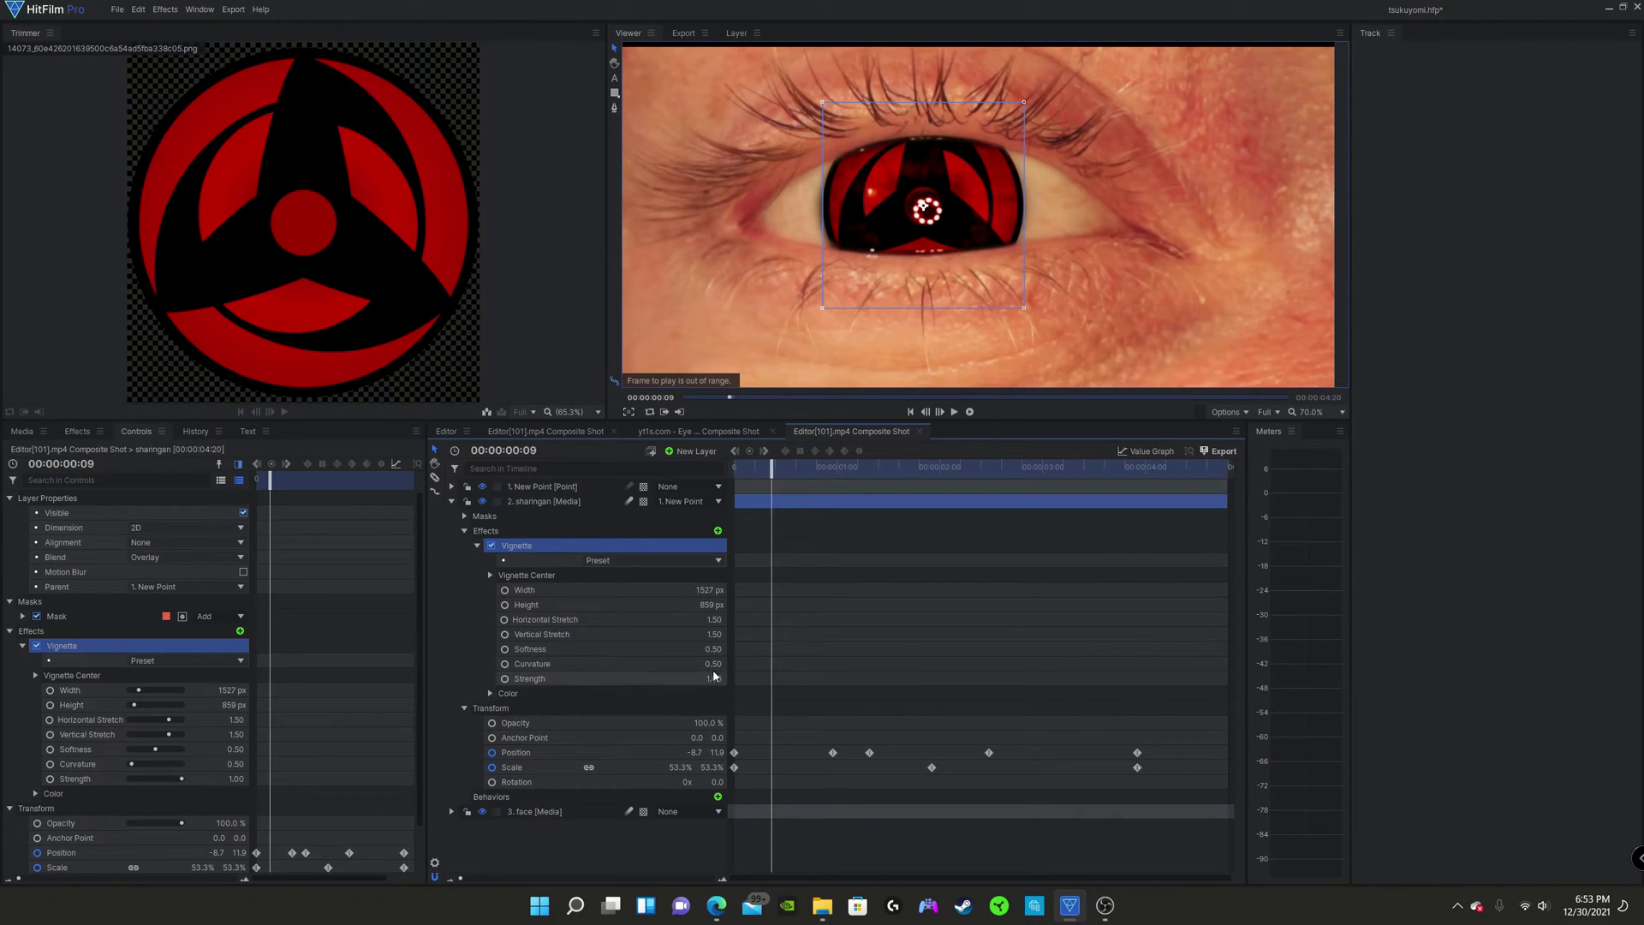
left_click_drag(713, 665, 725, 665)
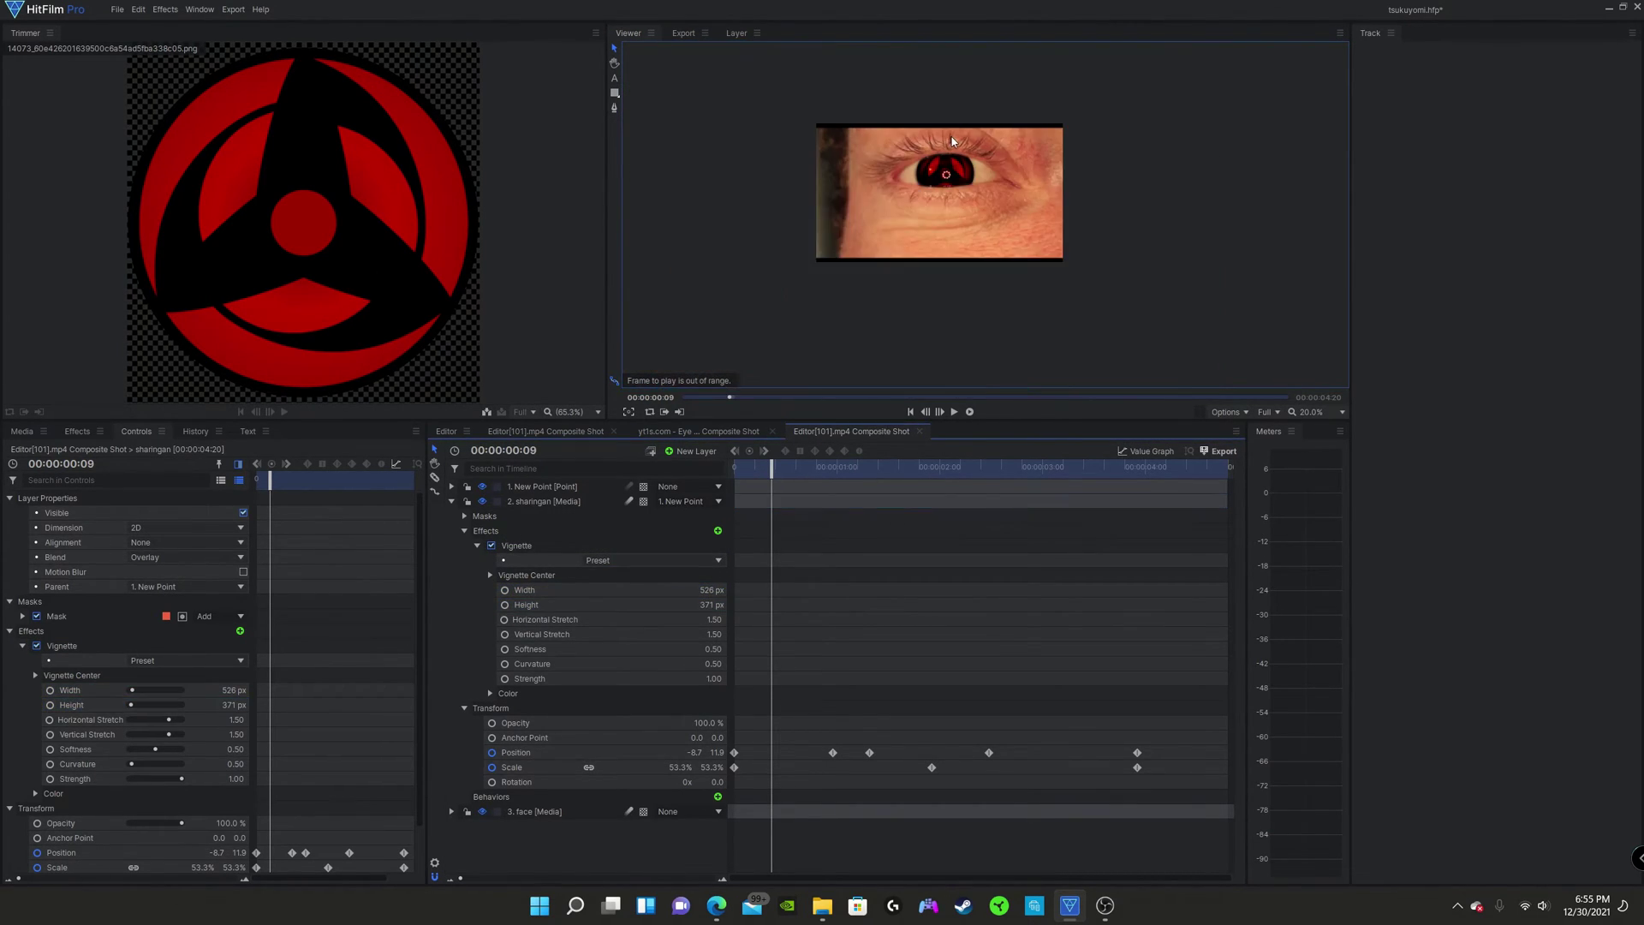
scroll(958, 196, "down", 2)
scroll(958, 196, "up", 5)
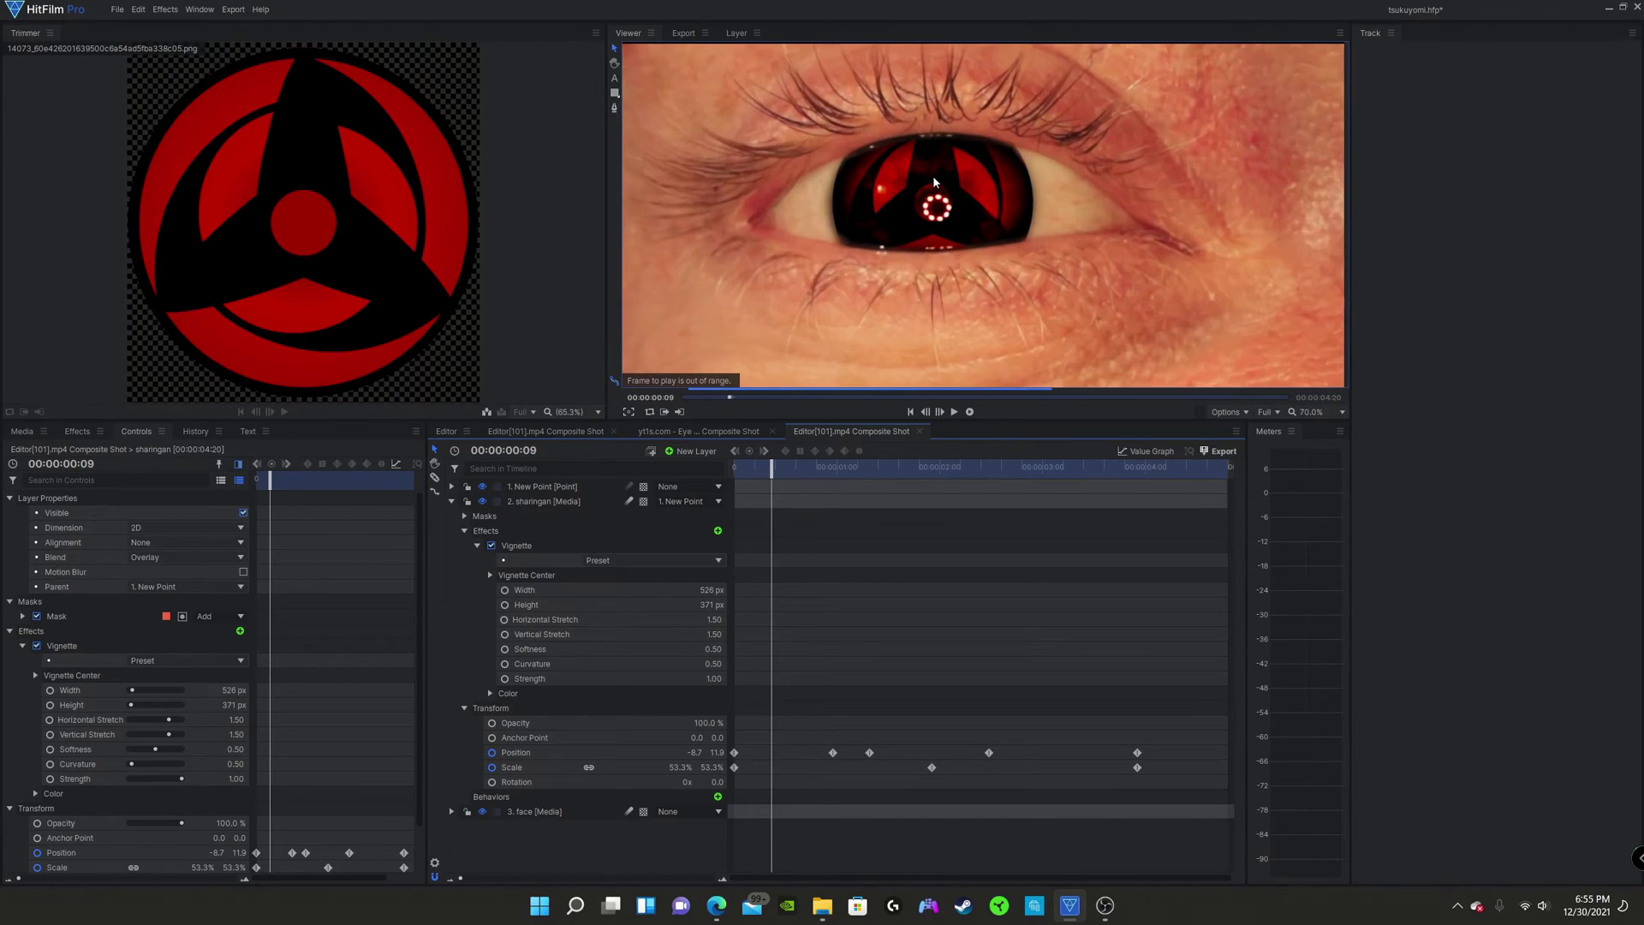
scroll(926, 147, "down", 2)
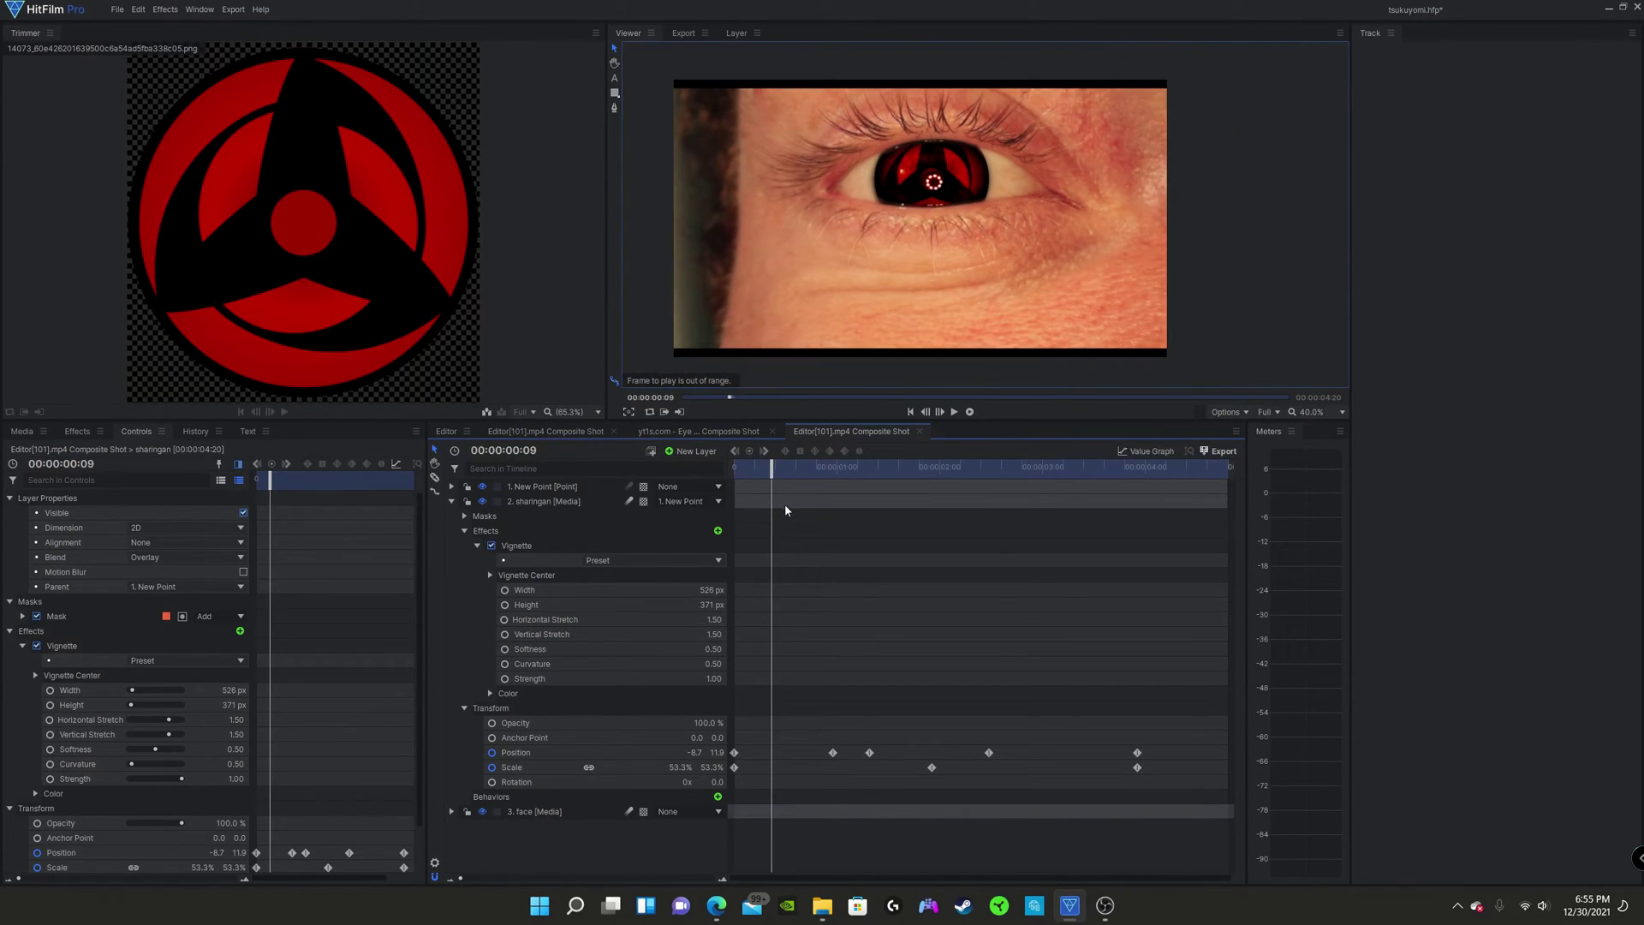
Step: Move the playhead to 00:00:00:13 and examine the vignetted sharingan's edges in the eye up close
left_click_drag(782, 478, 787, 537)
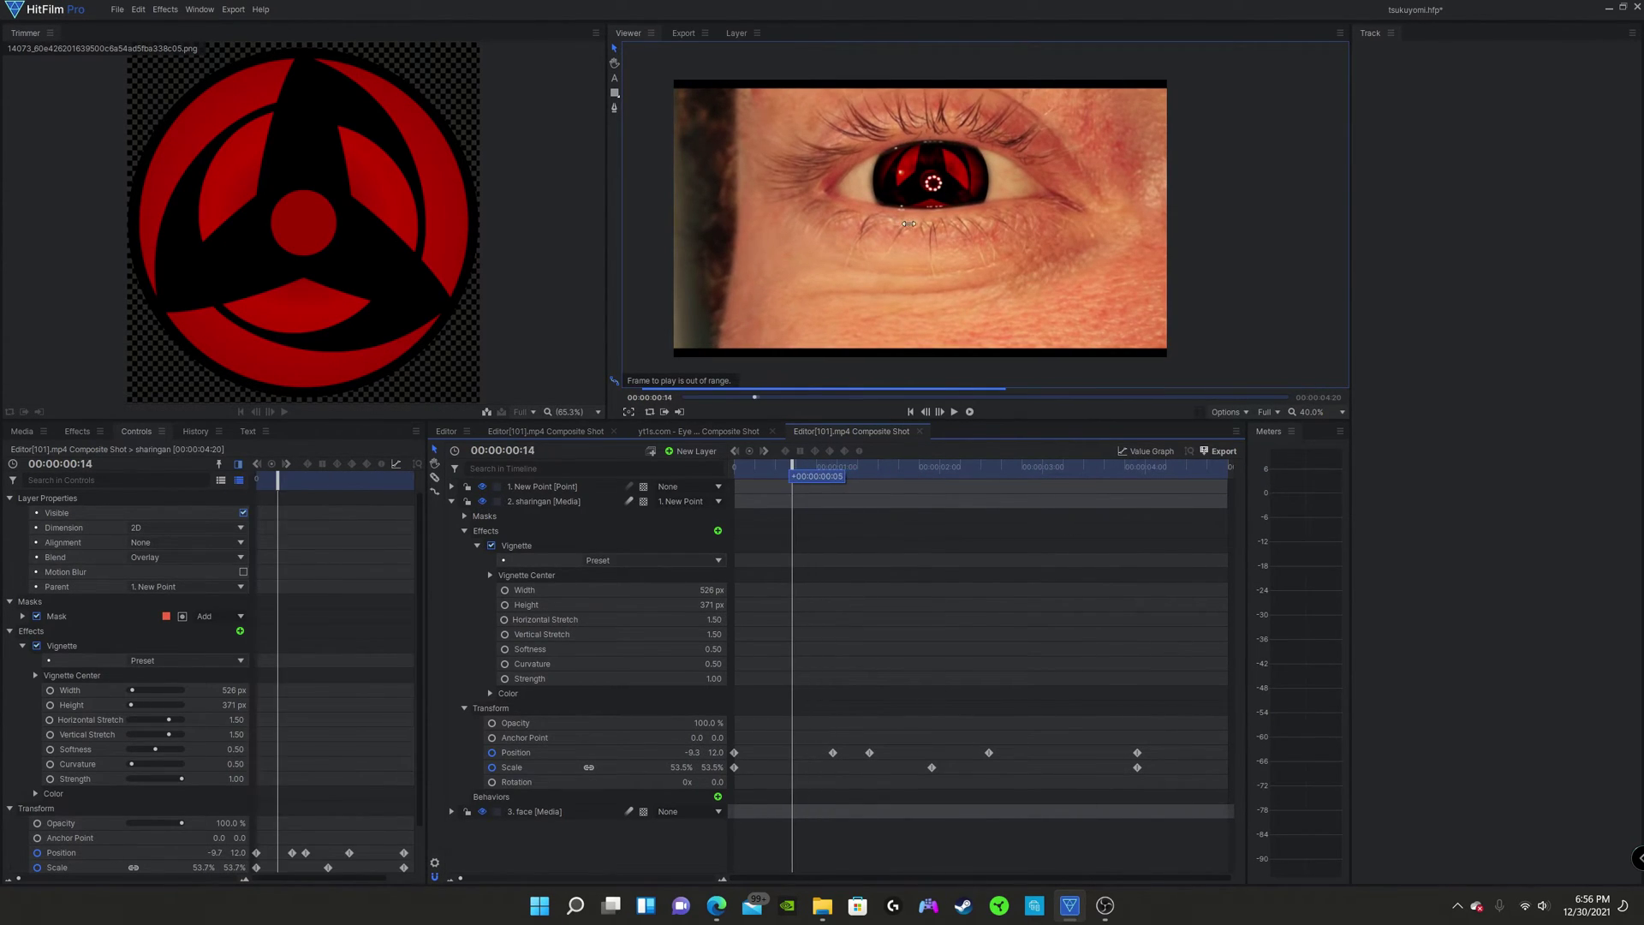
scroll(950, 206, "down", 1)
scroll(950, 205, "up", 4)
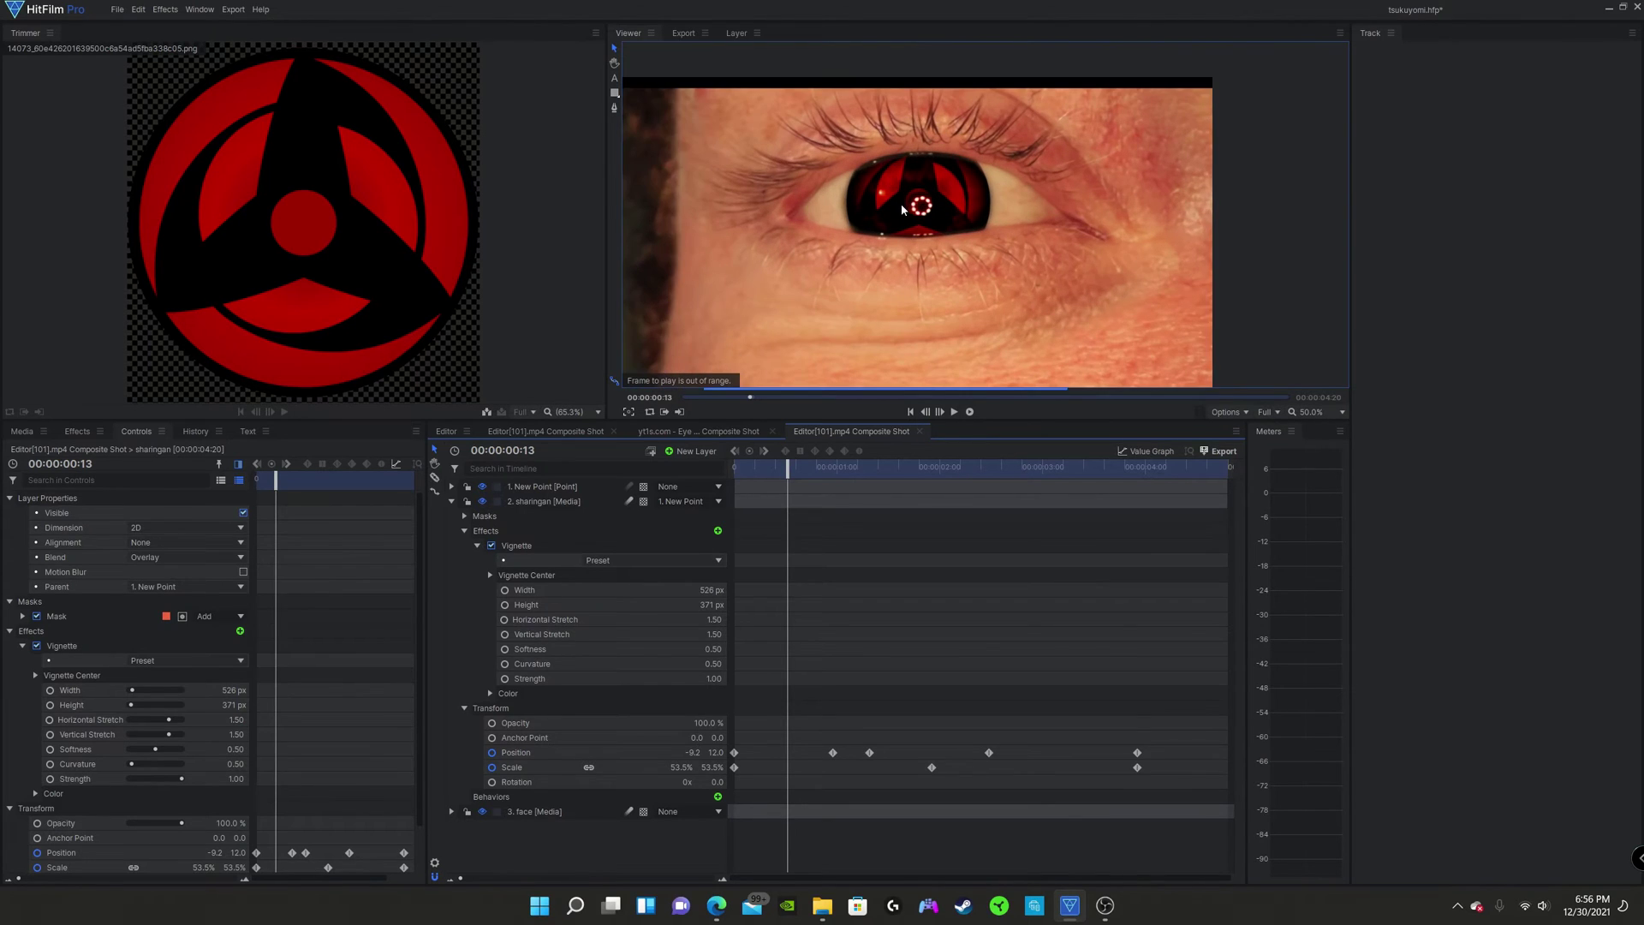
scroll(884, 209, "up", 3)
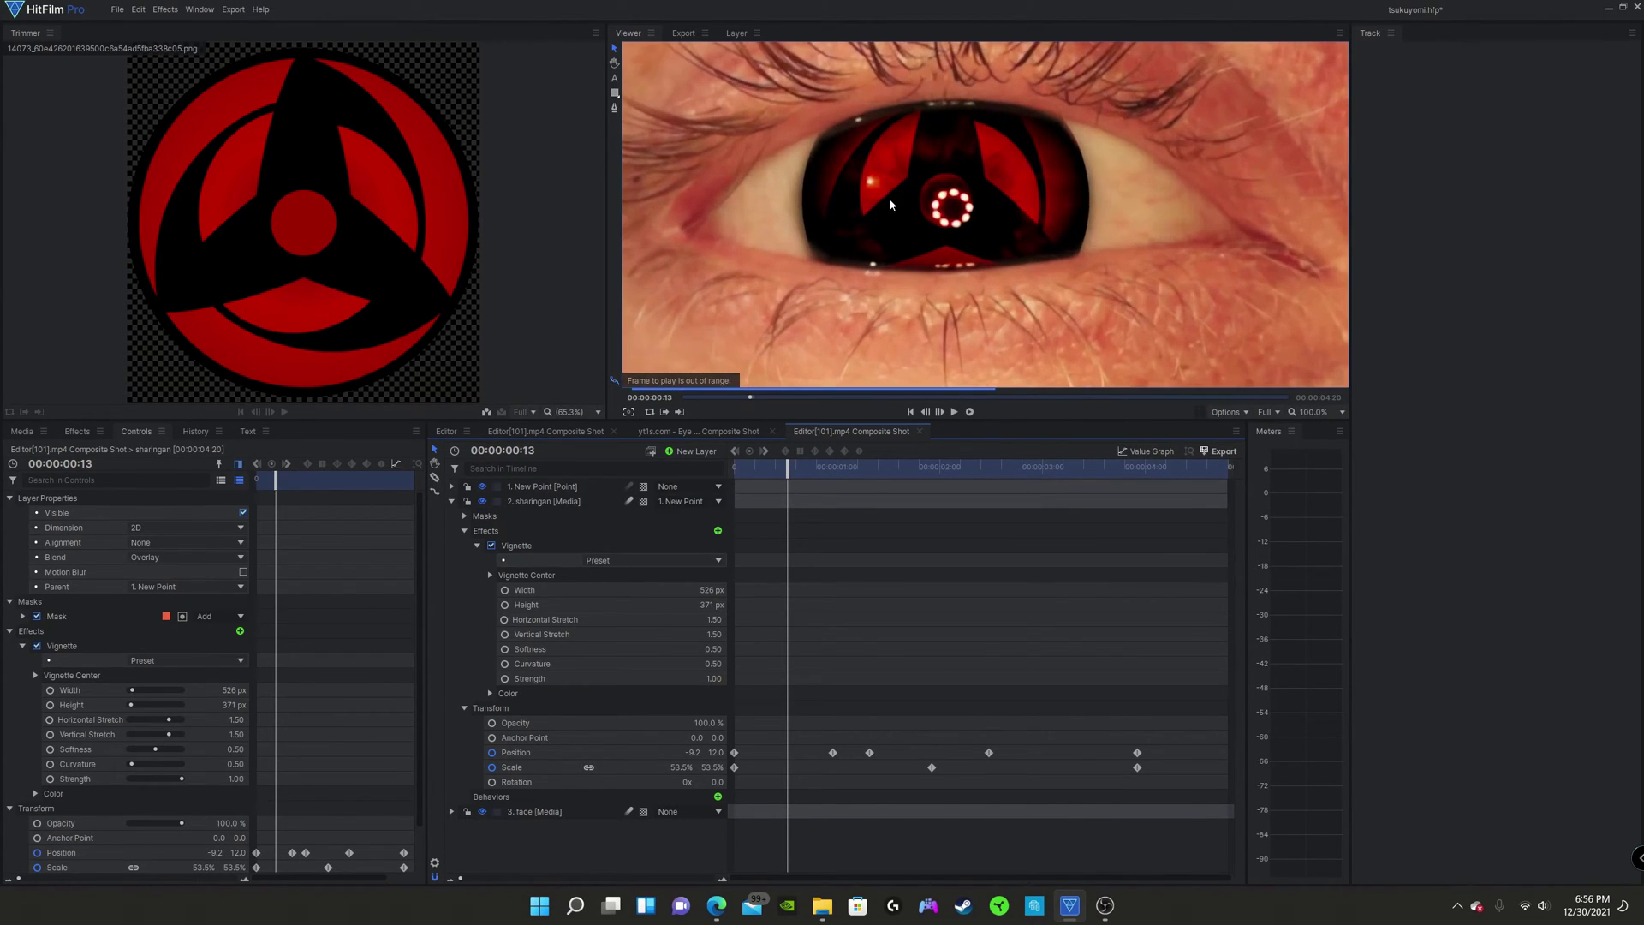
scroll(915, 190, "up", 2)
scroll(913, 187, "down", 4)
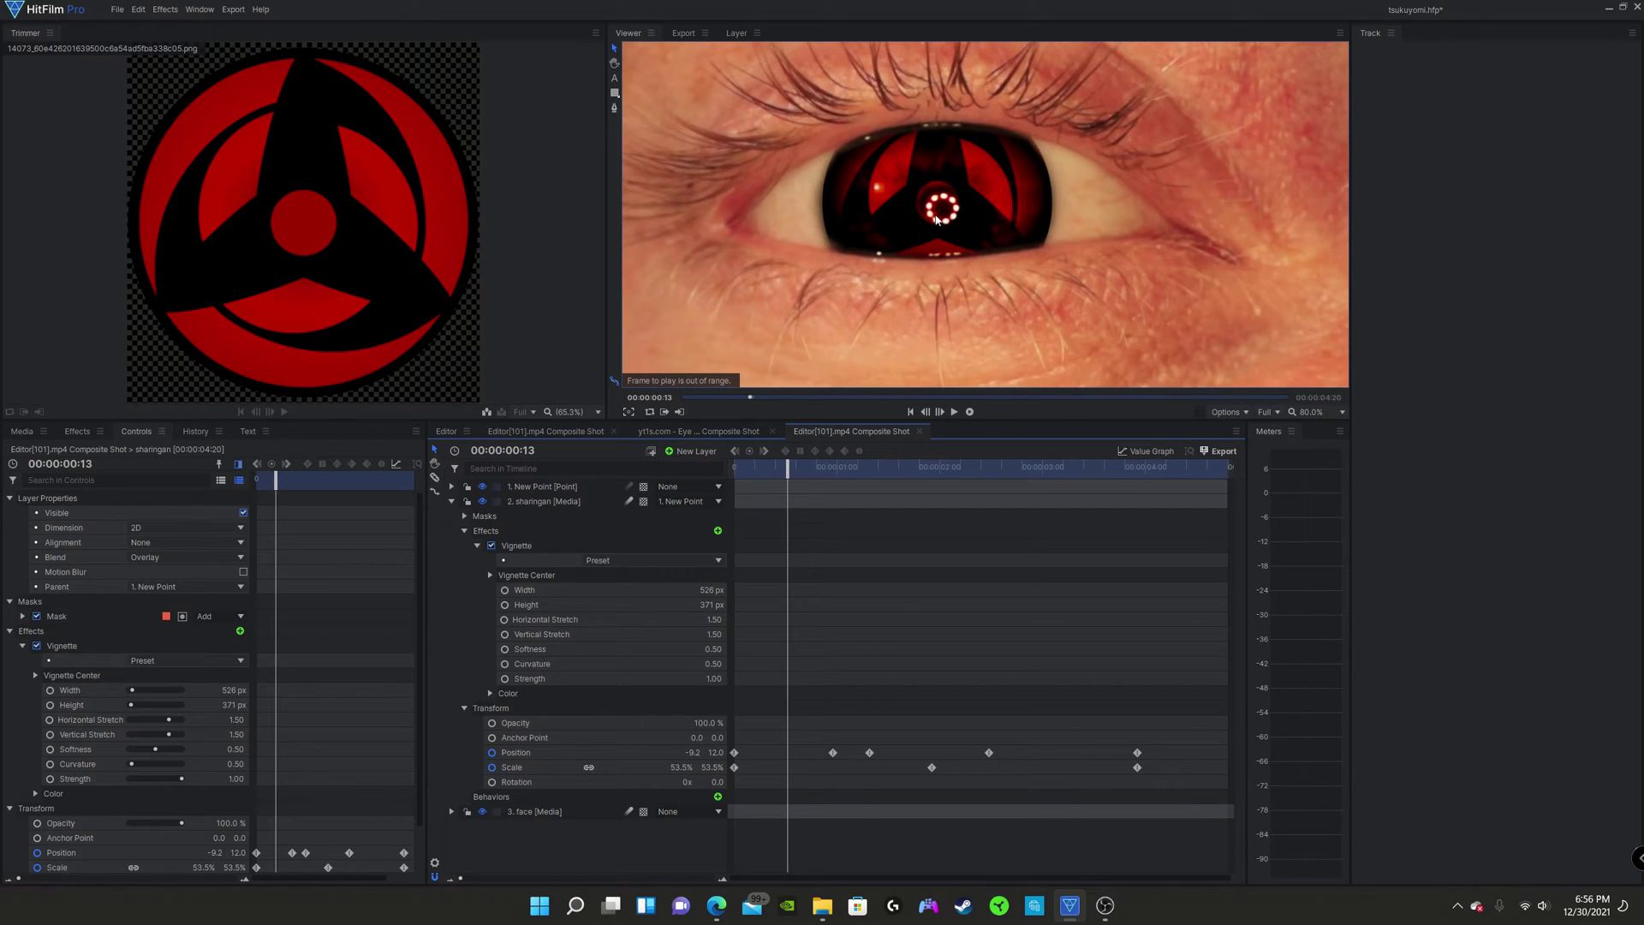
Step: Hide and show the sharingan layer twice to compare the vignetted iris with the original eye
left_click(483, 502)
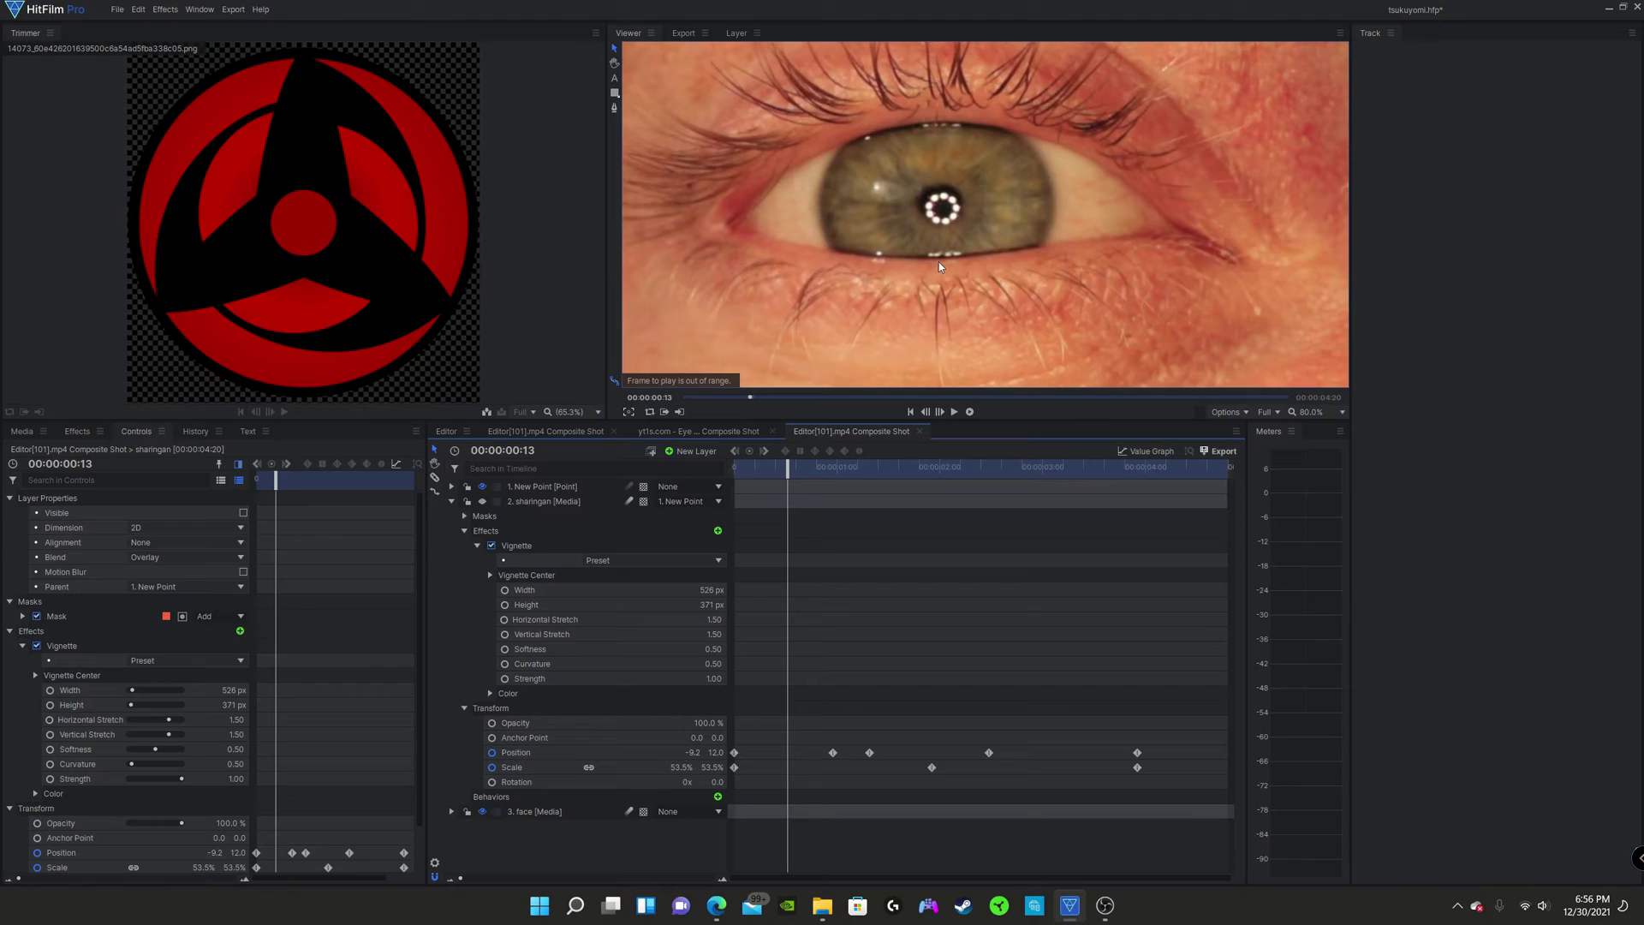
left_click(482, 502)
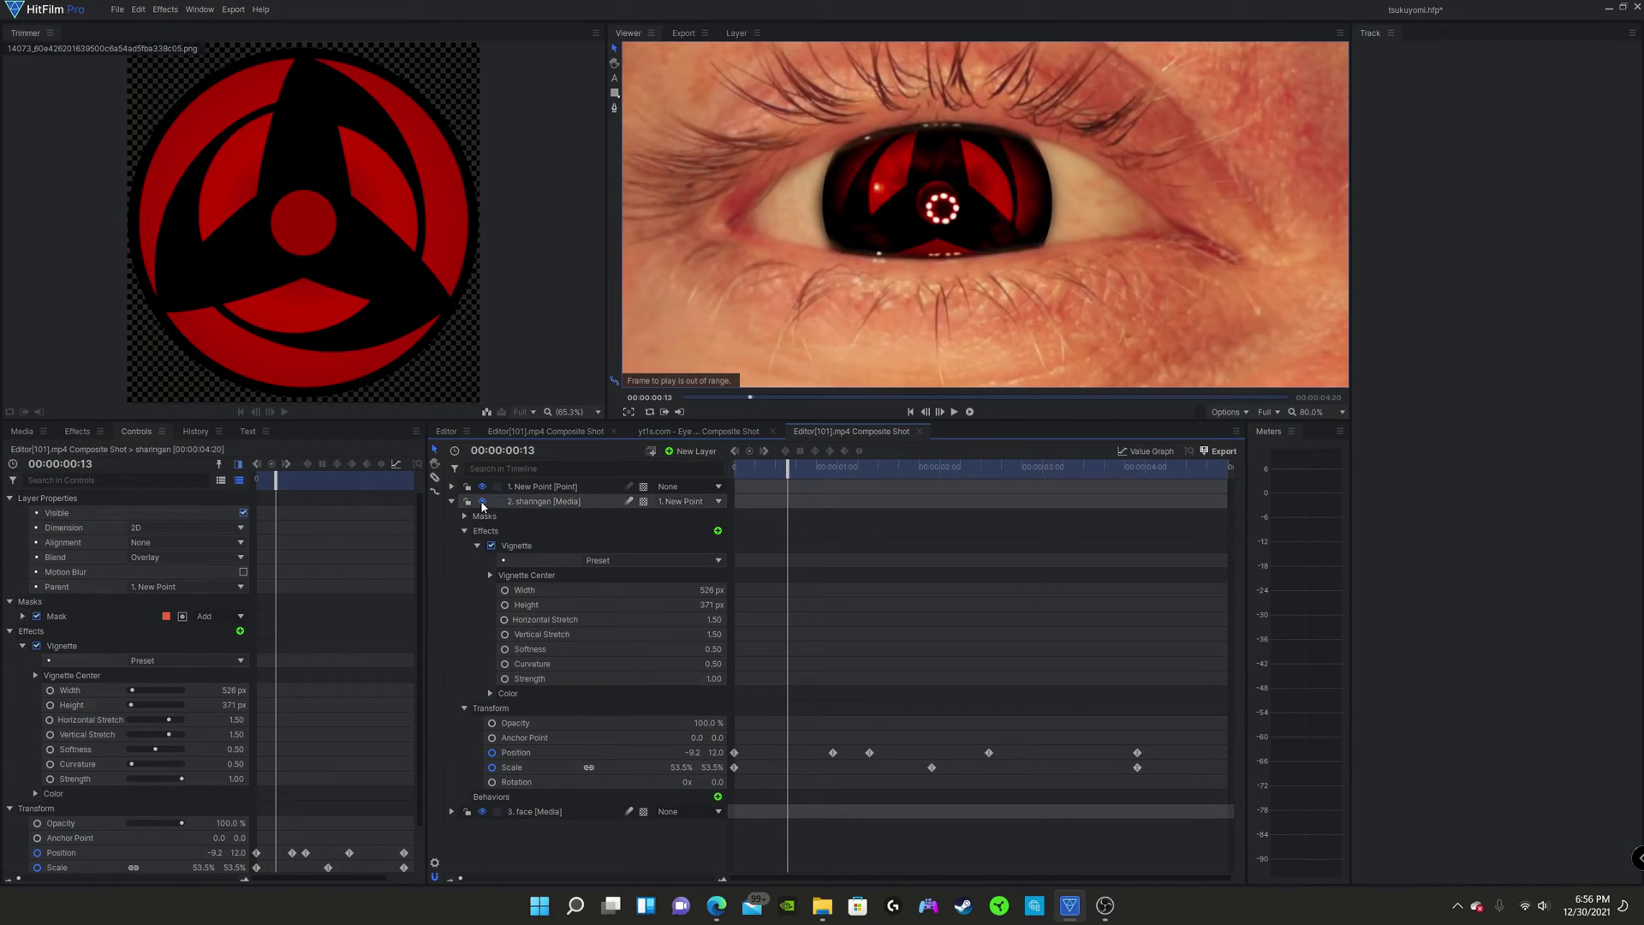
left_click(483, 502)
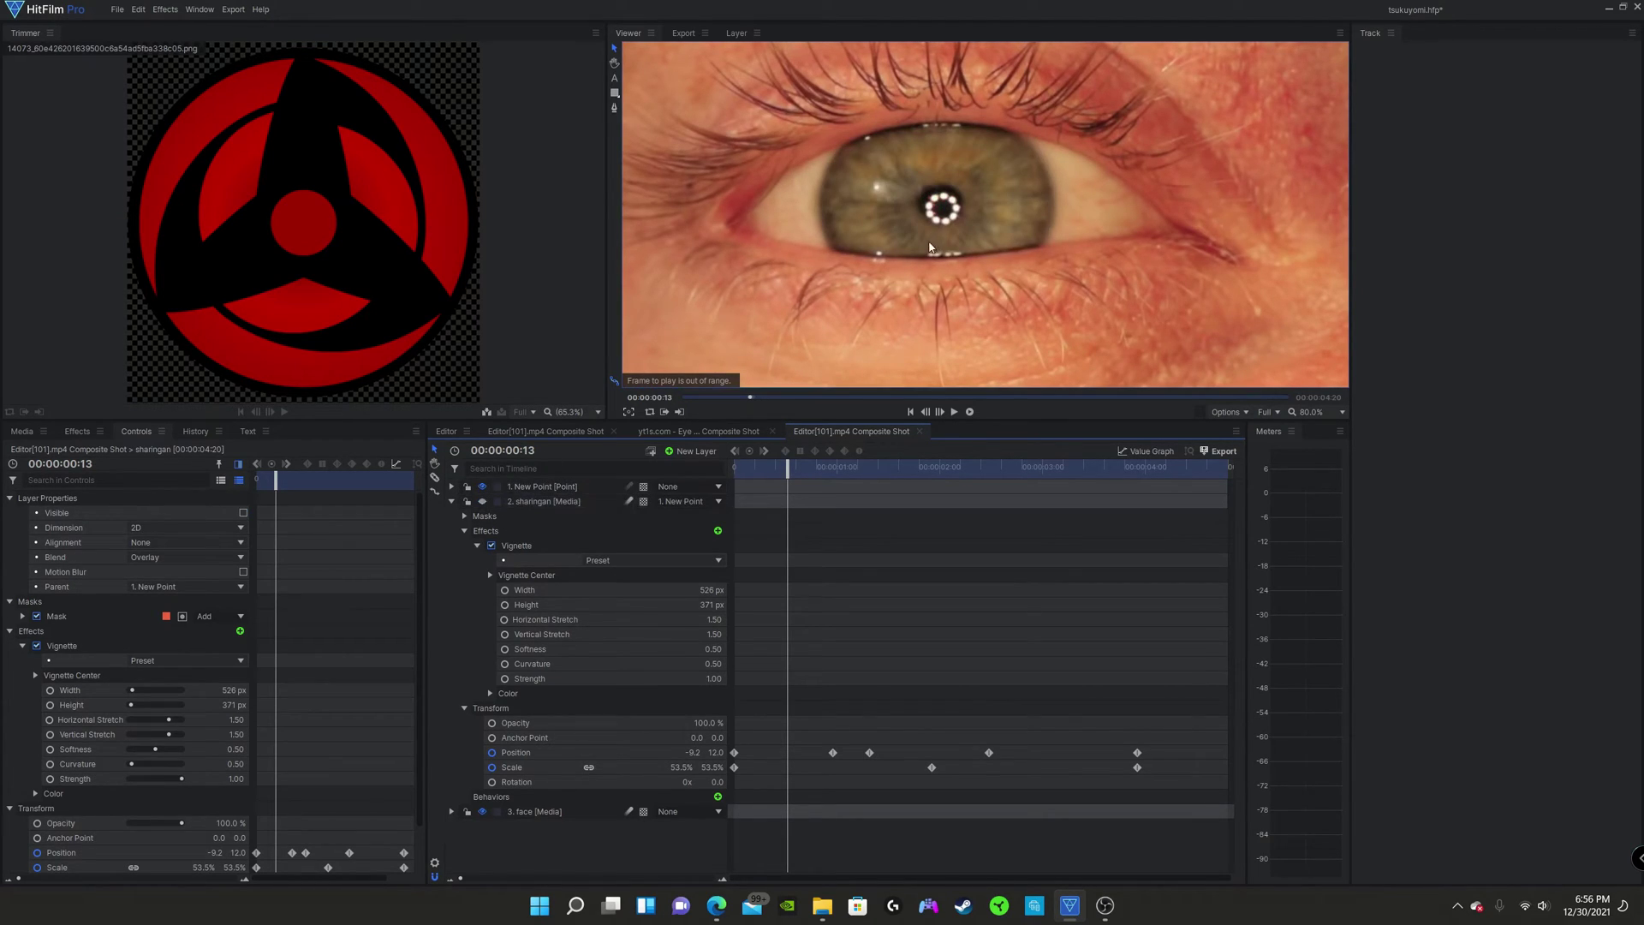
left_click(482, 502)
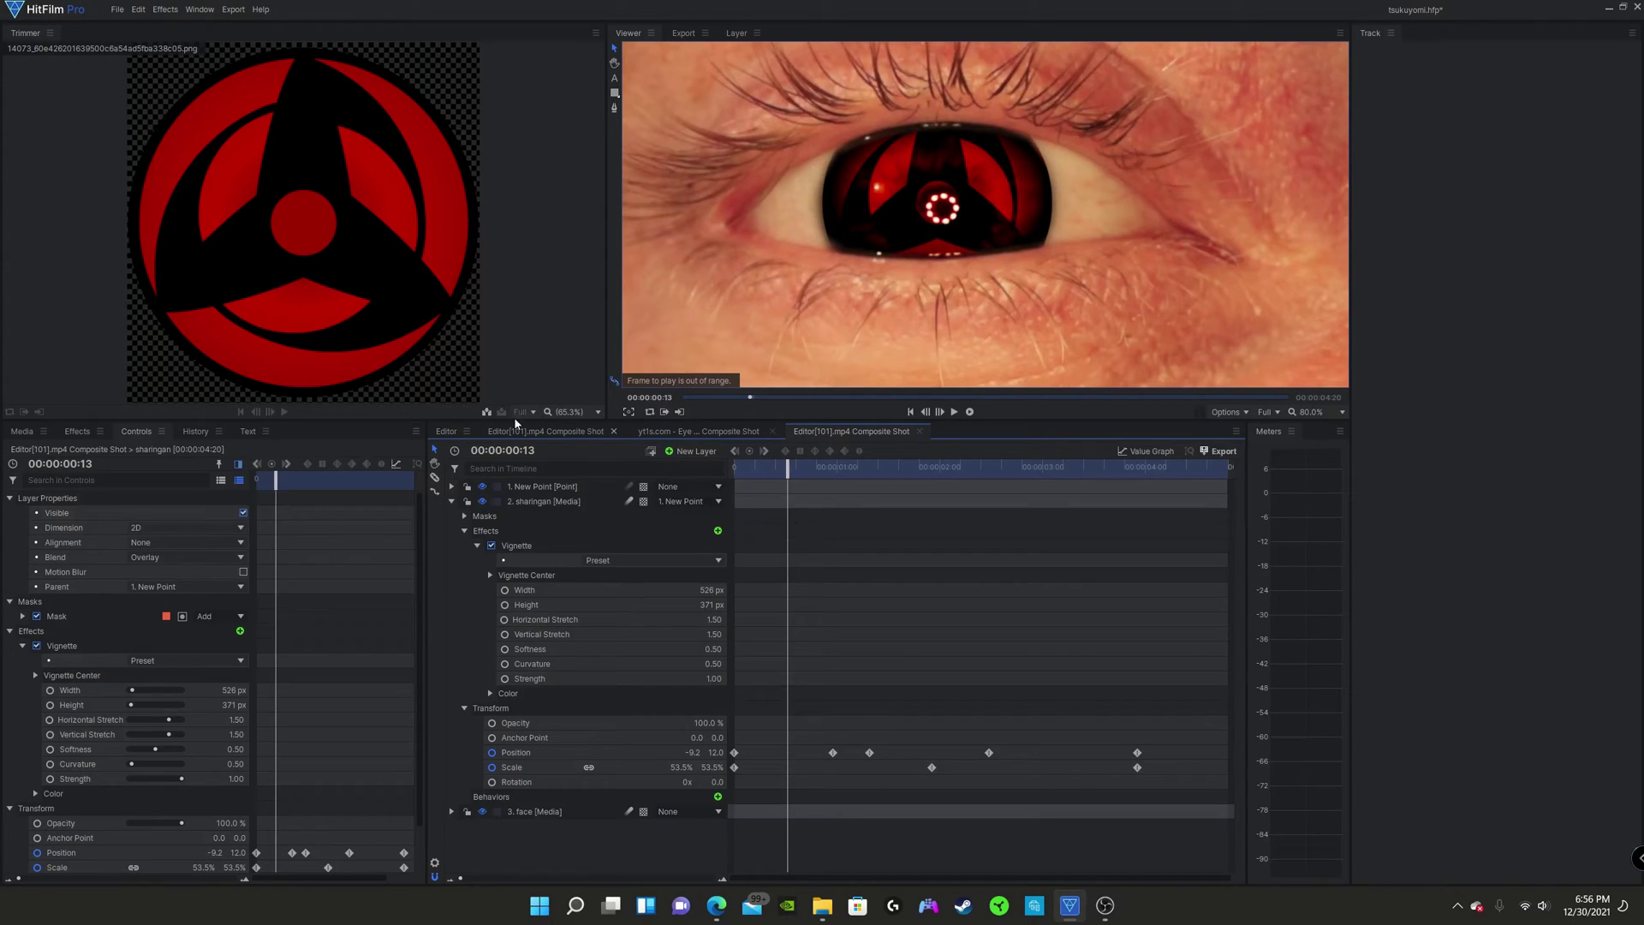
Step: Search the effects for "blur" and apply the Blur effect to the sharingan layer
left_click(77, 432)
left_click(59, 454)
type("vigne")
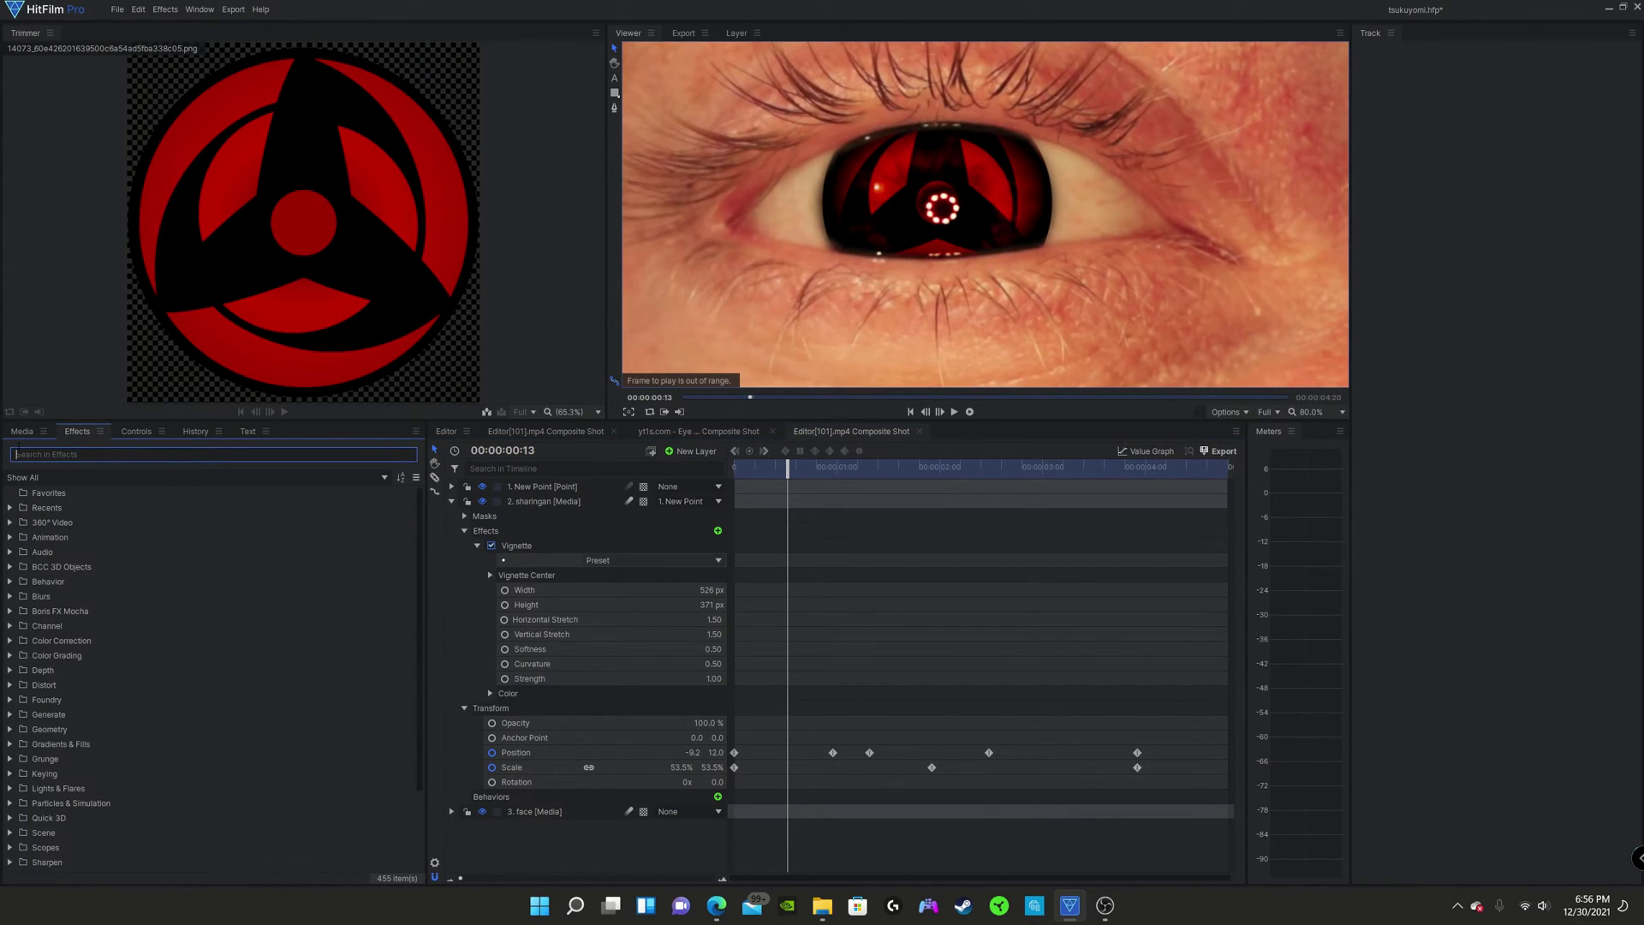
type("b")
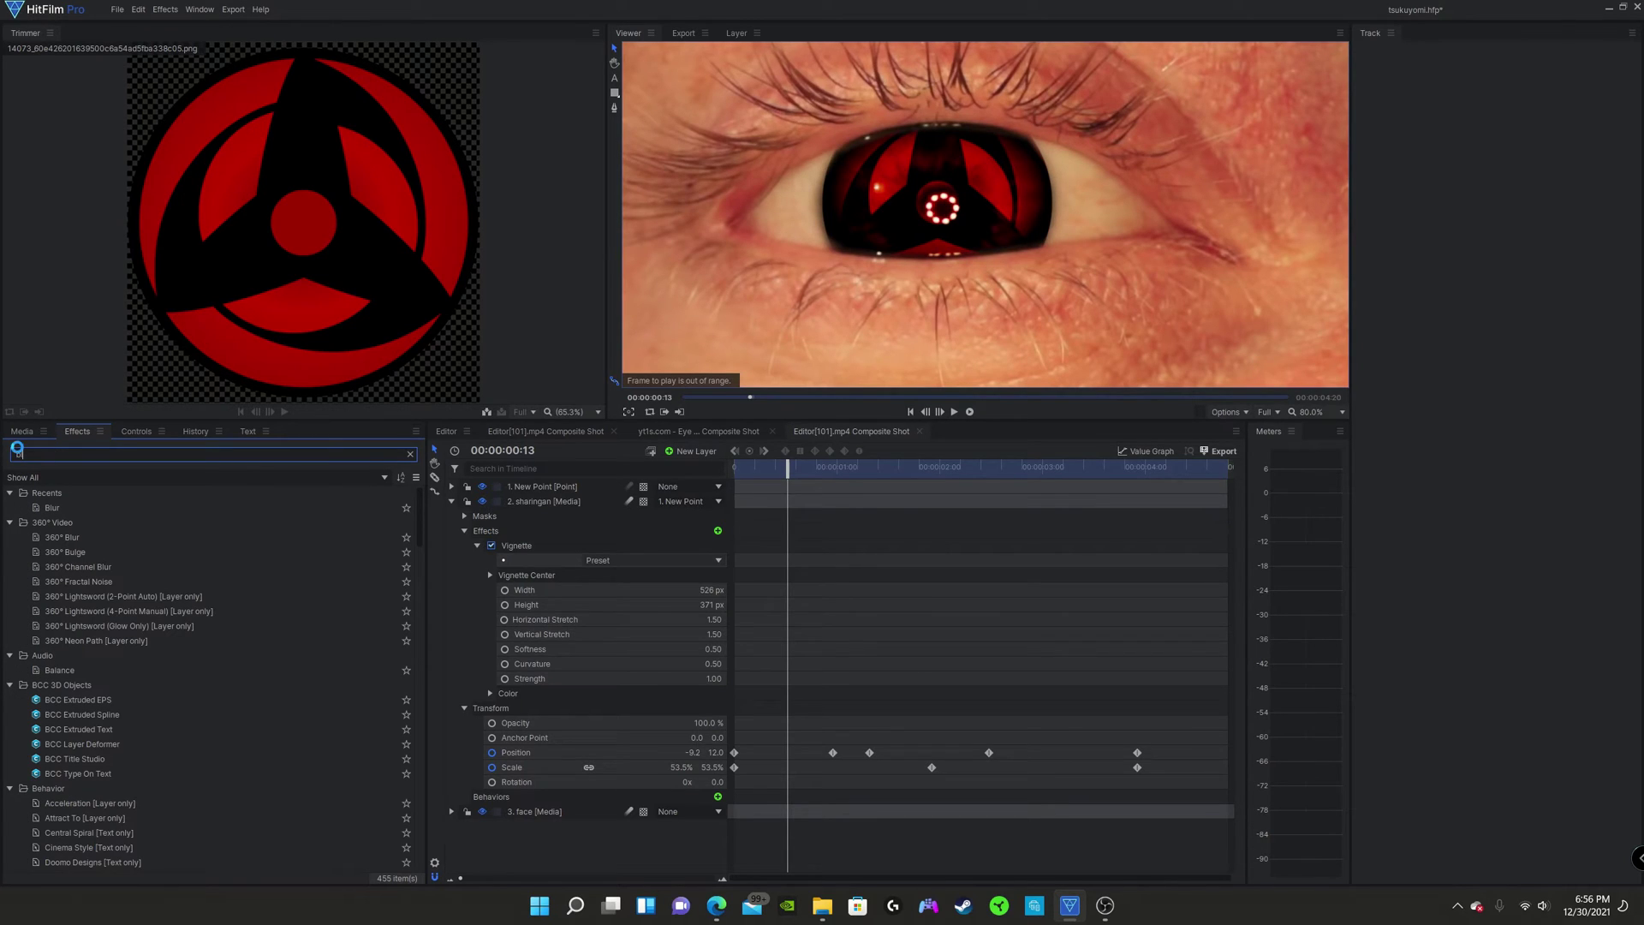
type("lur")
left_click_drag(52, 507, 561, 530)
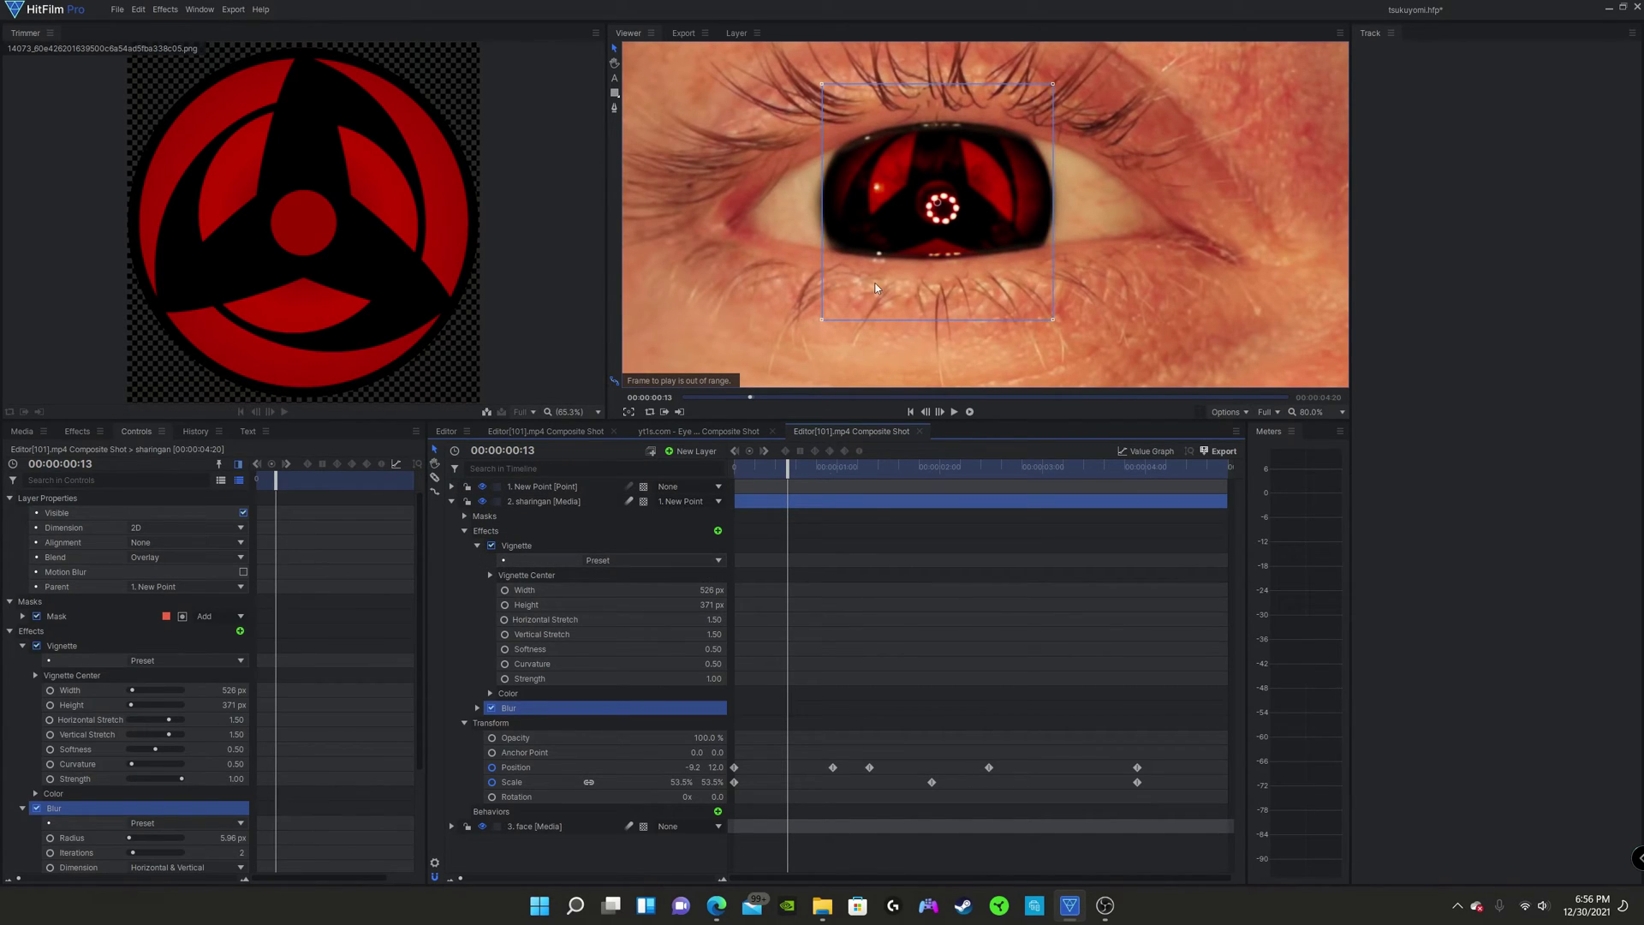
Step: Collapse the sharingan layer's Vignette properties and expand its Blur properties in the timeline
left_click(465, 531)
left_click(465, 545)
left_click(451, 501)
left_click(540, 502)
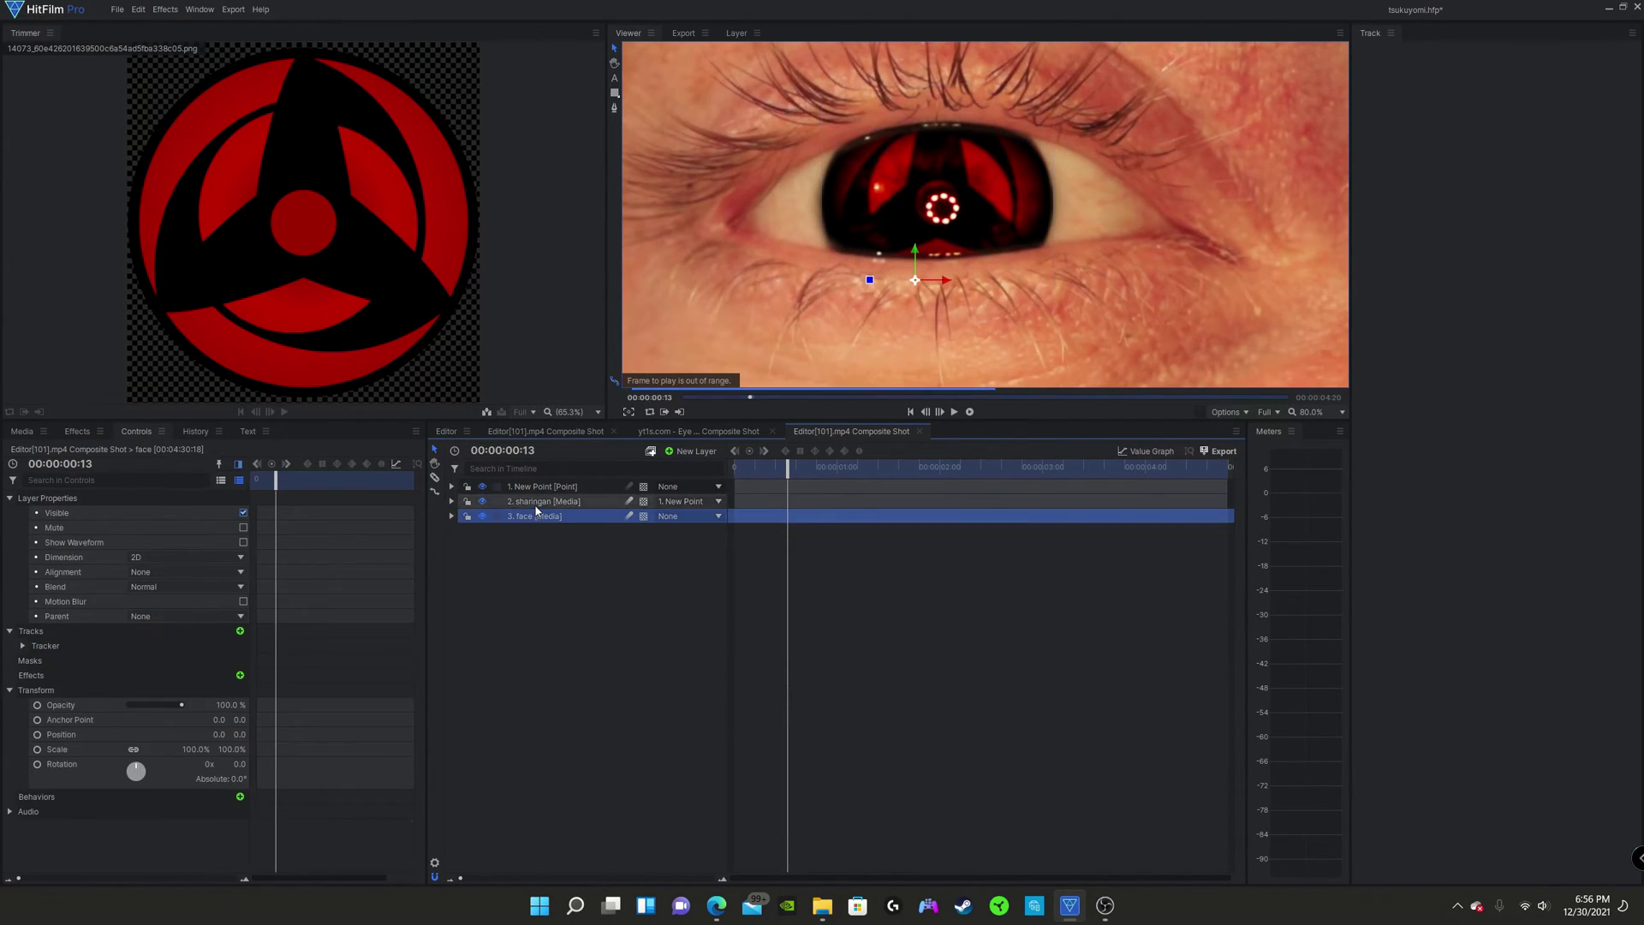
left_click(451, 501)
left_click(465, 545)
left_click(465, 531)
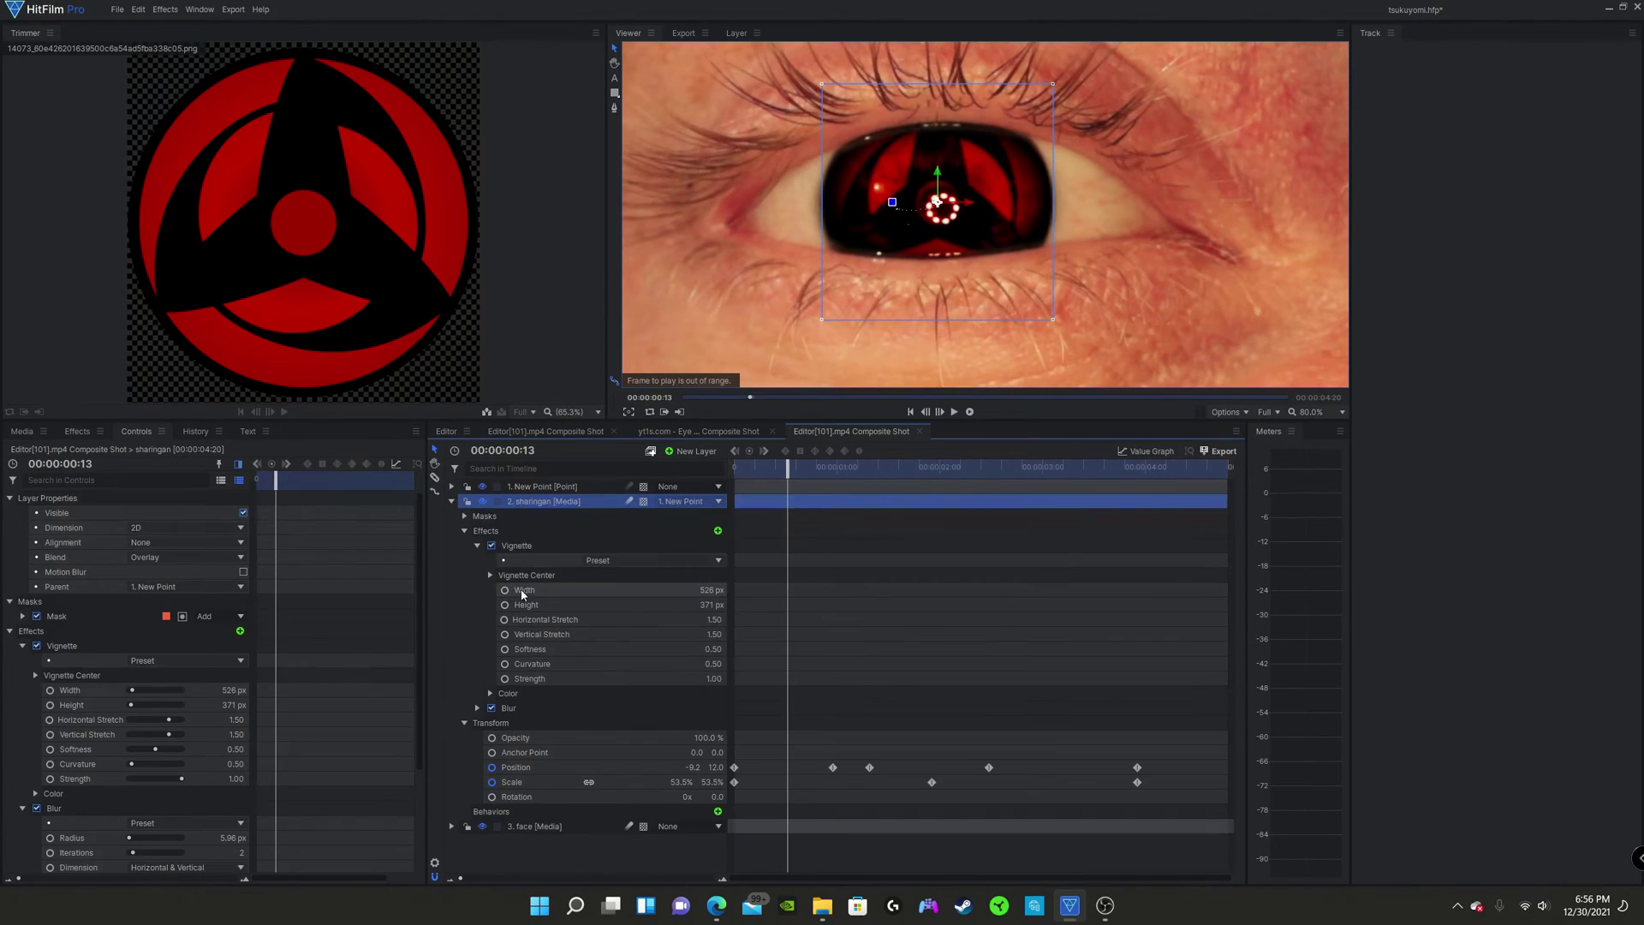
left_click(477, 546)
left_click(514, 560)
left_click(477, 561)
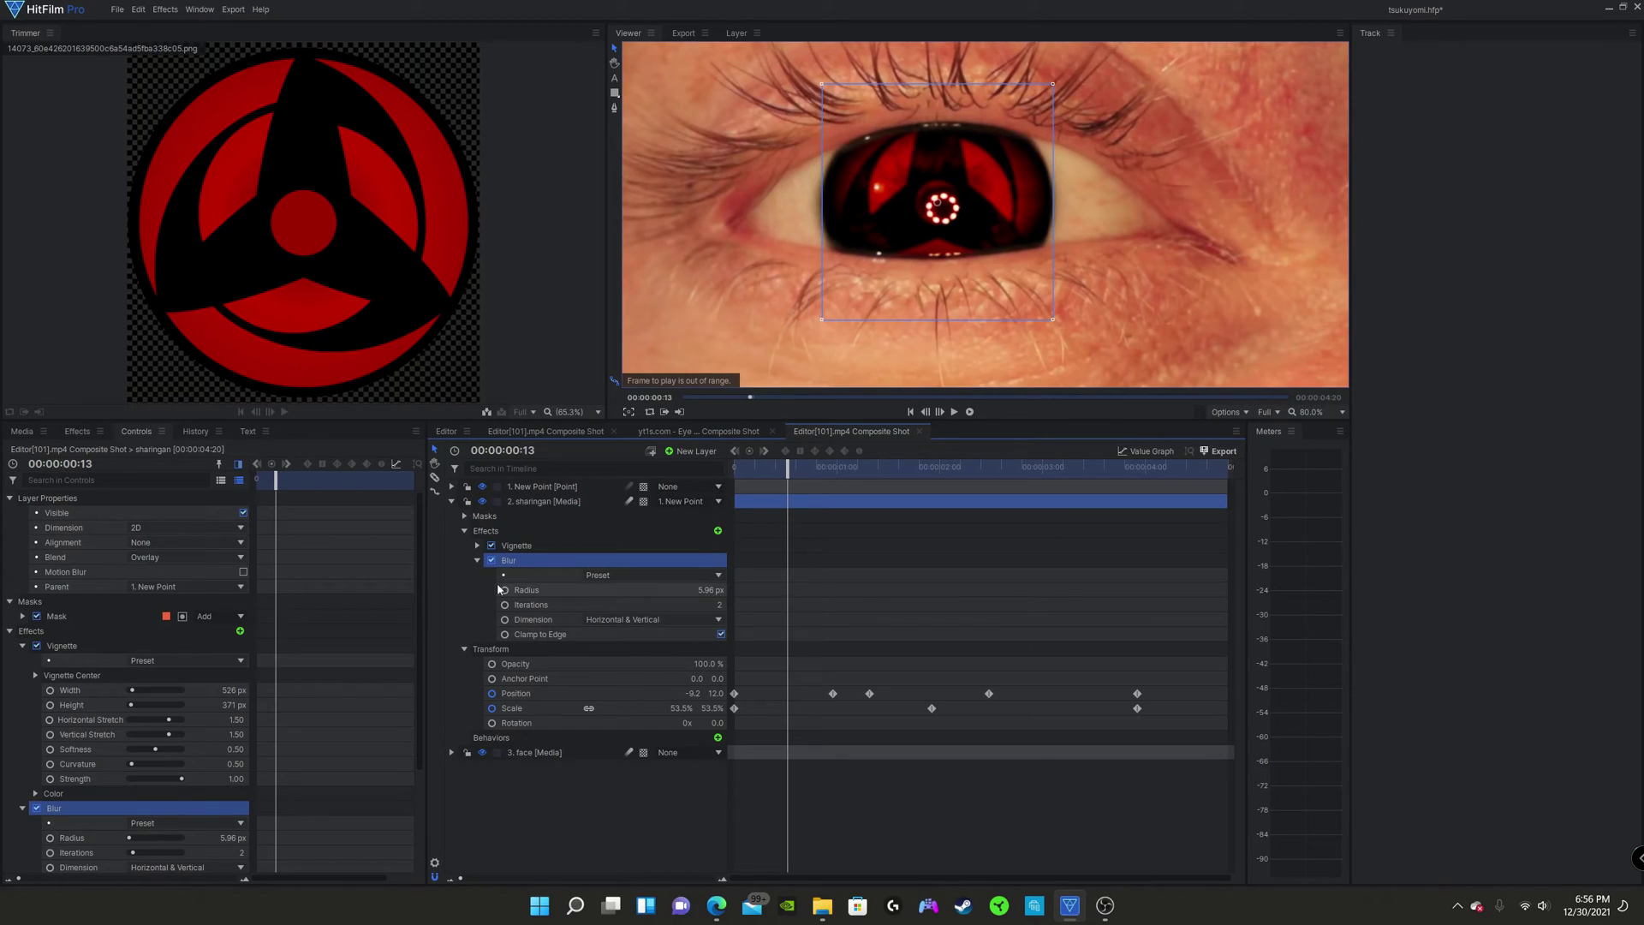
Step: Toggle the sharingan layer's visibility repeatedly to compare the blurred iris with the original eye, leaving it shown
left_click(482, 502)
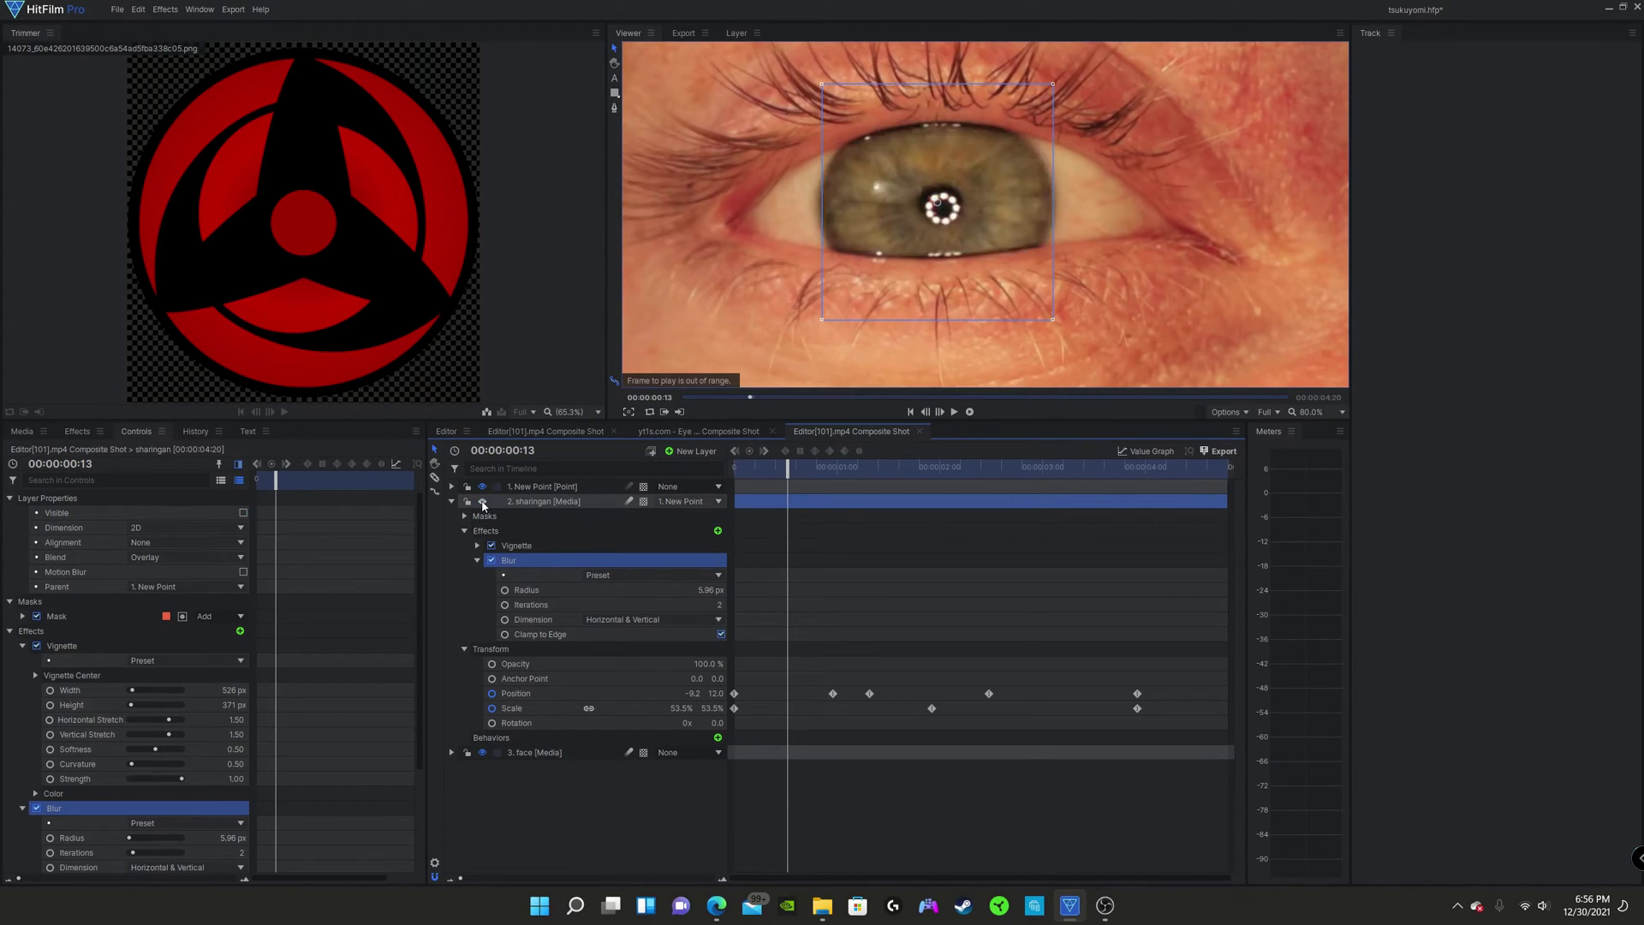
left_click(482, 502)
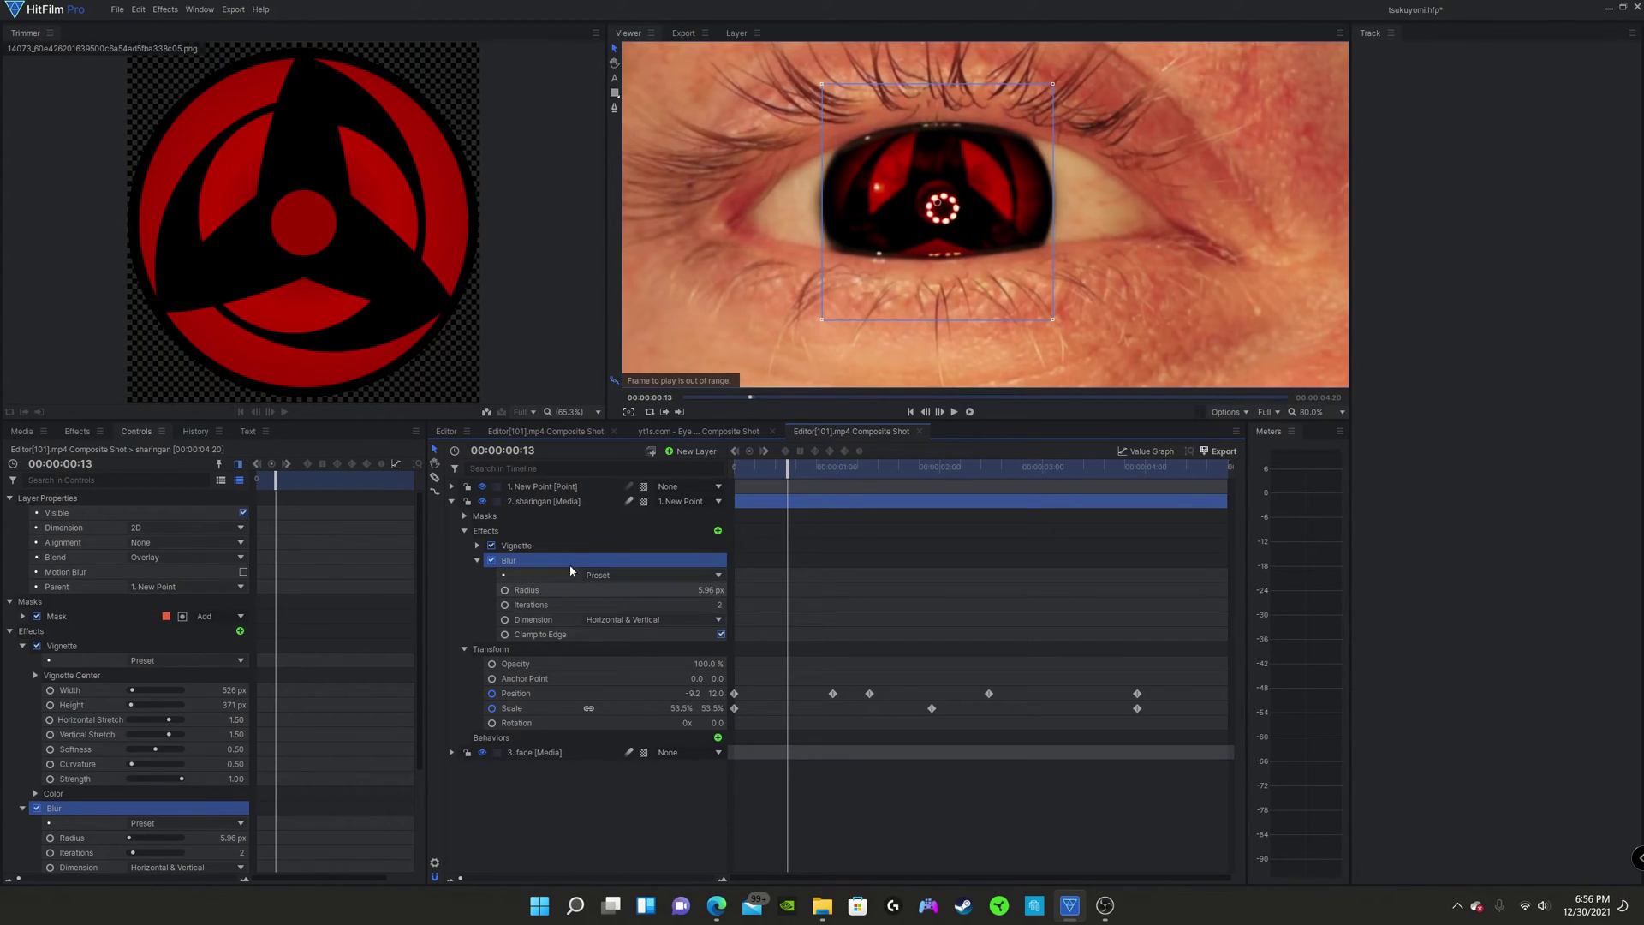
left_click(483, 502)
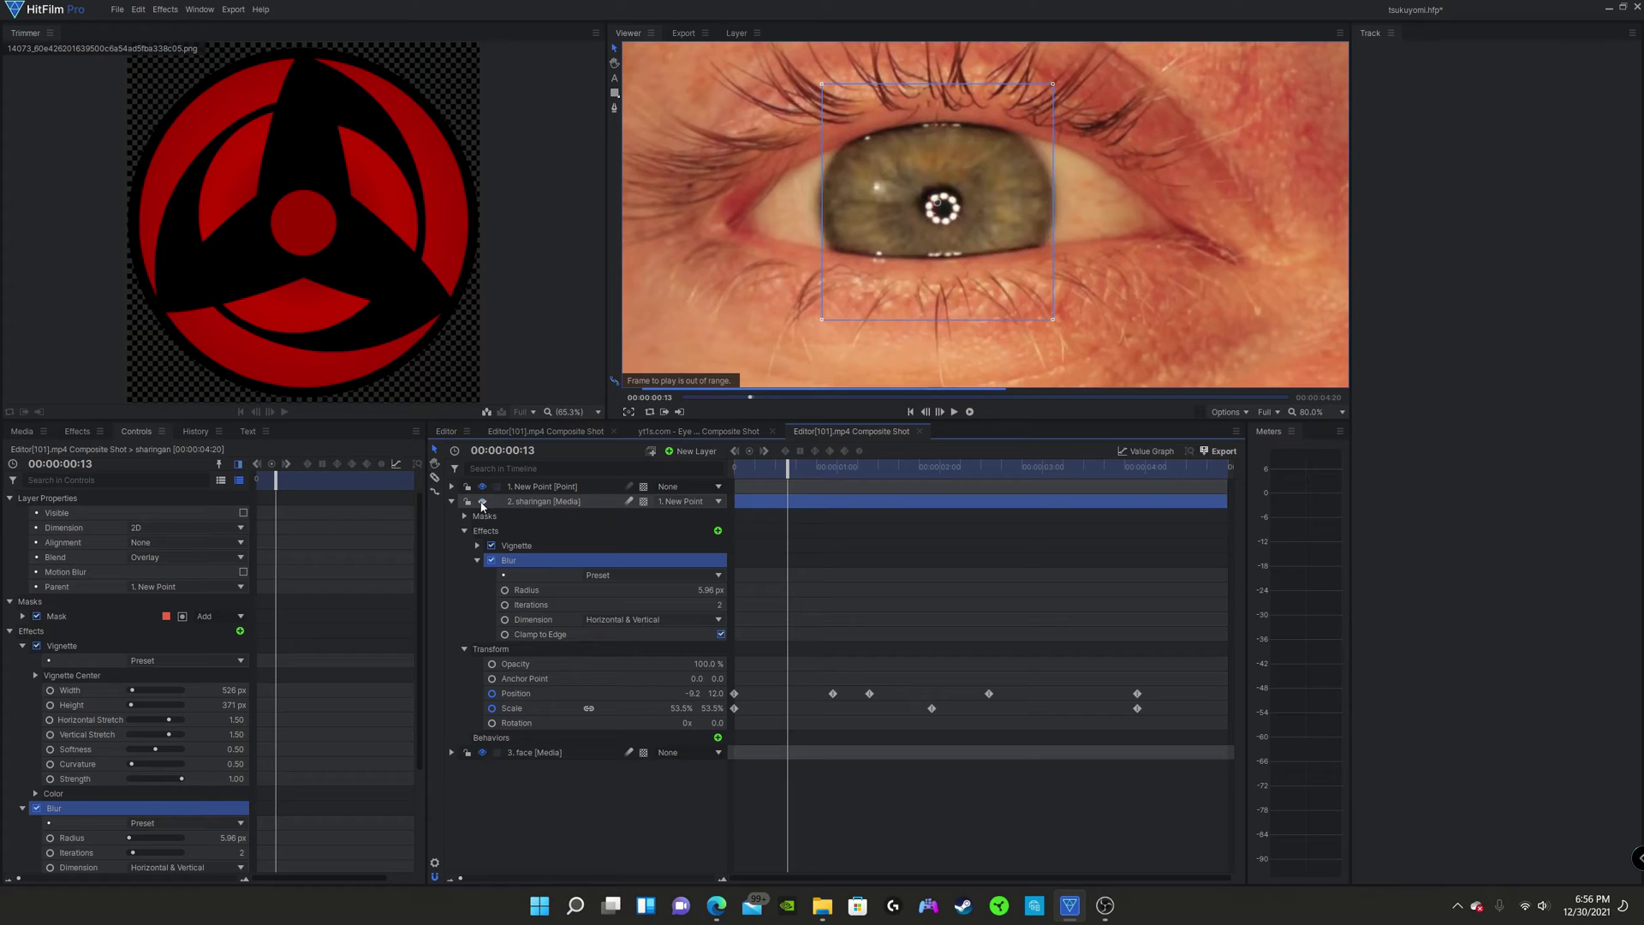
left_click(483, 502)
left_click(483, 502)
left_click(483, 502)
Step: Examine the blurred sharingan at several magnifications and scrub ahead to 00:00:03:10 to check the composite
left_click(886, 353)
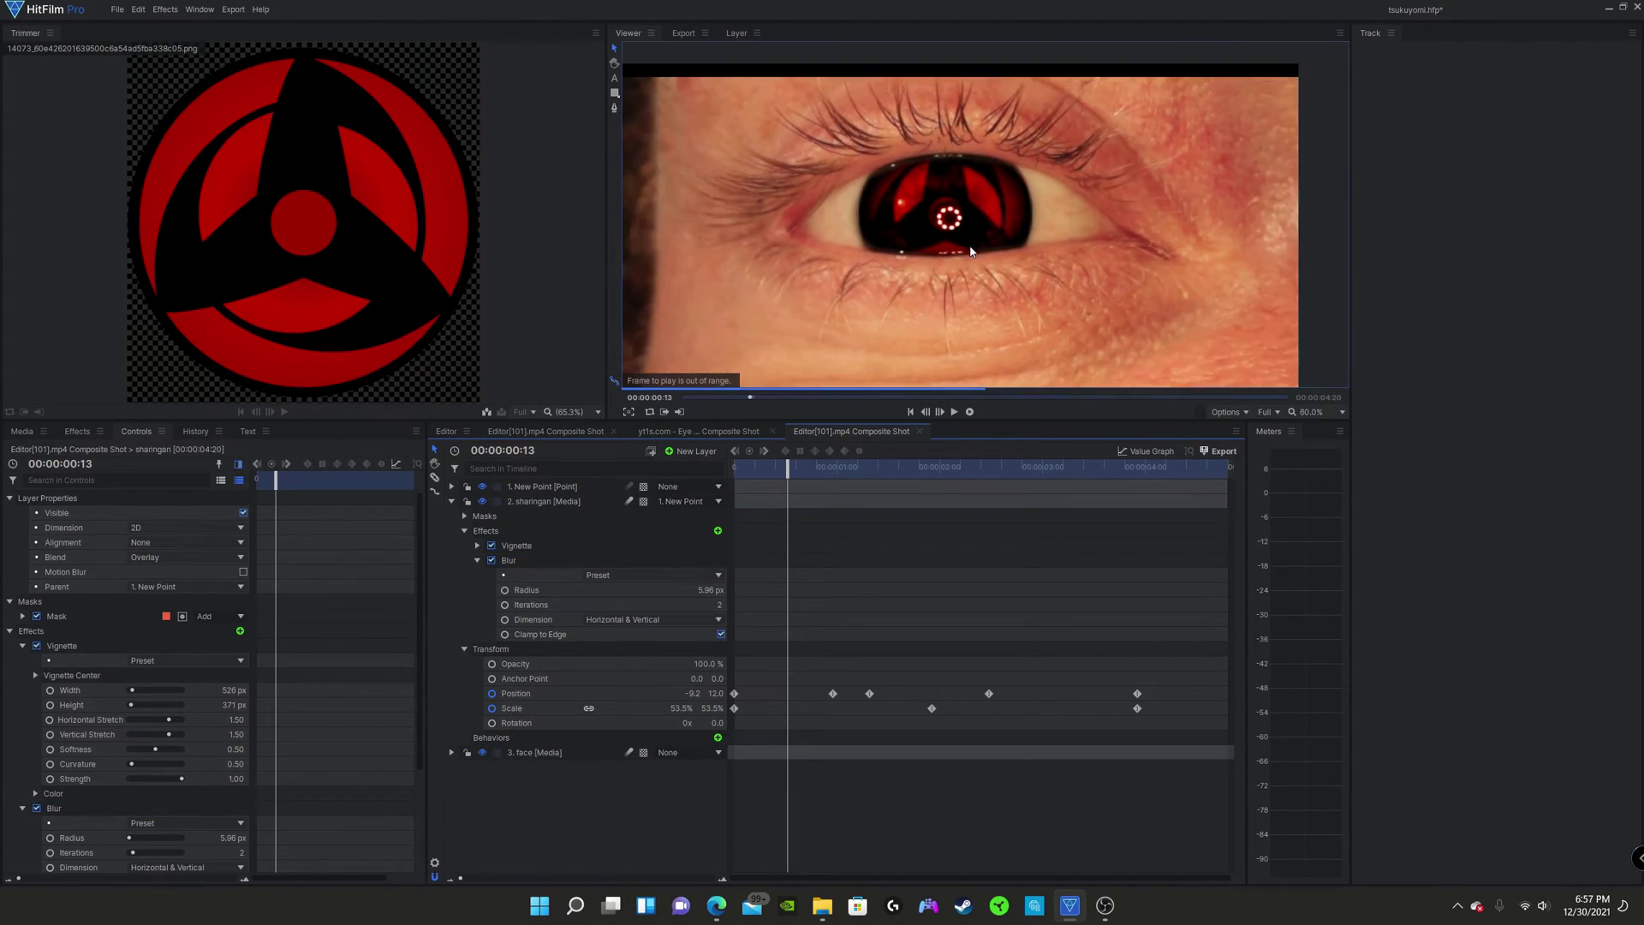
scroll(970, 251, "down", 5)
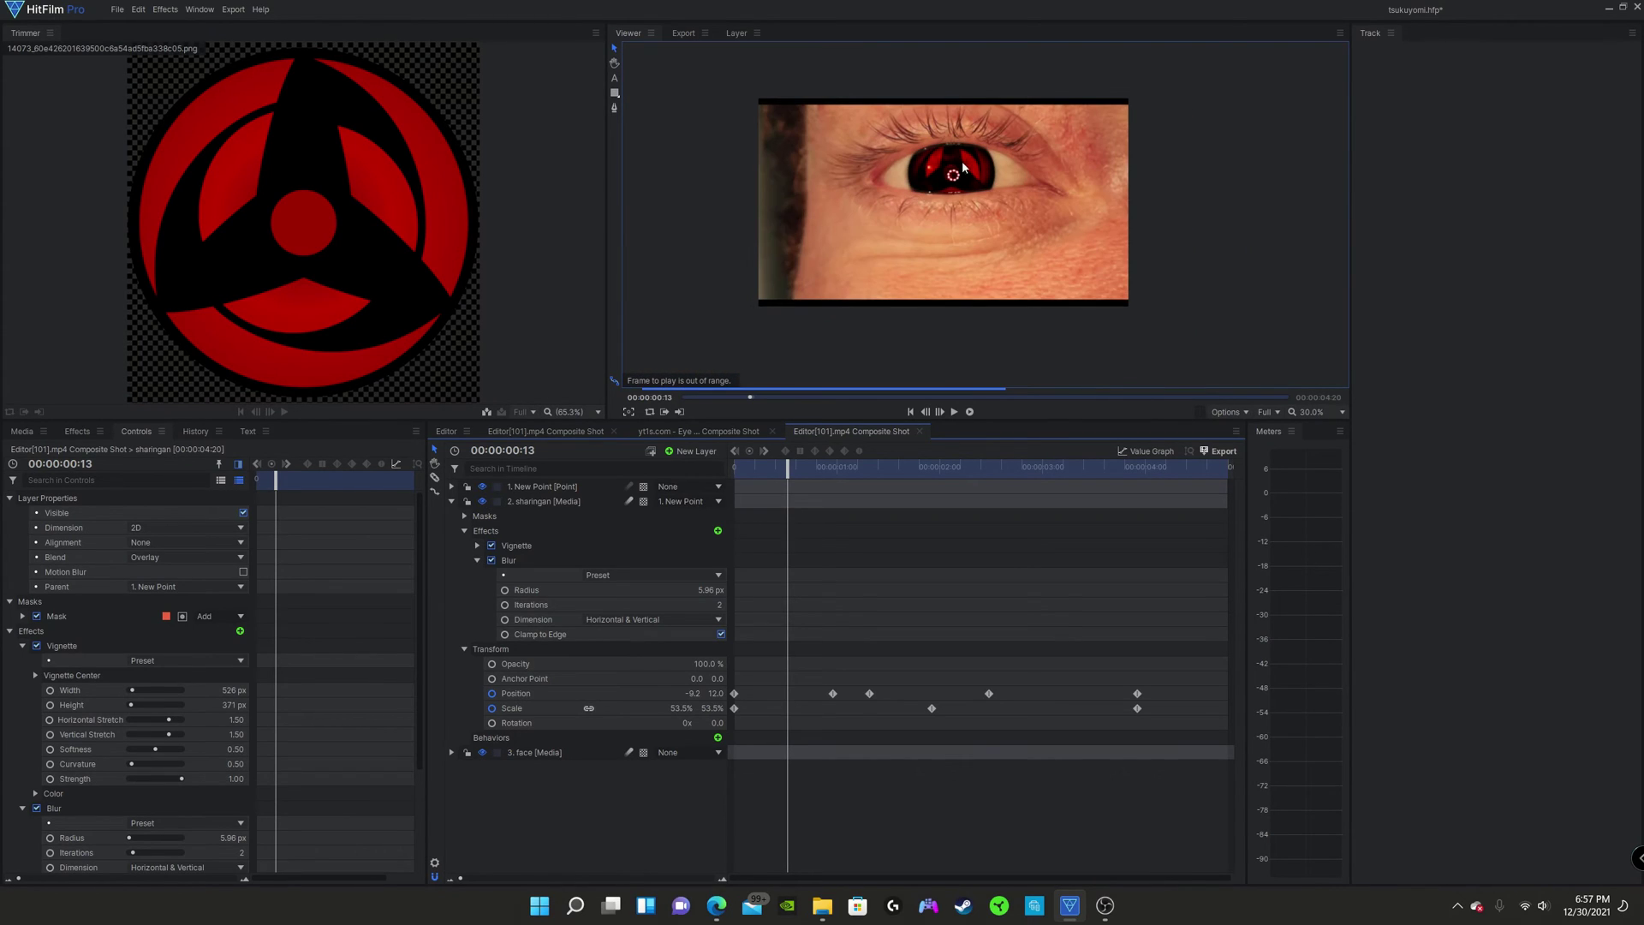
scroll(972, 179, "up", 1)
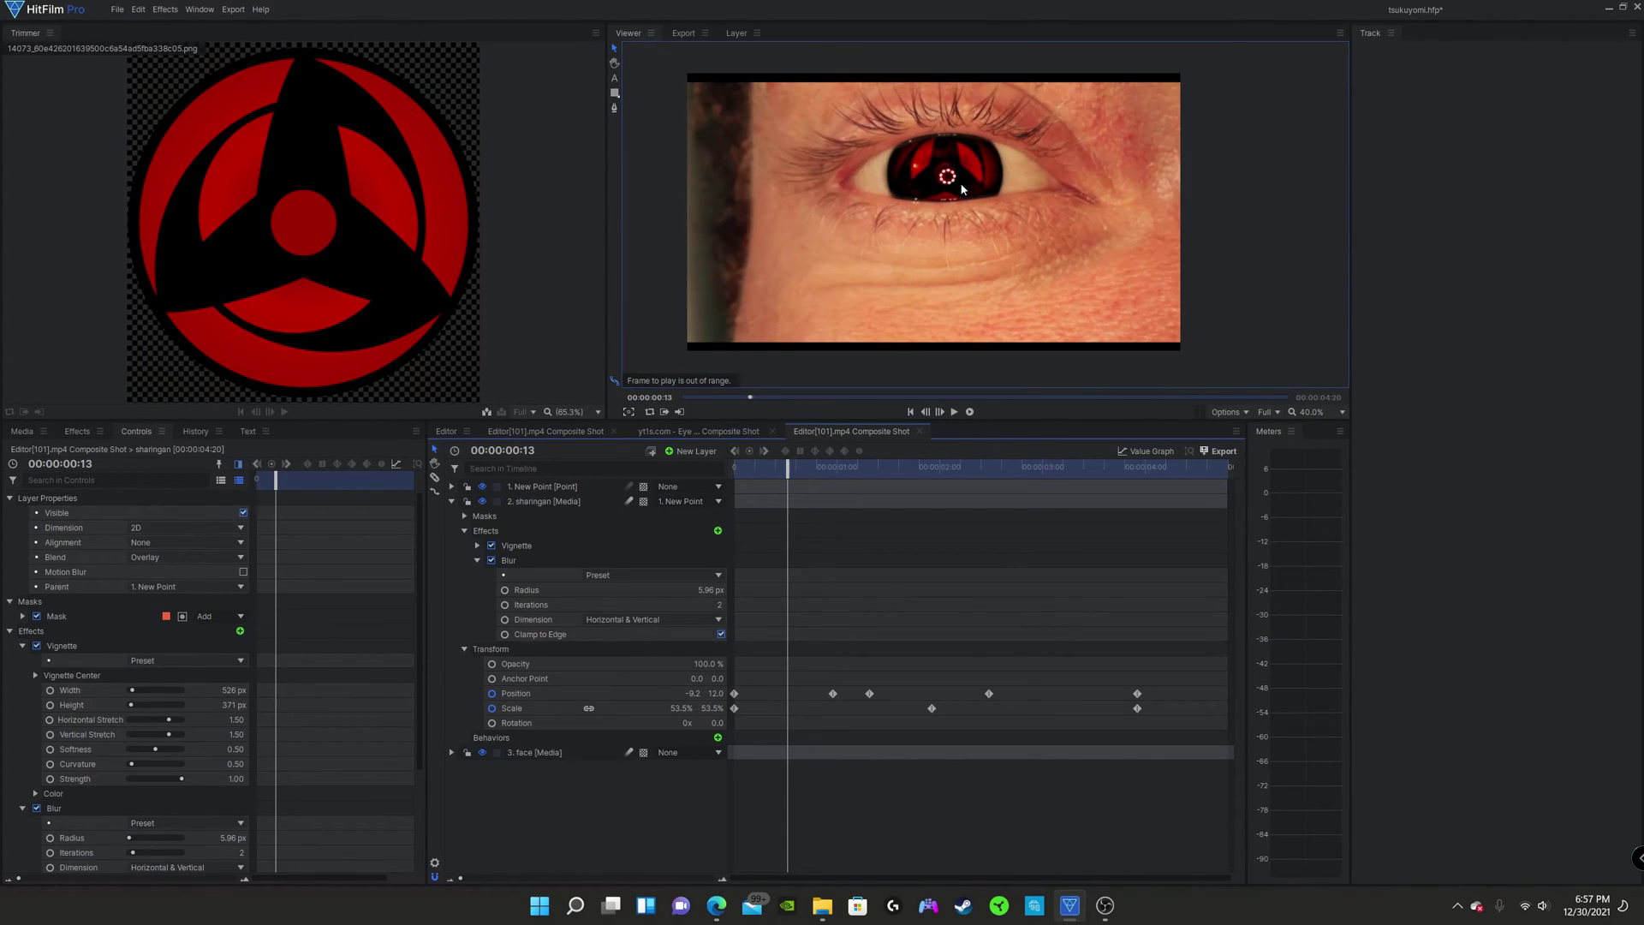
scroll(947, 175, "up", 3)
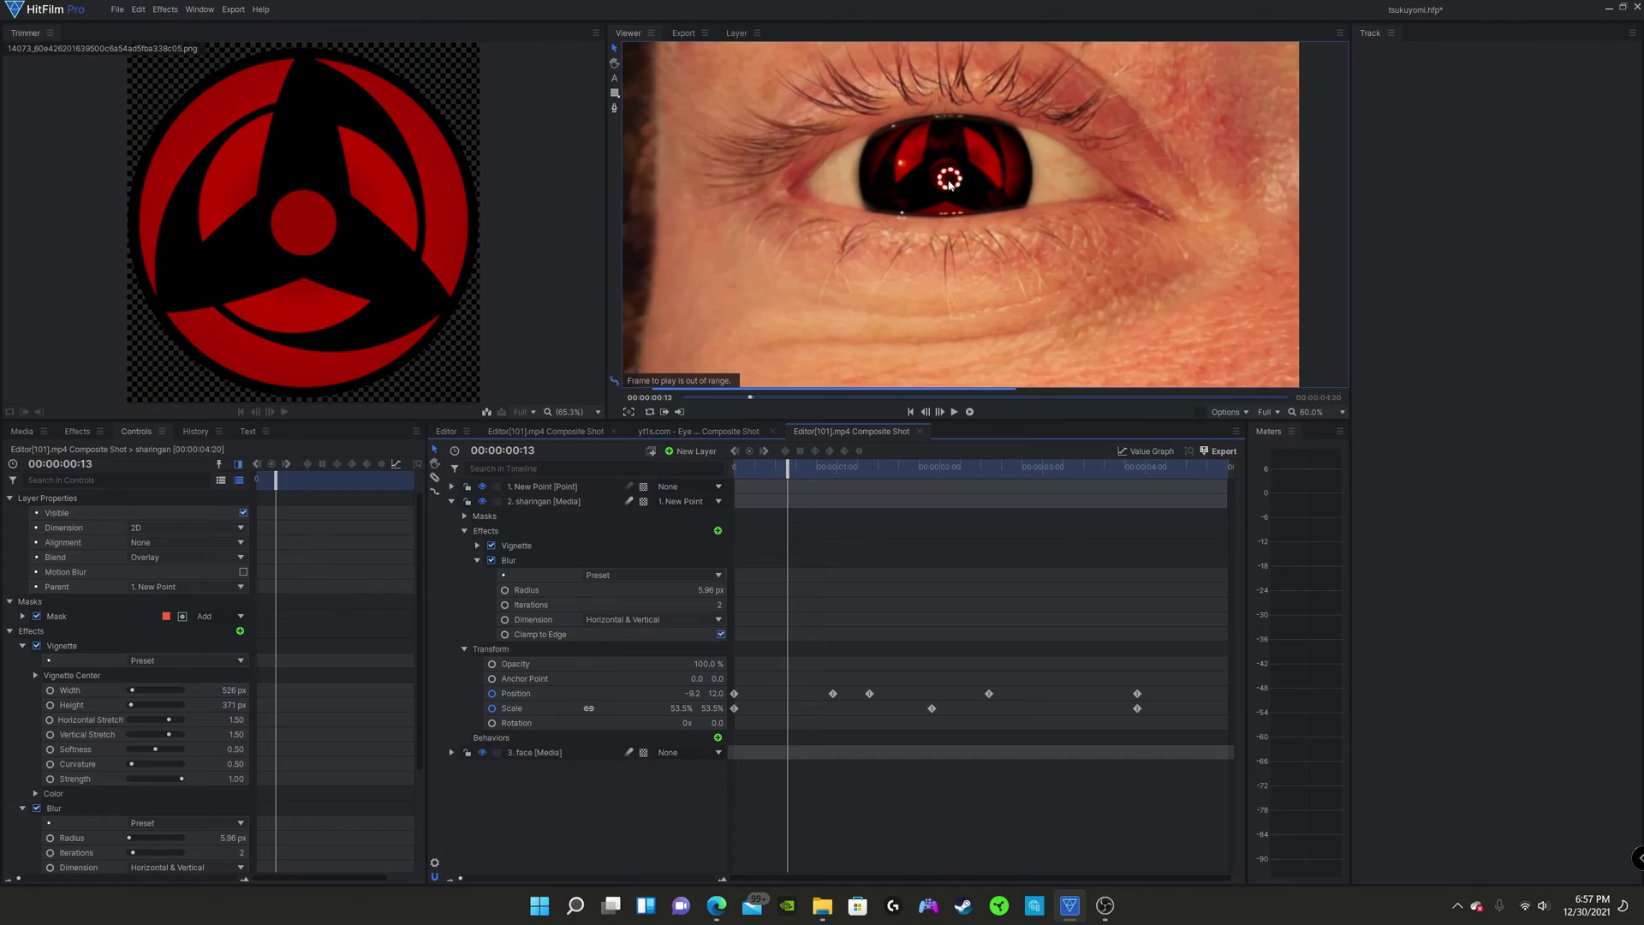
scroll(959, 180, "down", 3)
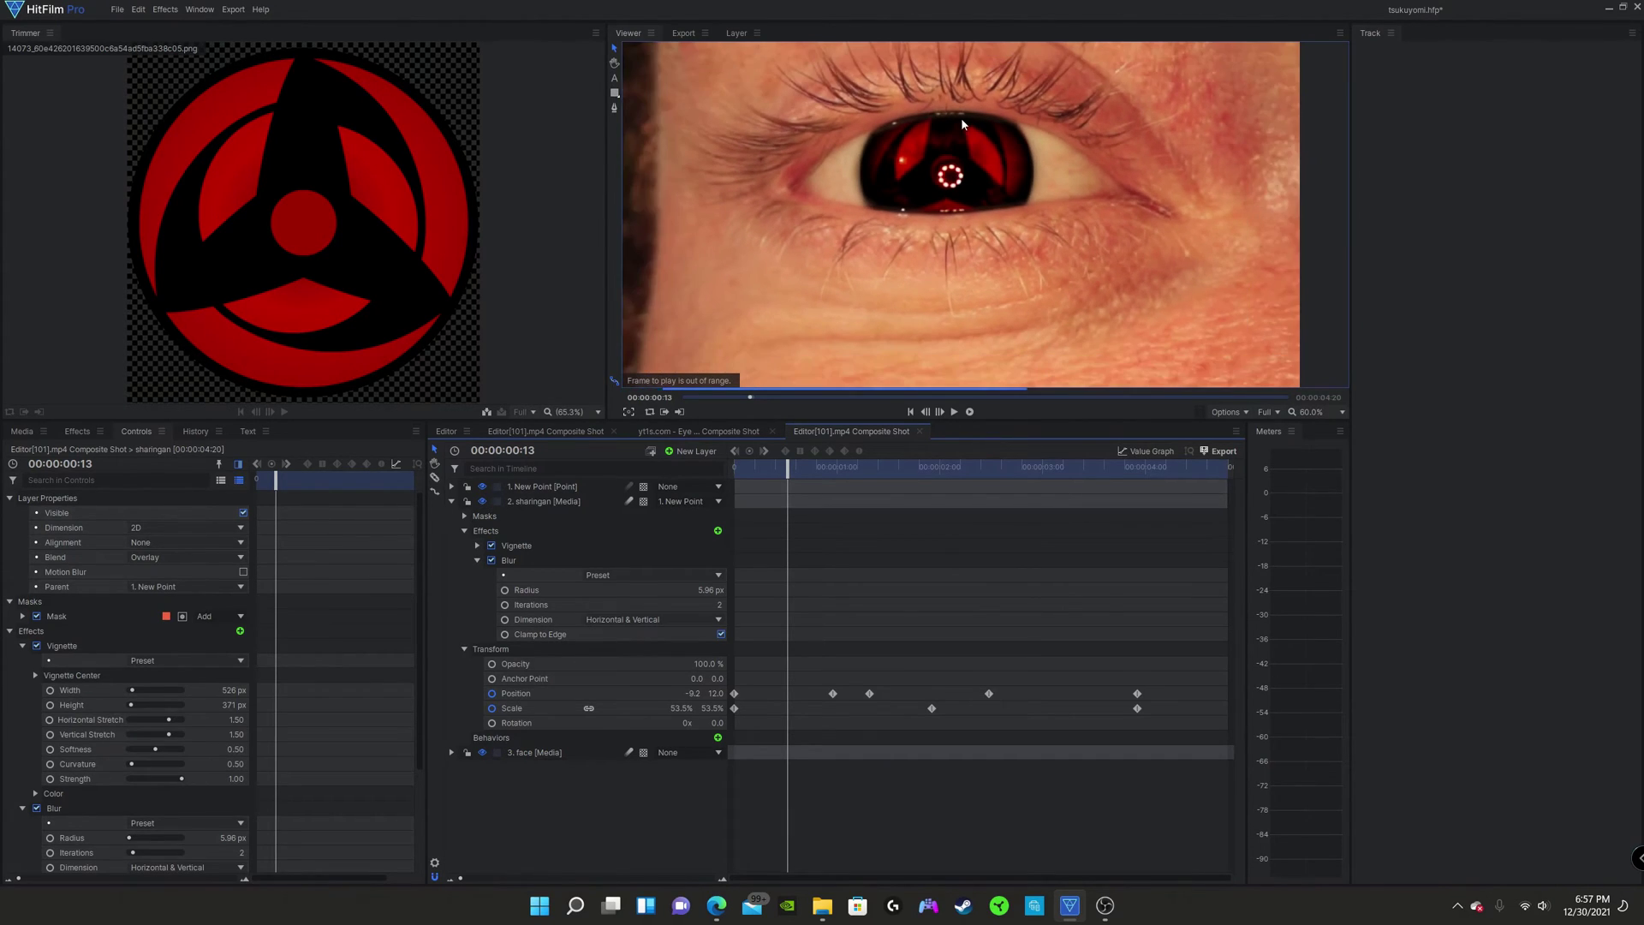
scroll(956, 166, "down", 1)
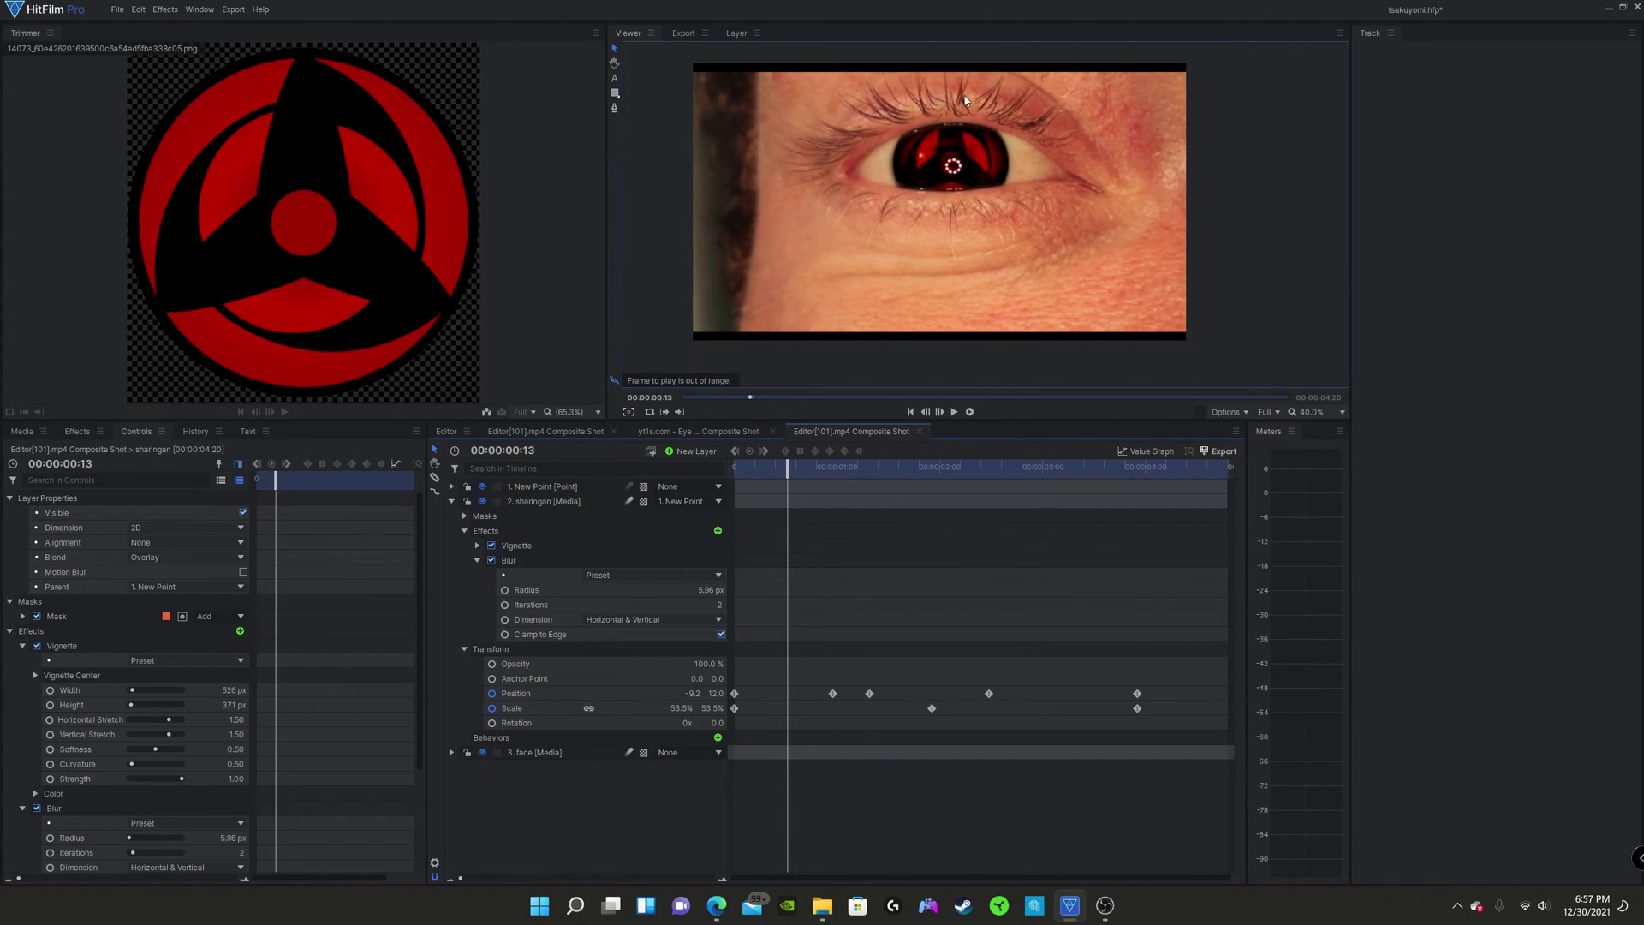
left_click(484, 502)
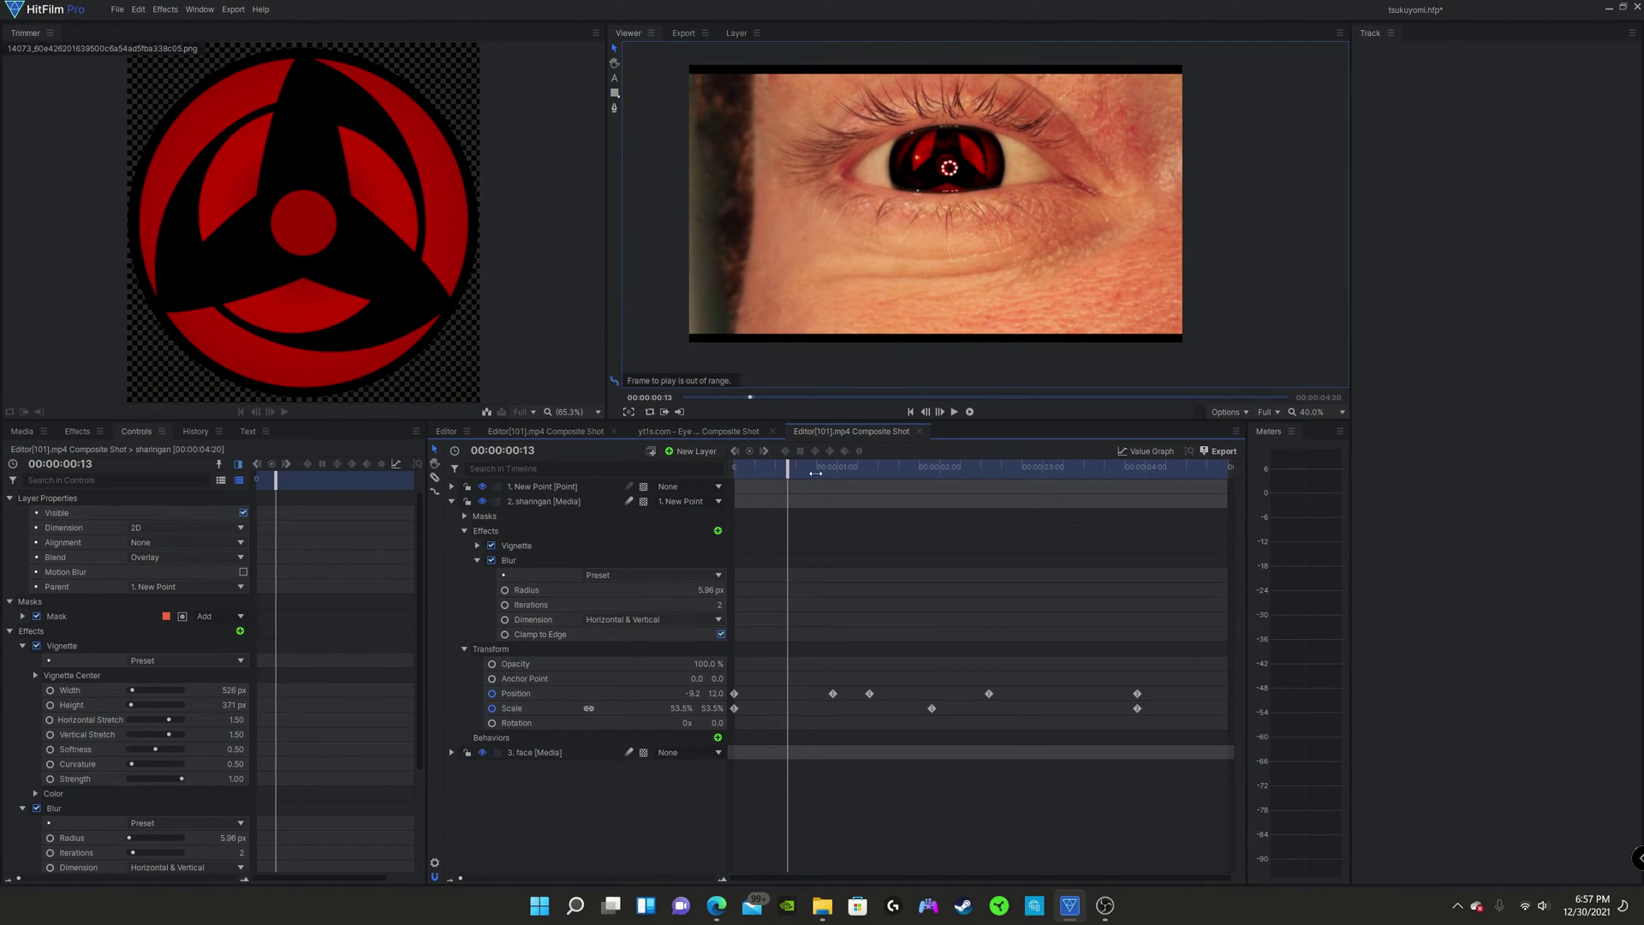
left_click_drag(815, 473, 1085, 550)
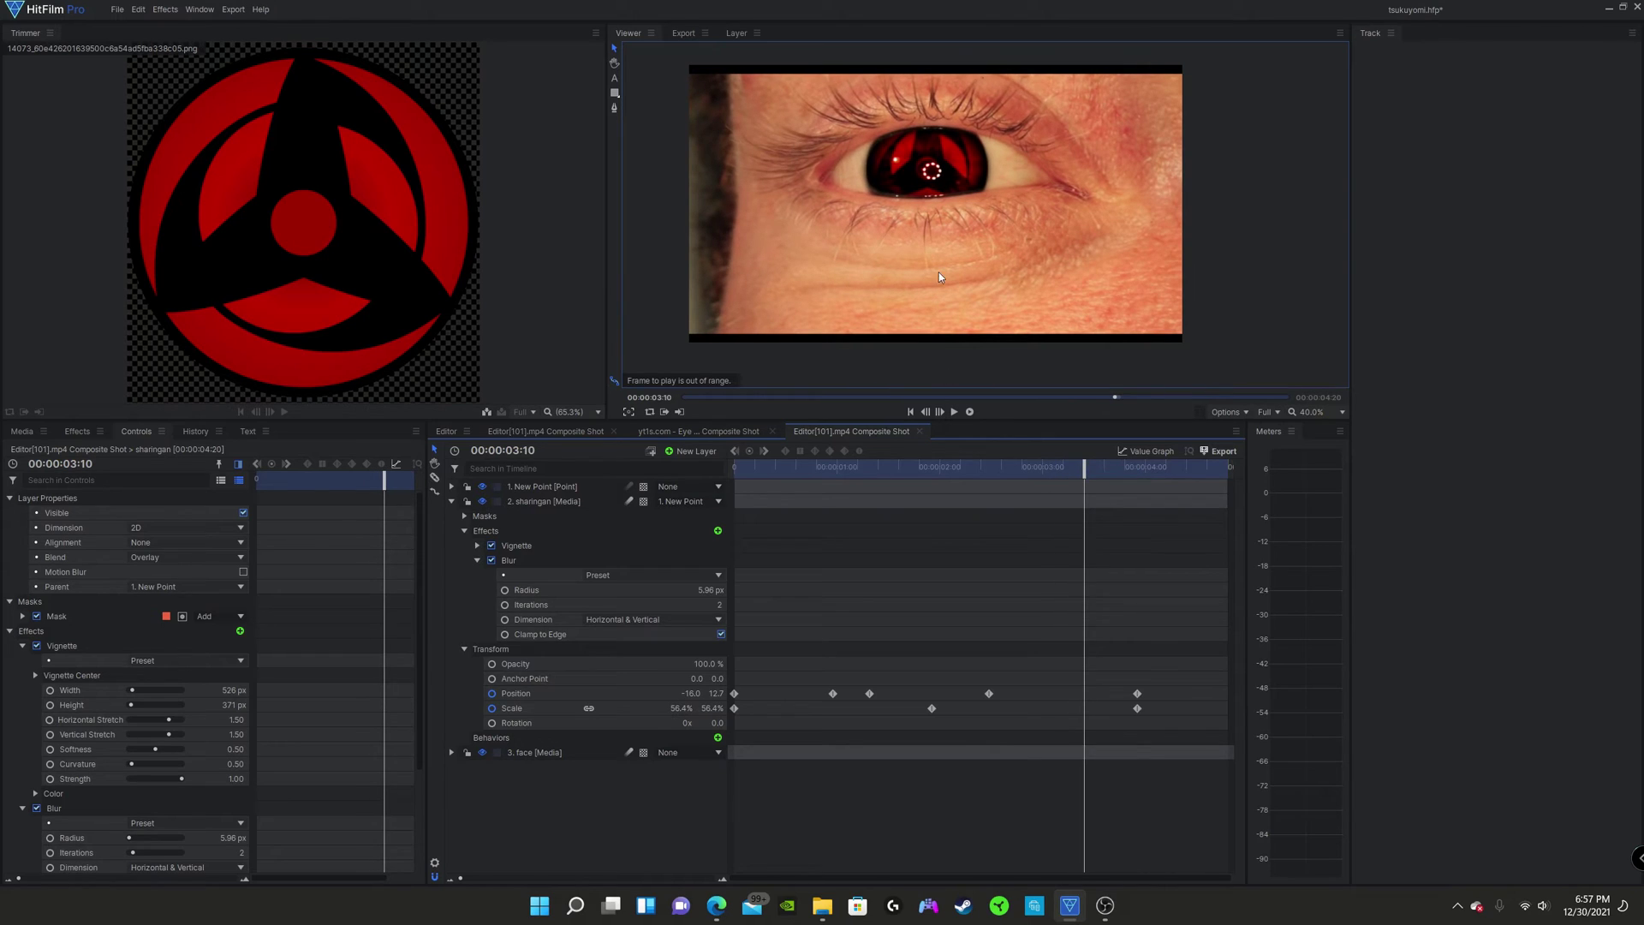
Step: Go to 00:00:03:12, select the sharingan layer's mask and expand its Shape and Transform properties in the timeline
scroll(927, 161, "up", 3)
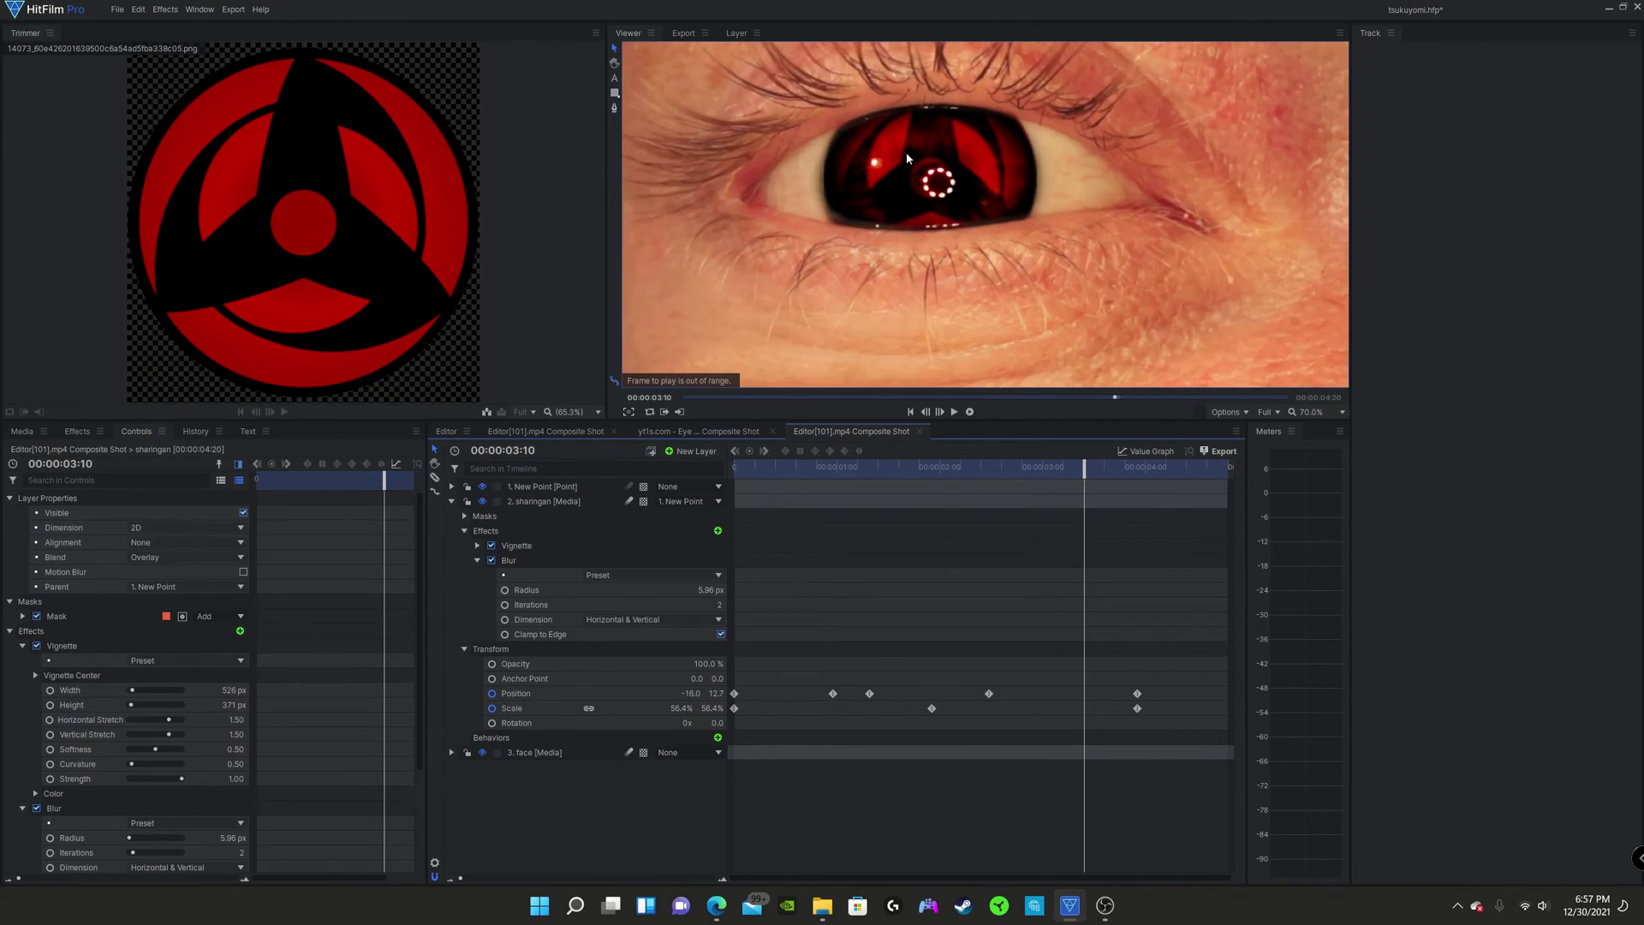
scroll(908, 158, "down", 3)
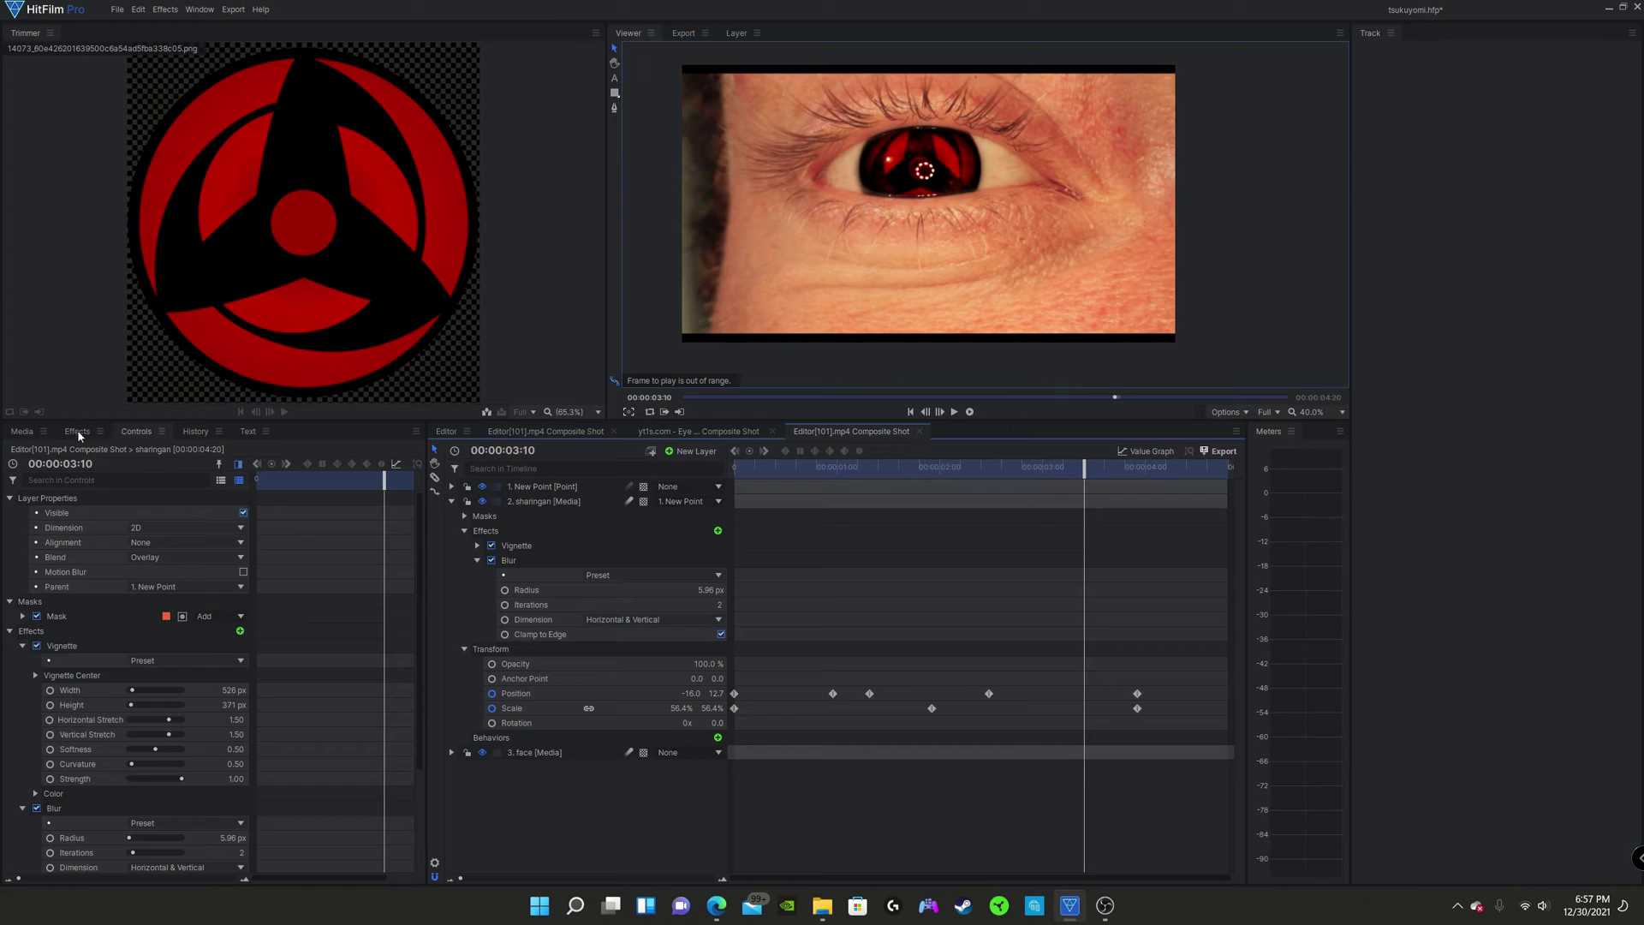
scroll(876, 207, "up", 5)
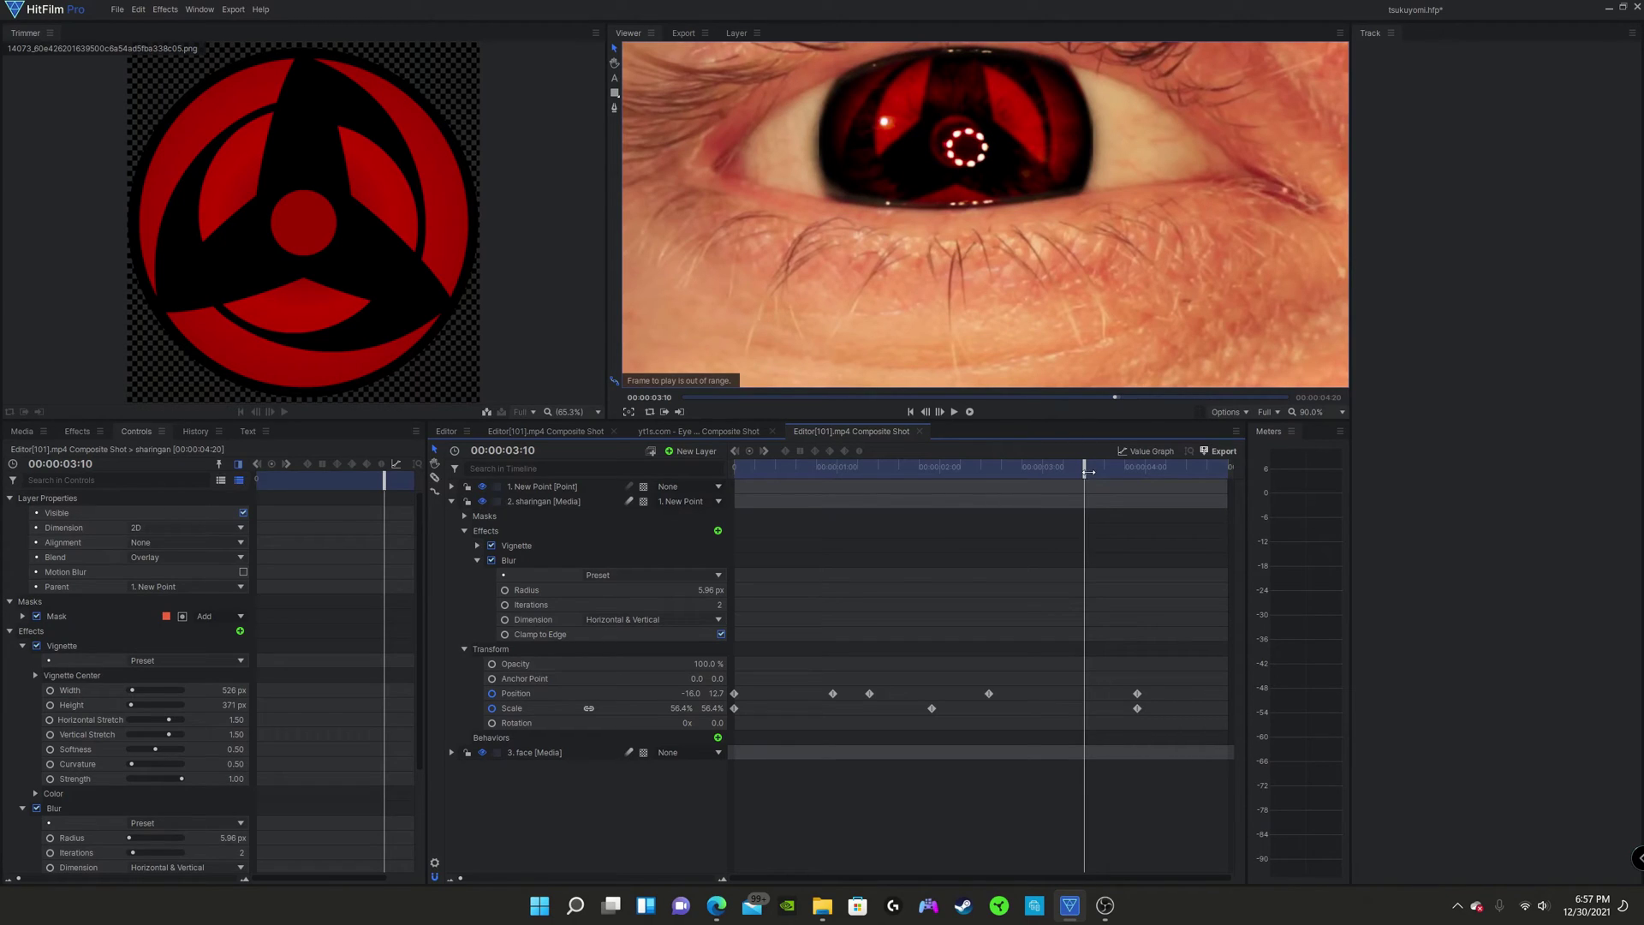
left_click_drag(1088, 472, 1093, 512)
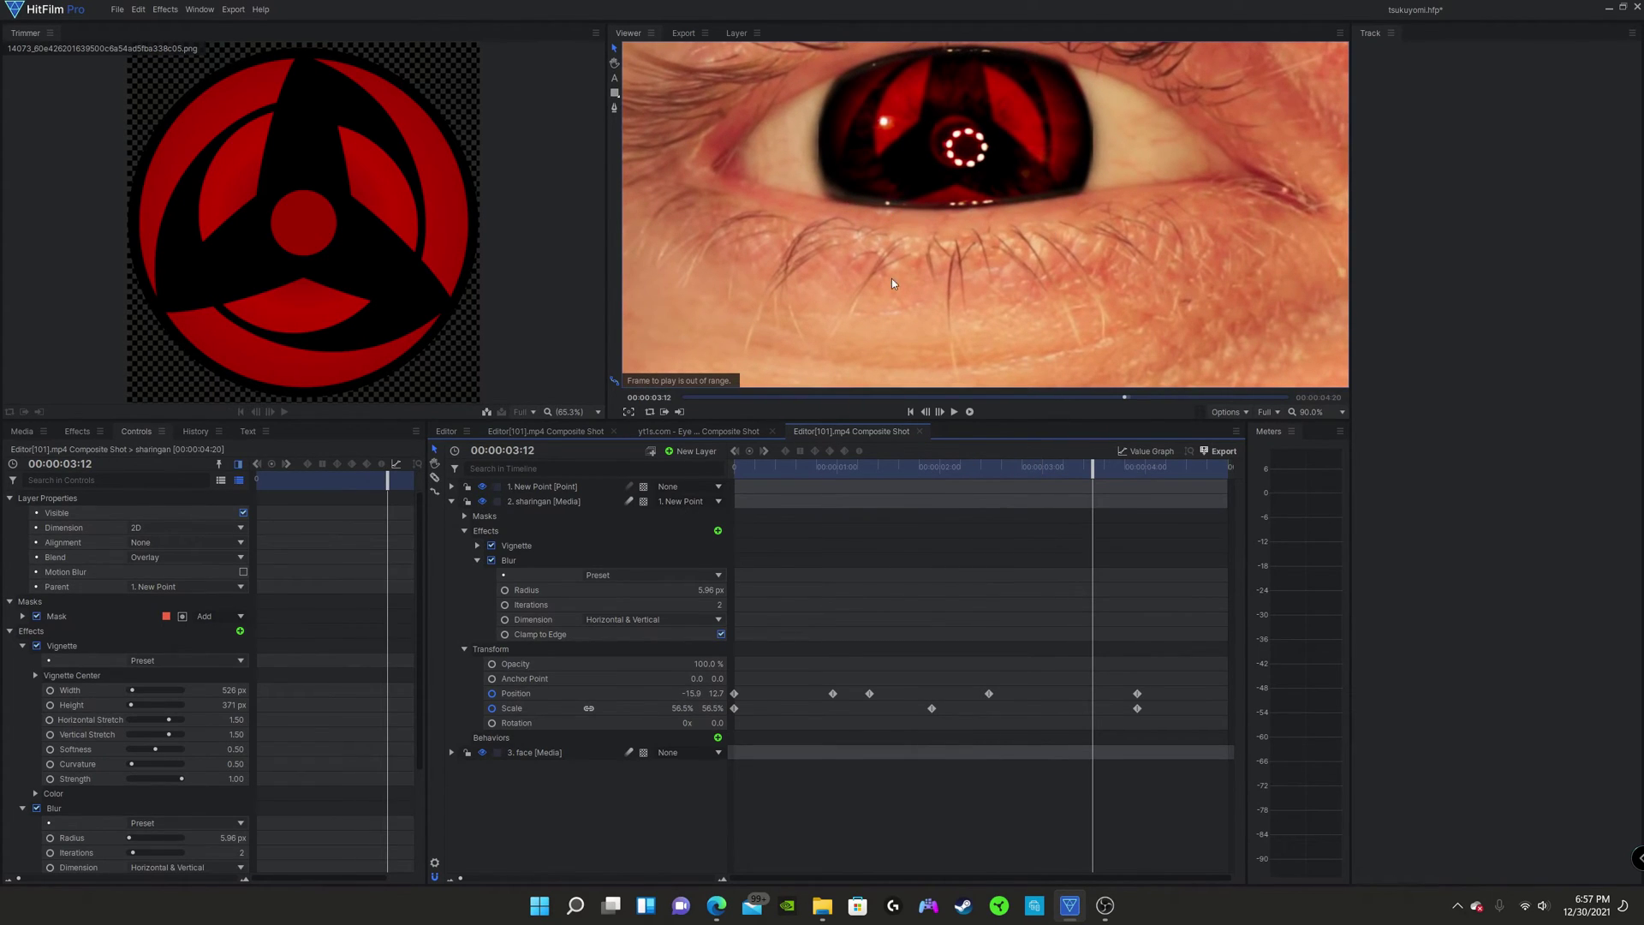
left_click(452, 503)
left_click(546, 504)
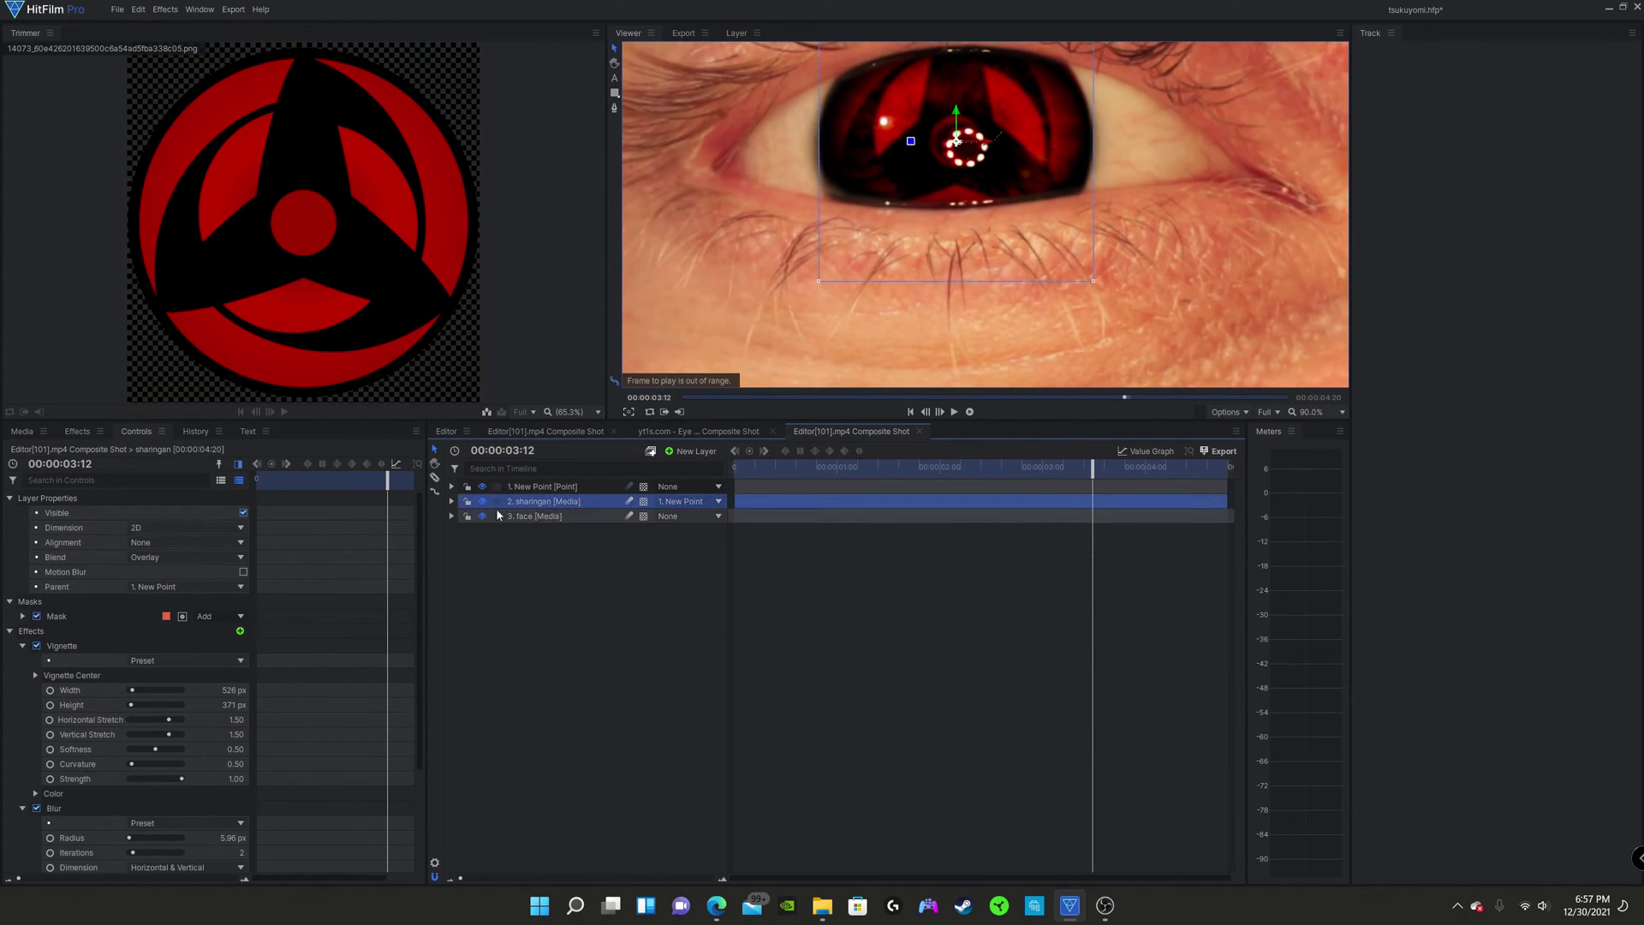
left_click(452, 503)
left_click(477, 560)
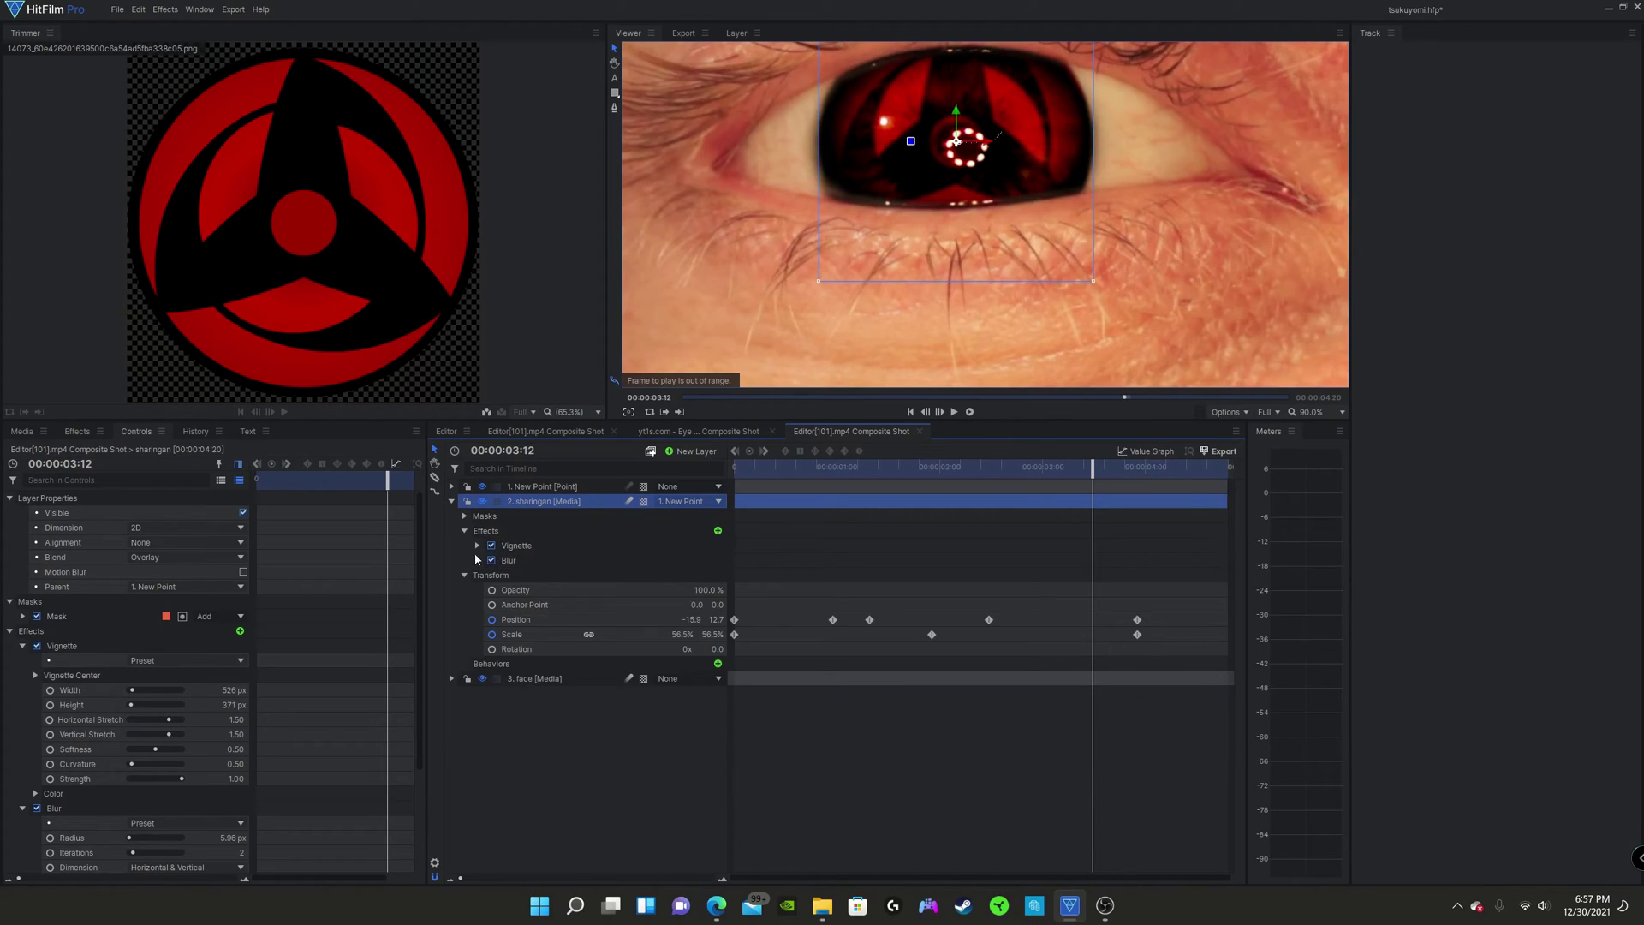
left_click(465, 530)
left_click(465, 517)
left_click(511, 531)
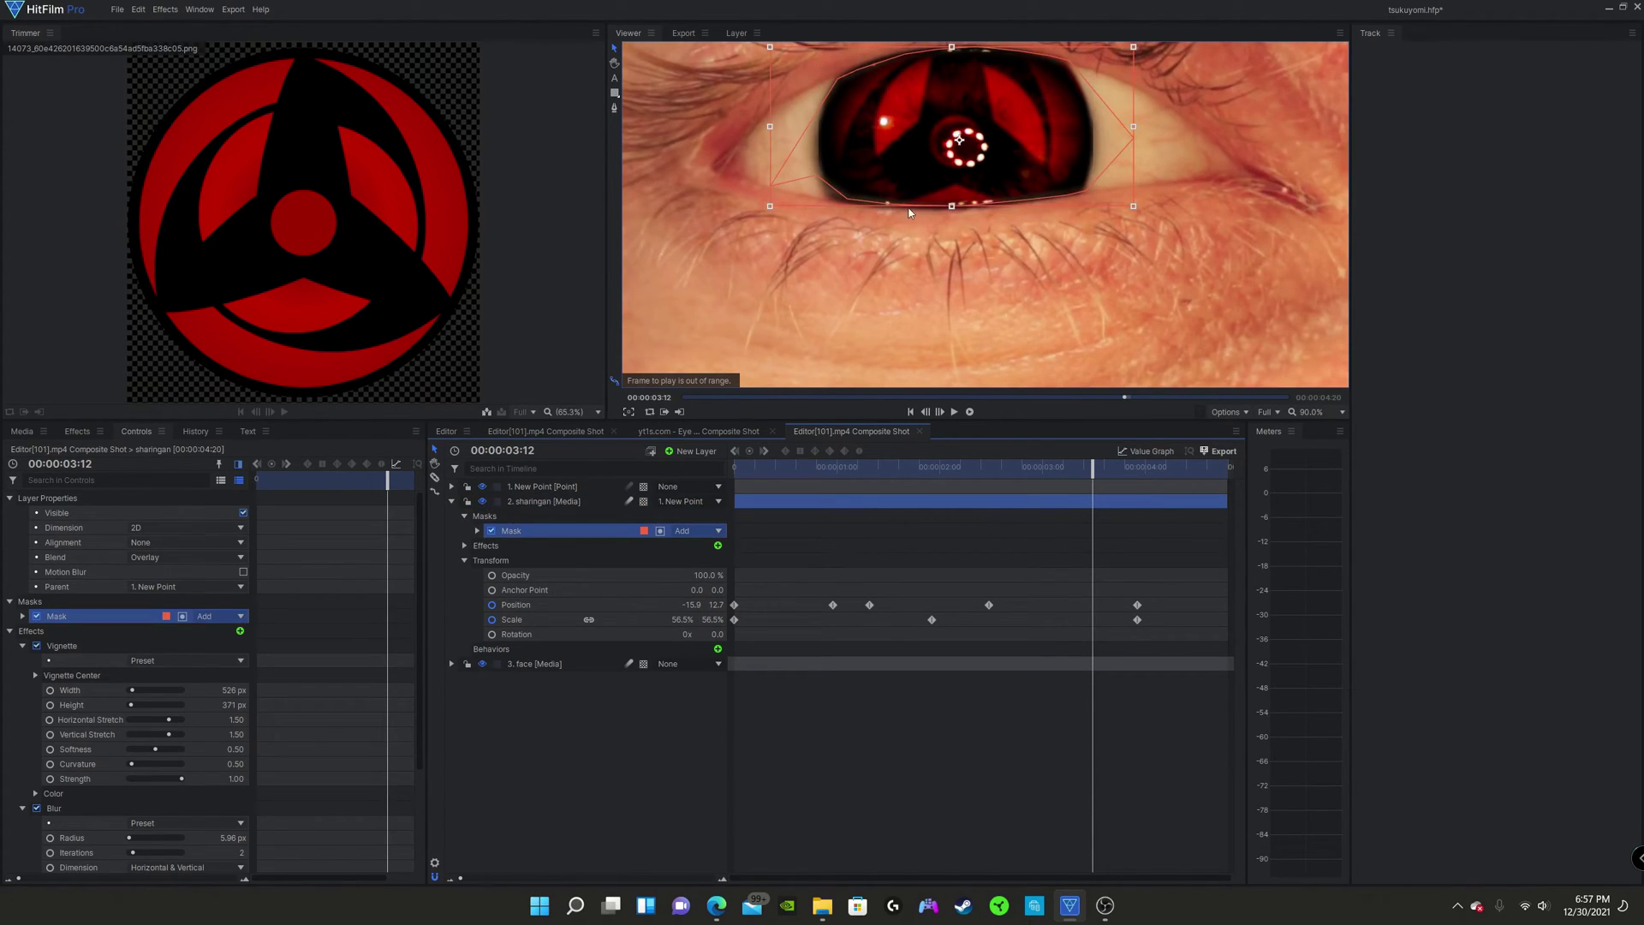
scroll(906, 167, "up", 1)
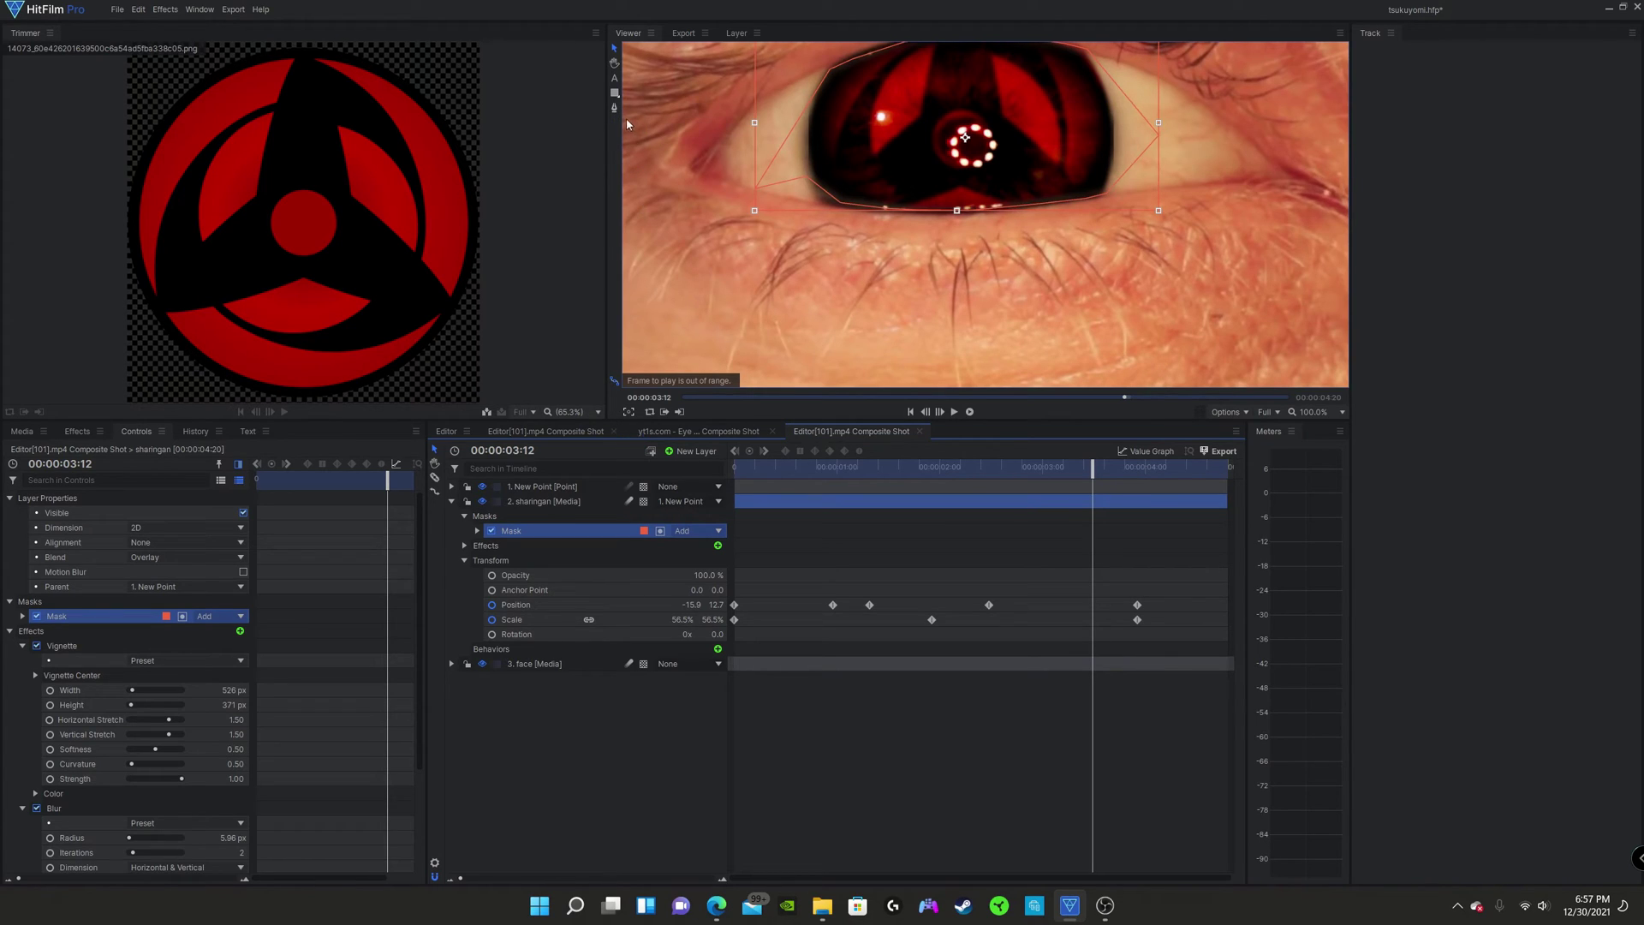
left_click(477, 531)
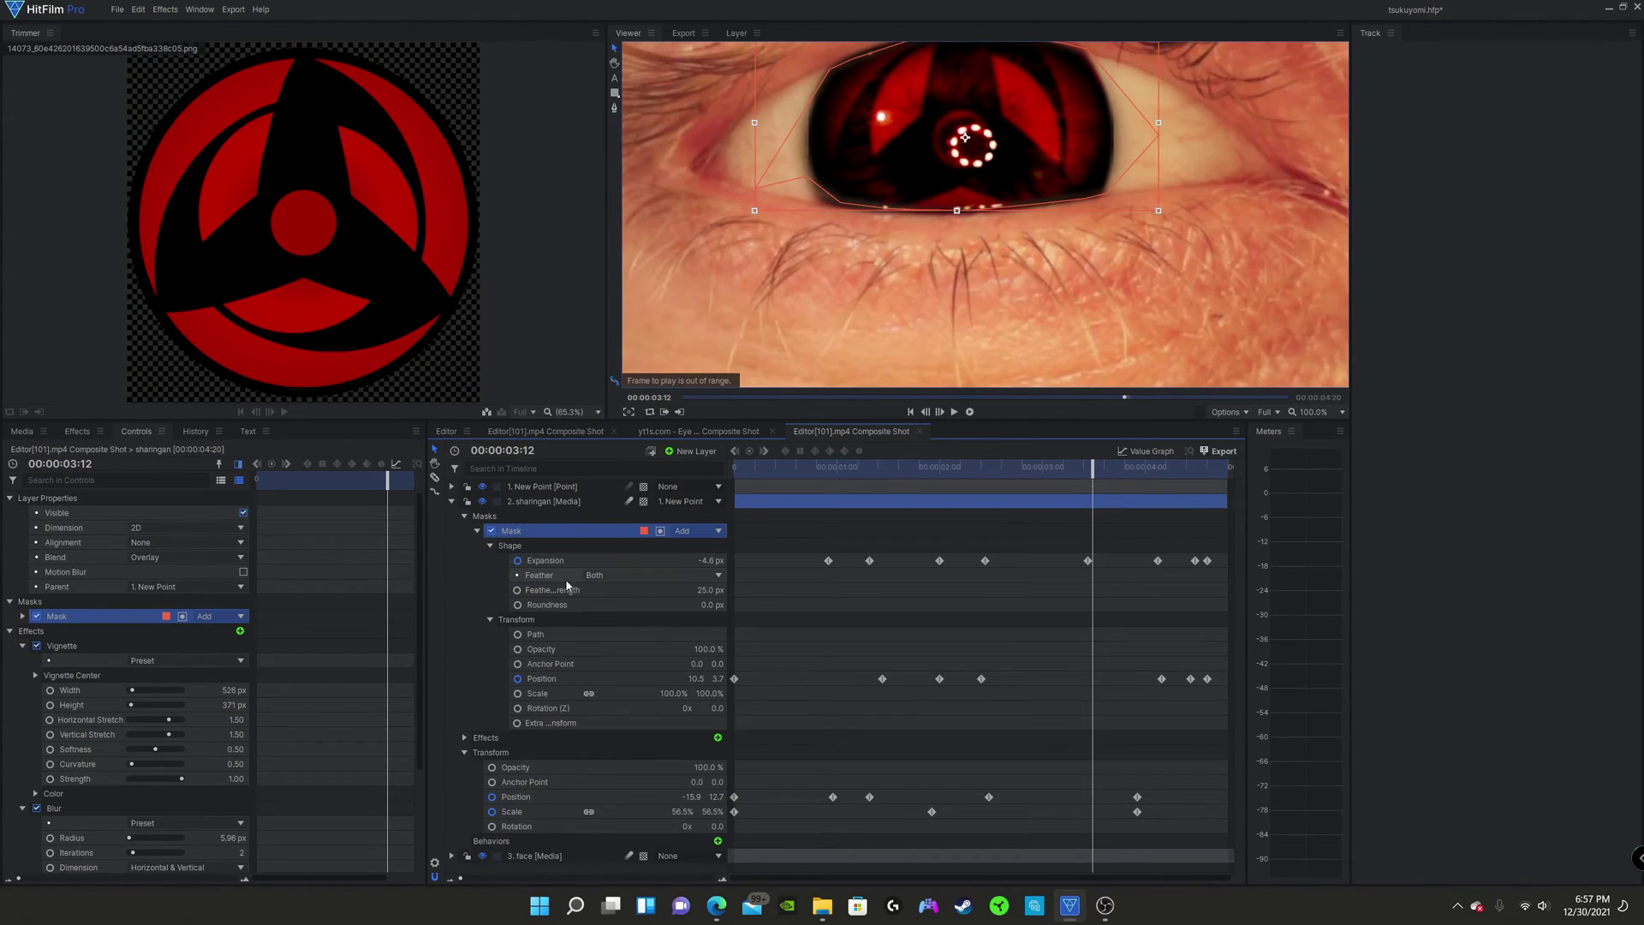
Step: Delete the mask's Expansion keyframe just after 00:00:02:06 and keyframe Expansion at -4.2 px at 00:00:02:17
left_click_drag(1093, 470, 968, 524)
left_click(868, 199)
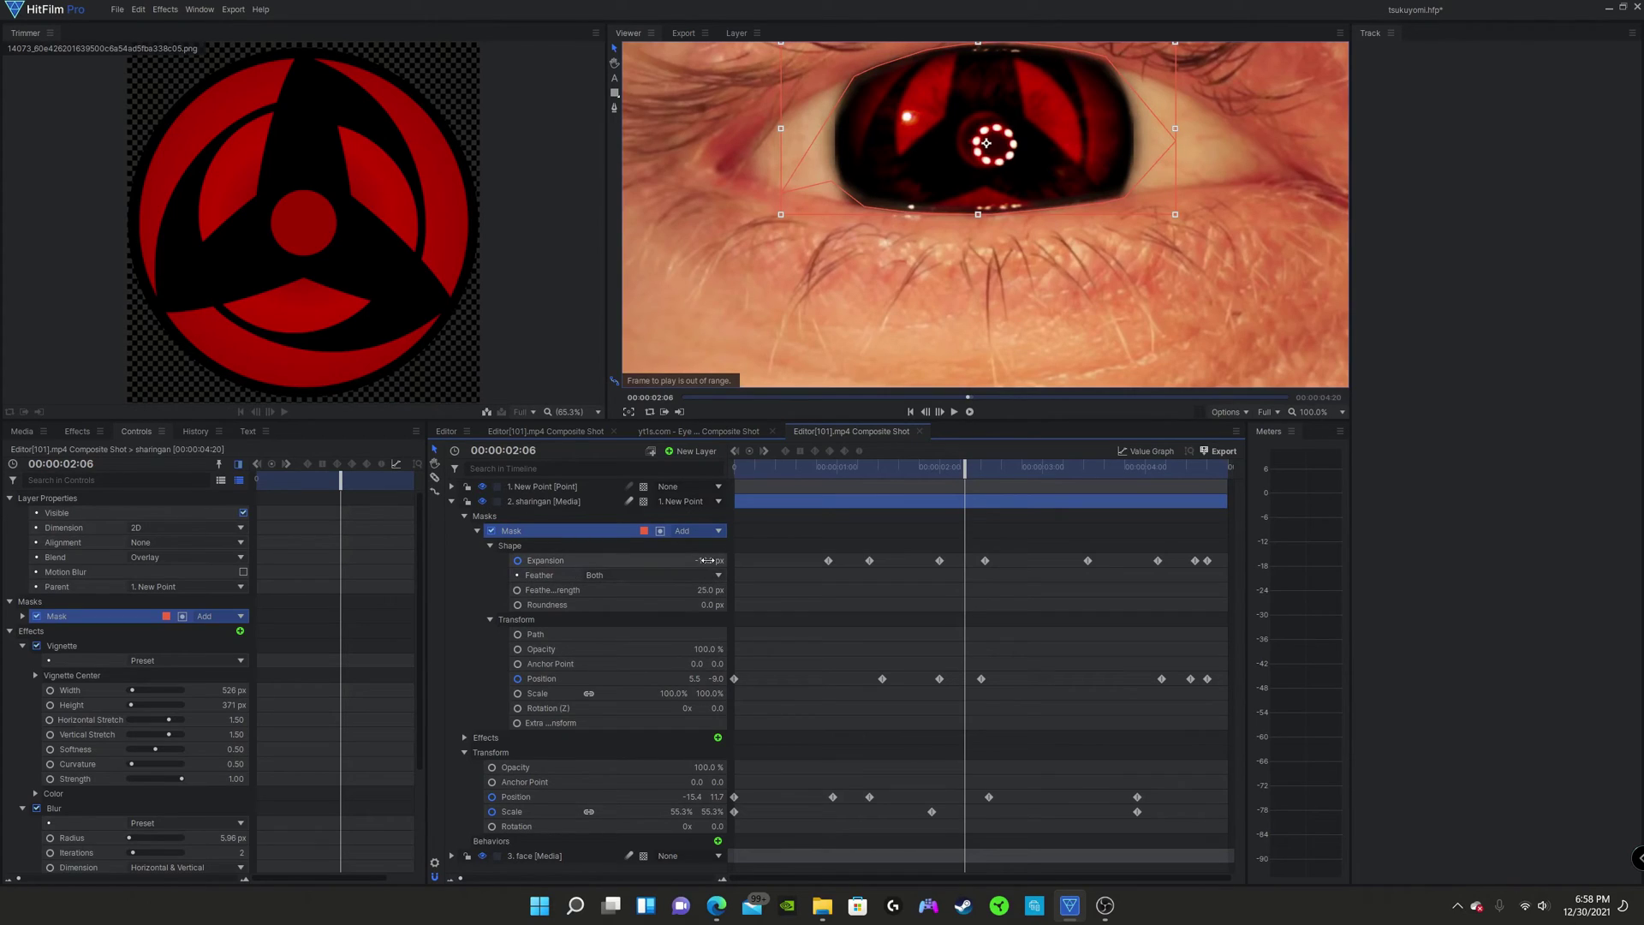
left_click(986, 560)
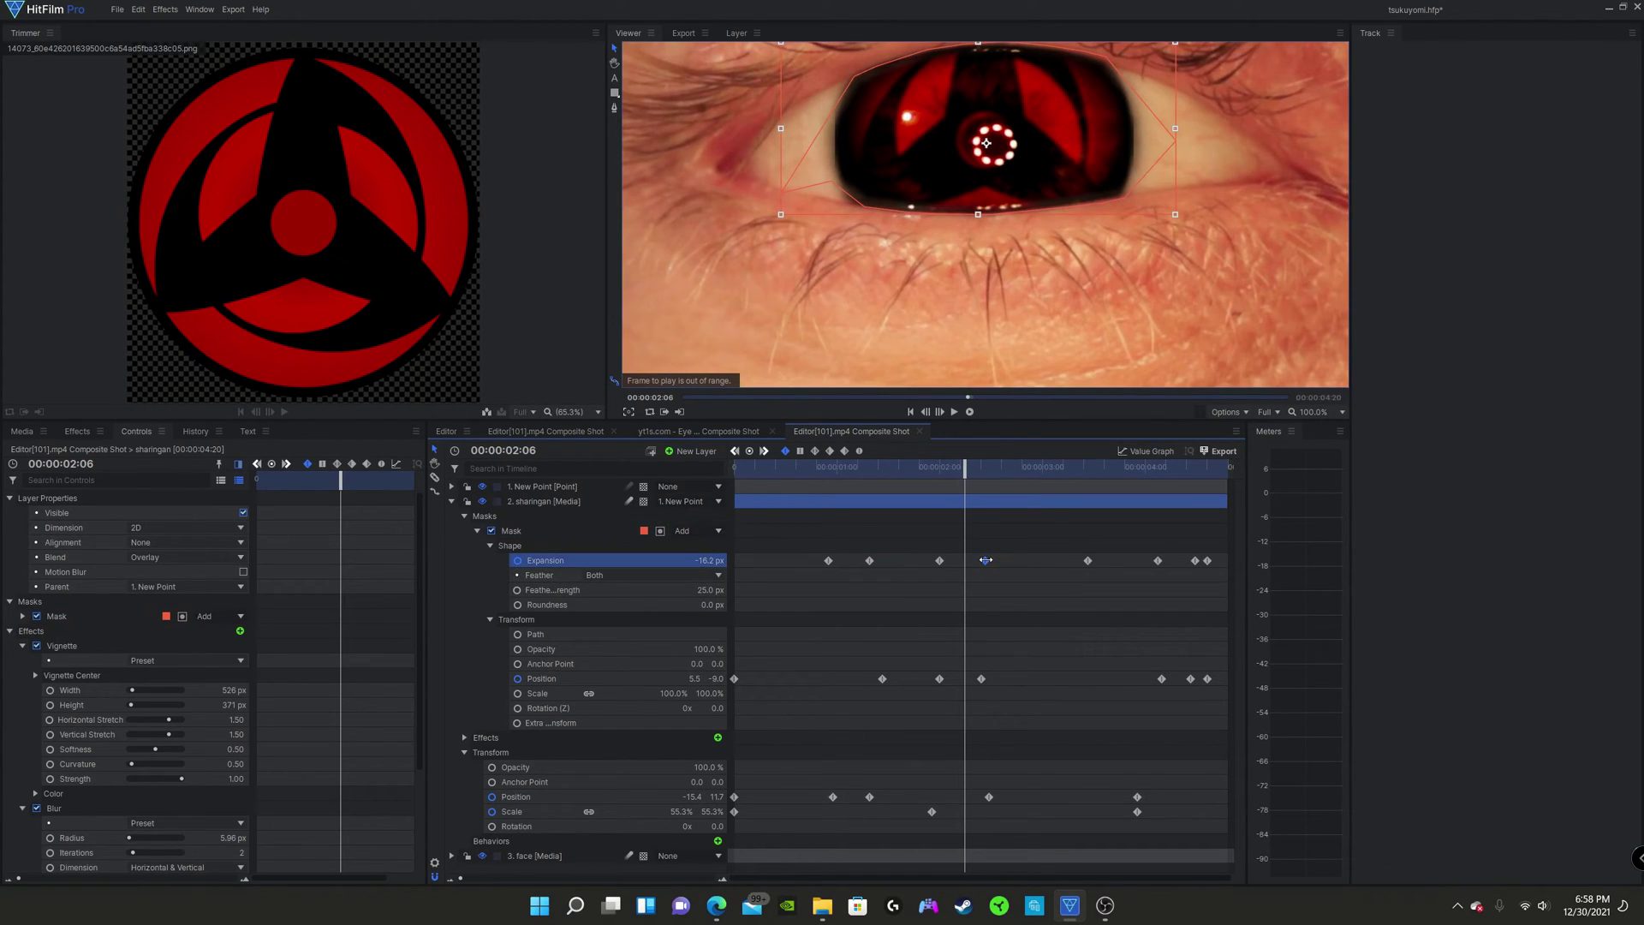
key("Delete")
left_click_drag(966, 472, 1011, 476)
left_click_drag(710, 561, 672, 774)
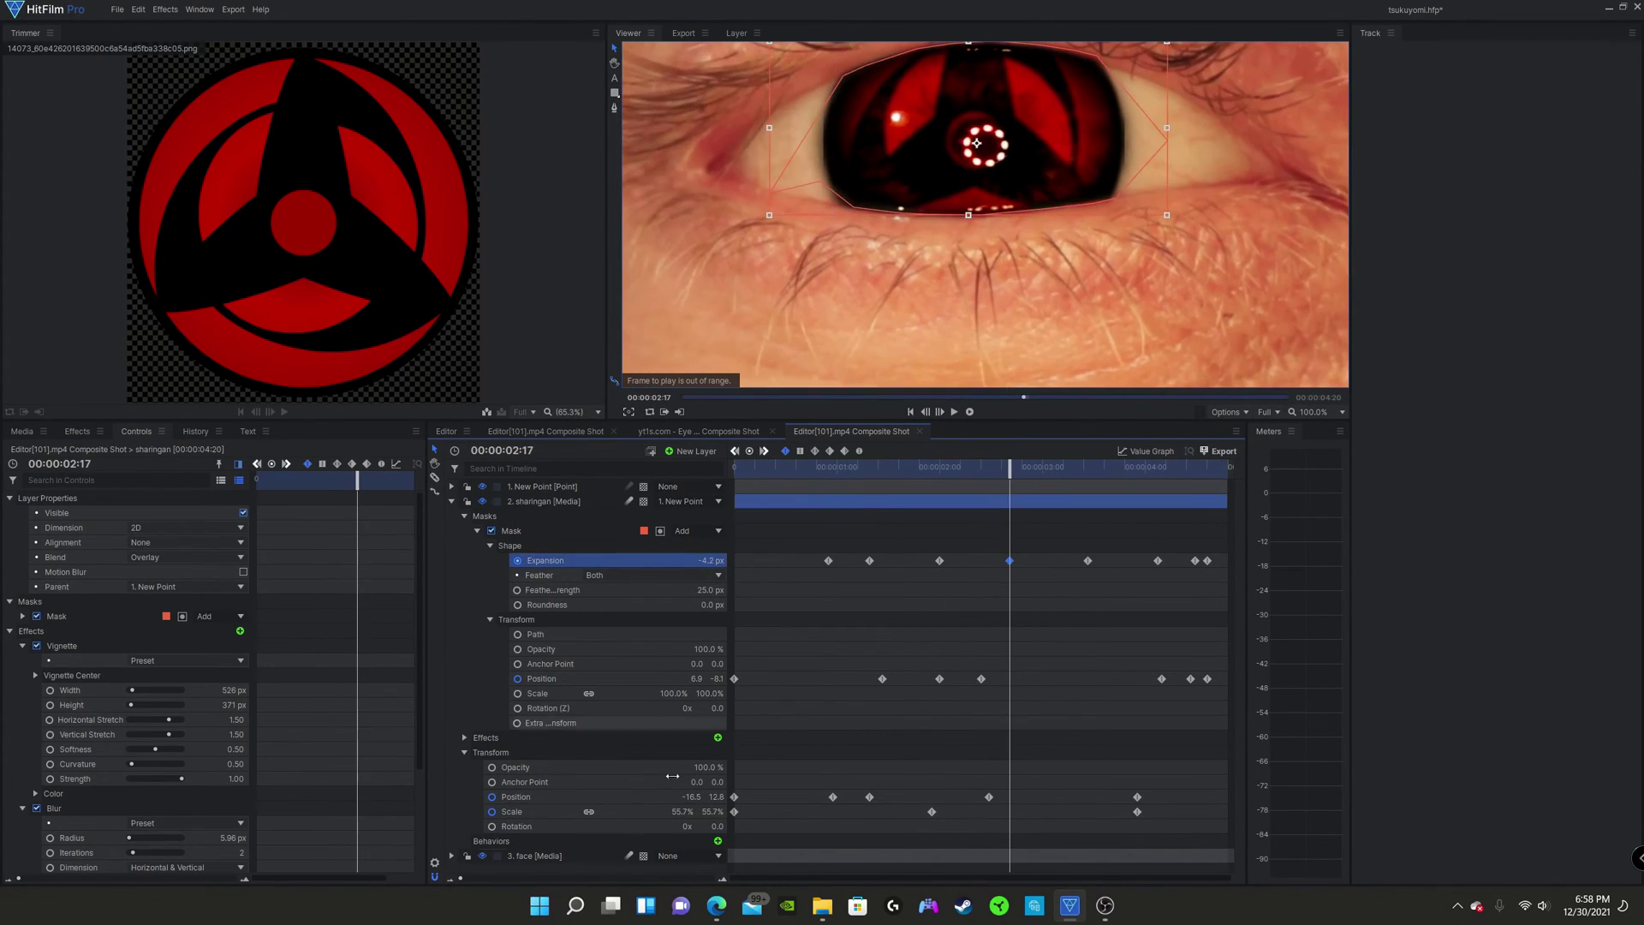
Step: Delete the remaining later Expansion keyframes, and keyframe a new mask Expansion and Position shortly after the four-second mark to fit the iris
left_click_drag(1010, 469, 1057, 487)
key("Delete")
key("Delete")
left_click_drag(1205, 471, 1167, 479)
scroll(968, 188, "down", 4)
left_click_drag(710, 561, 583, 867)
scroll(967, 189, "up", 2)
left_click_drag(946, 174, 948, 183)
Step: Keyframe the mask's Expansion and Position near the end of the clip to fit the iris
left_click_drag(1166, 471, 1216, 473)
scroll(968, 188, "up", 1)
left_click_drag(710, 561, 685, 668)
left_click(951, 189)
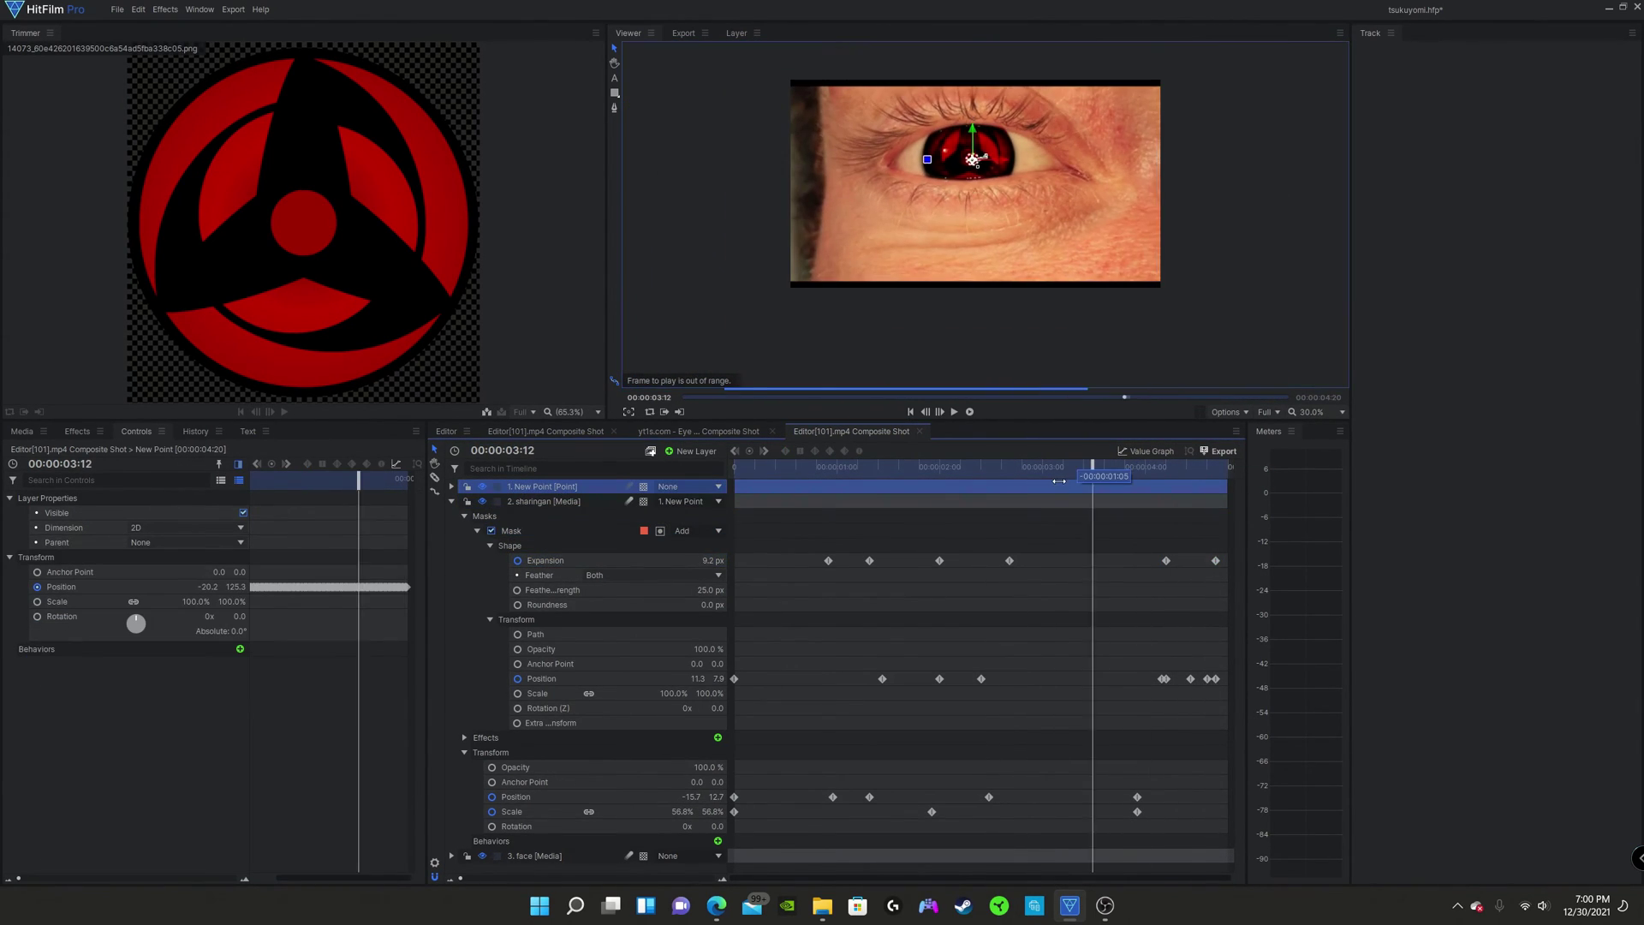
Step: Return to 00:00:02:13, collapse the sharingan layer and clear the layer selection
left_click_drag(1059, 482, 993, 522)
left_click(451, 501)
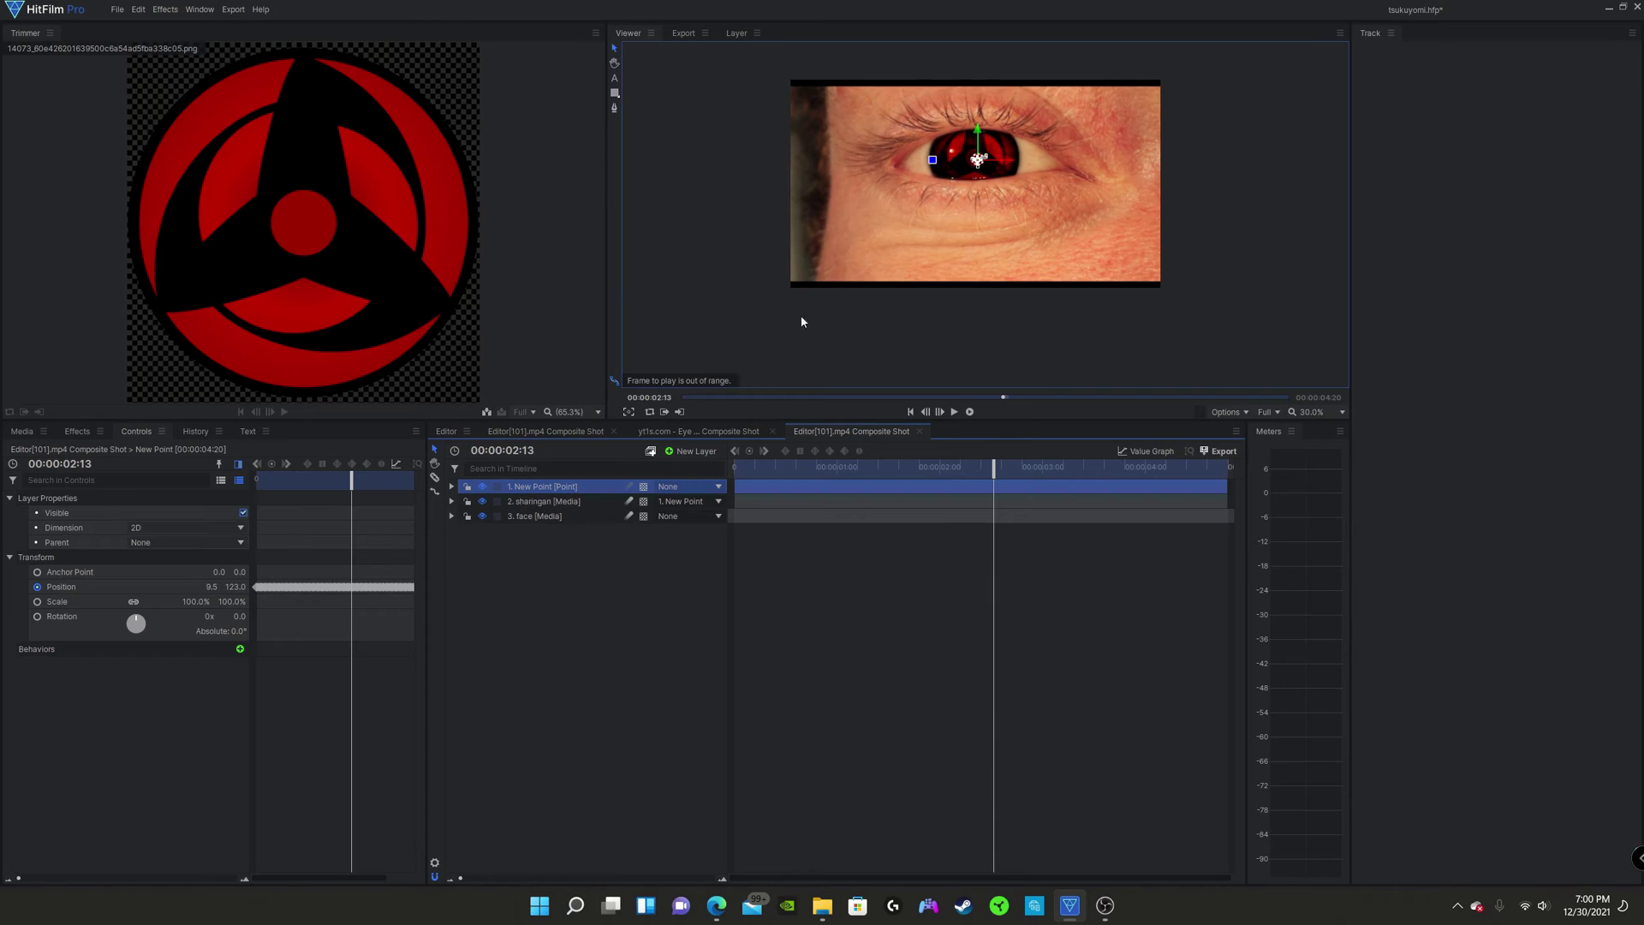
left_click(664, 572)
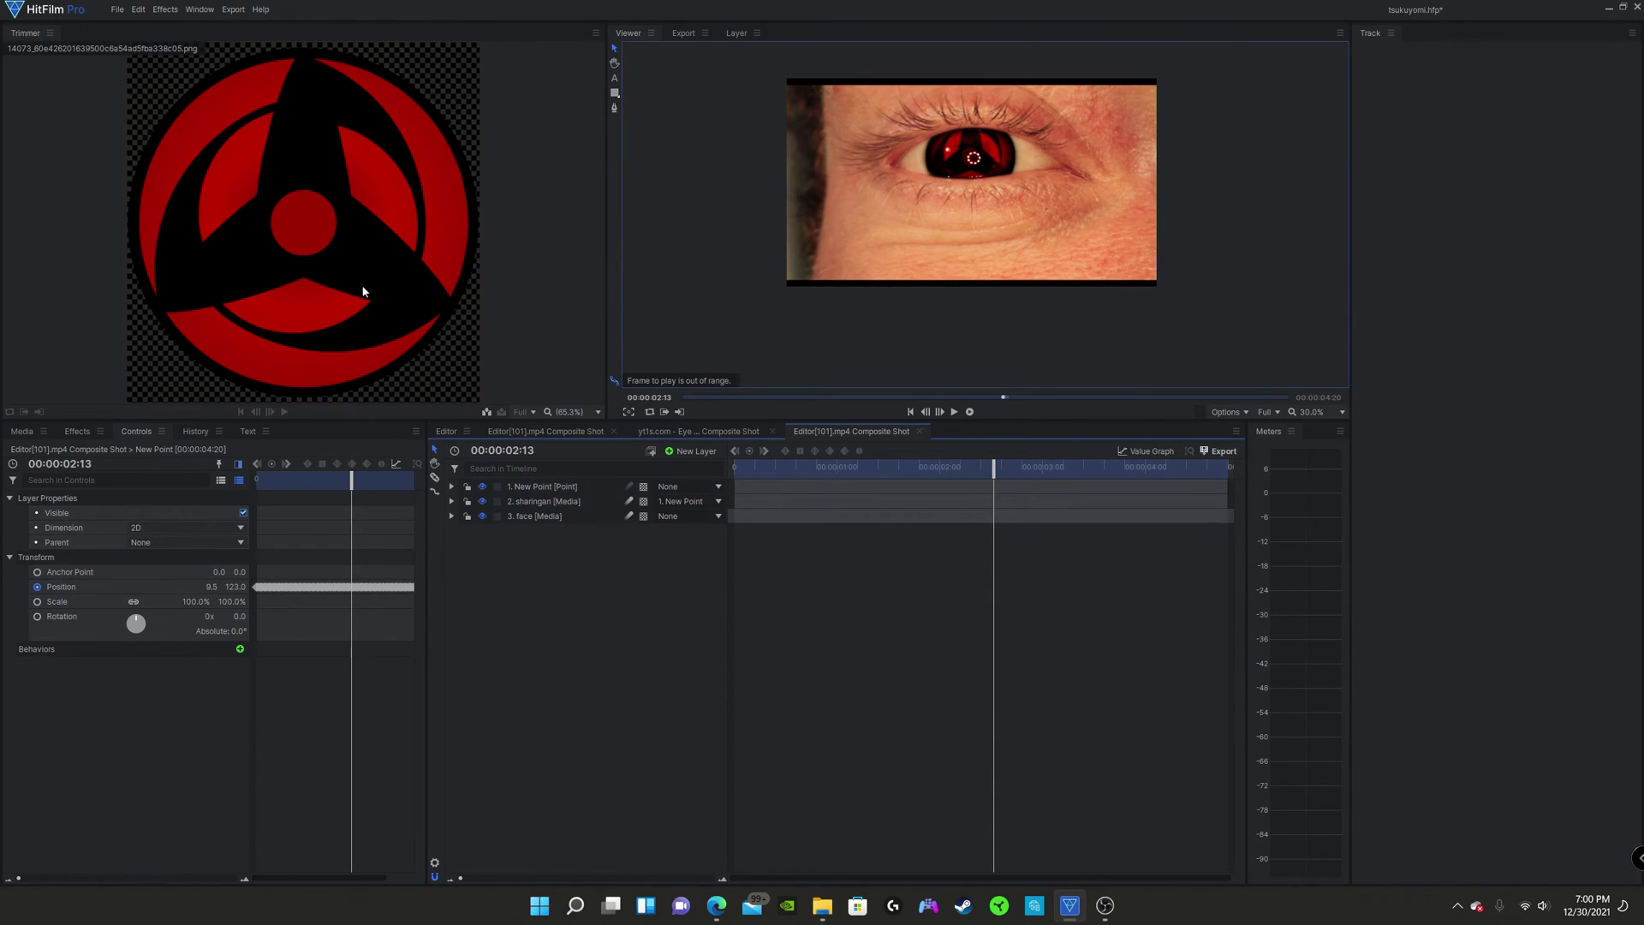
scroll(1018, 145, "up", 1)
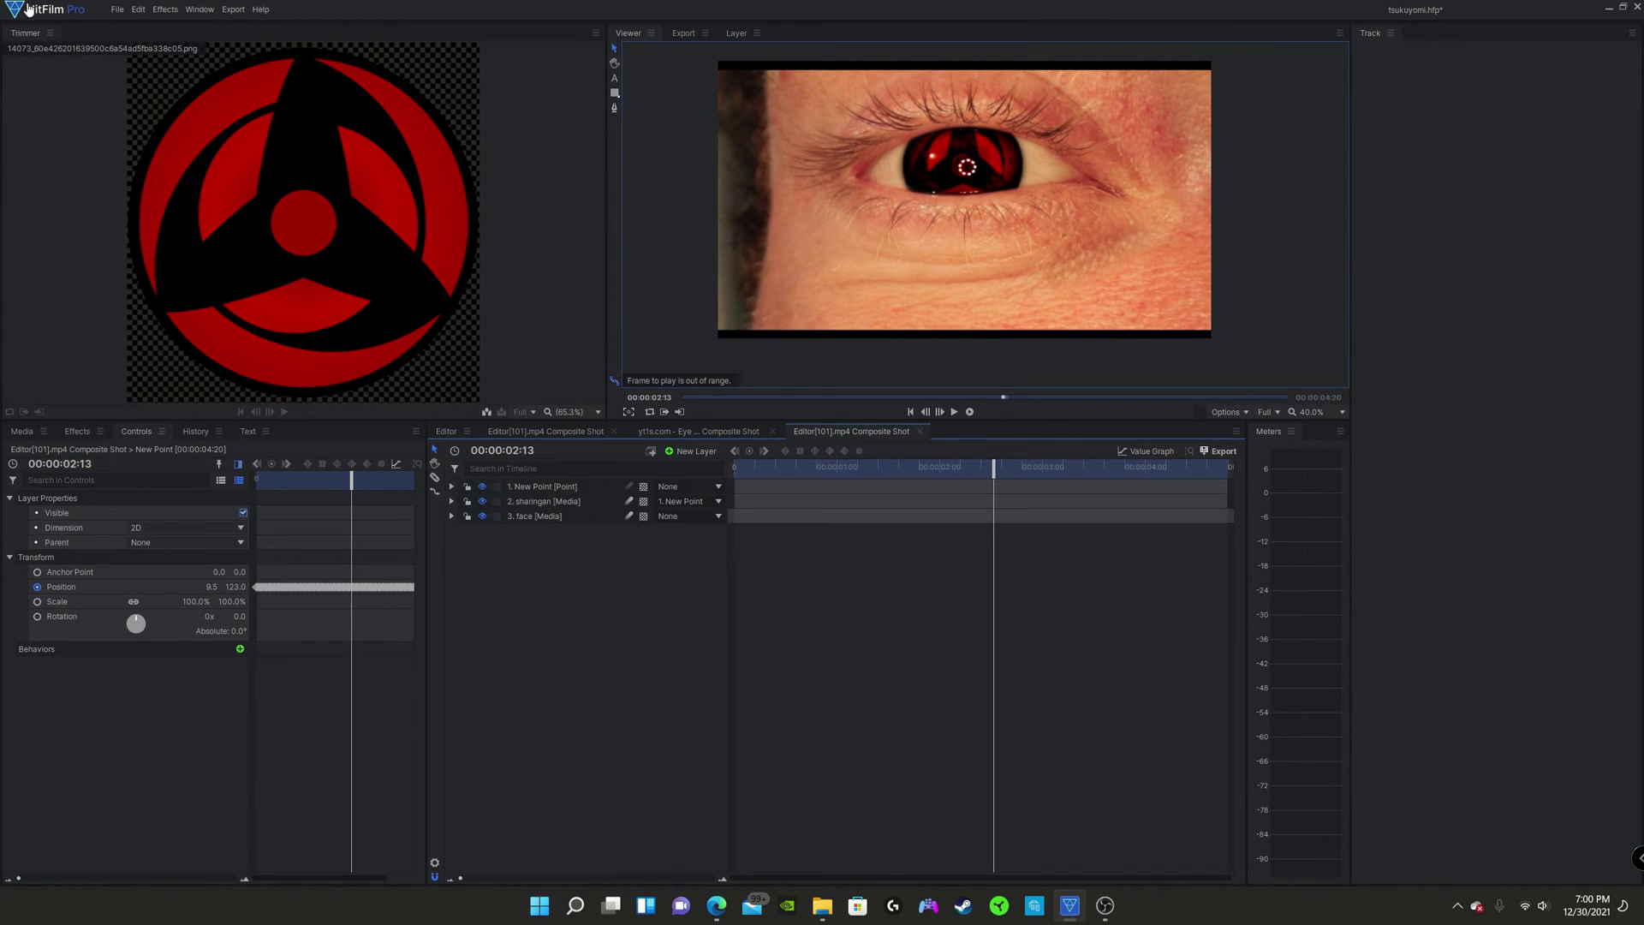
Step: Import the Letterbox image from the Tsukuyomi folder and add it as a layer directly above the sharingan layer
left_click(116, 10)
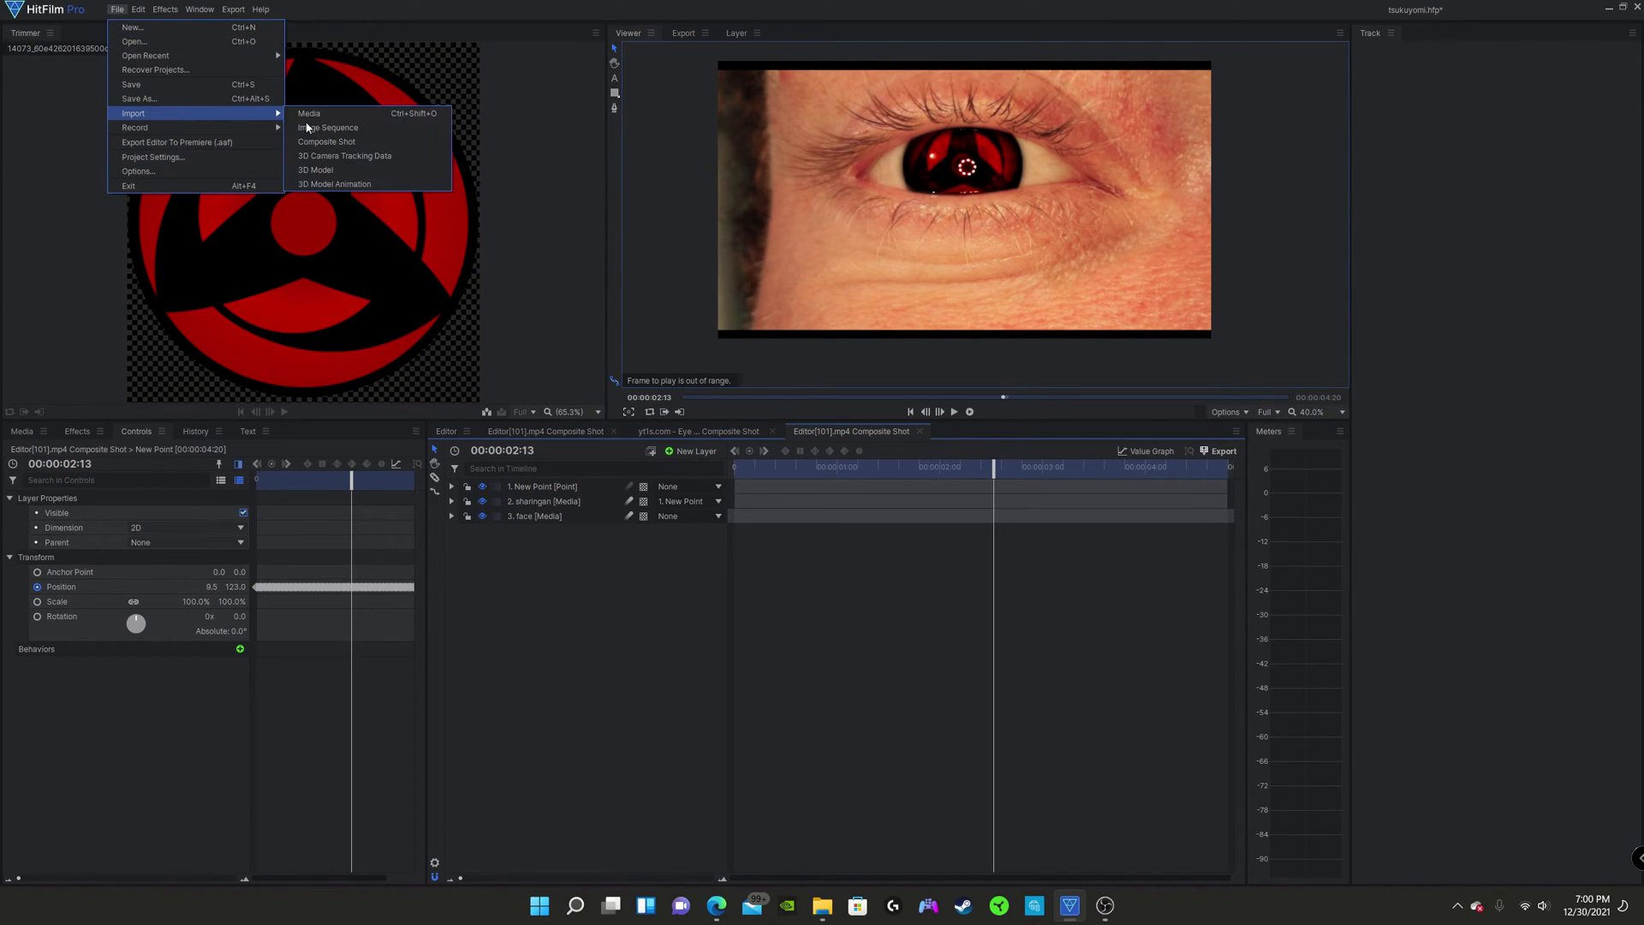
left_click(308, 119)
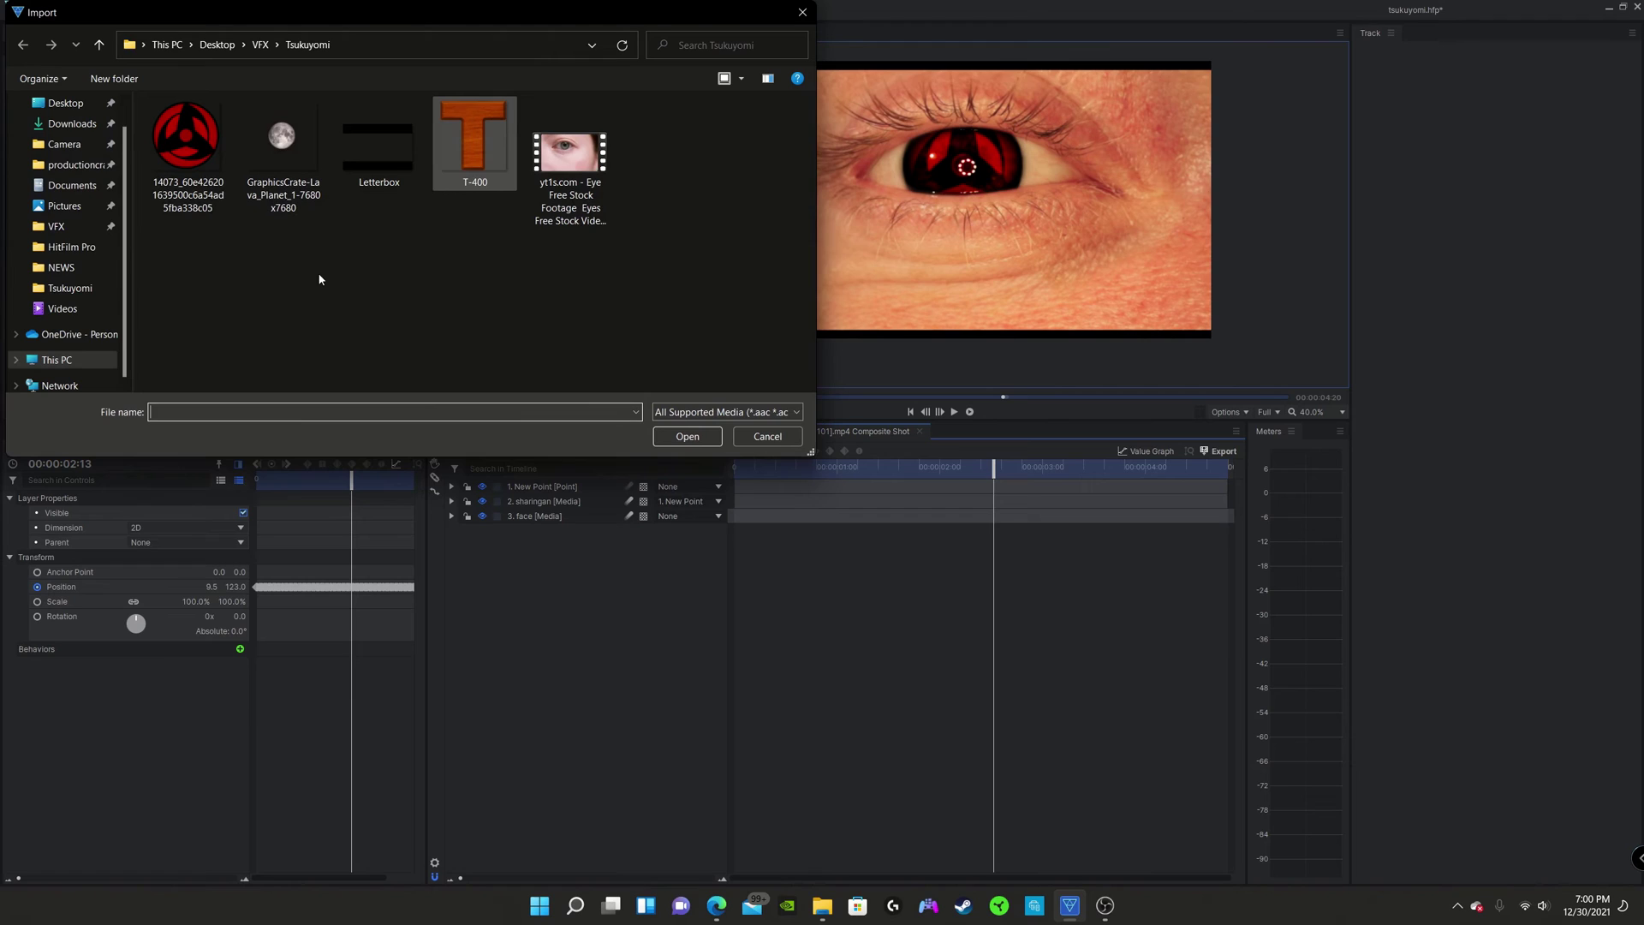
left_click(379, 146)
left_click(687, 436)
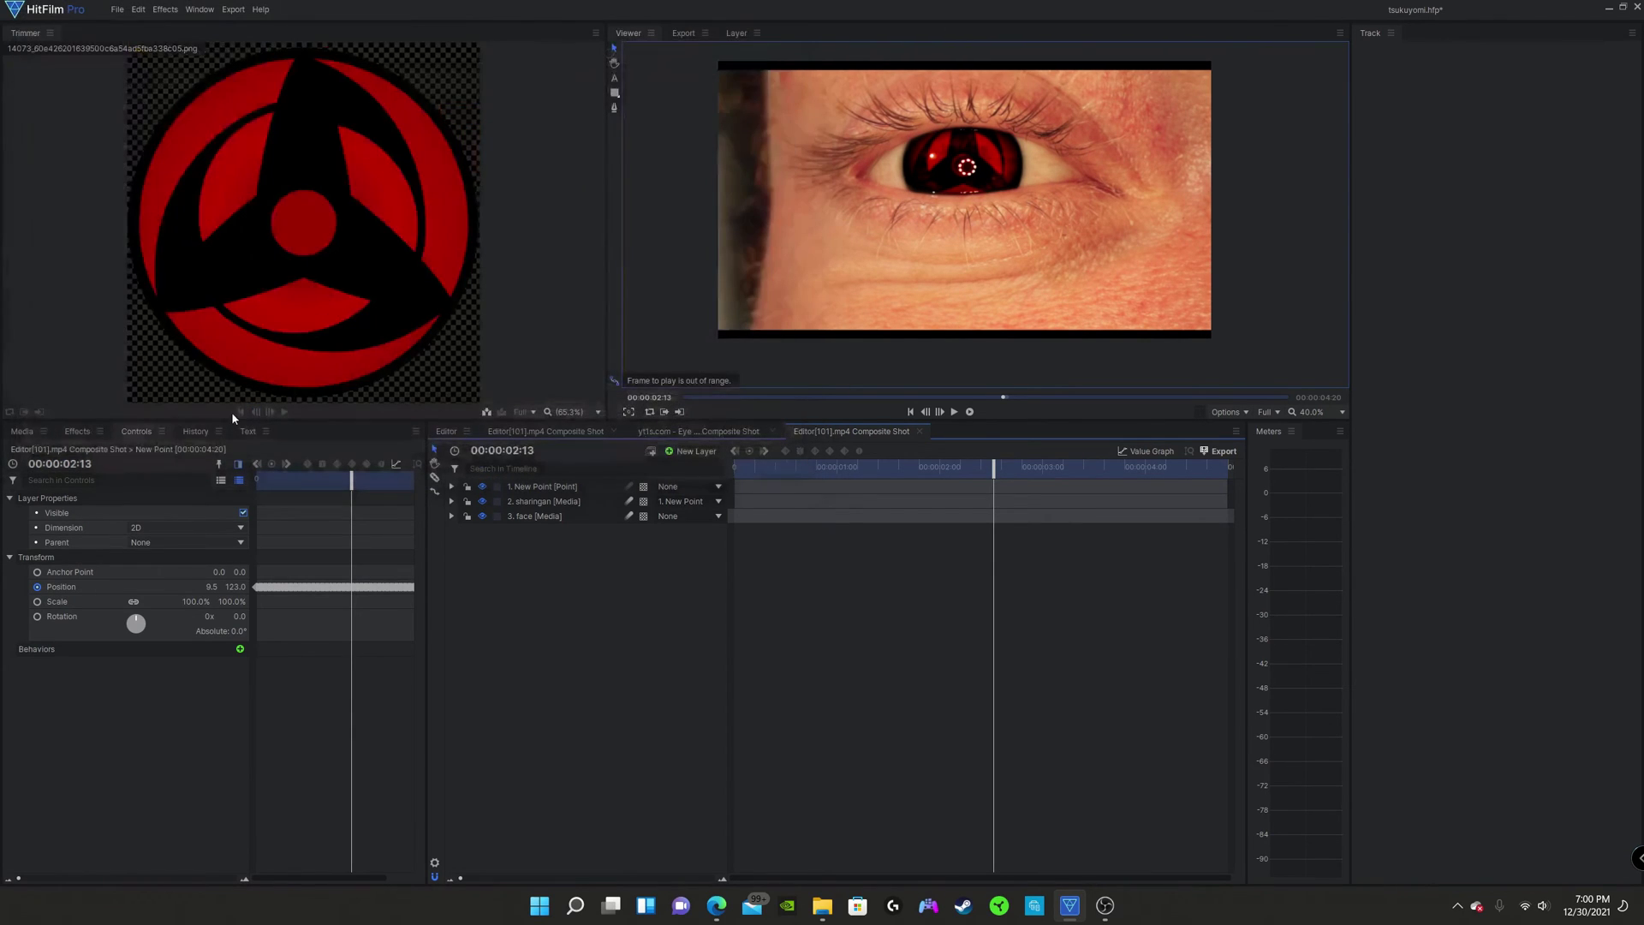
left_click_drag(229, 294, 549, 505)
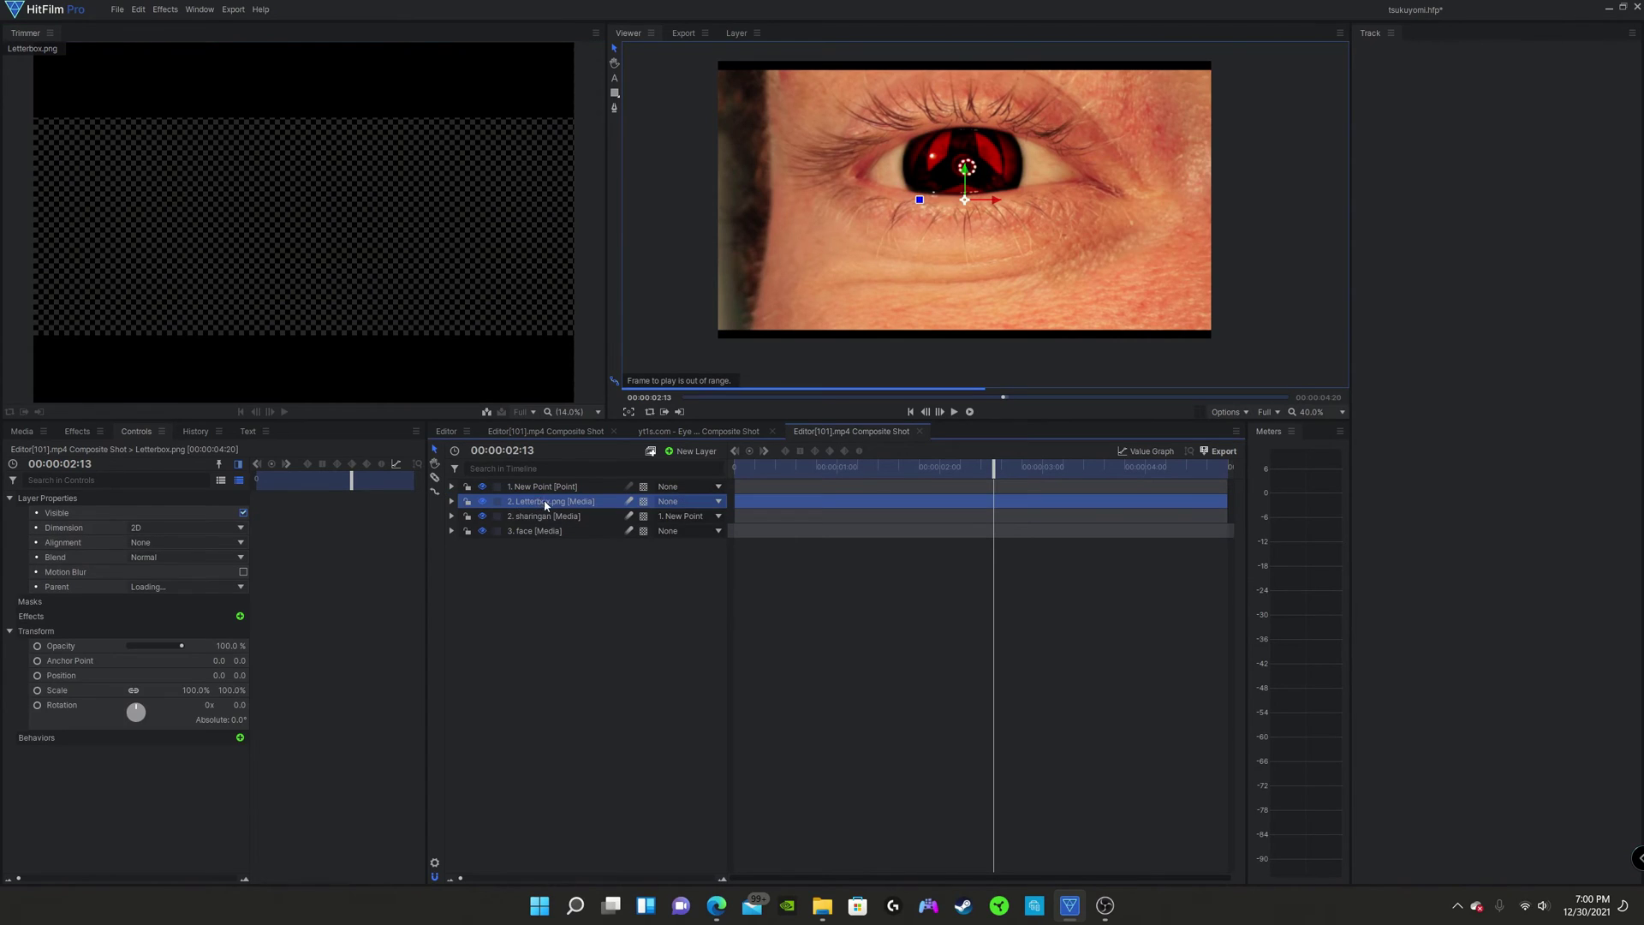
Step: Rename the Letterbox layer to "shine" and set its blend mode to Add
right_click(549, 505)
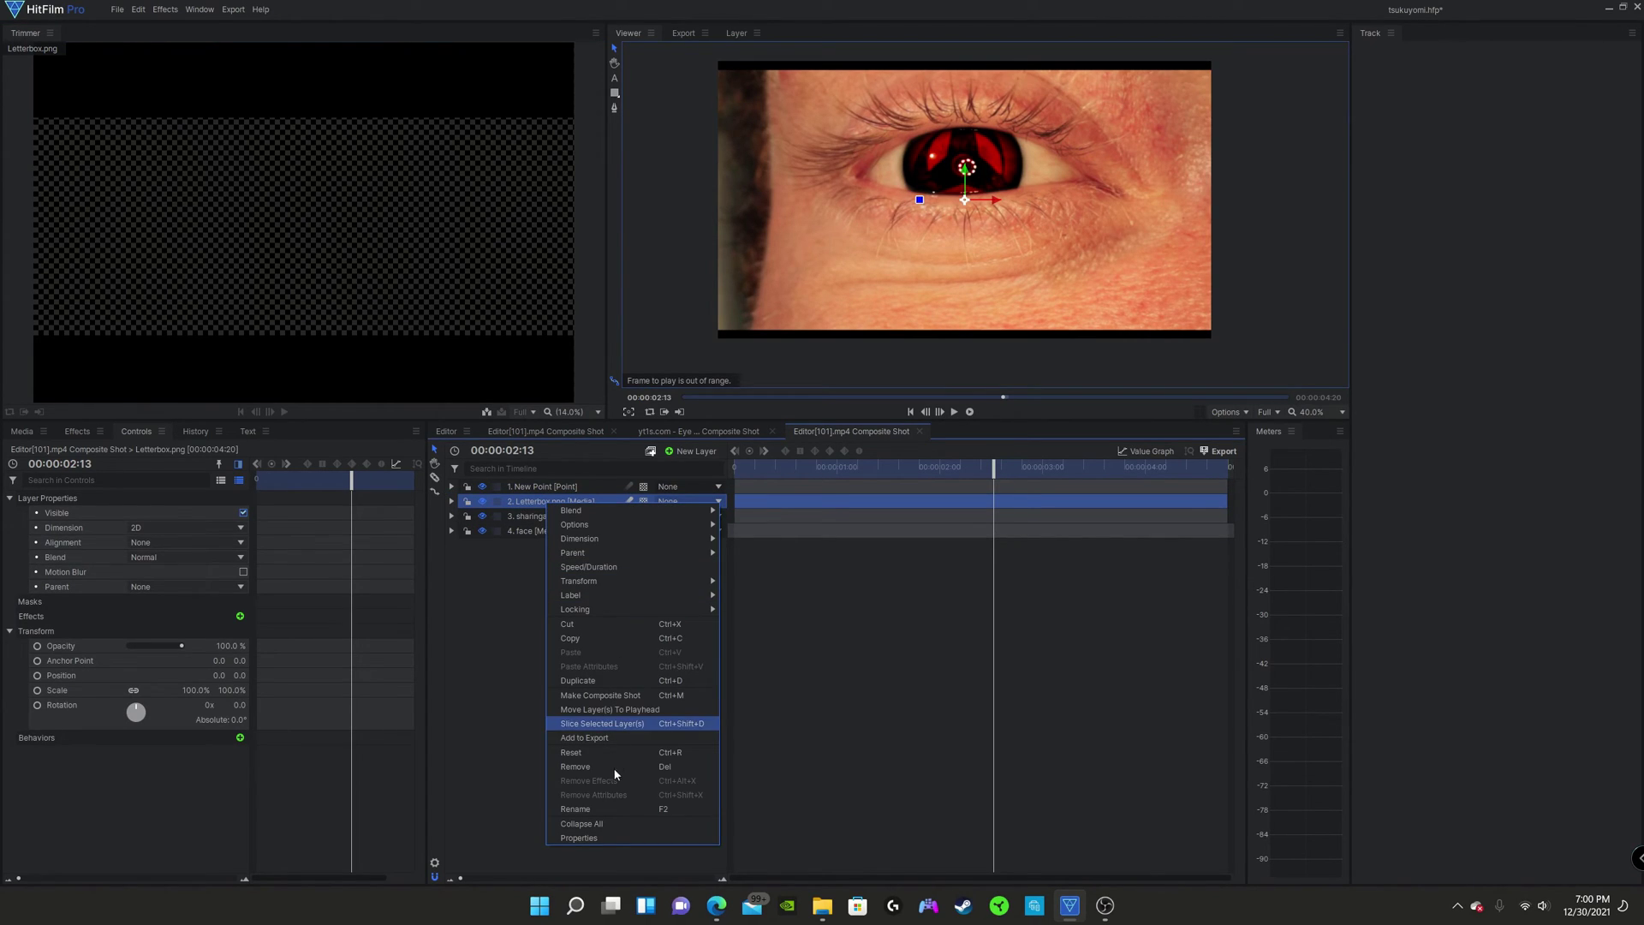
left_click(588, 806)
type("shine")
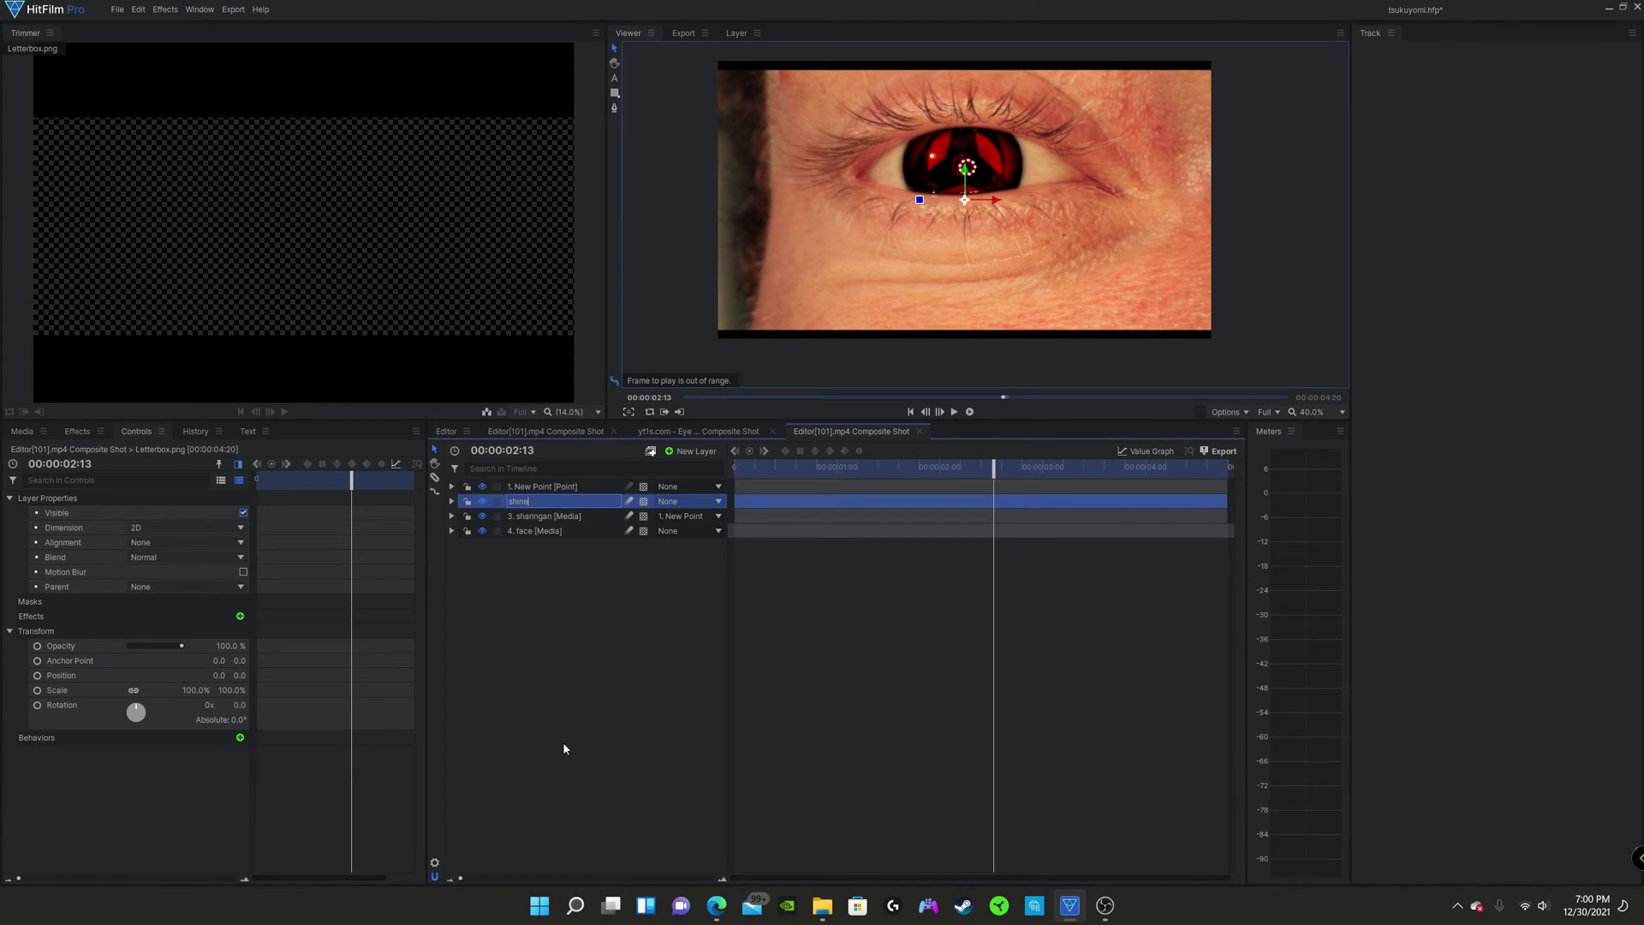
key("Return")
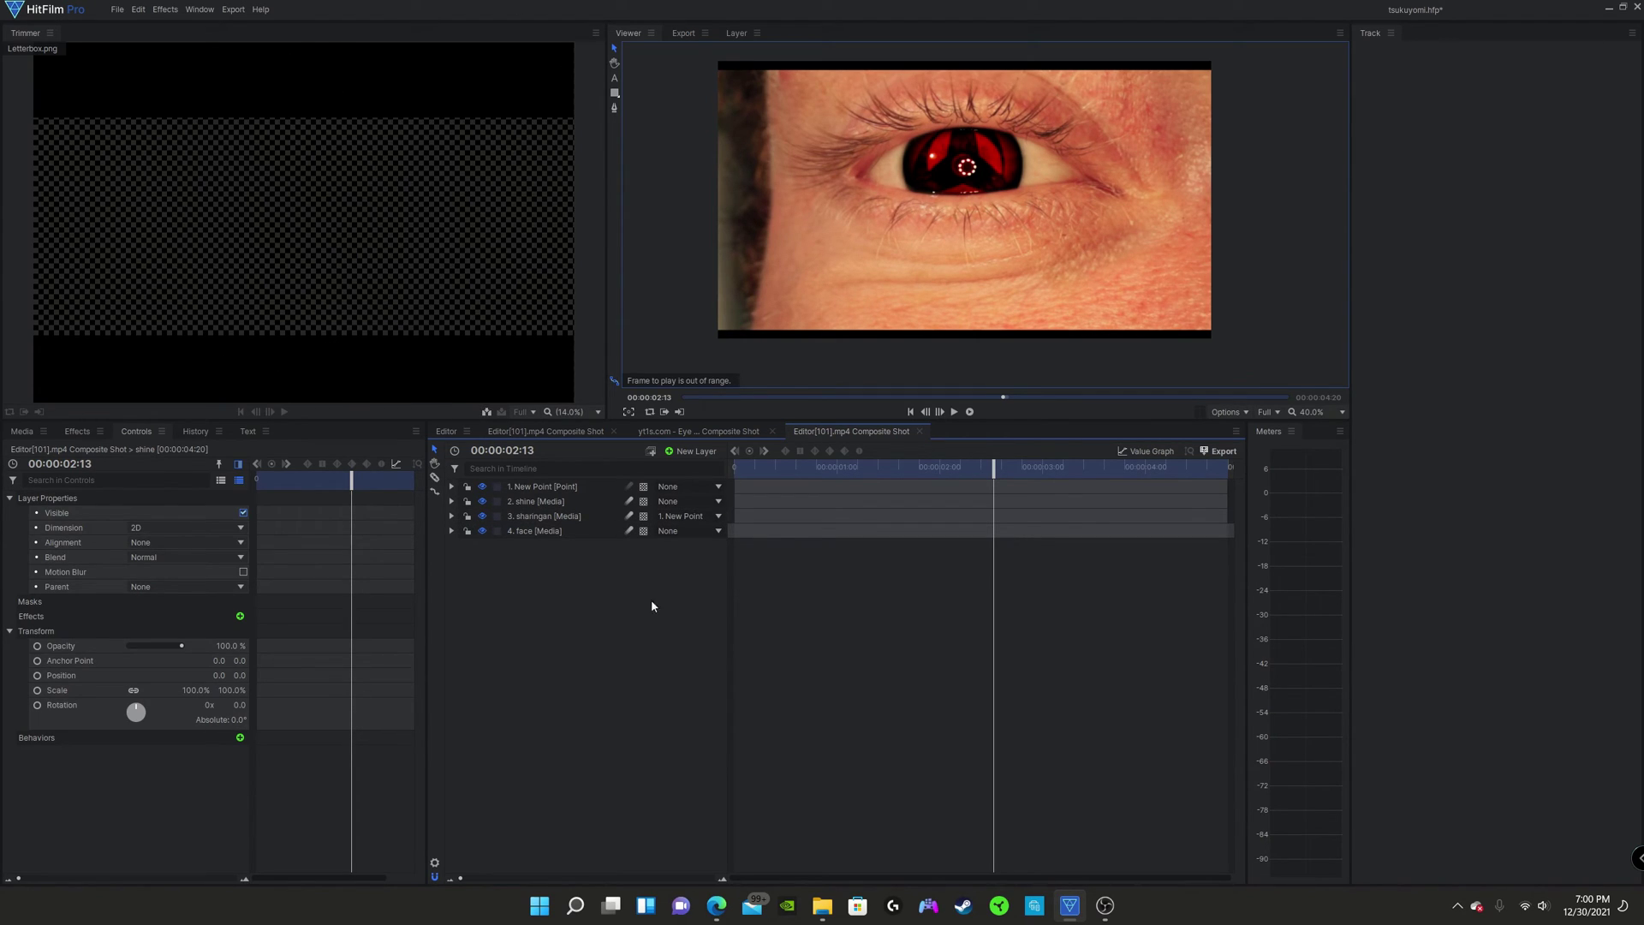
left_click(556, 502)
left_click(153, 558)
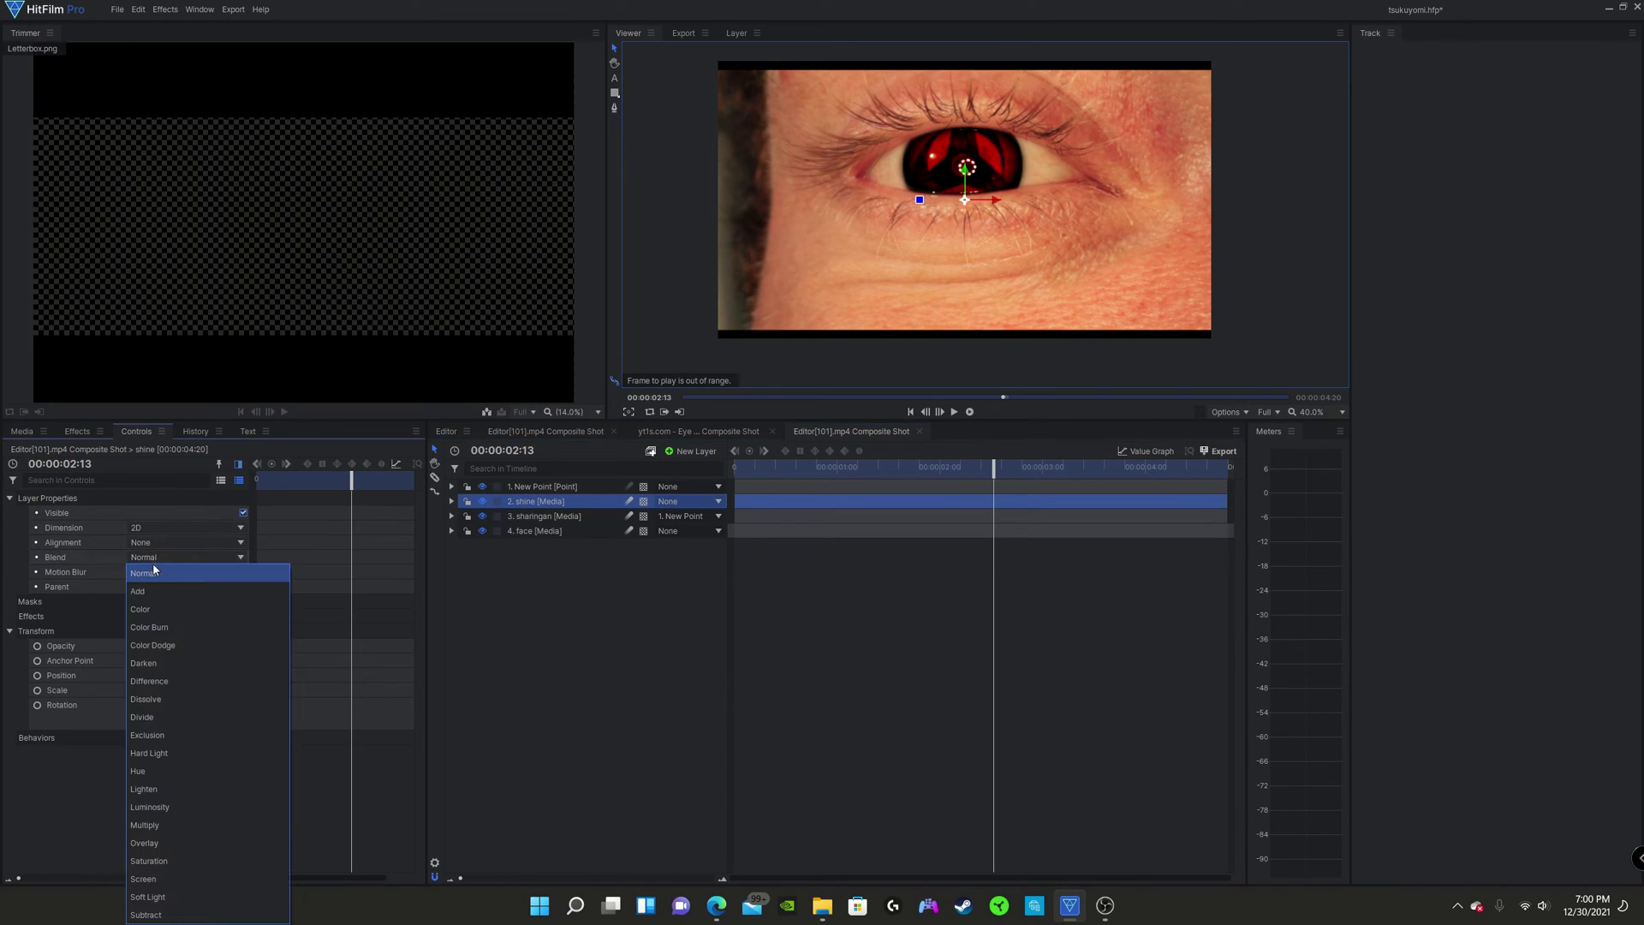
left_click(140, 591)
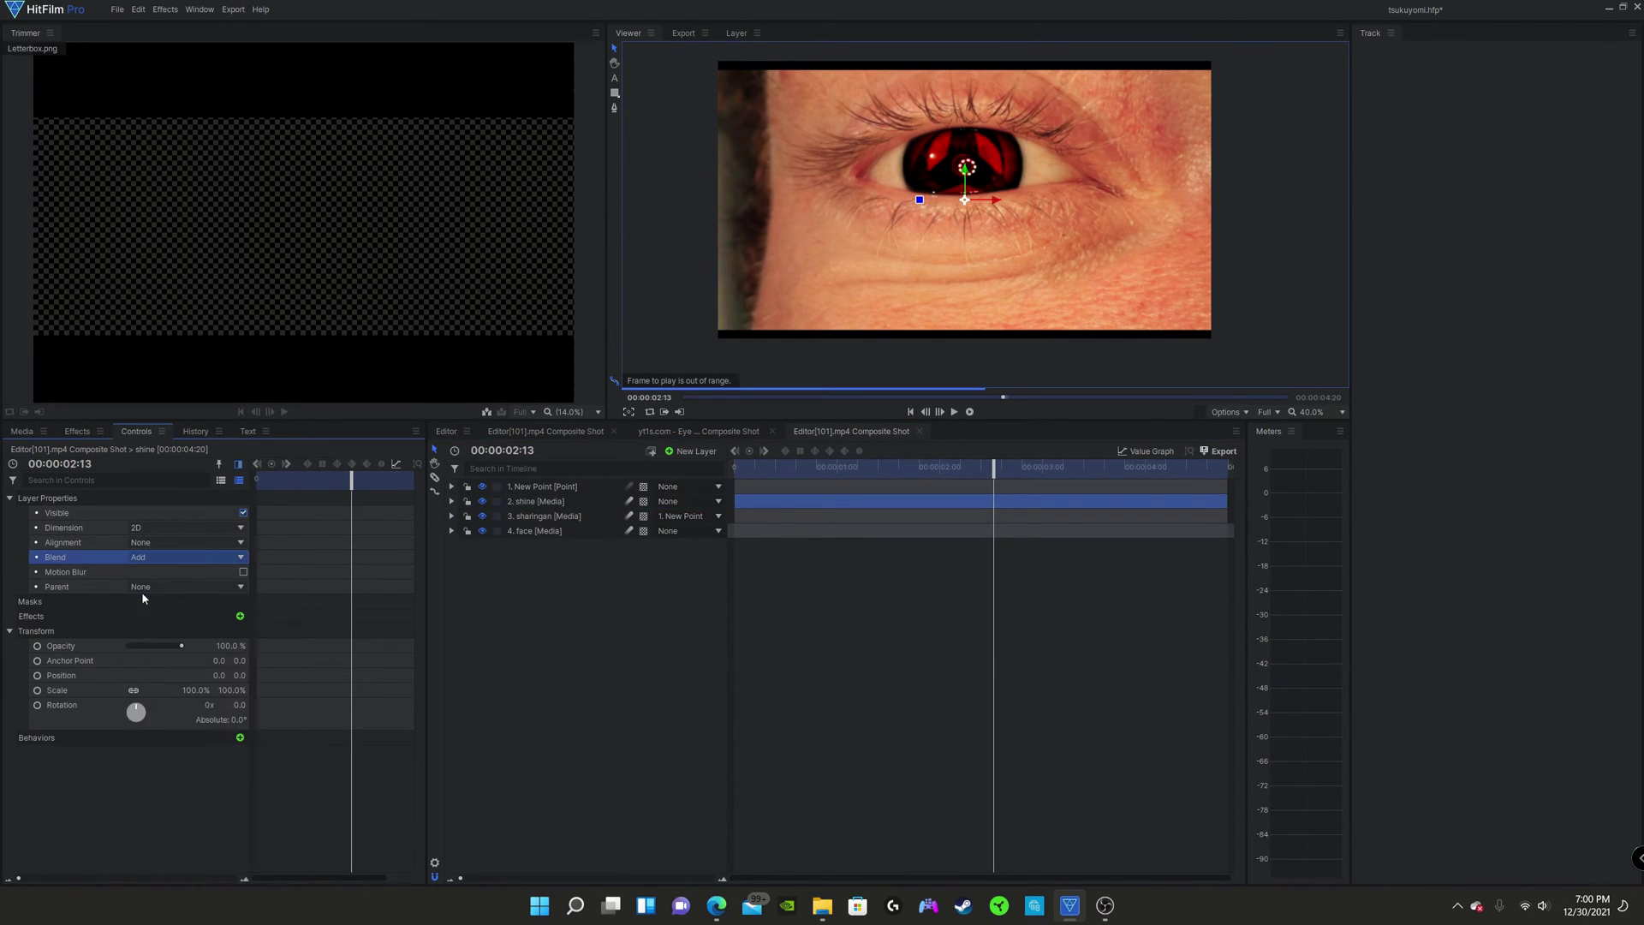
Step: Apply the Light Flares effect to the shine layer
left_click(75, 434)
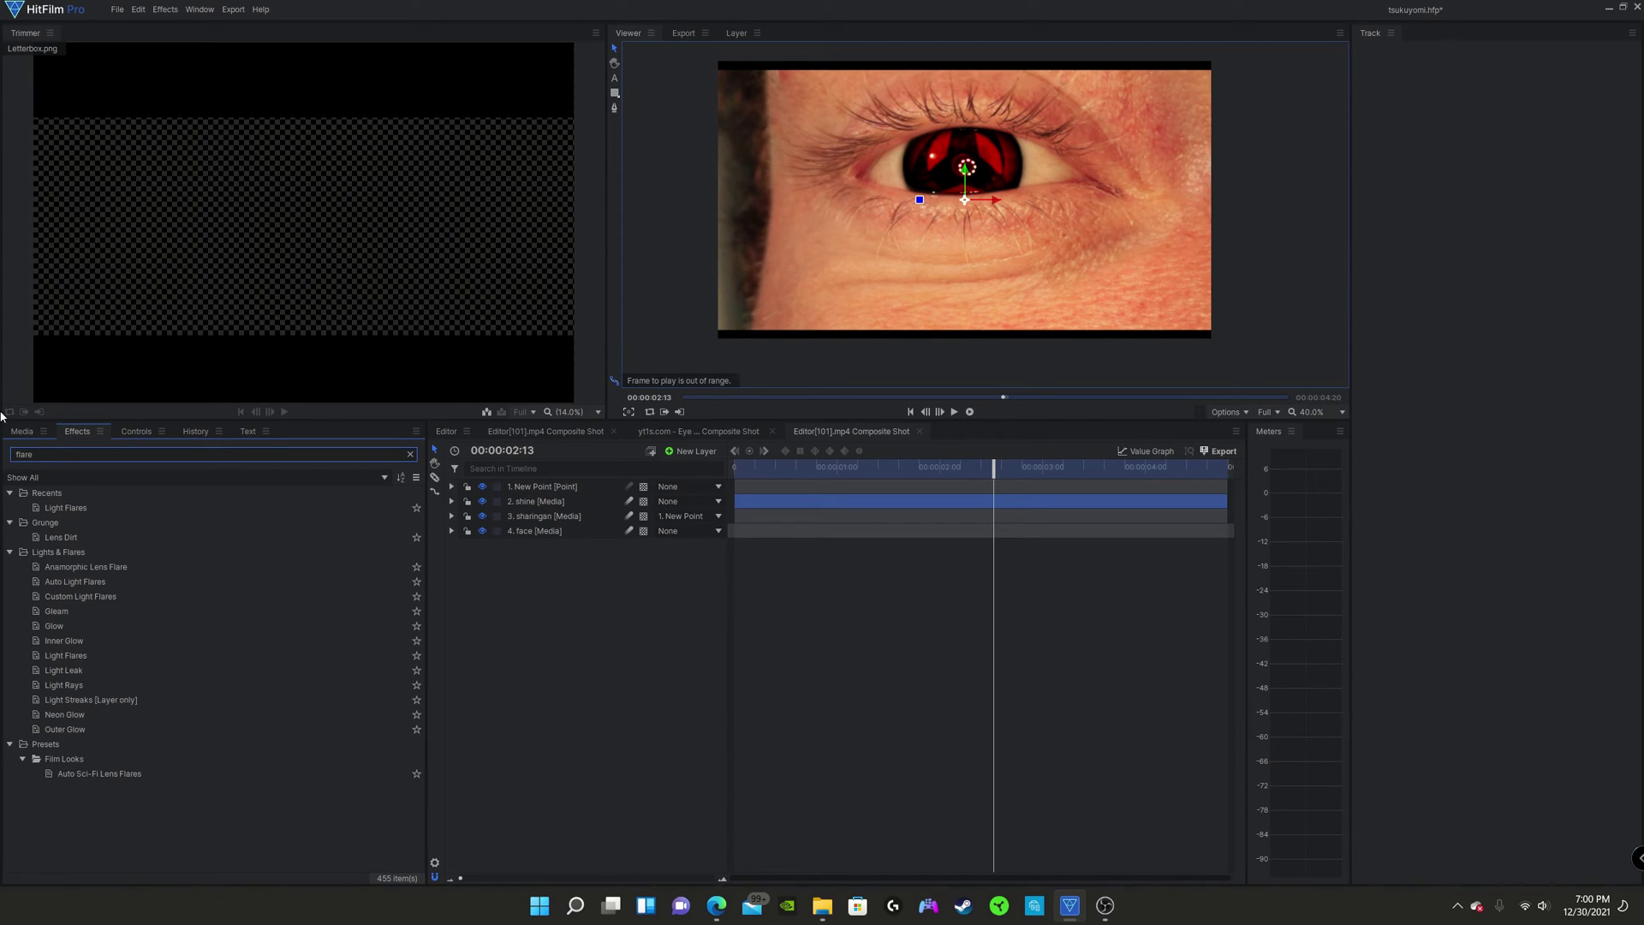
left_click_drag(75, 511, 98, 518)
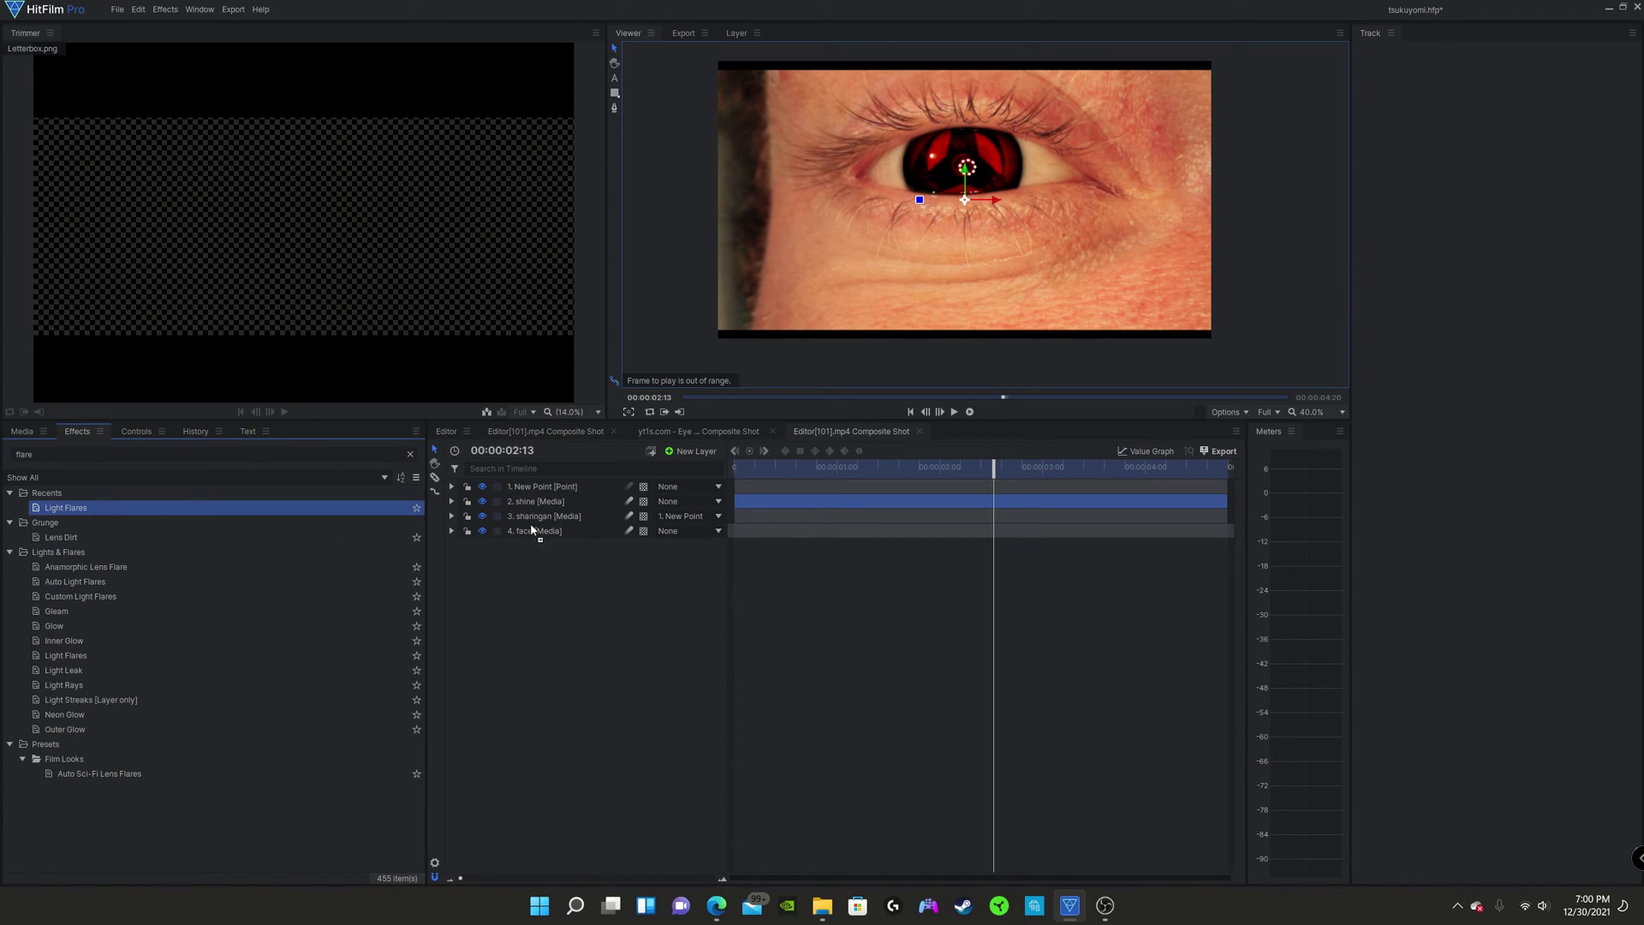
left_click_drag(533, 505, 568, 507)
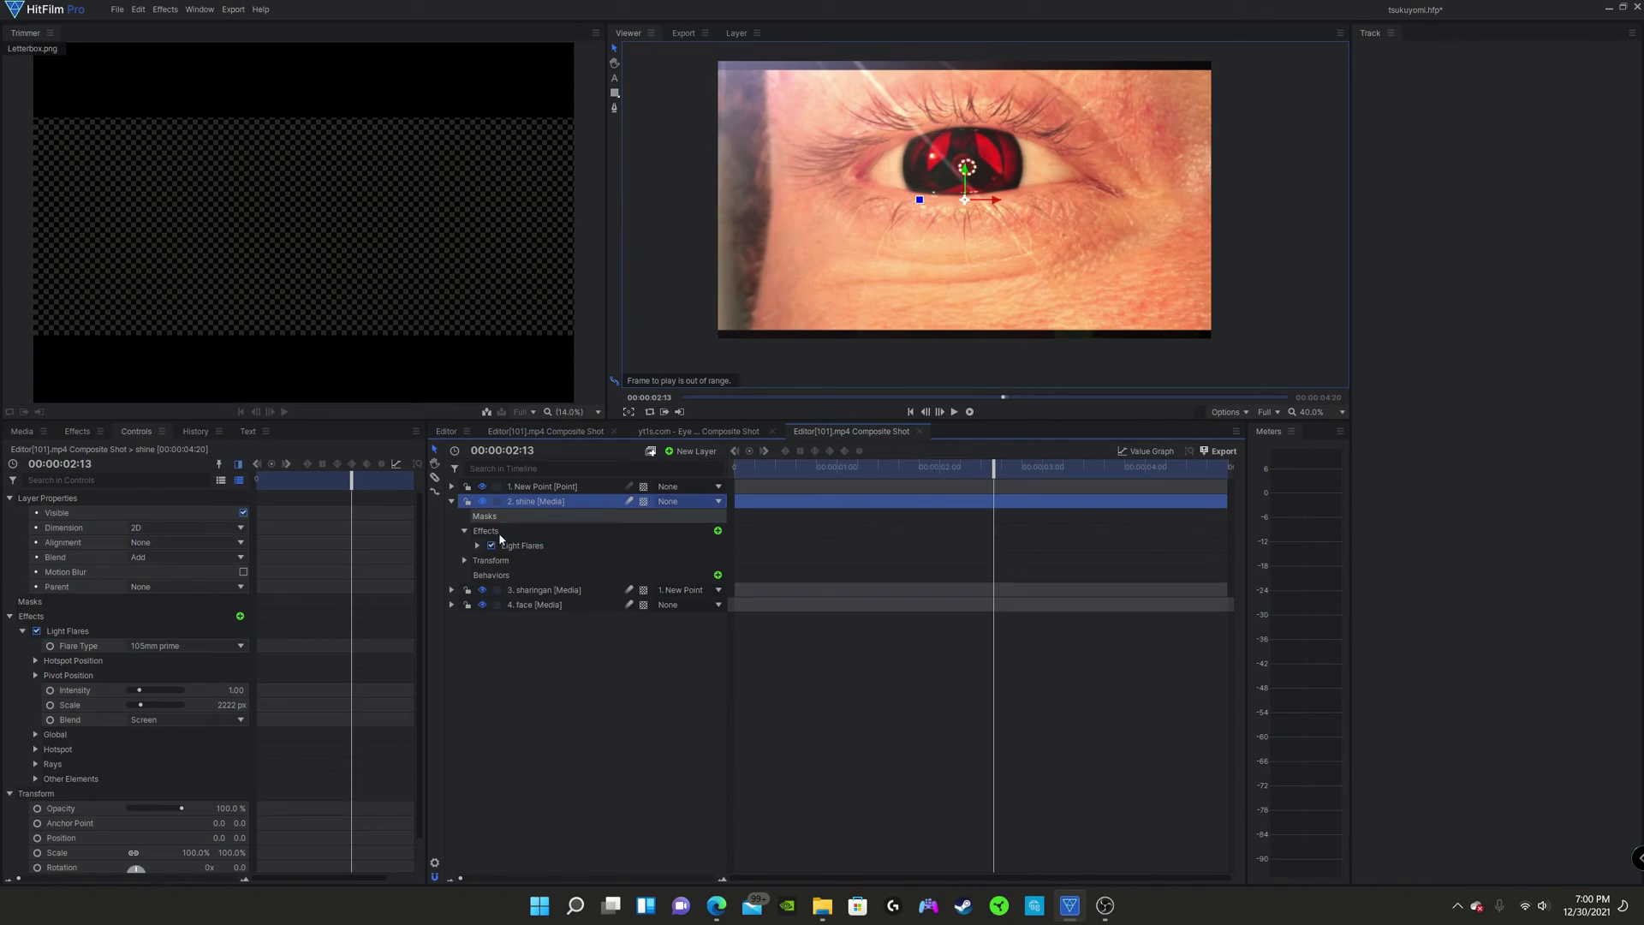
Step: Move the shine layer down and to the right so the flare's hotspot sits over the iris
scroll(971, 202, "down", 5)
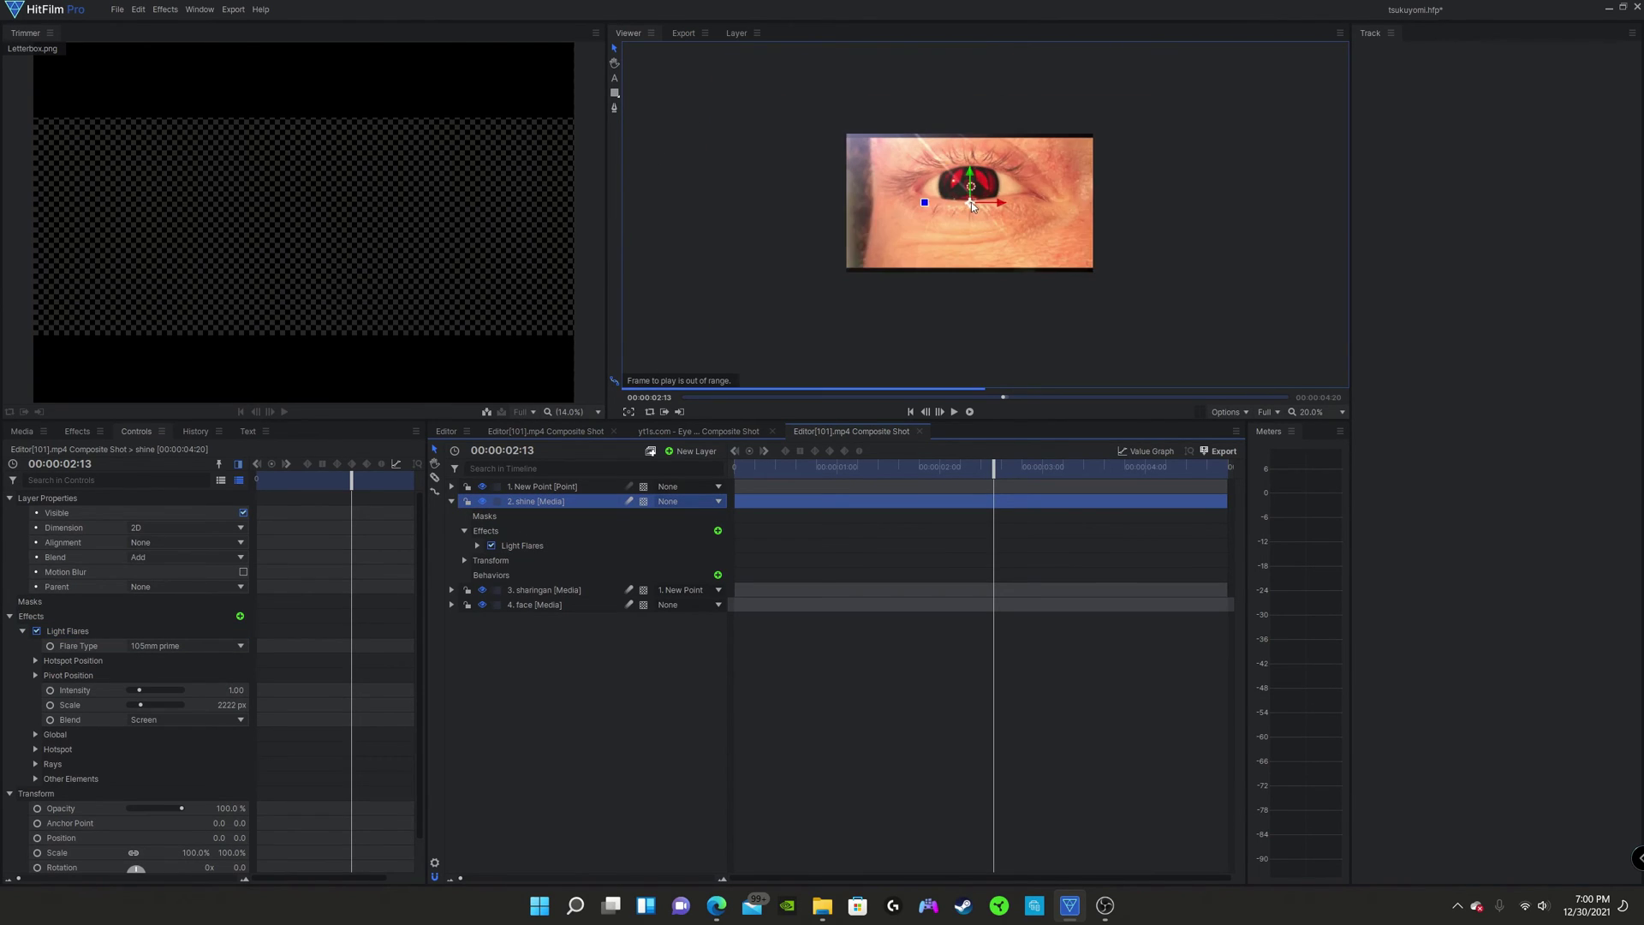
scroll(1012, 218, "up", 4)
scroll(959, 193, "down", 1)
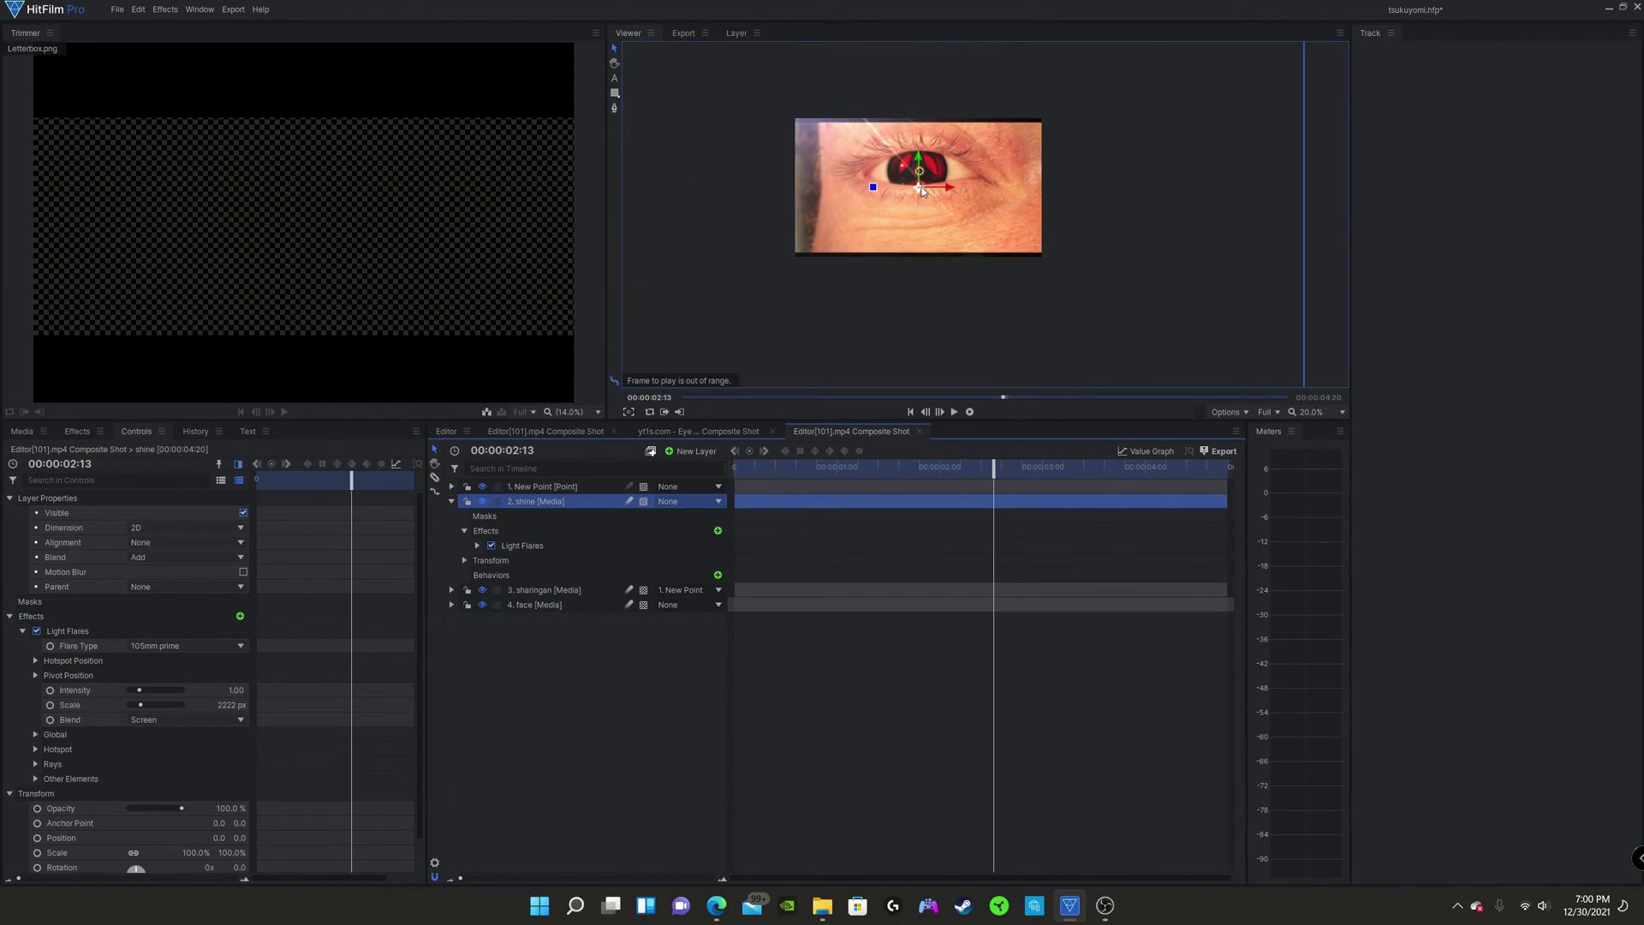
left_click_drag(923, 188, 1034, 316)
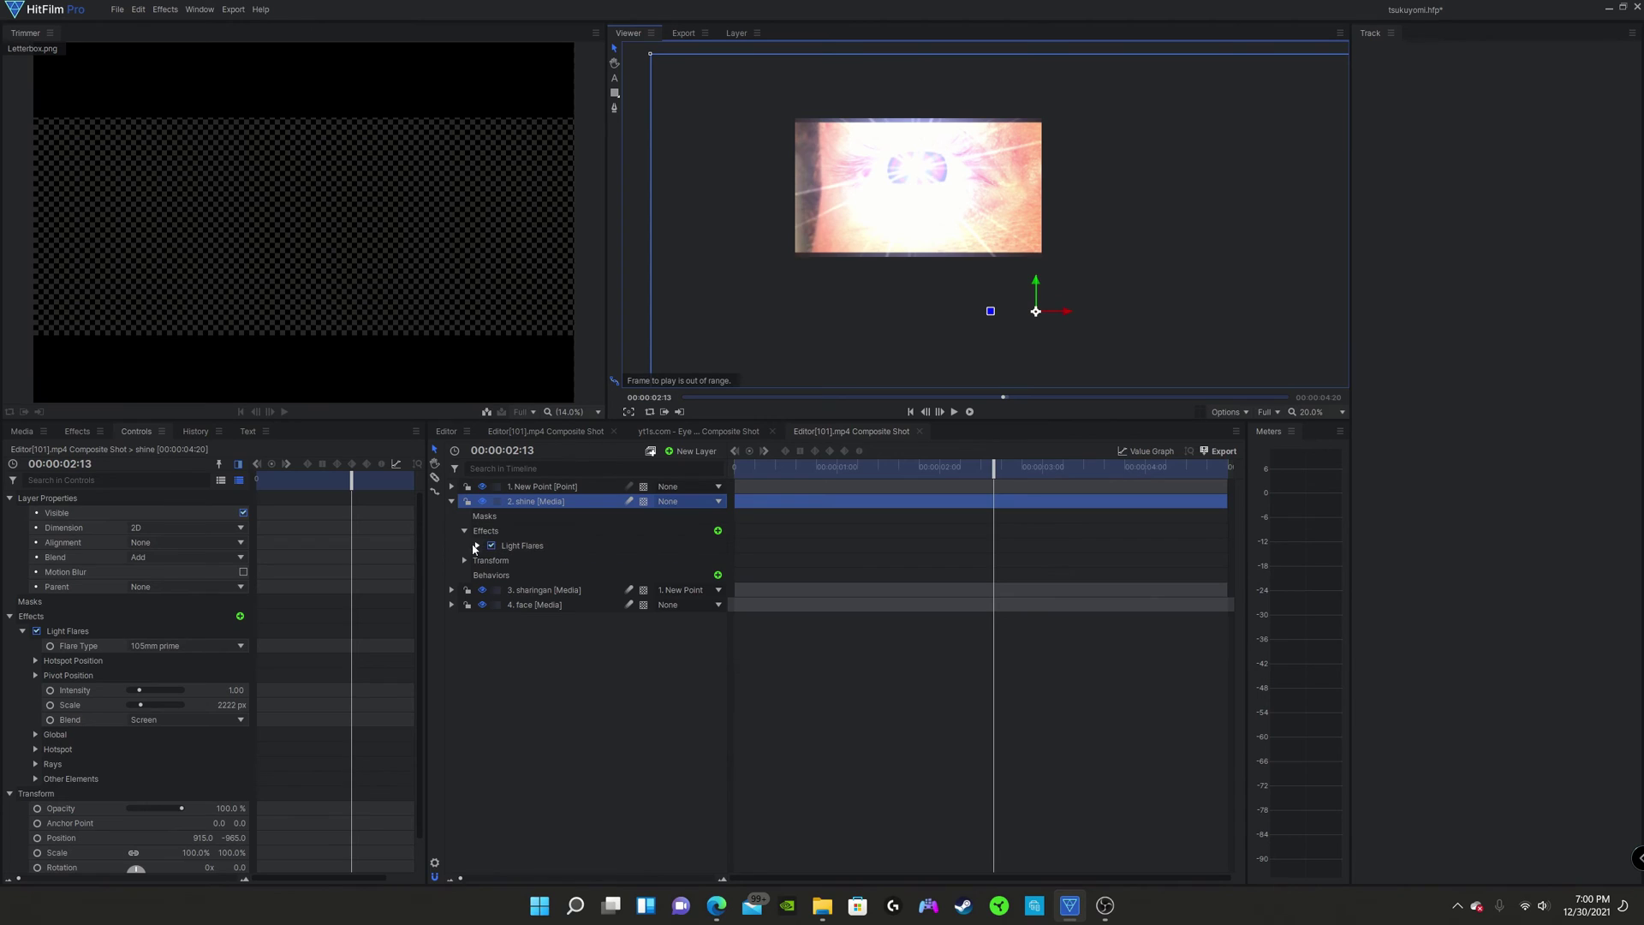
Step: Set the shine layer's Light Flares Intensity to 0.34 and Scale to 1268 px
left_click(479, 546)
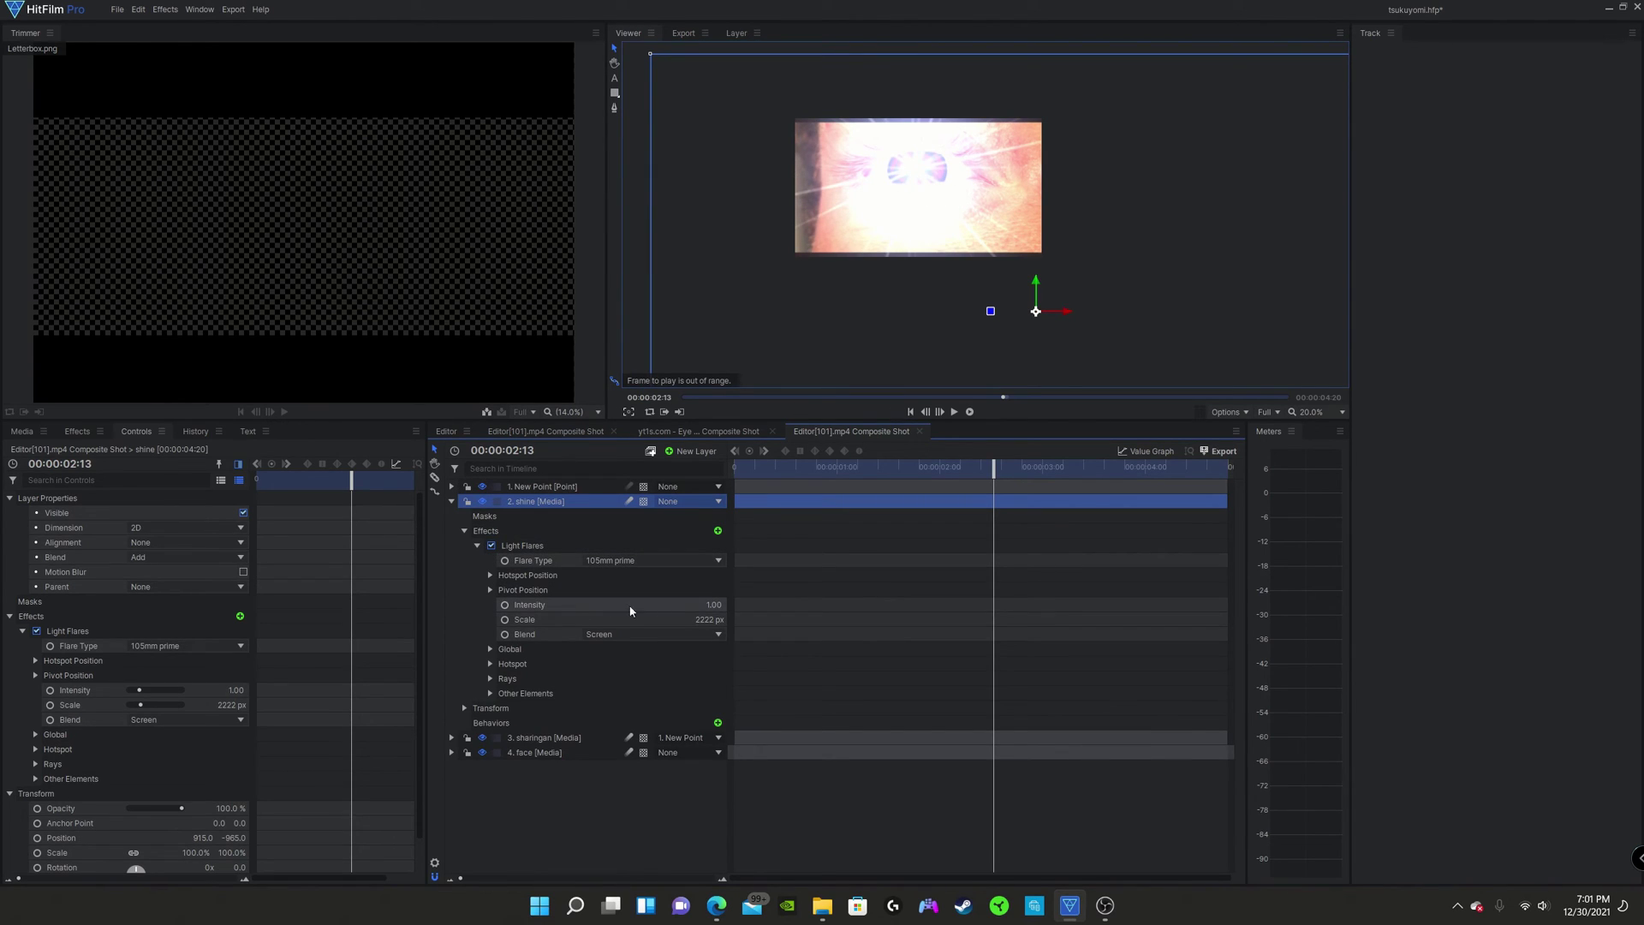
left_click_drag(715, 604, 626, 619)
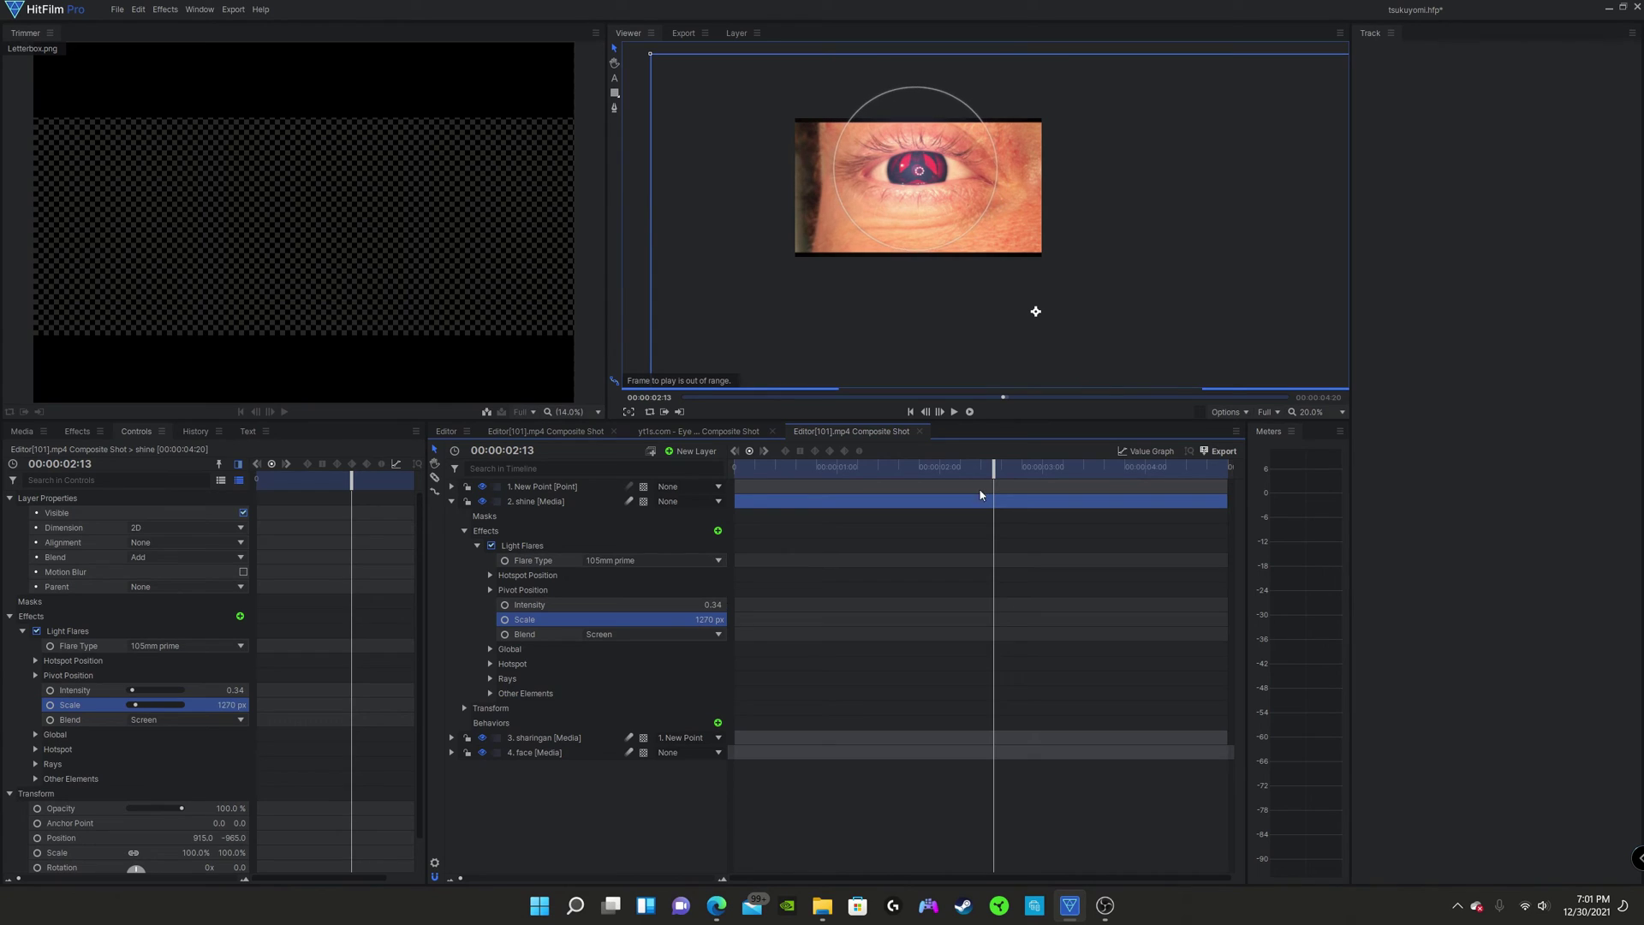
scroll(923, 172, "up", 3)
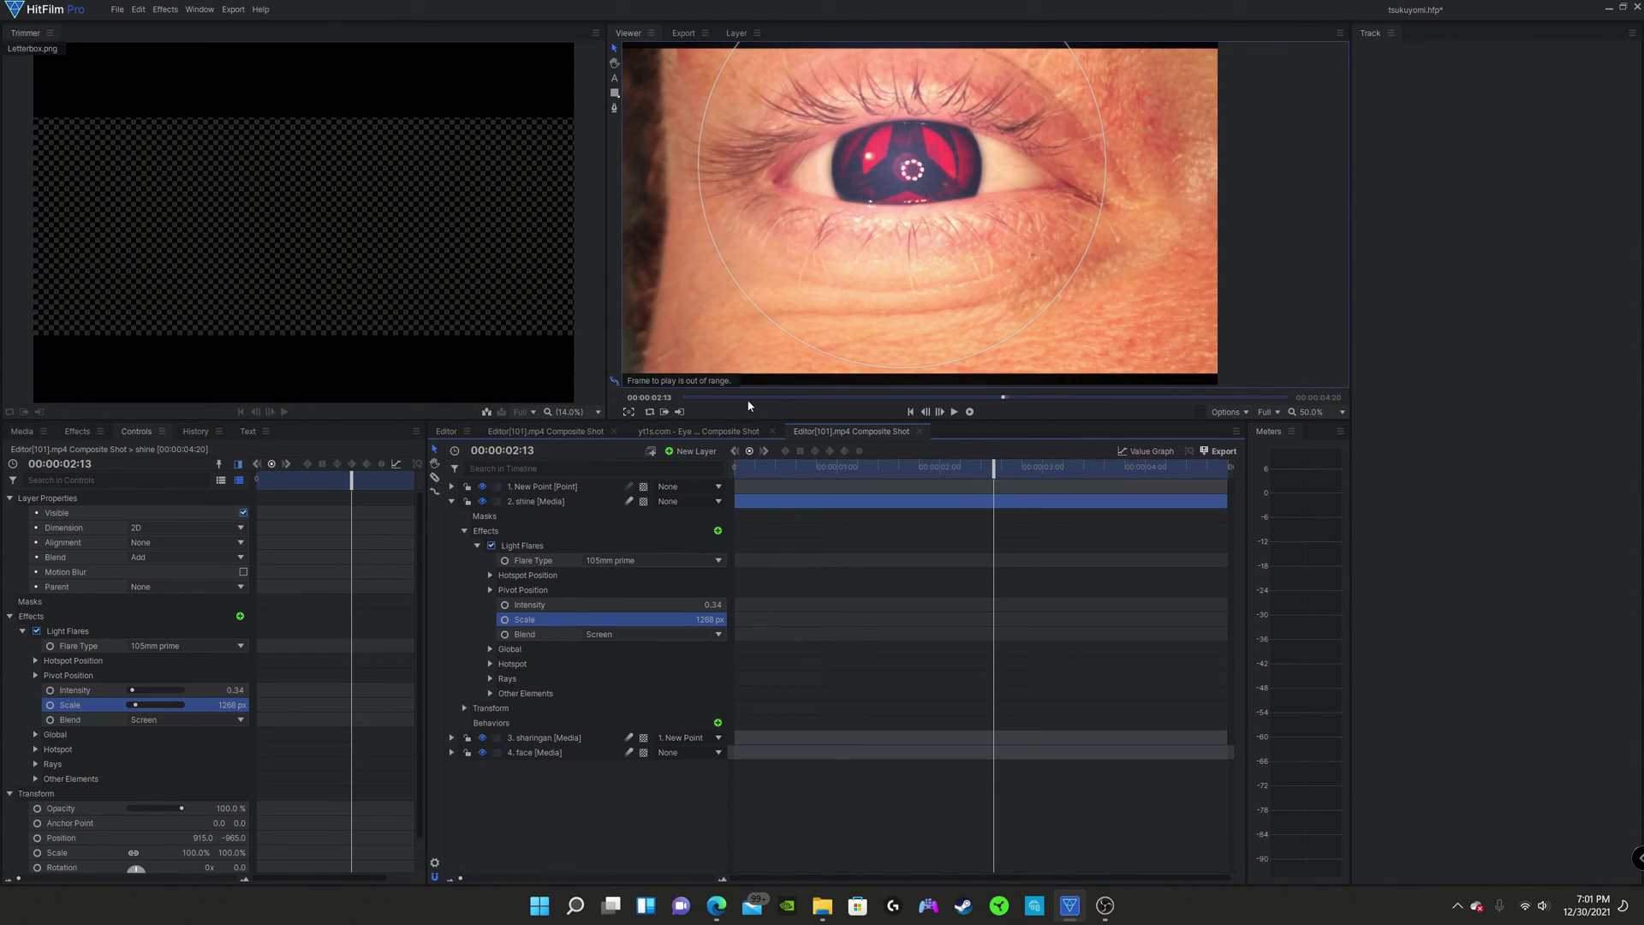
Step: Try other flare types on the shine layer's Light Flares effect, such as Anamorphic halo and Diffraction spike
left_click(610, 560)
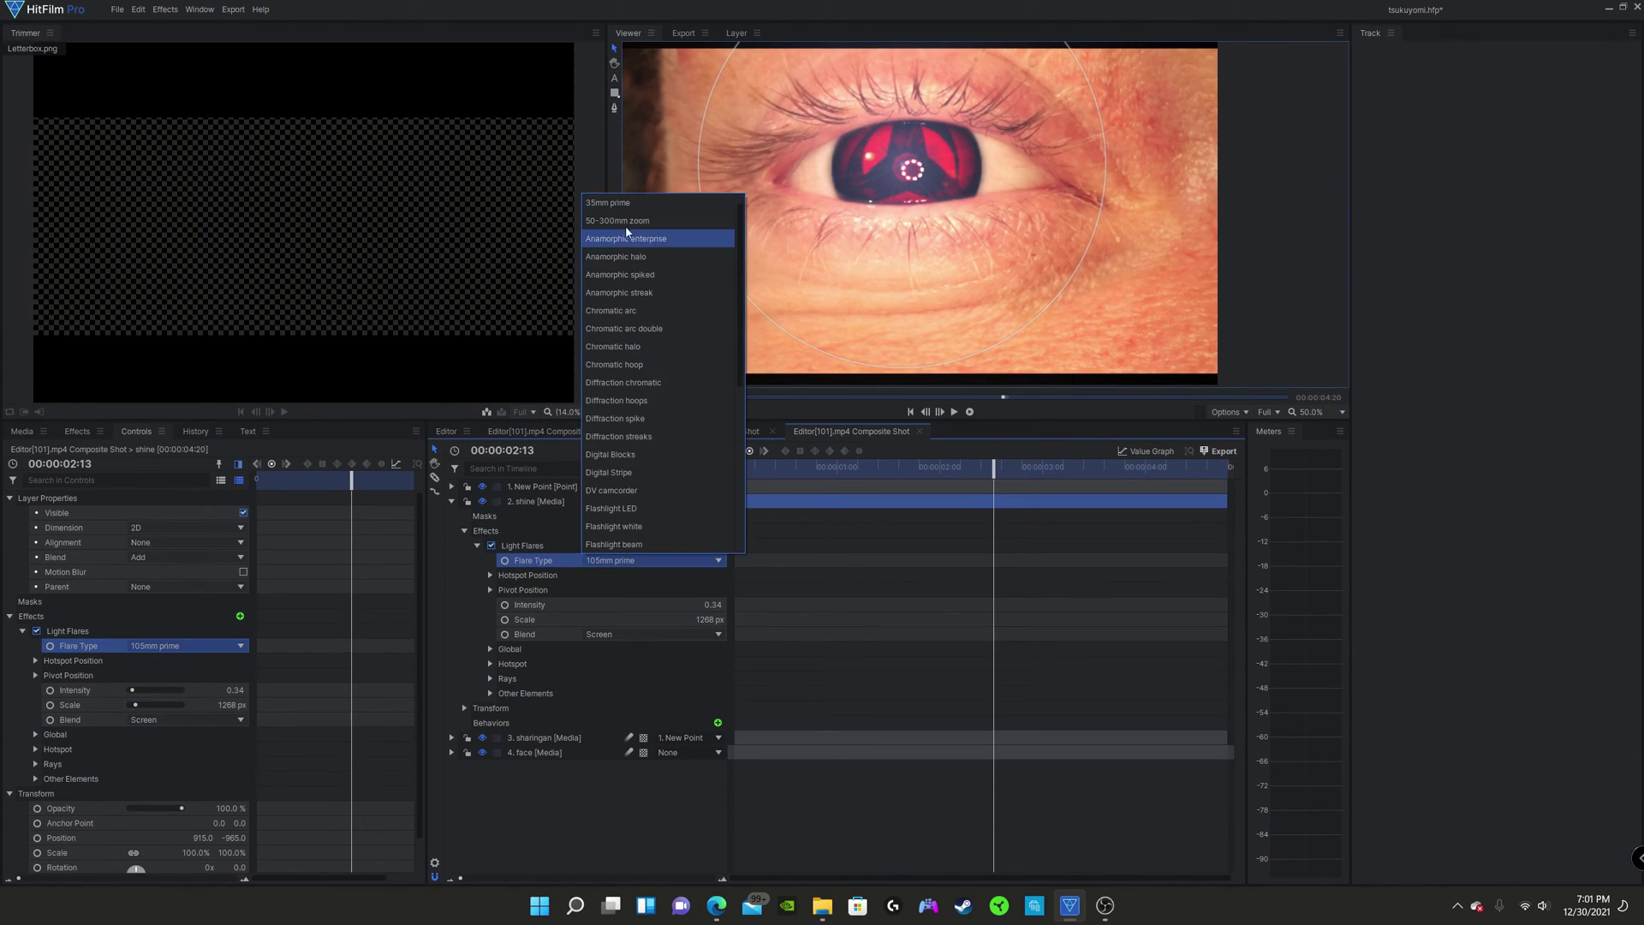
left_click(618, 222)
key("Down")
key("Down")
key("Down")
key("Down")
key("Down")
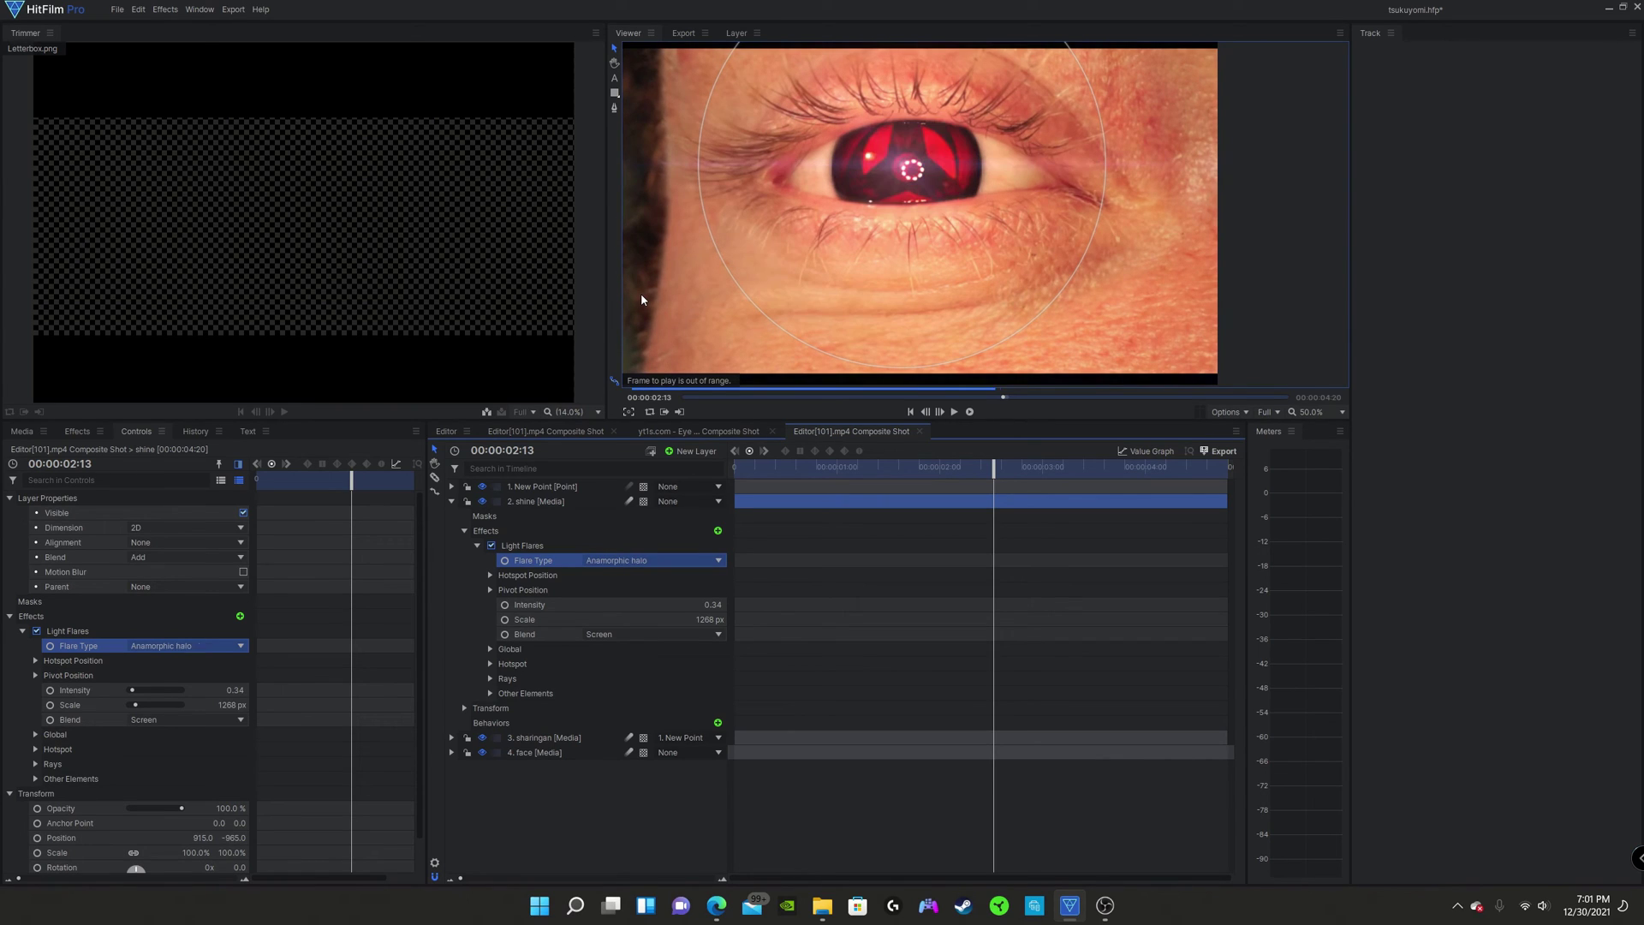
key("Down")
key("Down")
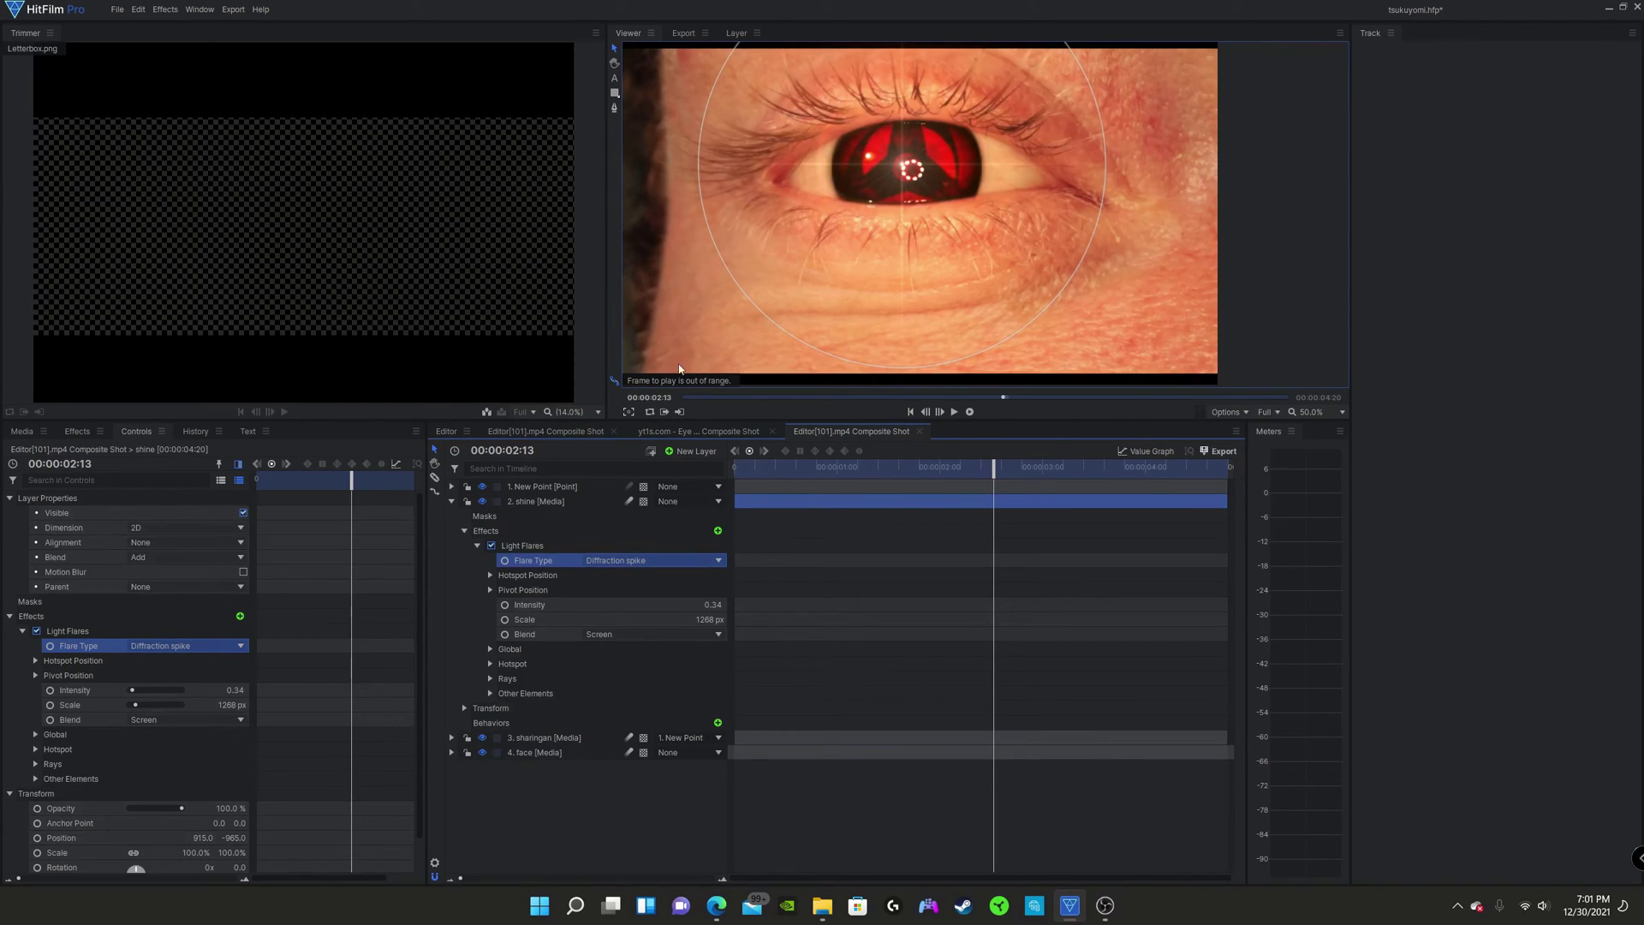
Step: Set the Light Flares flare type on the shine layer to Laser dot
left_click(644, 562)
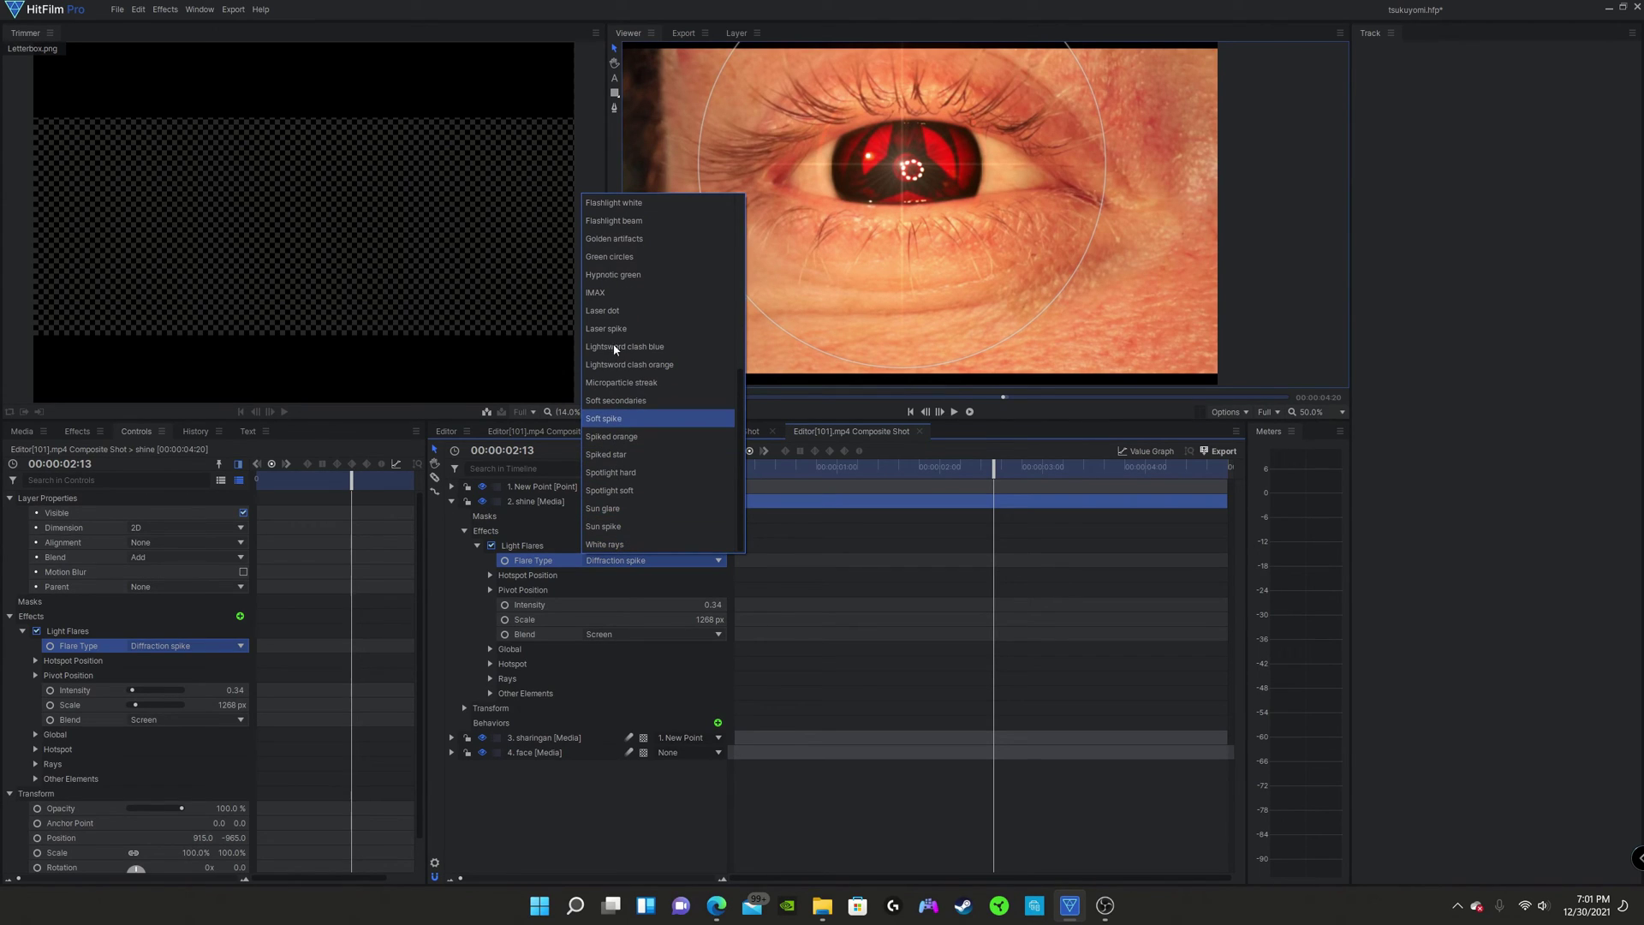
left_click(608, 311)
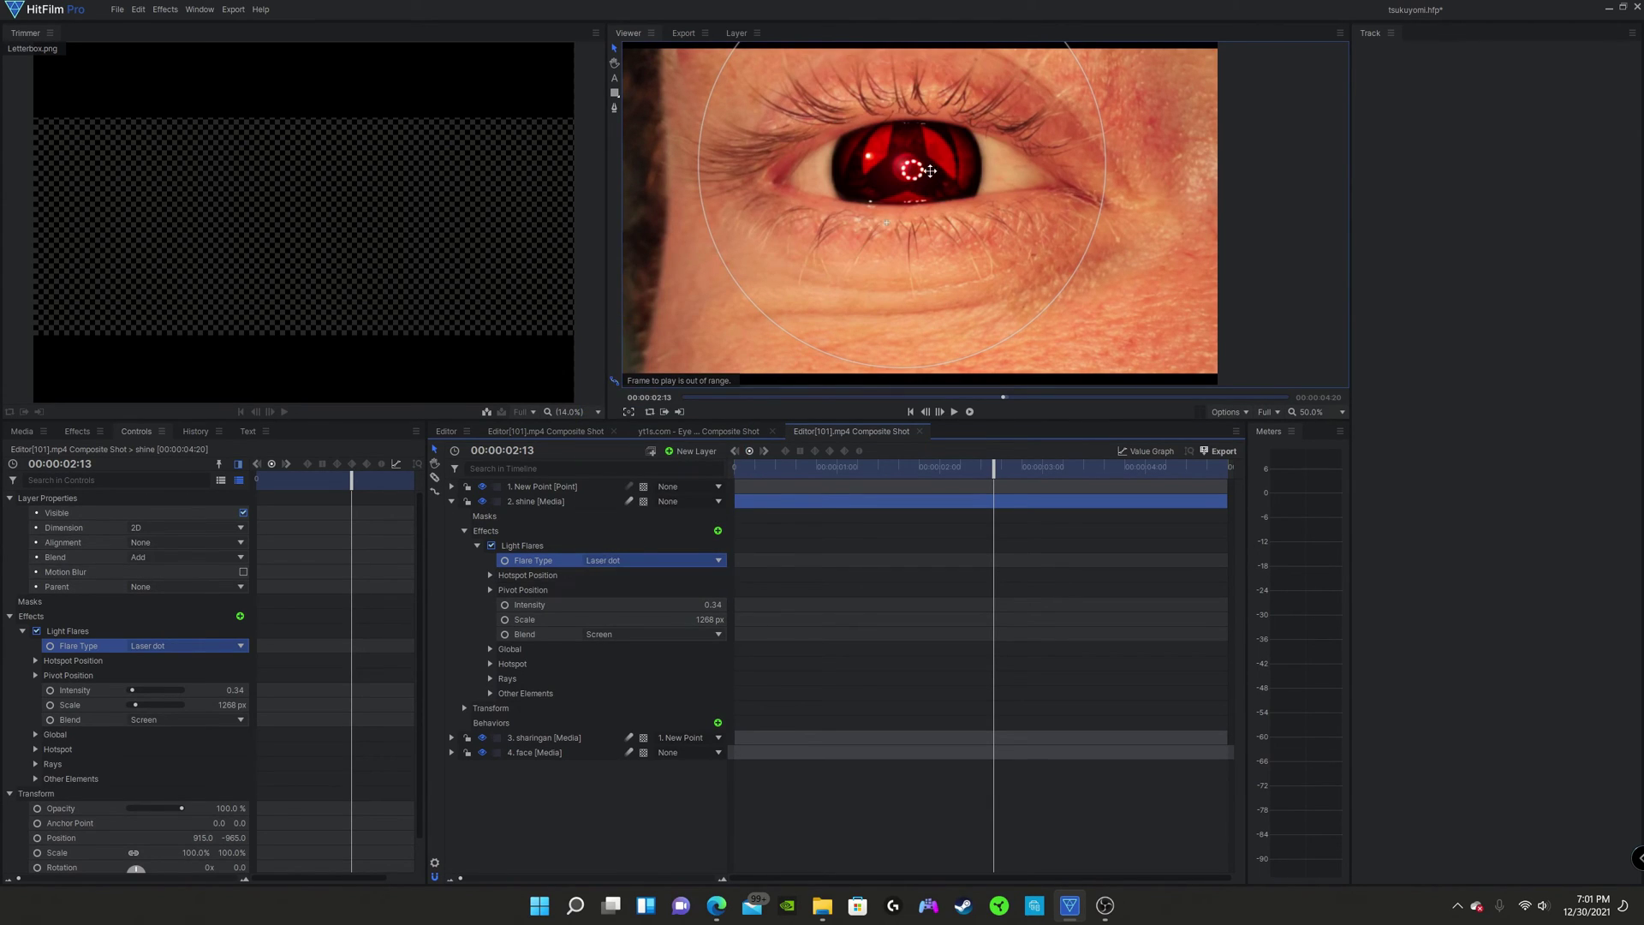
scroll(930, 171, "down", 1)
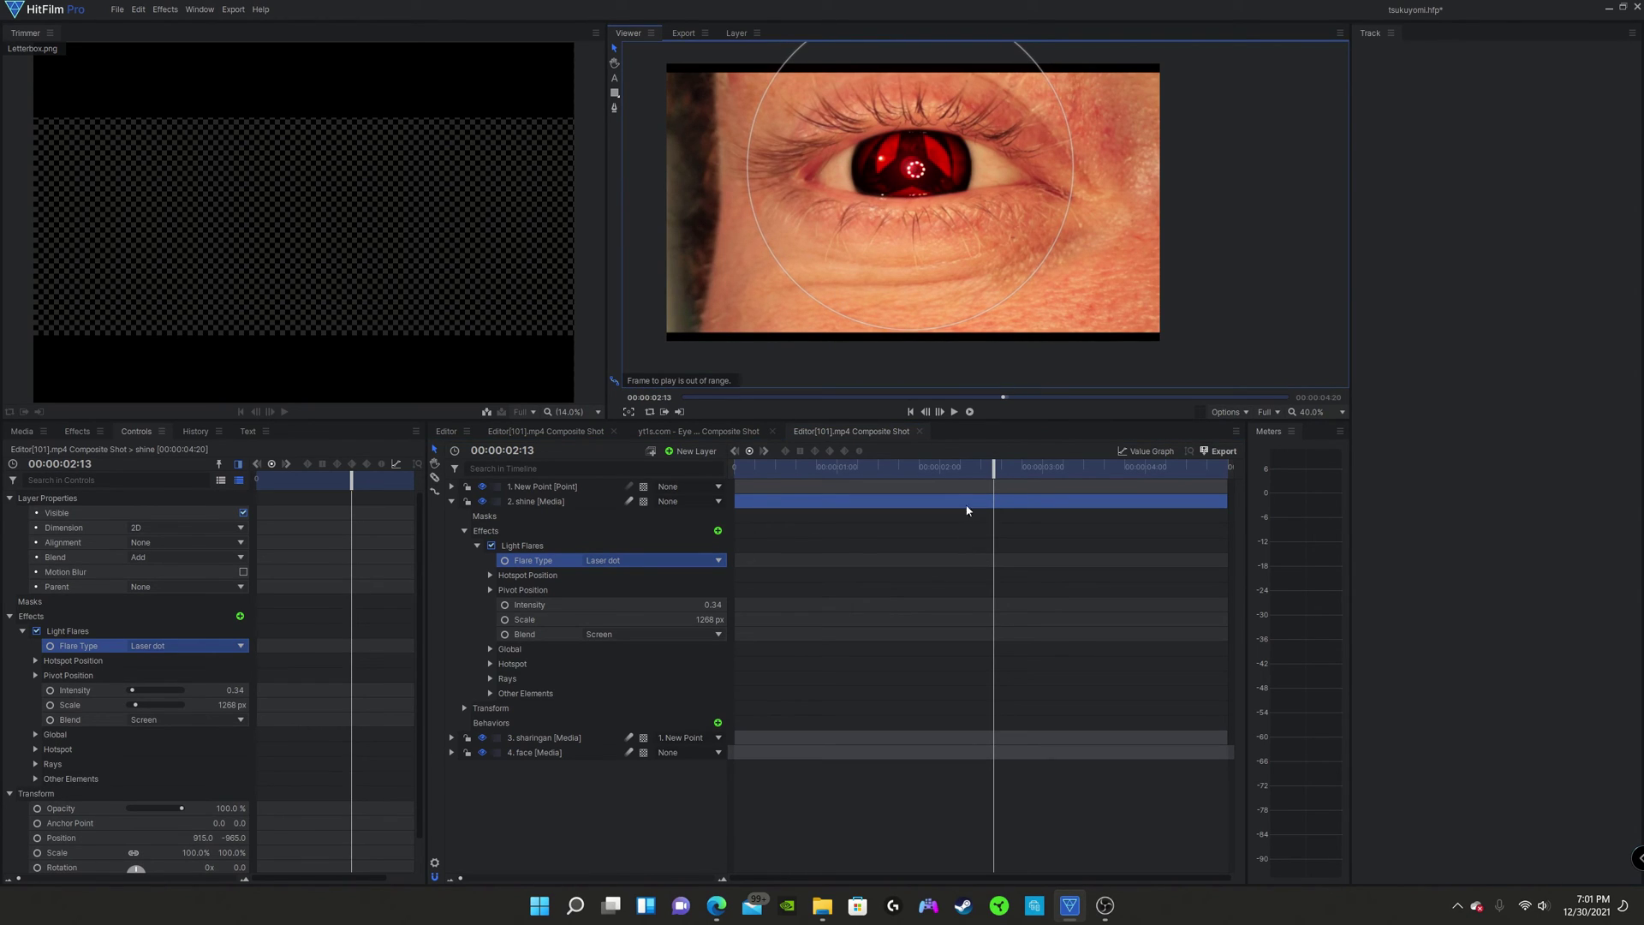
Step: Reposition the shine layer slightly at the first frame so its glow sits over the centre of the iris
left_click_drag(893, 477, 834, 485)
left_click_drag(505, 501, 470, 490)
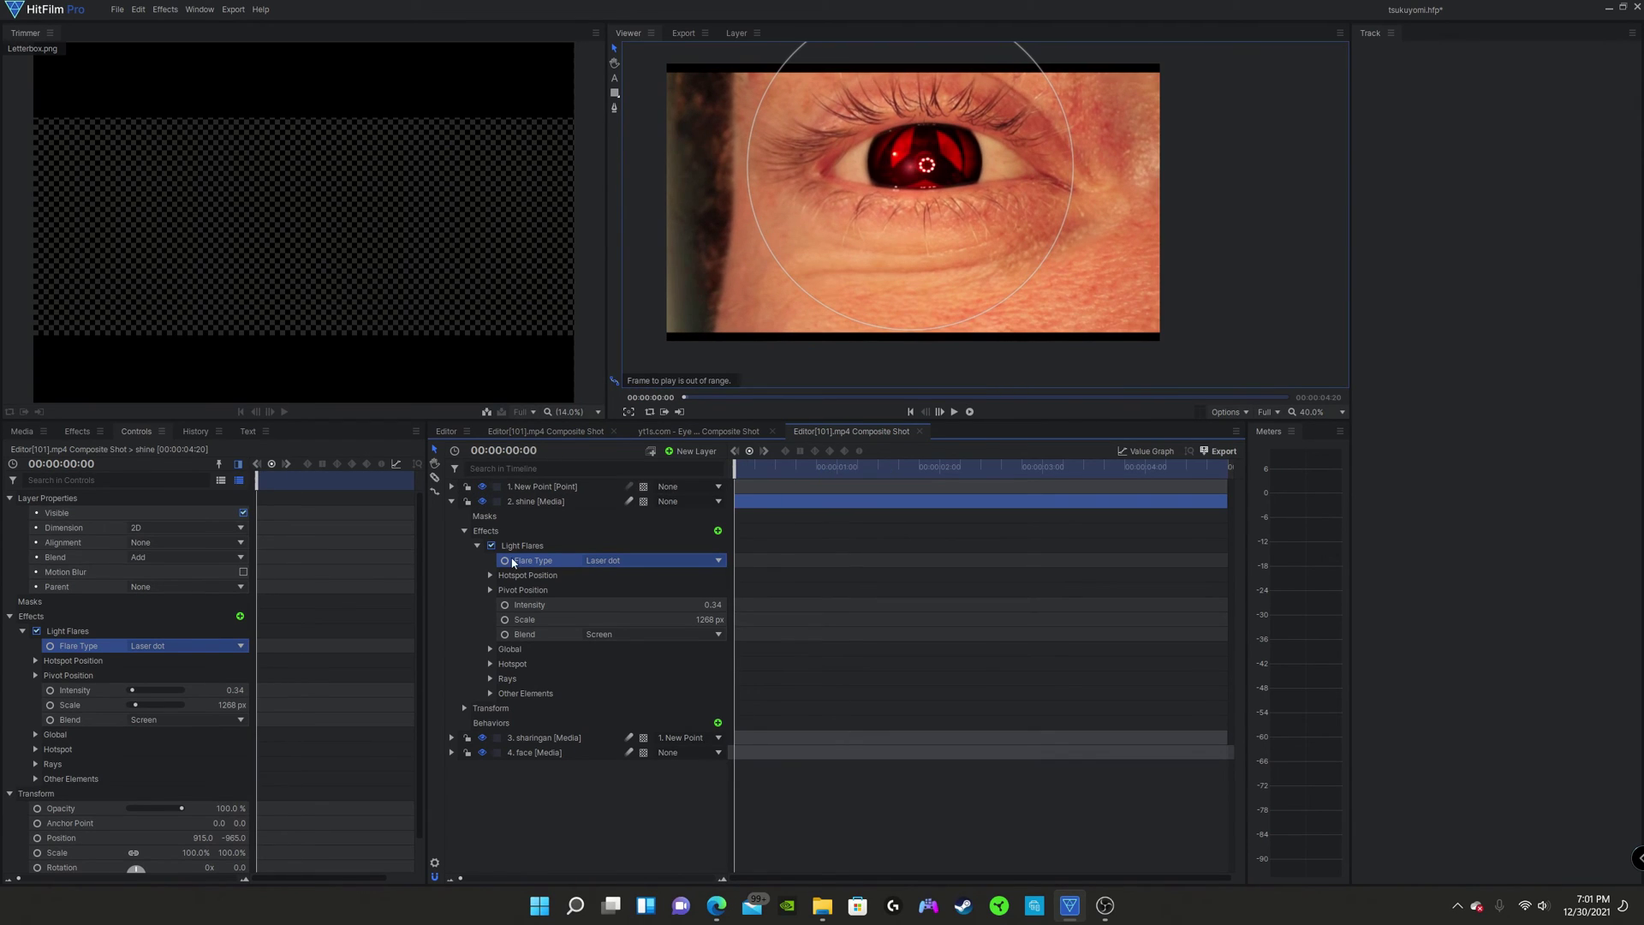
left_click(548, 505)
left_click(554, 549)
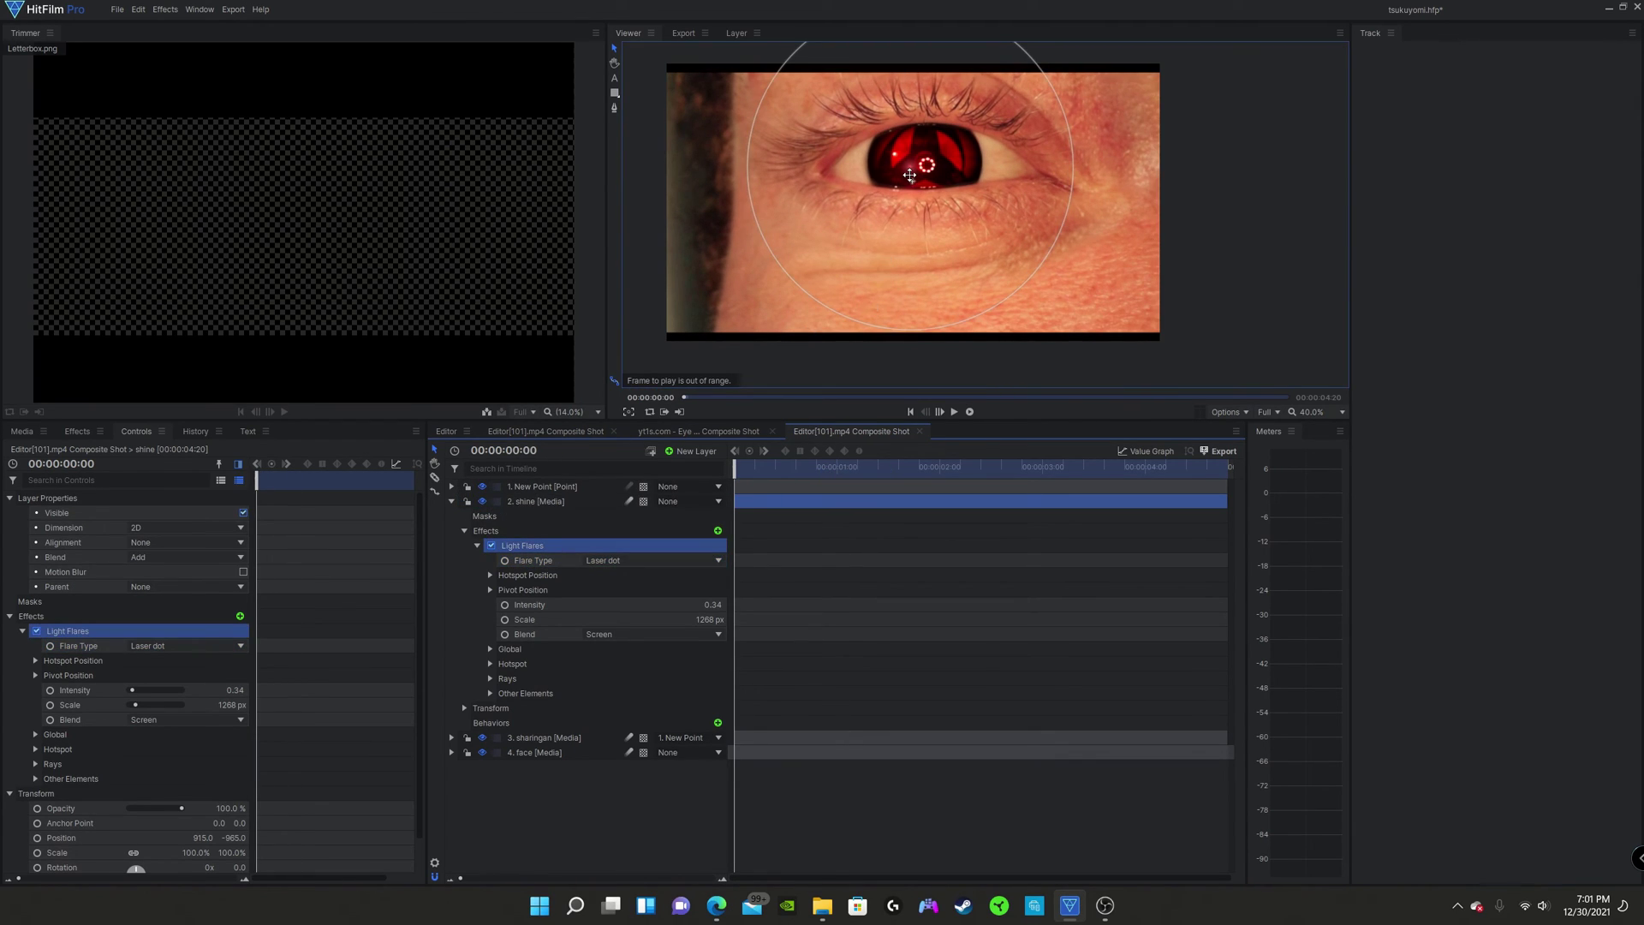
left_click_drag(909, 174, 921, 172)
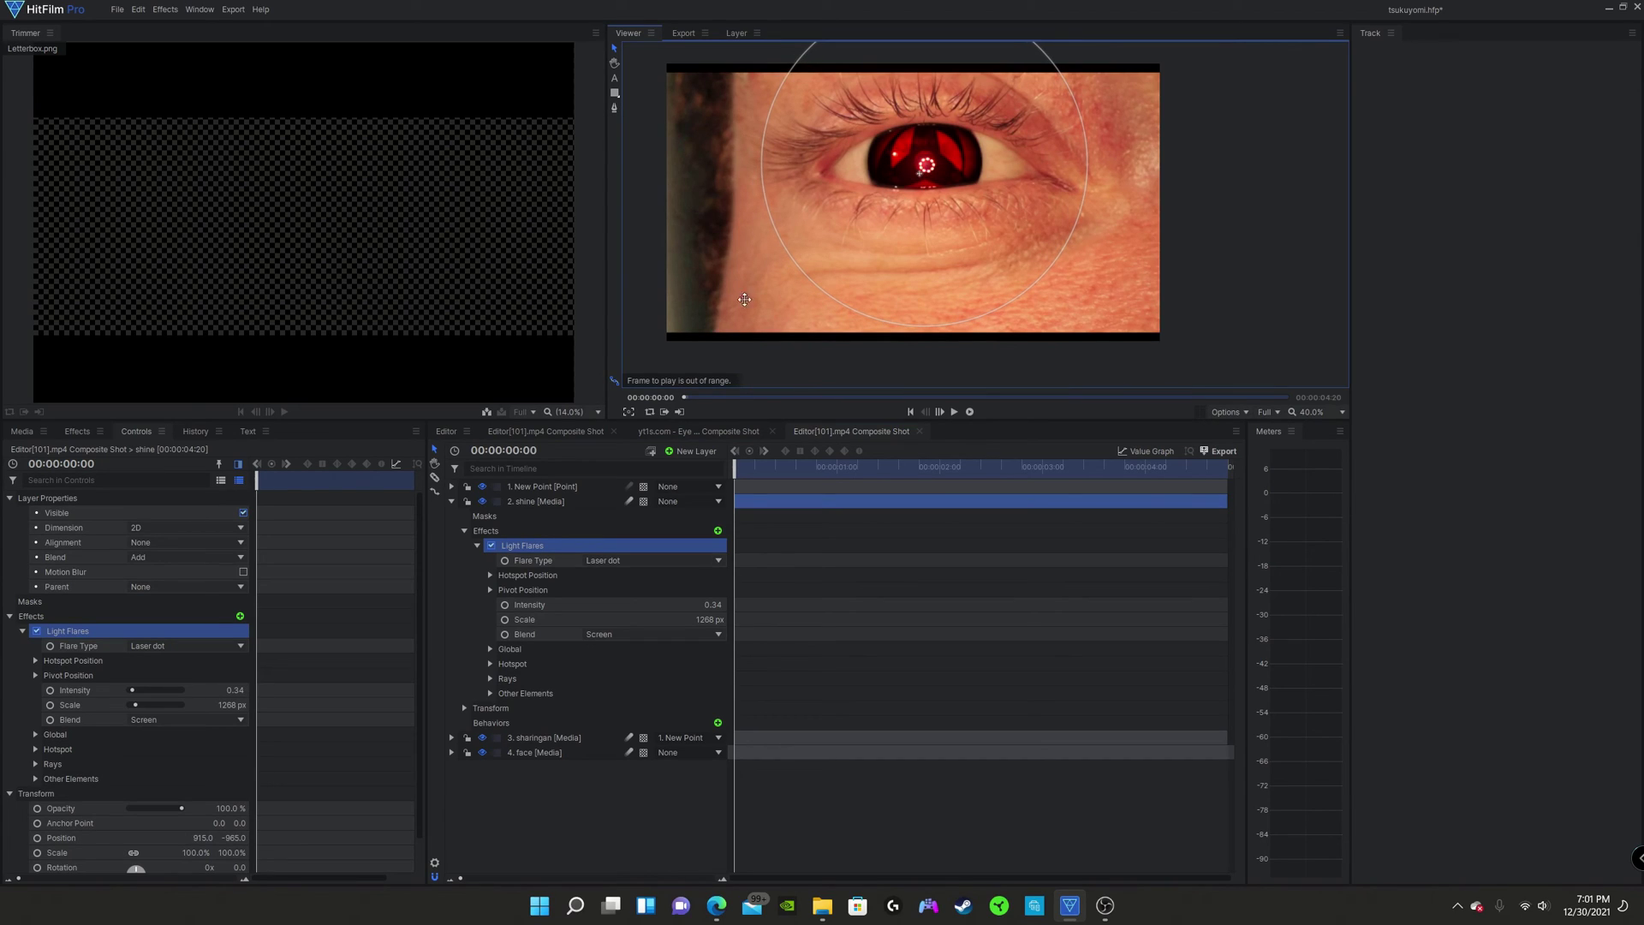
Step: Parent the shine layer to the tracked New Point layer
left_click(451, 501)
left_click(673, 502)
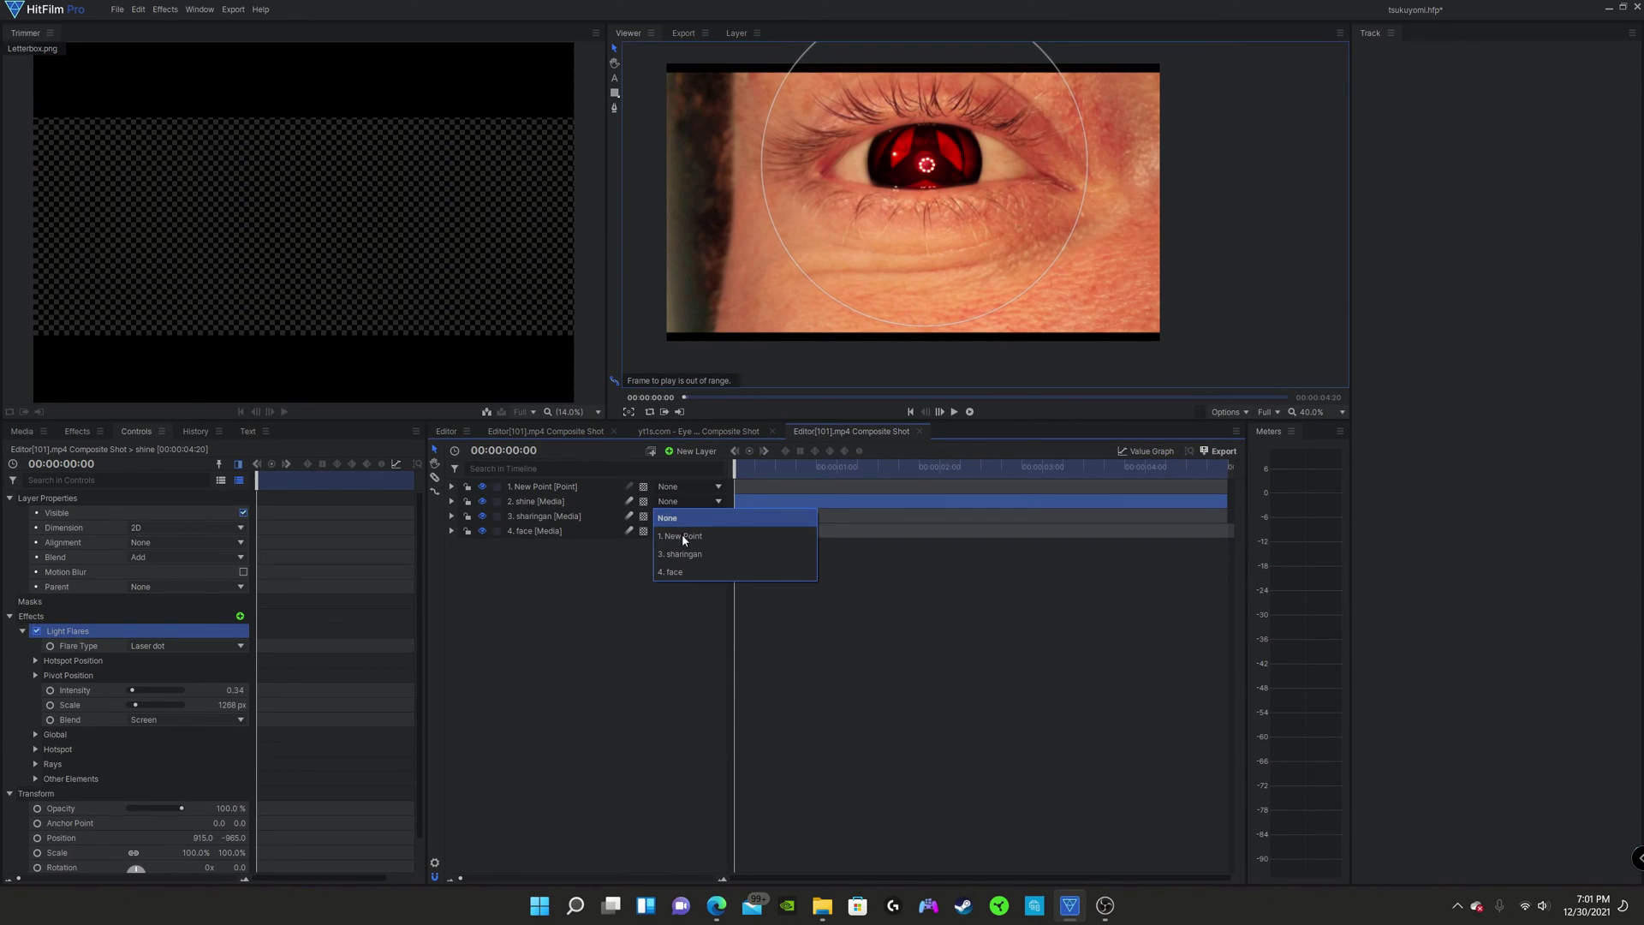
left_click(681, 536)
left_click(661, 558)
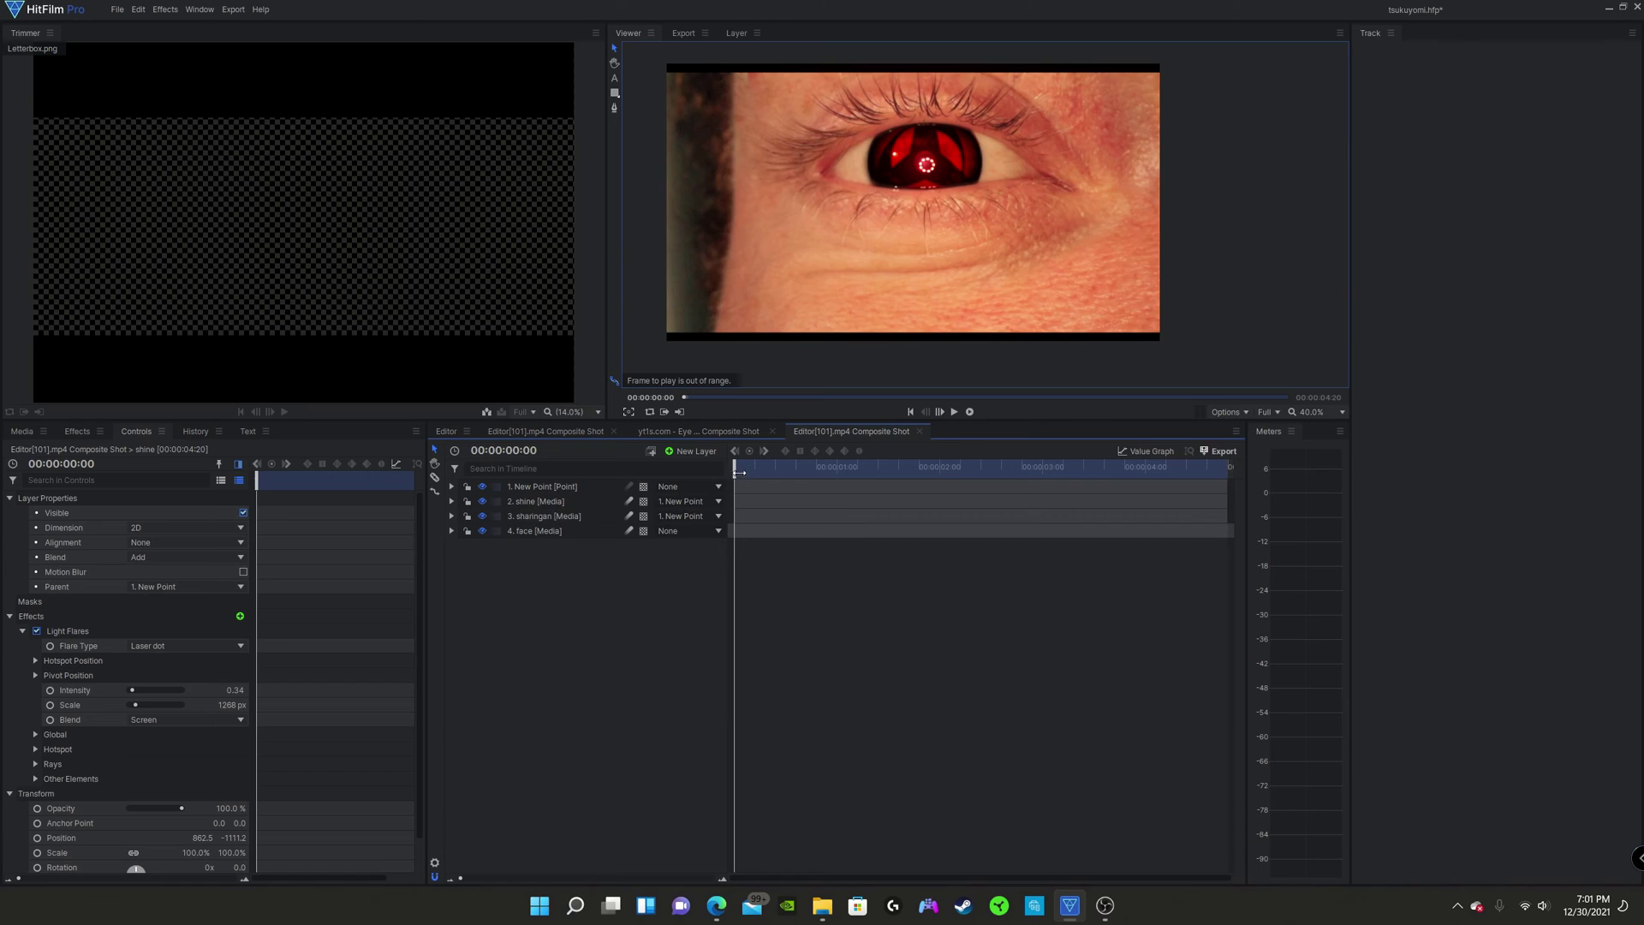
Step: Scrub through the composite shot to check how the shine follows the iris, examining the eye up close
left_click_drag(739, 473, 576, 466)
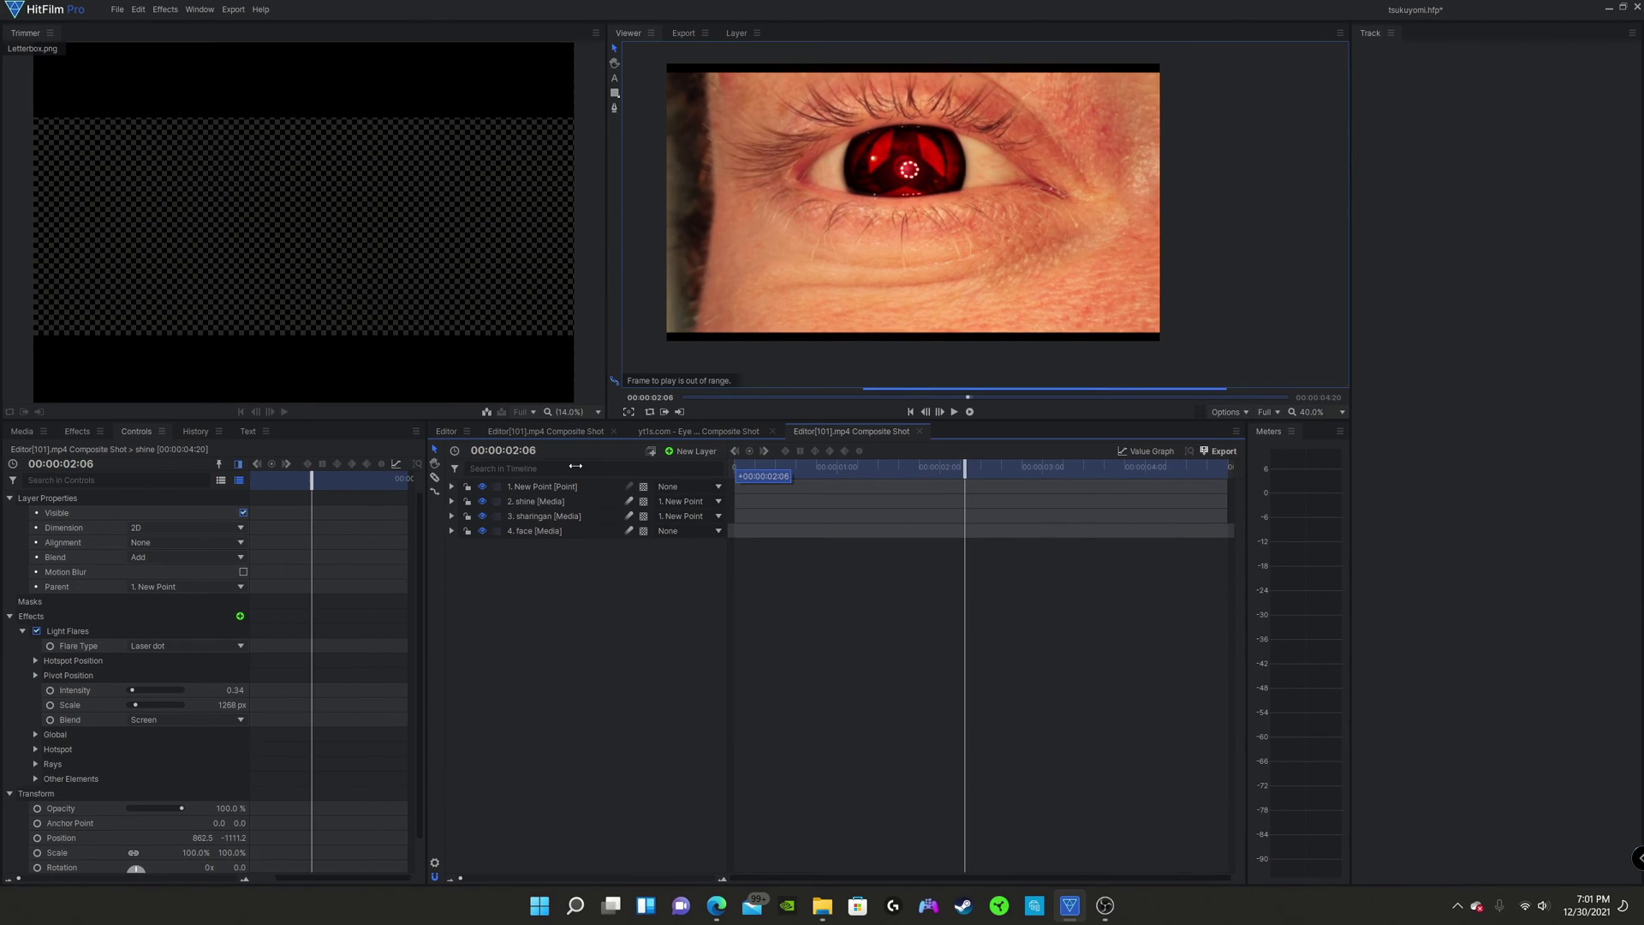
scroll(928, 140, "down", 1)
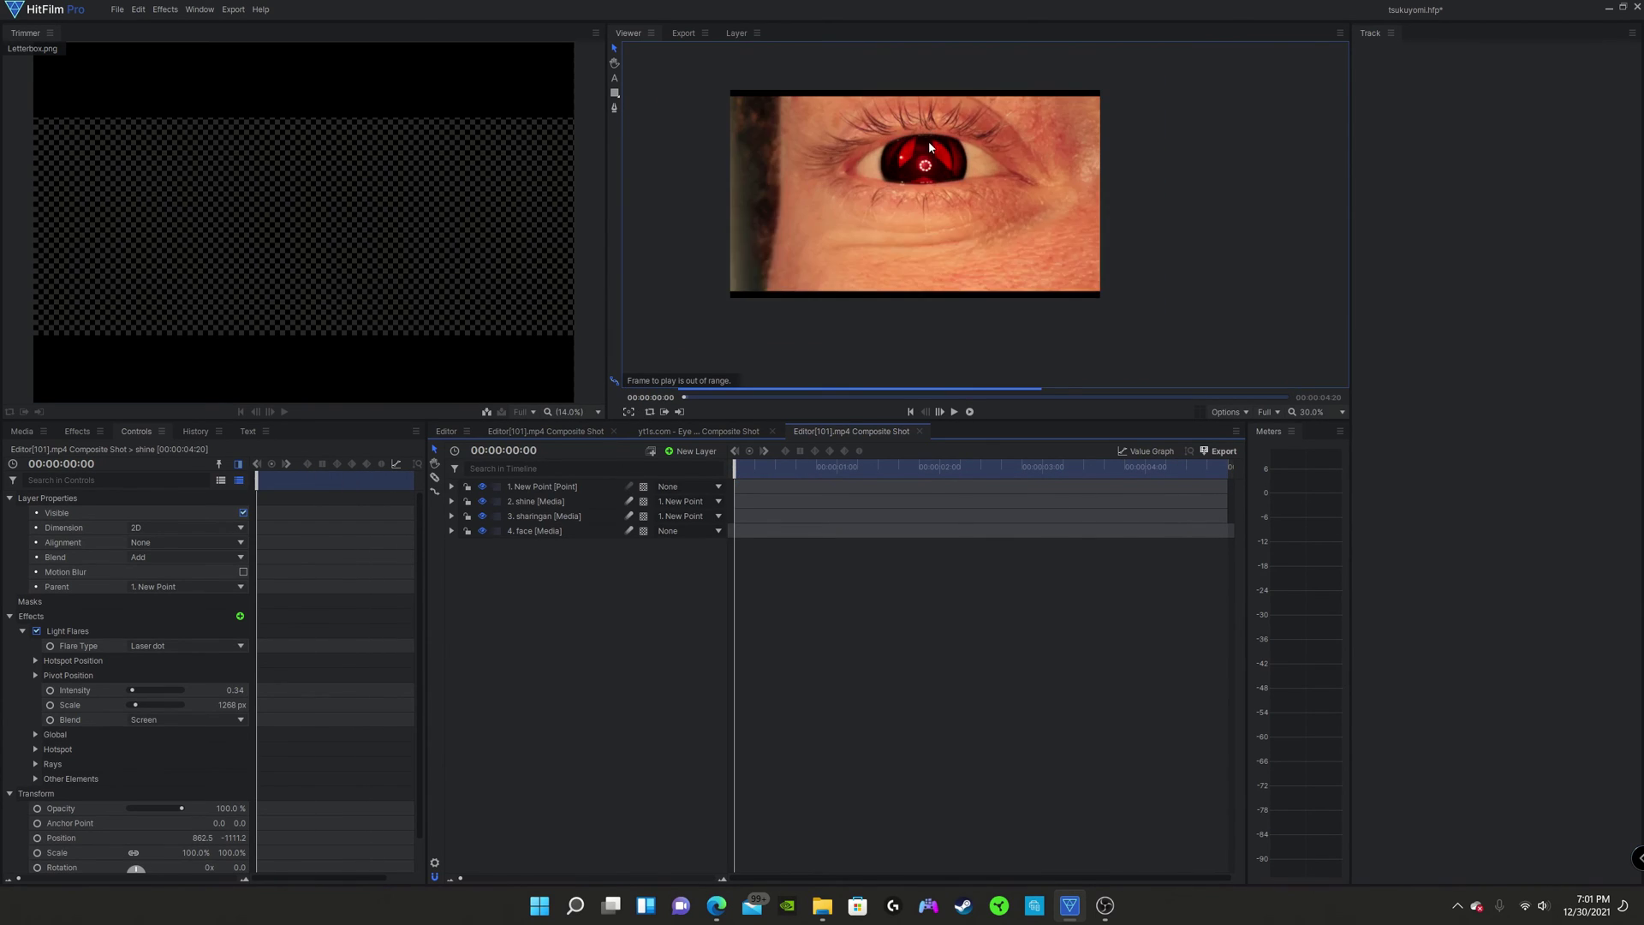
scroll(929, 141, "up", 2)
scroll(916, 158, "down", 1)
scroll(908, 167, "down", 1)
scroll(903, 173, "up", 1)
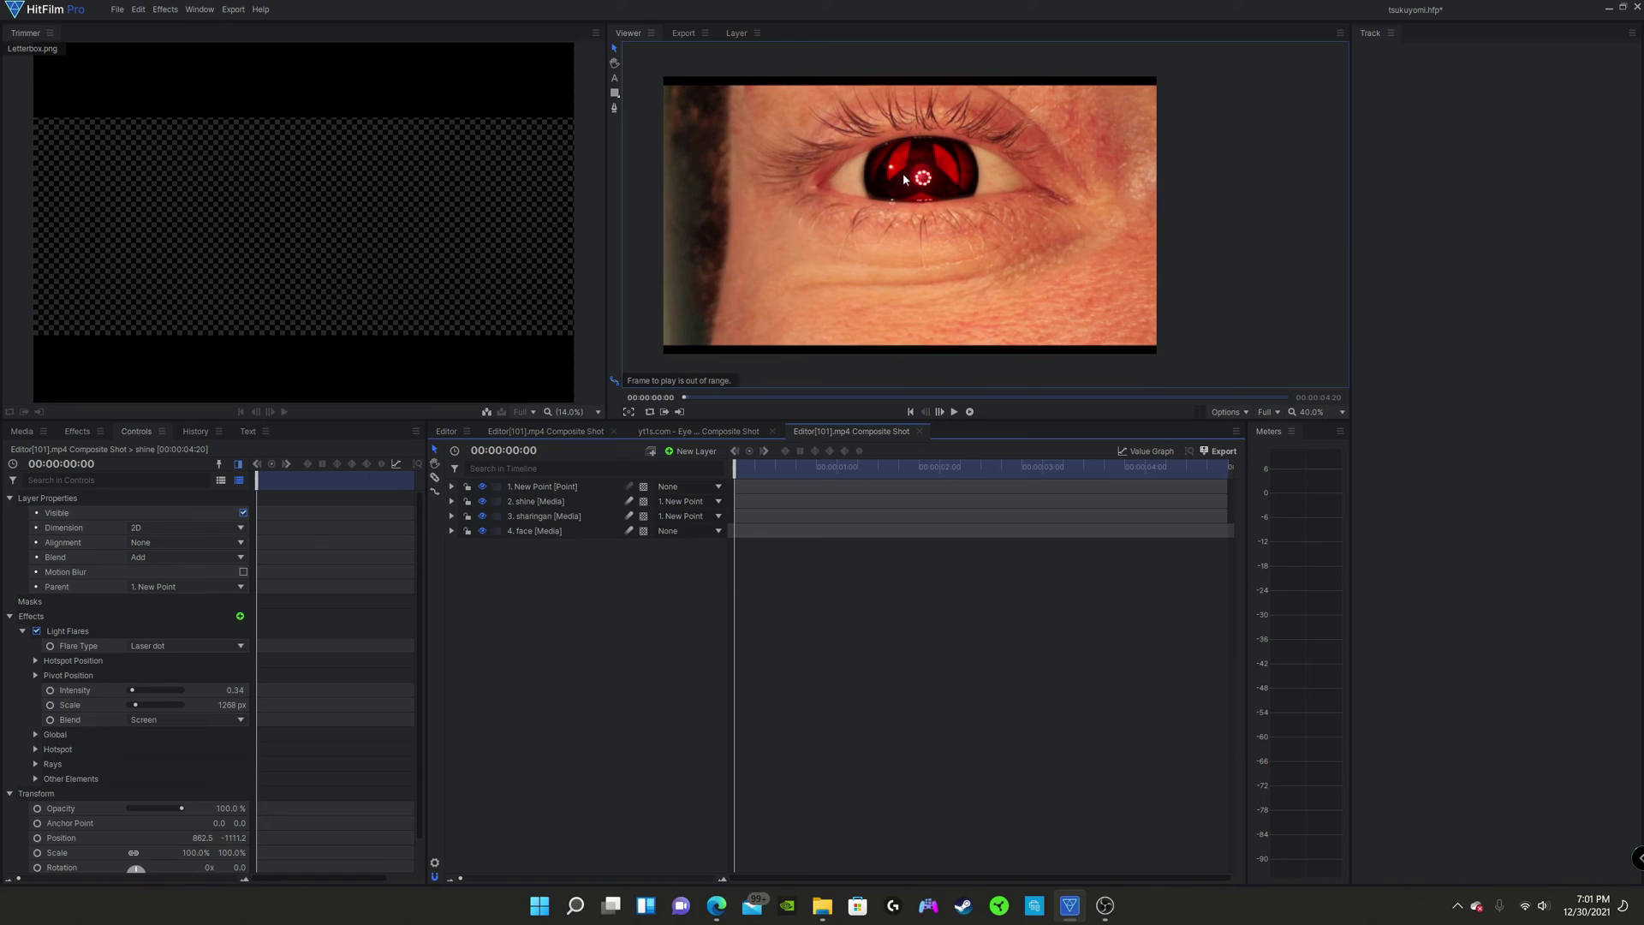
Step: Keyframe the shine layer's opacity at 100% on the first frame
left_click(531, 505)
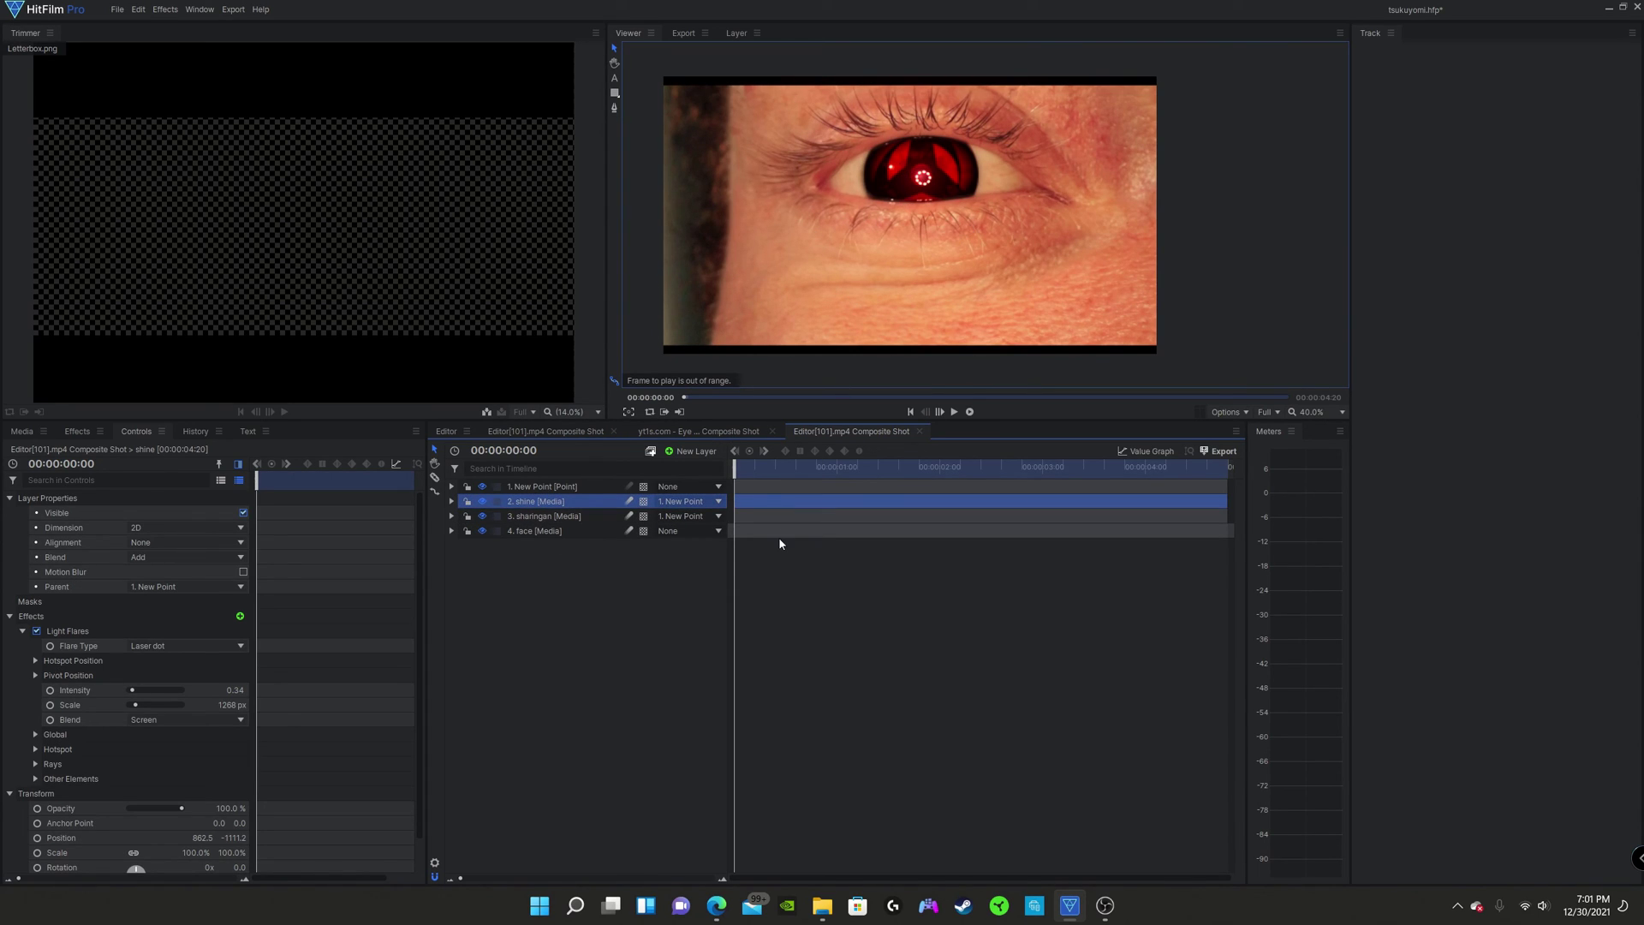
left_click(524, 516)
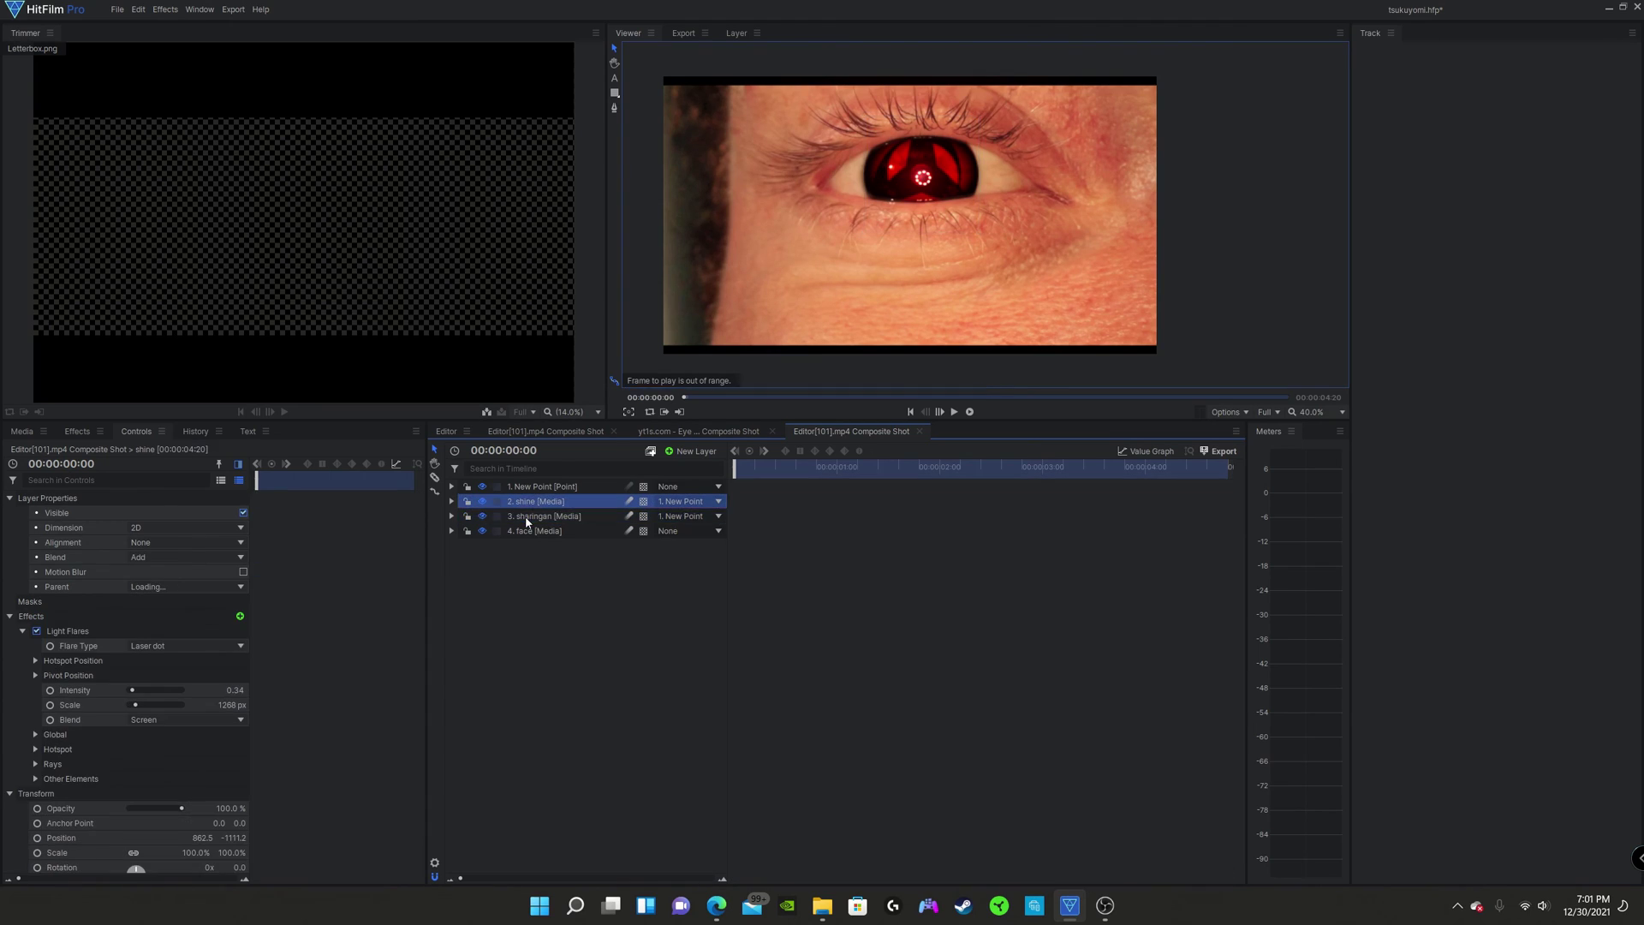
left_click(529, 503)
left_click(452, 502)
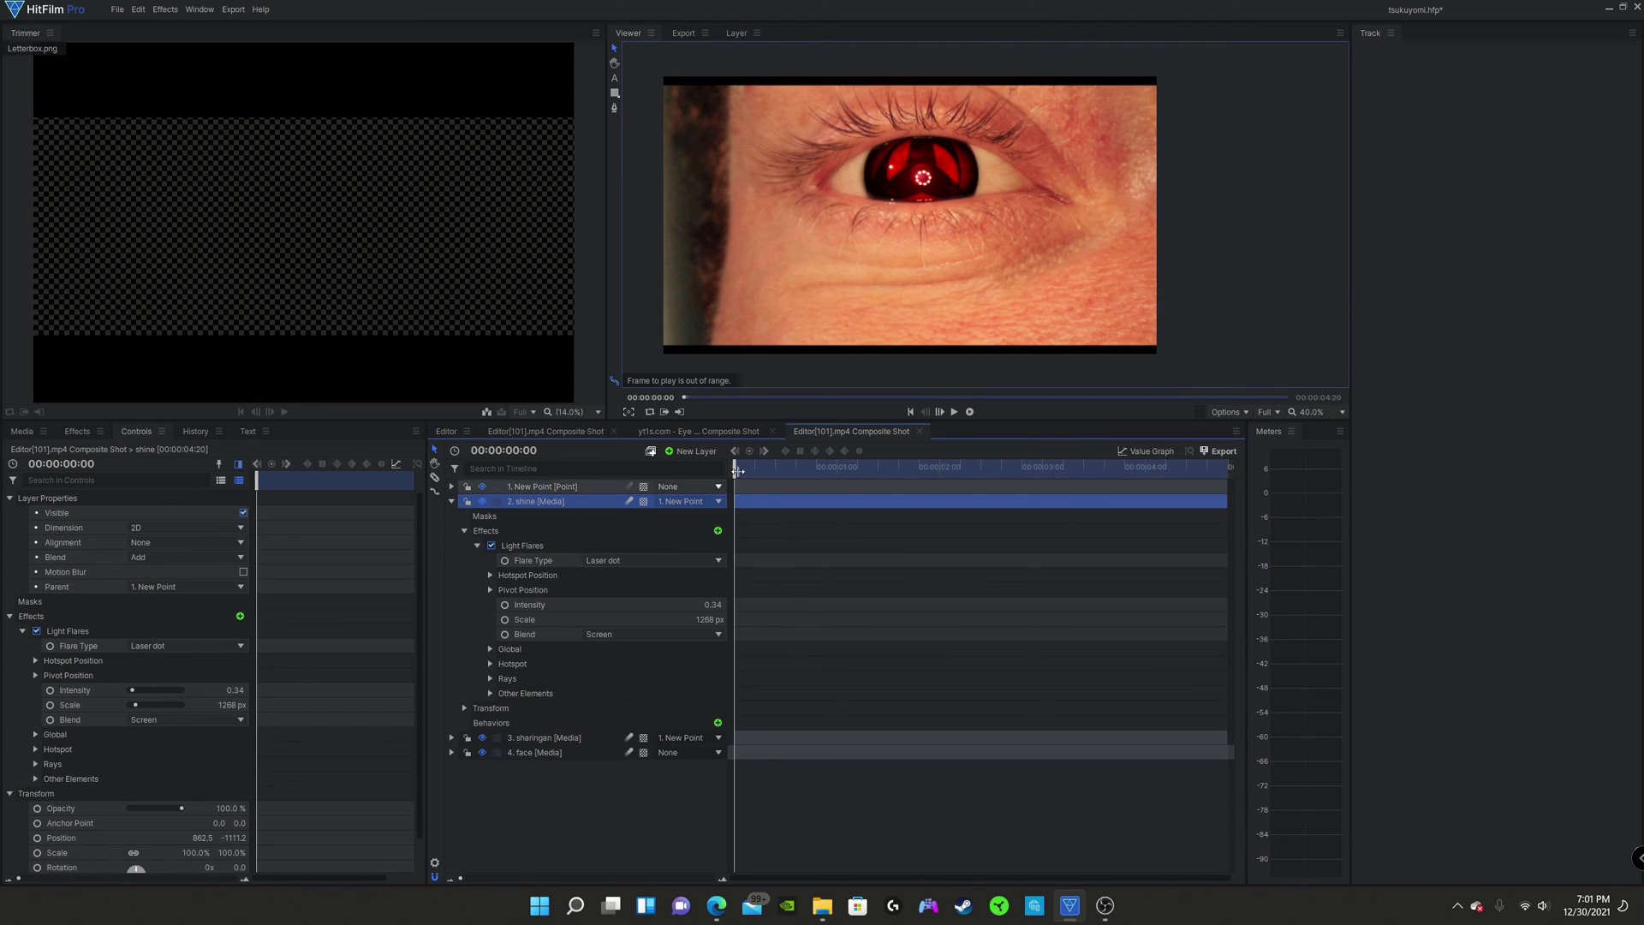
left_click(464, 531)
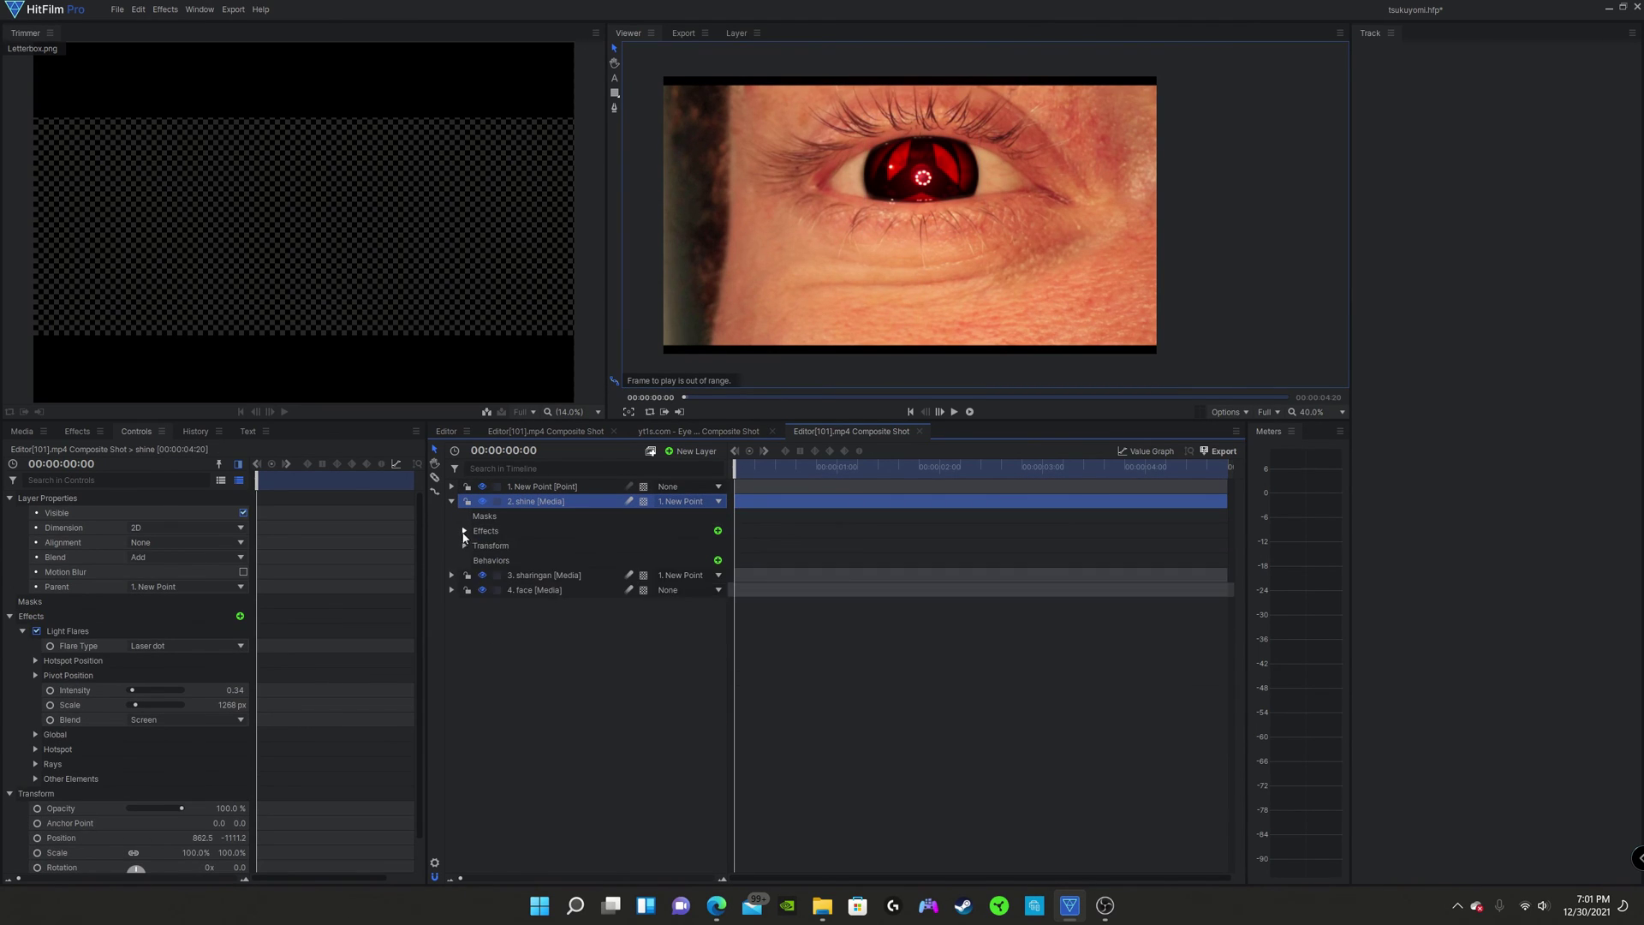
left_click(464, 546)
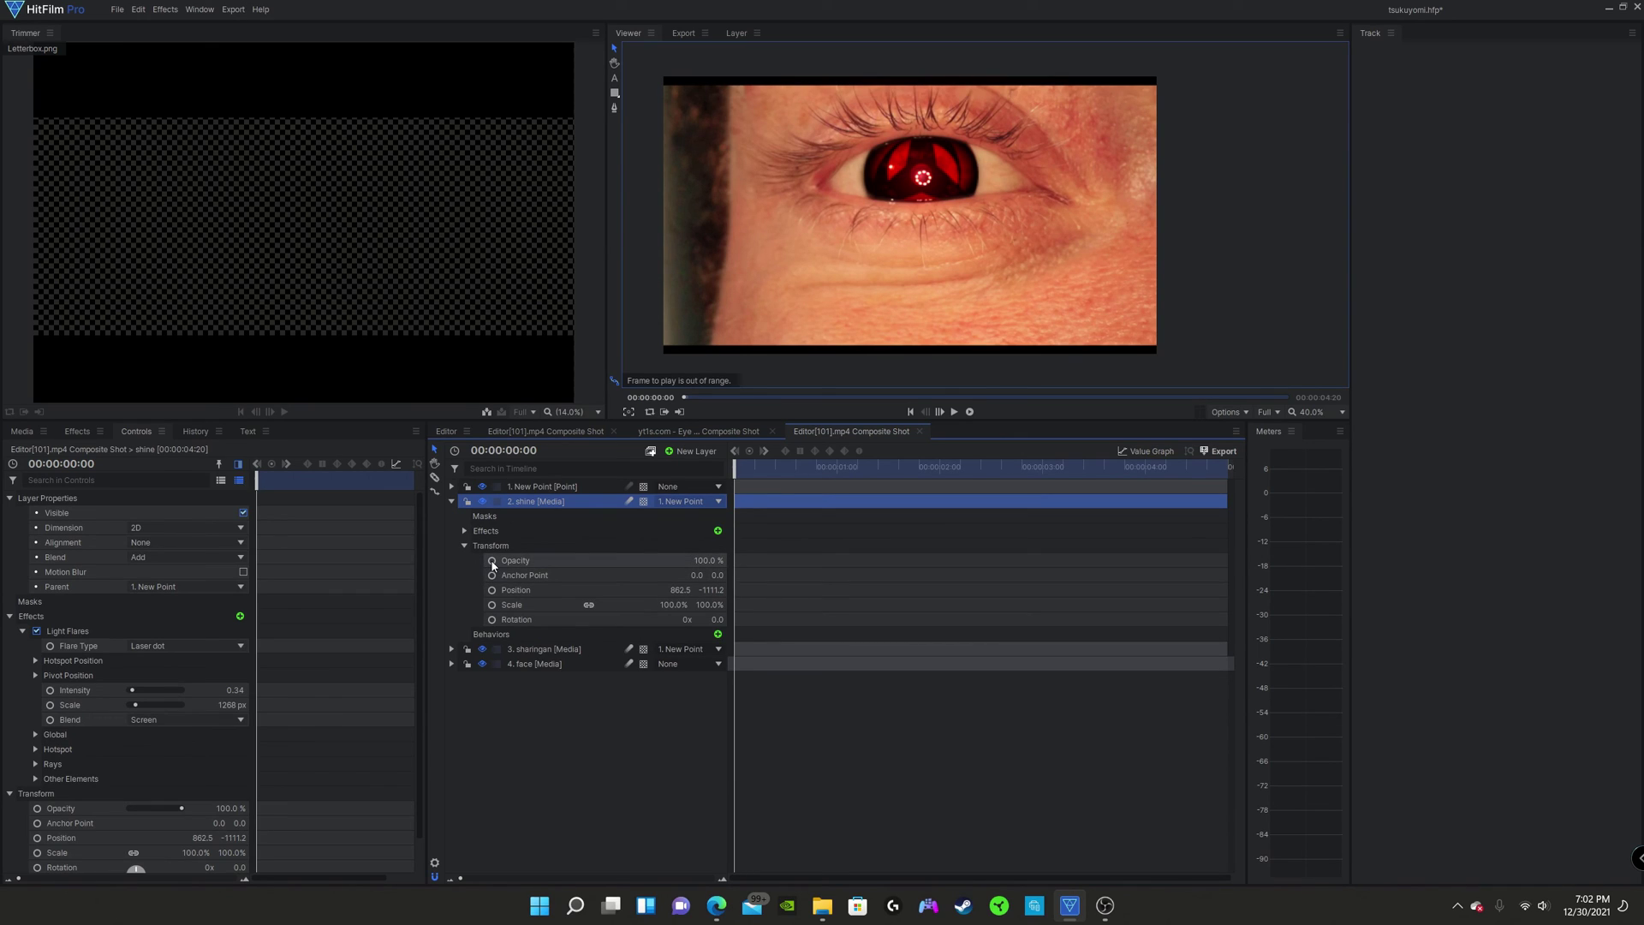
left_click(493, 562)
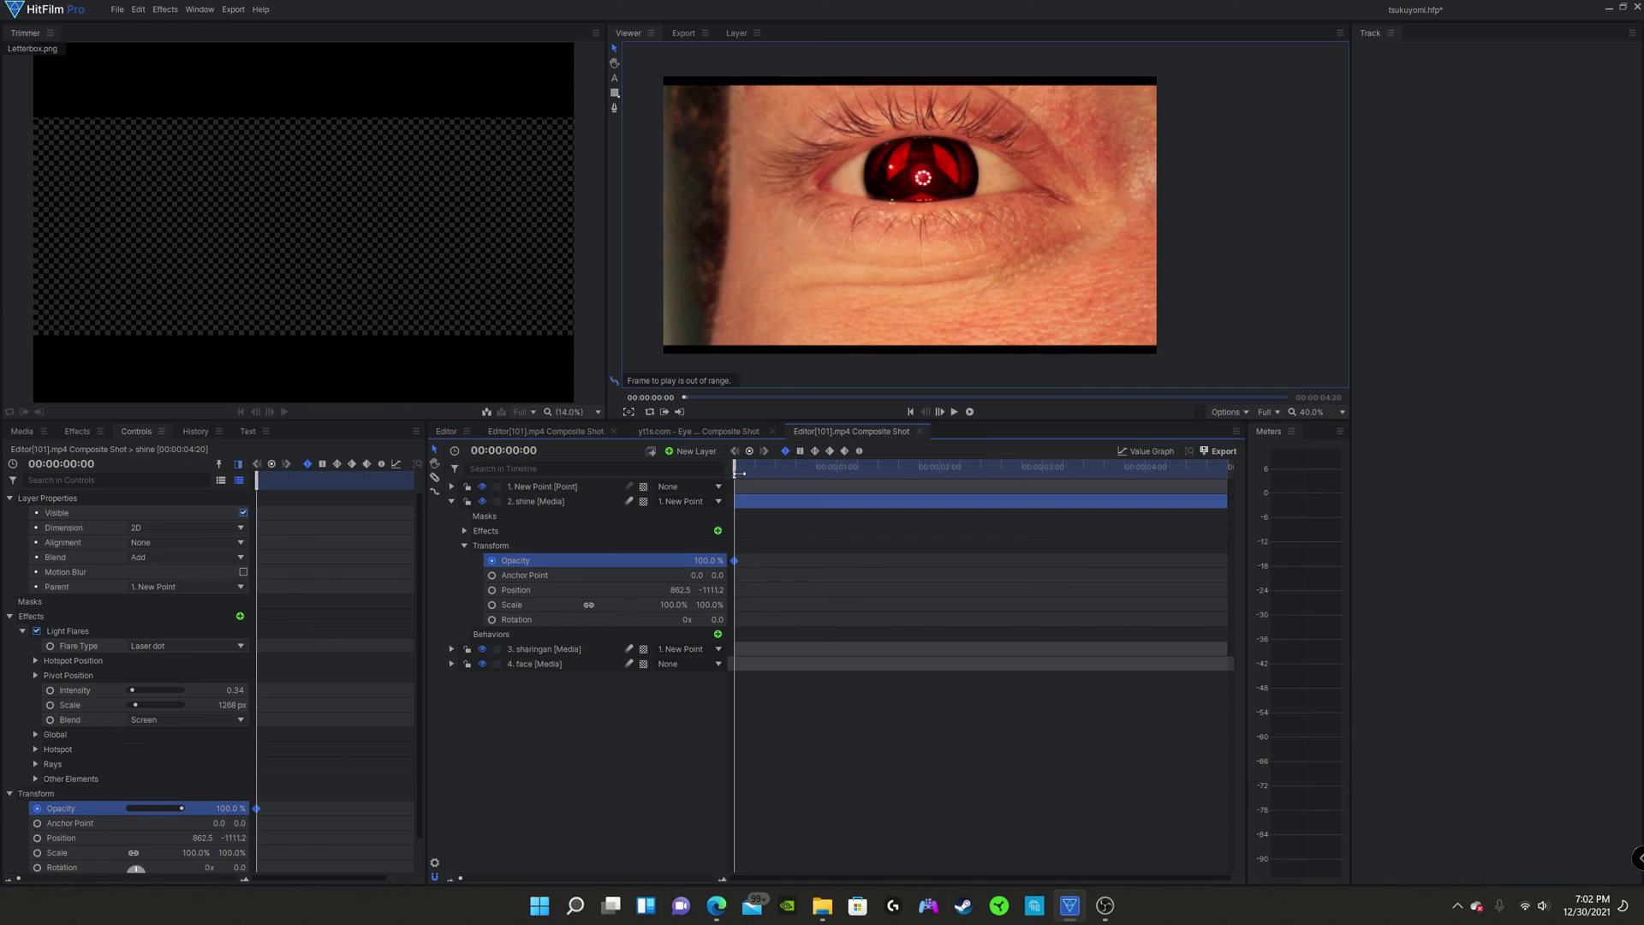
Step: Keyframe the shine layer's opacity to 0% at 00:00:02:02 and to 100% at 00:00:03:18
left_click_drag(739, 473, 985, 491)
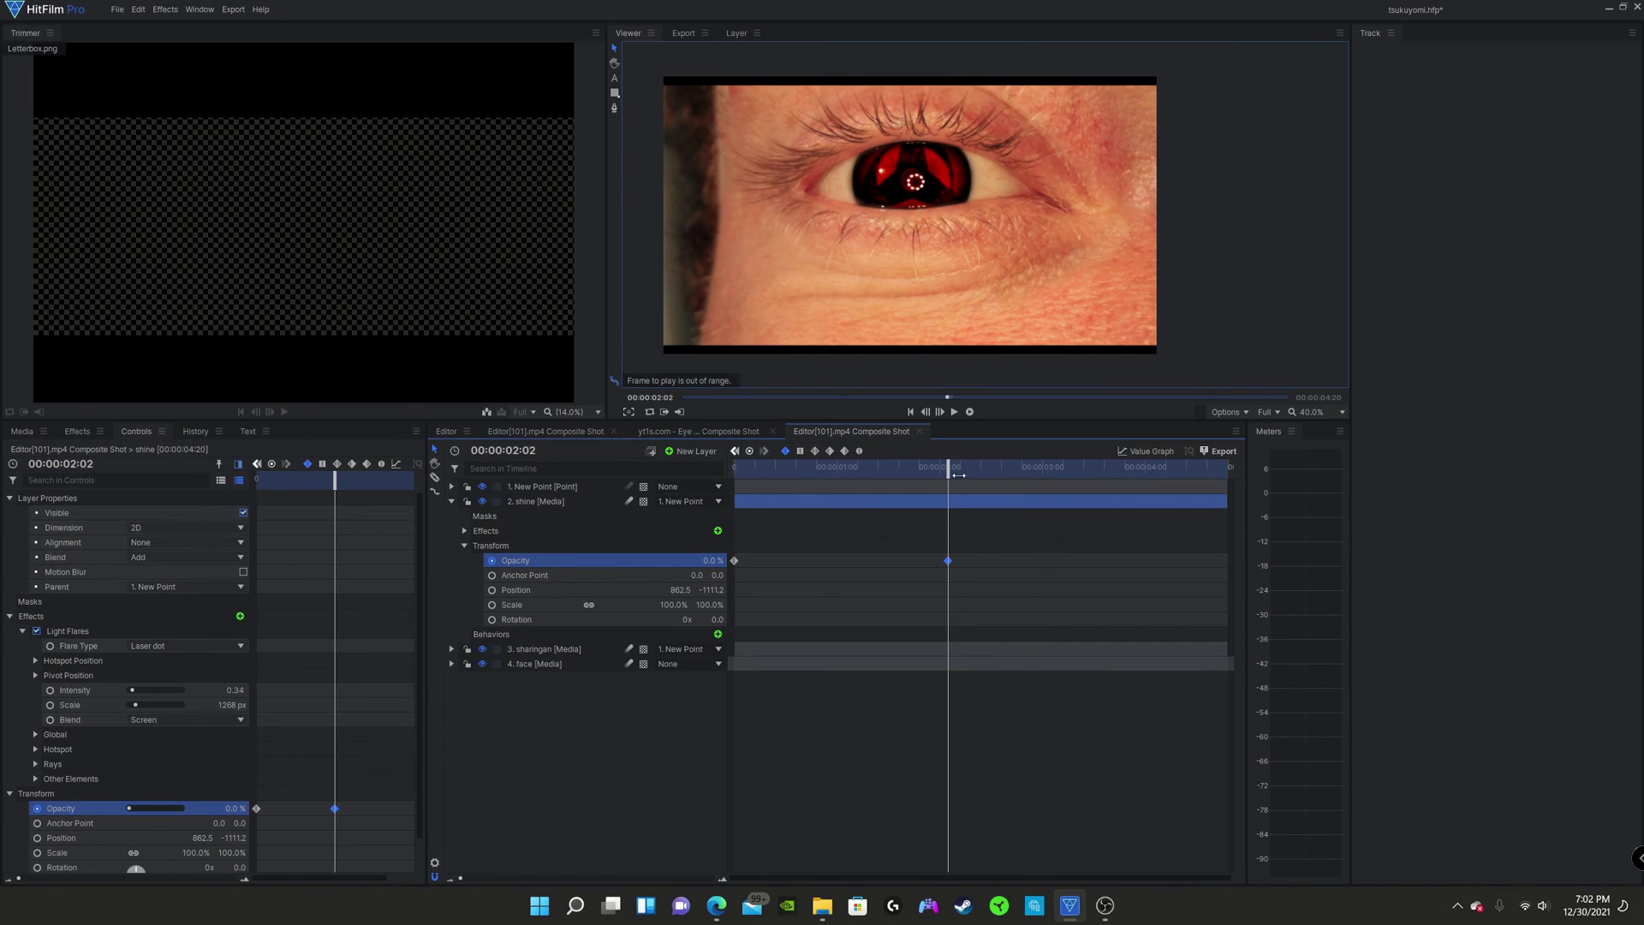
mouse_move(944, 472)
left_mouse_down()
mouse_move(911, 474)
mouse_move(943, 473)
left_mouse_up()
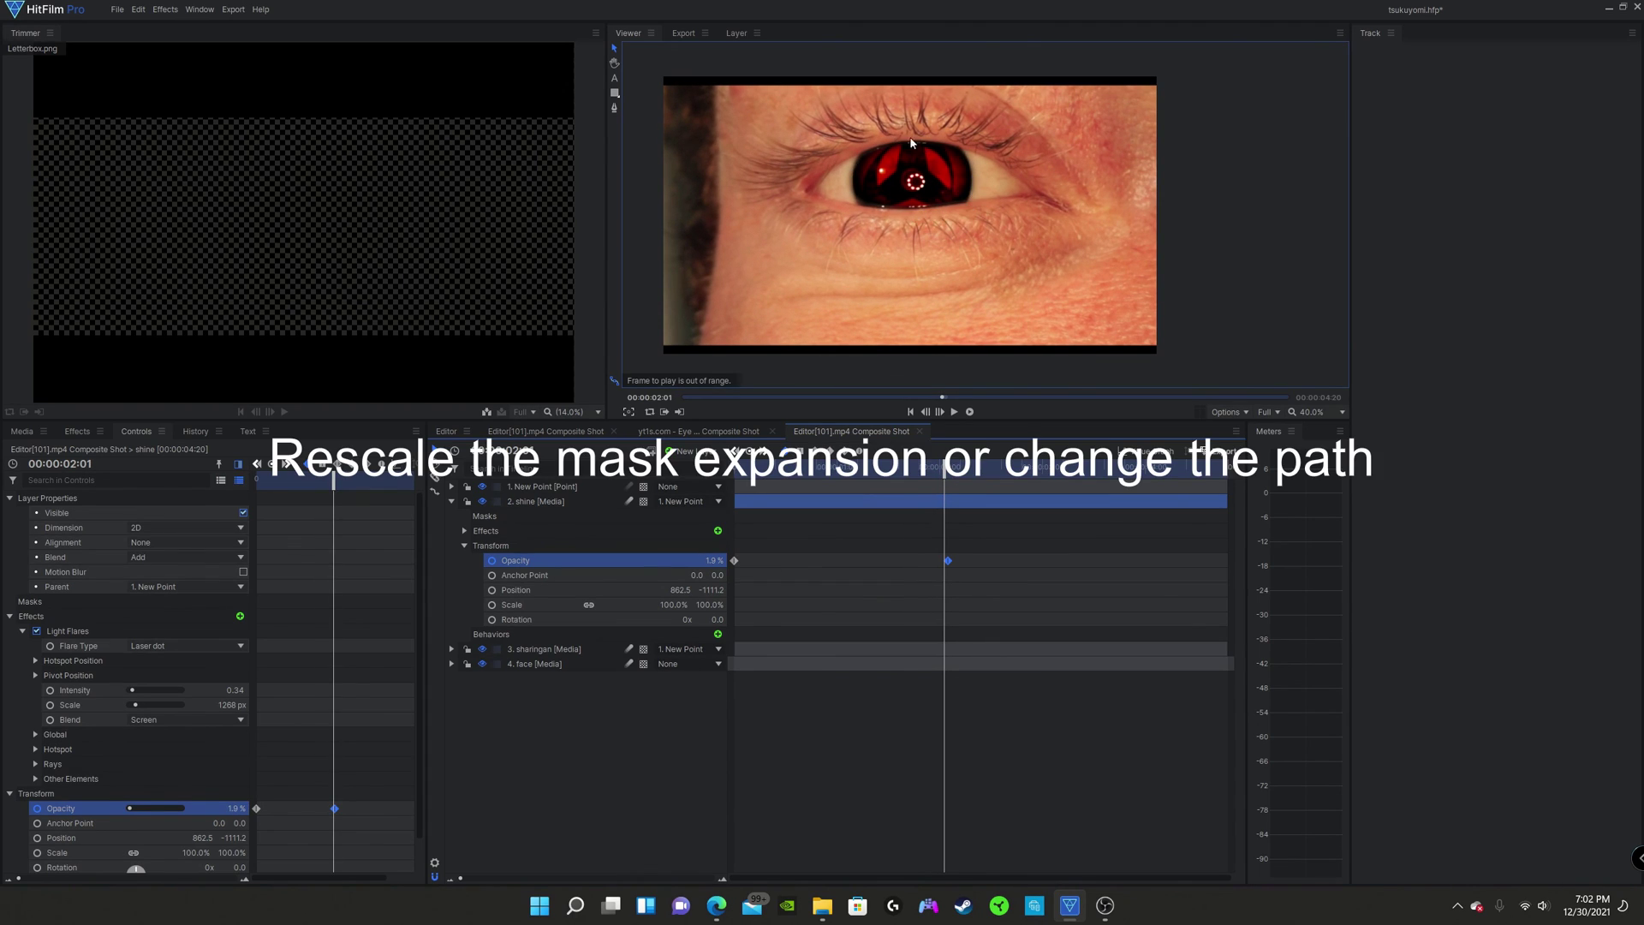
left_click_drag(942, 470, 1118, 493)
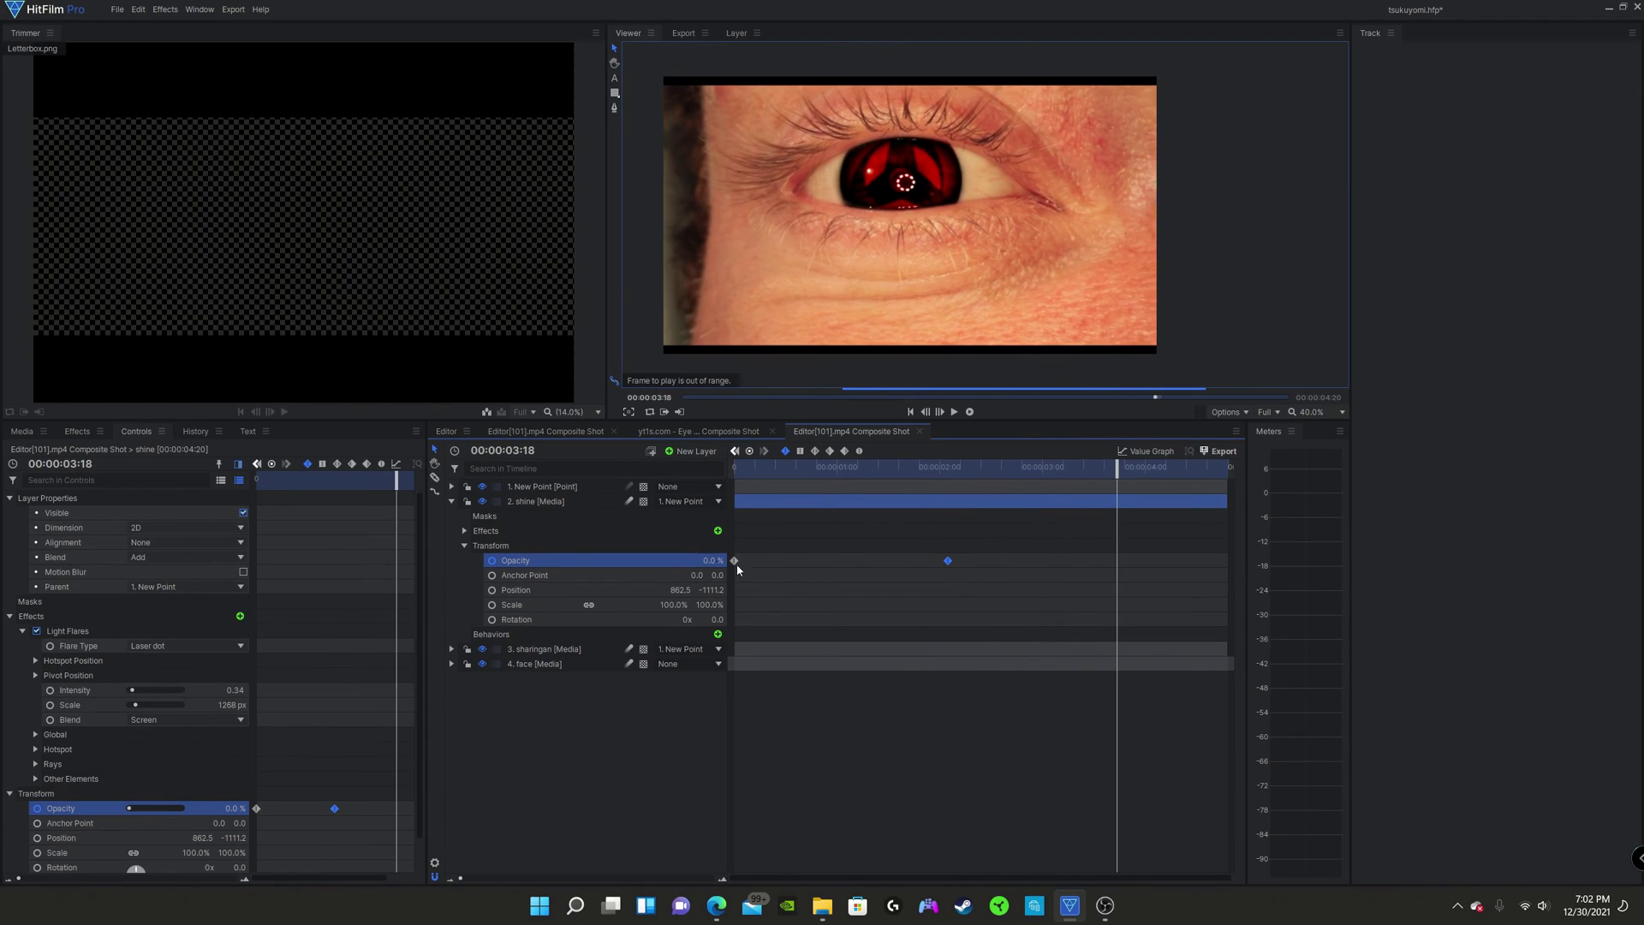
left_click_drag(709, 560, 773, 560)
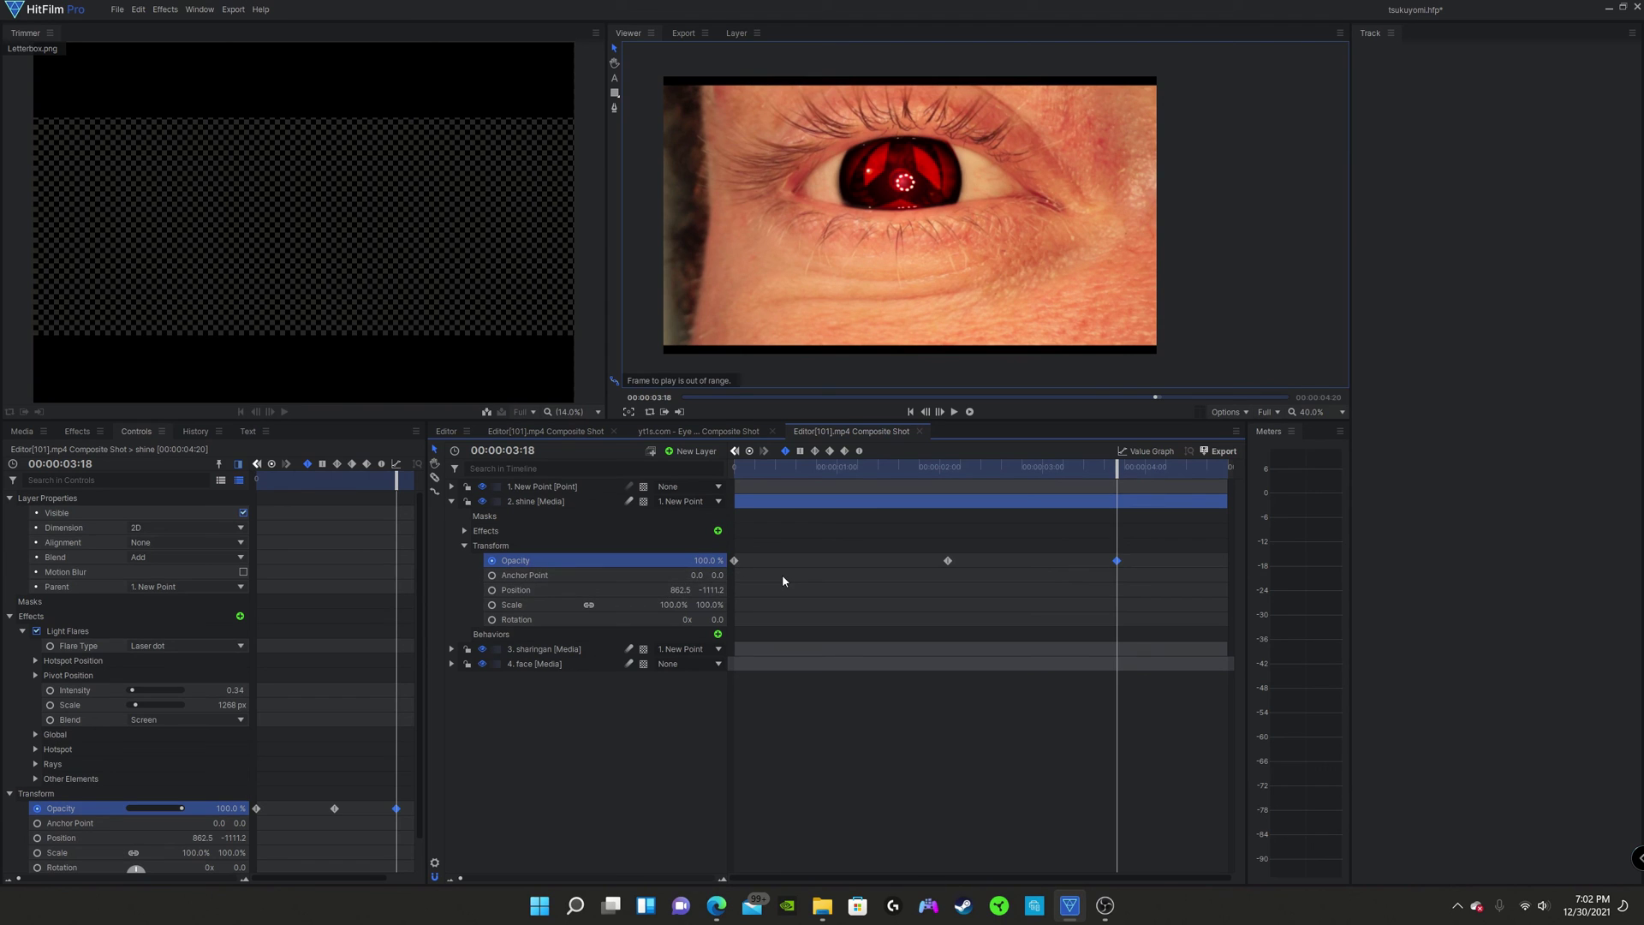
key("shift+Left")
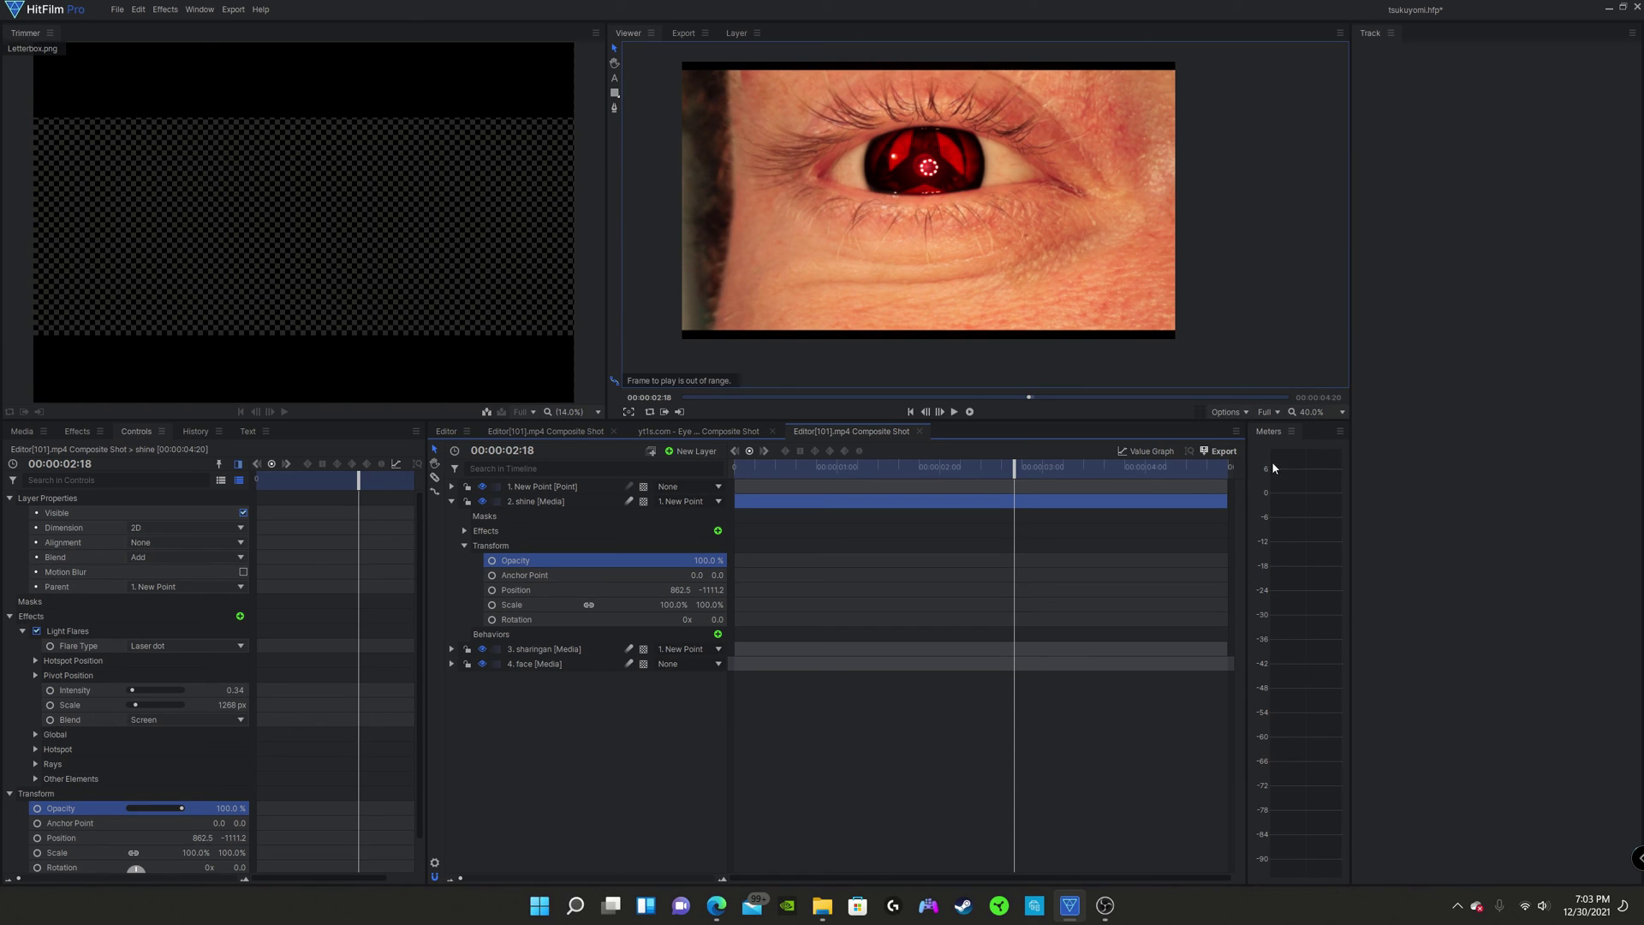
Step: Export the full contents of the composite shot immediately with the default preset
left_click(1220, 451)
mouse_move(1240, 497)
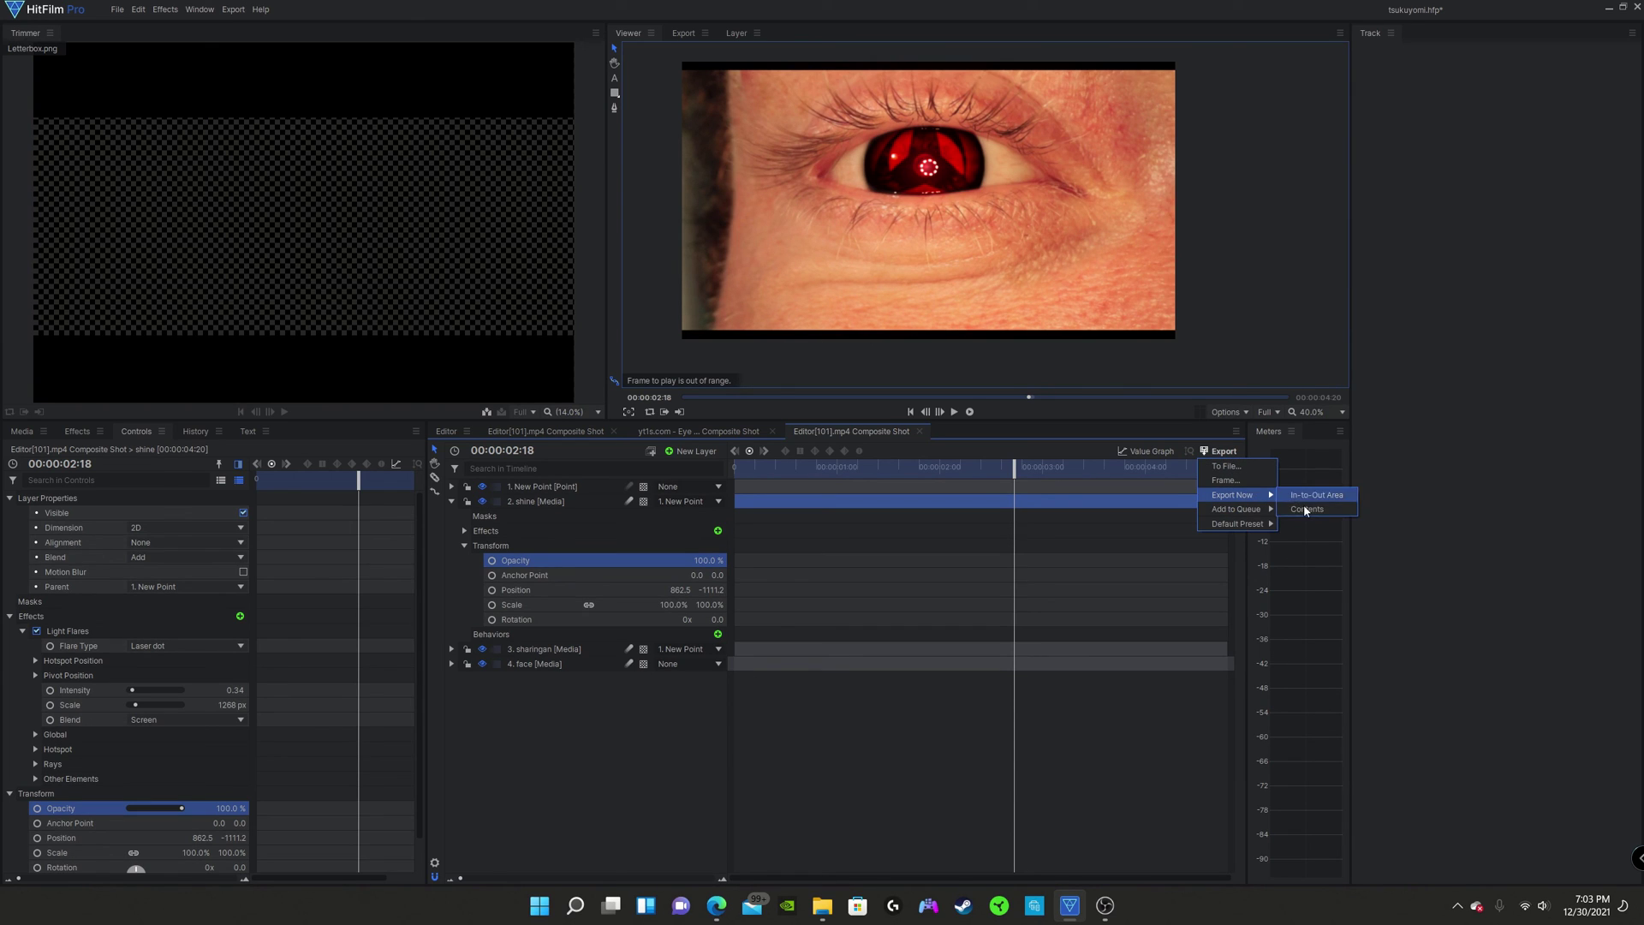
left_click(1306, 509)
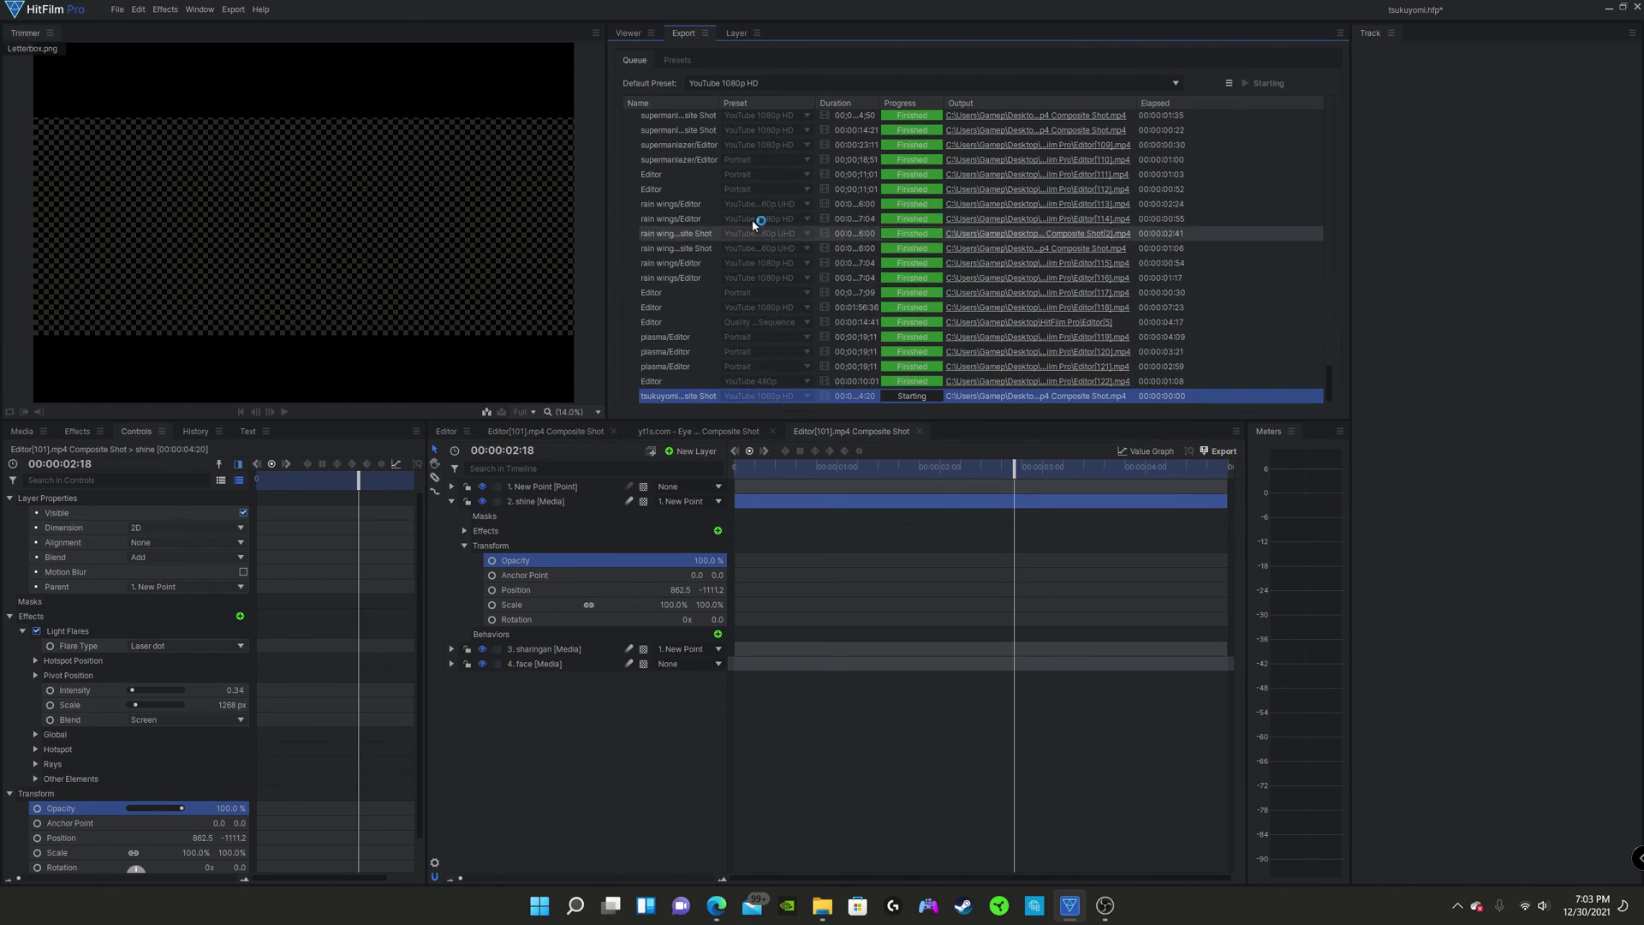